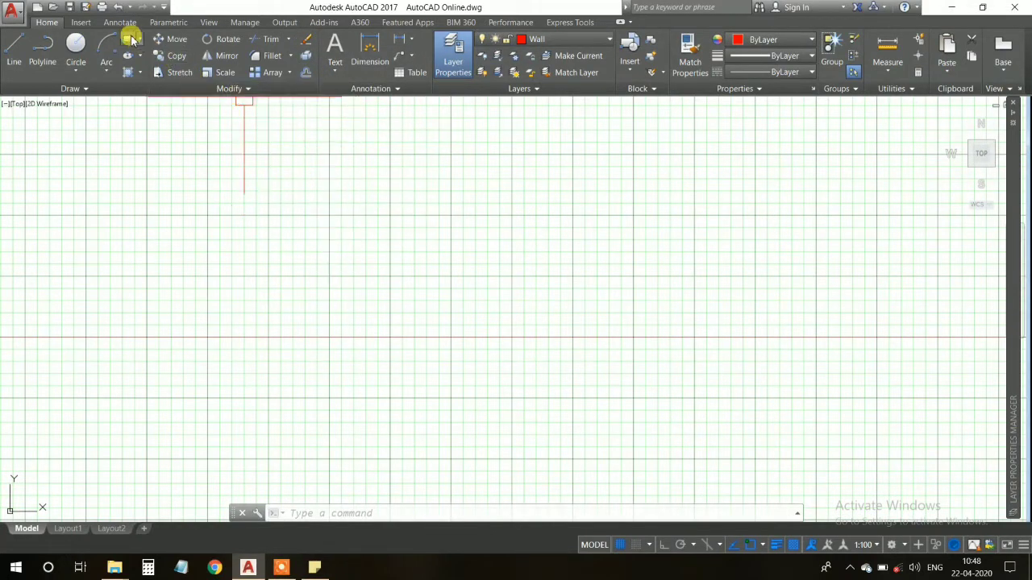
Step: Draw a red square with the Rectangle tool
left_click(129, 37)
left_click(349, 225)
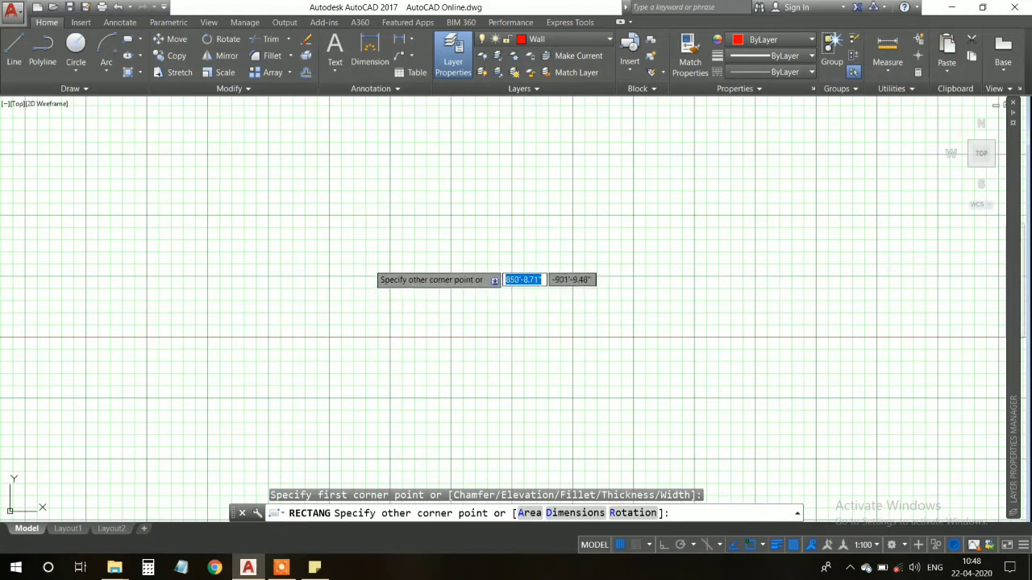
left_click(404, 292)
Step: Draw a larger rectangle to the right, starting from the square's top-right corner, and select it
left_click(129, 39)
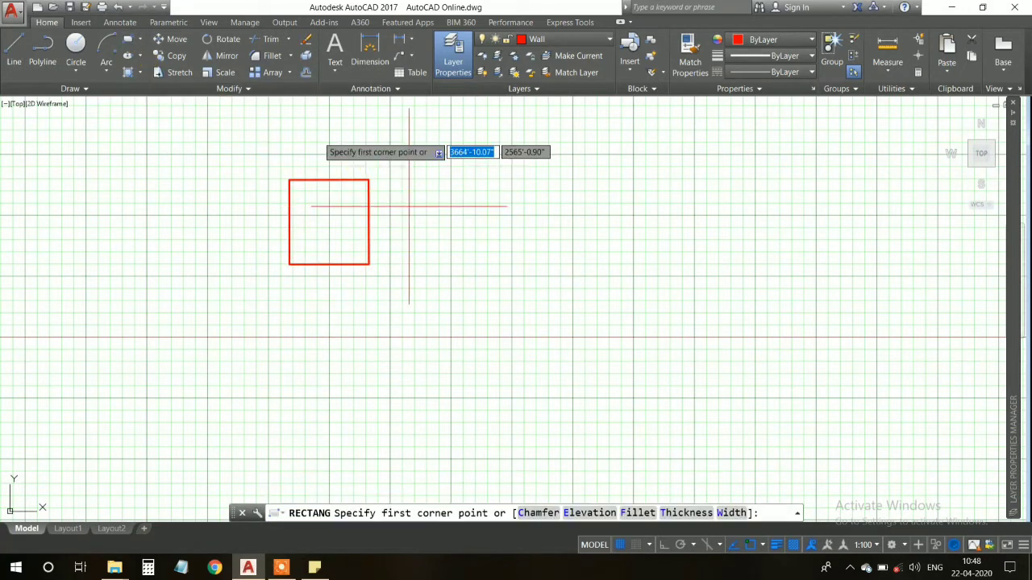
left_click(368, 179)
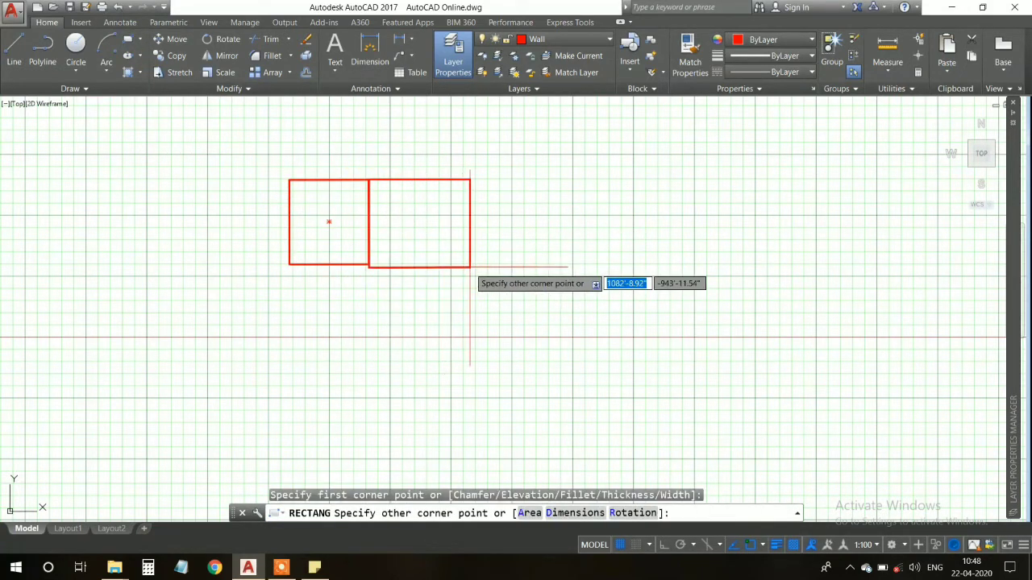
left_click(483, 300)
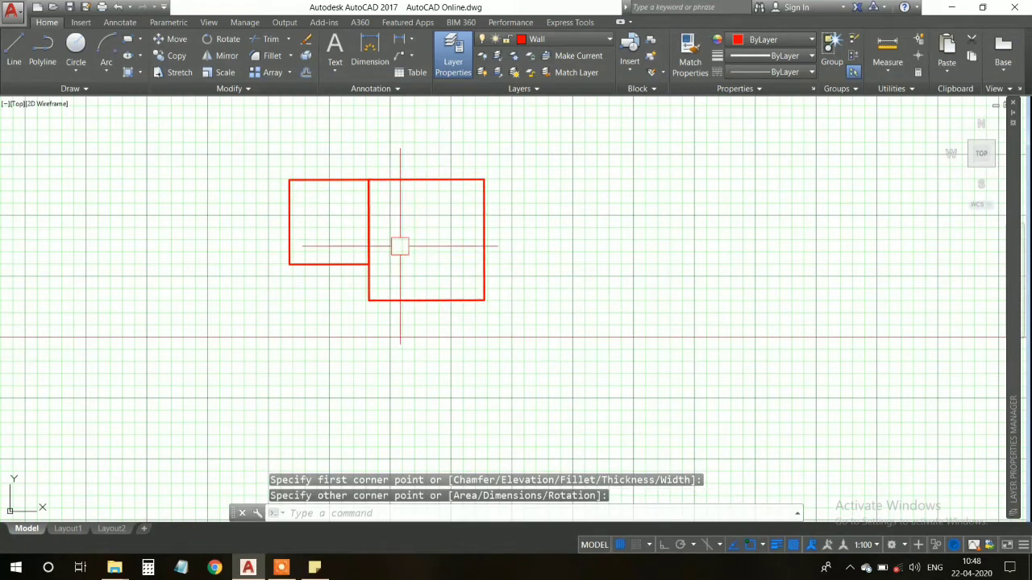
left_click(423, 300)
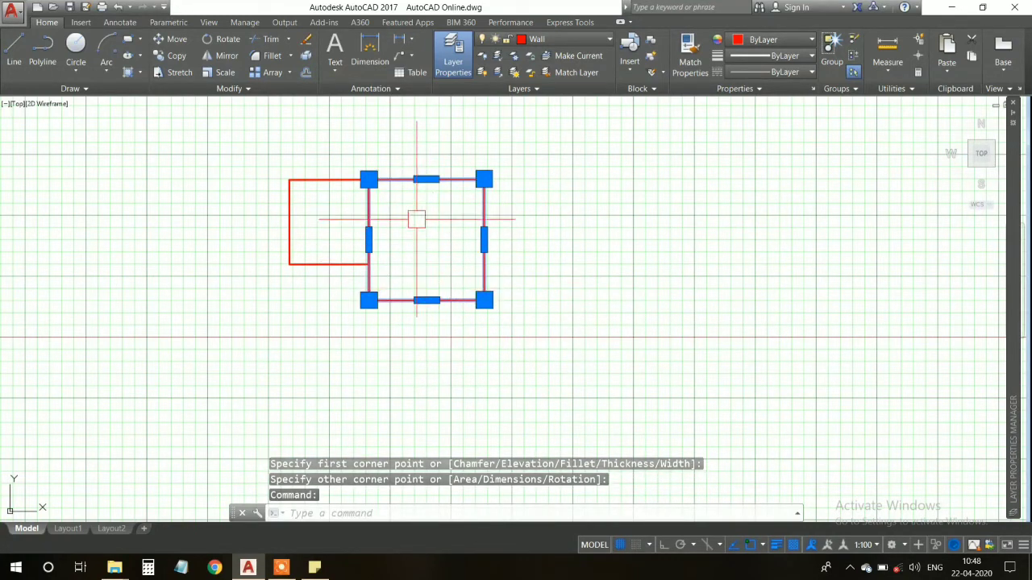
scroll(417, 219, "up", 2)
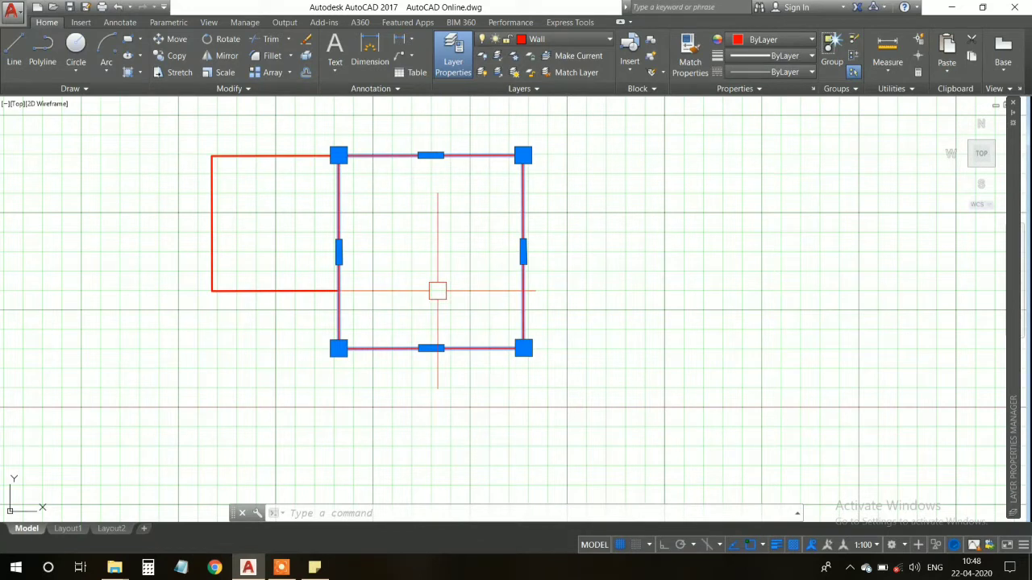
Step: Erase the selected right rectangle with ERASE, then select the red square and erase it too
type("ERASE")
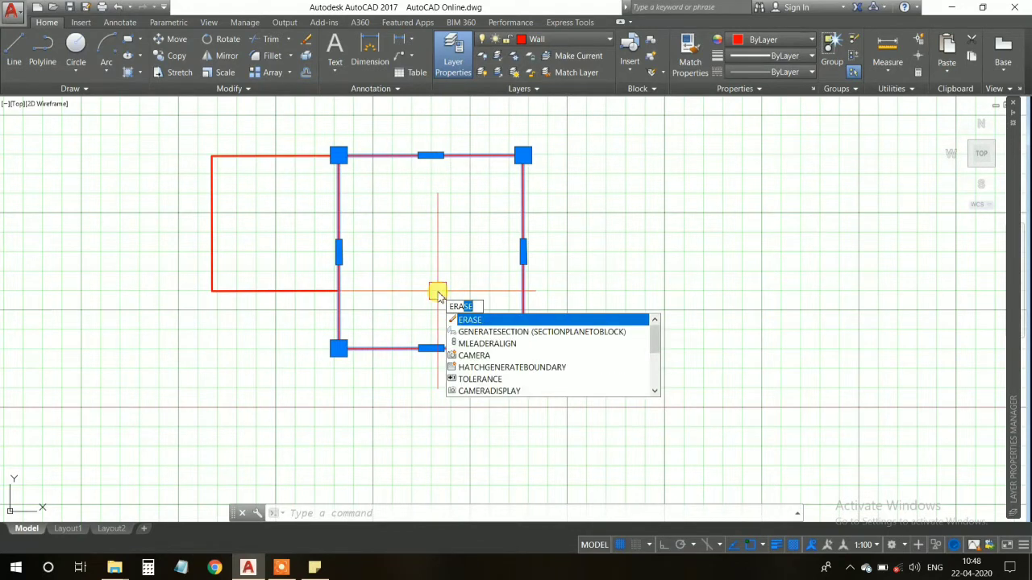
left_click(512, 325)
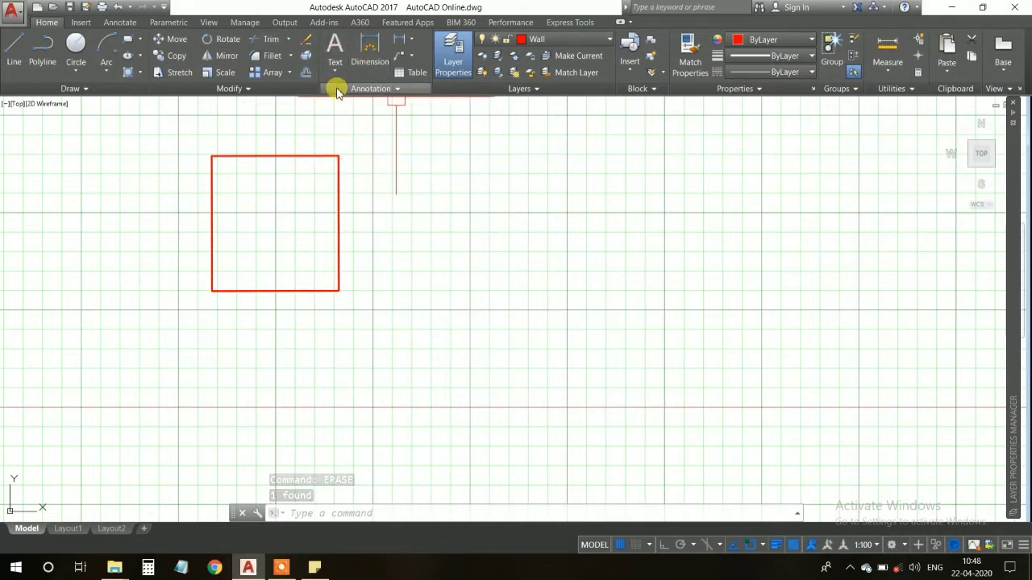
left_click(337, 202)
left_click(352, 233)
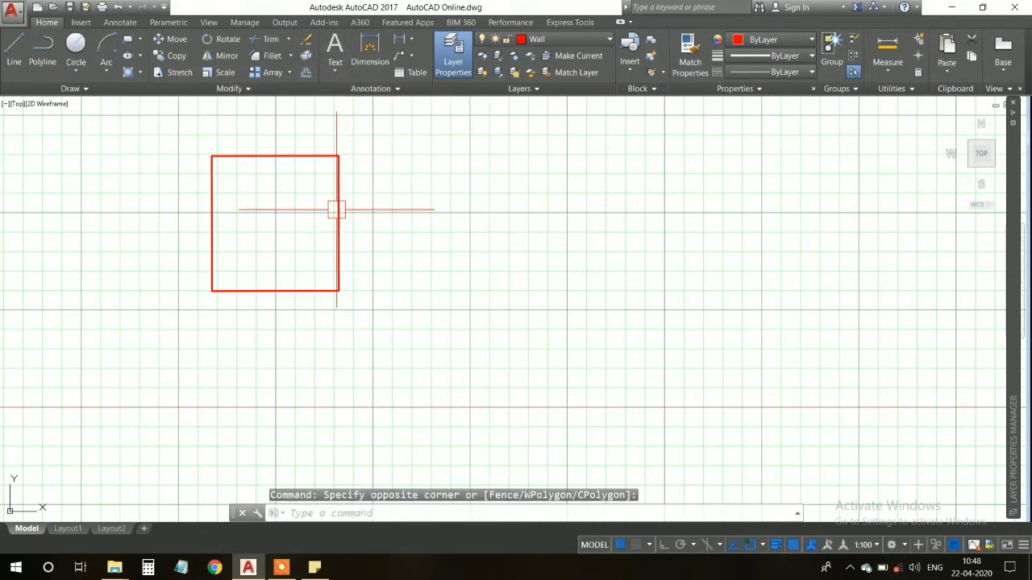
left_click(338, 209)
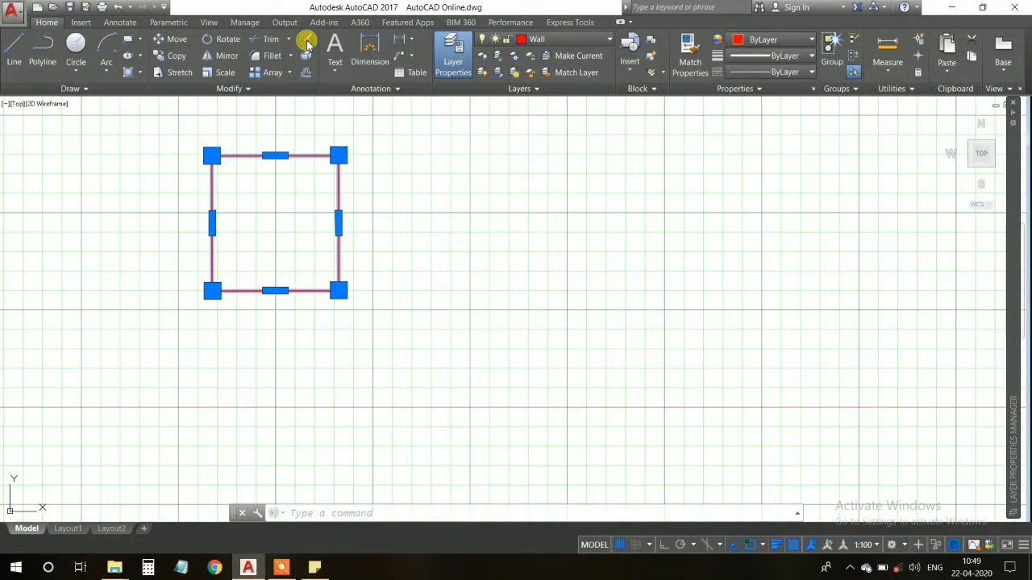
left_click(306, 40)
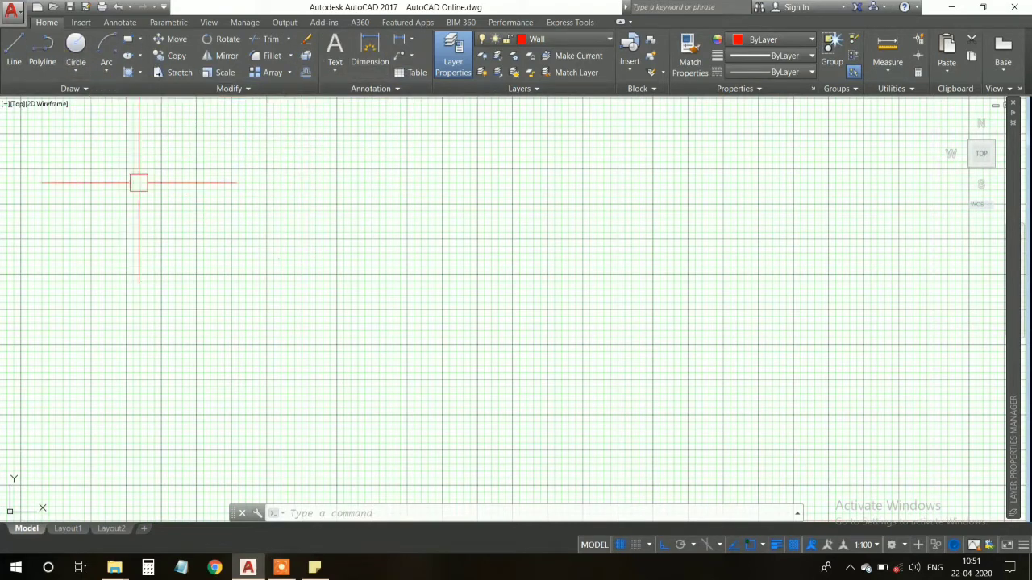
Step: Draw a closed PL polyline with flat bottom and top edges and a slanted left edge
type("pl")
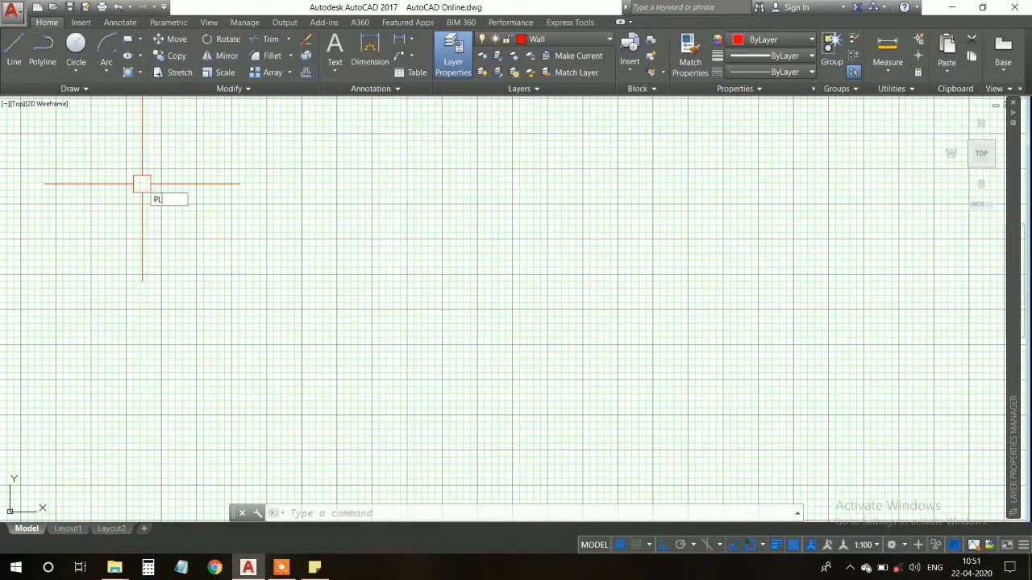
key("Return")
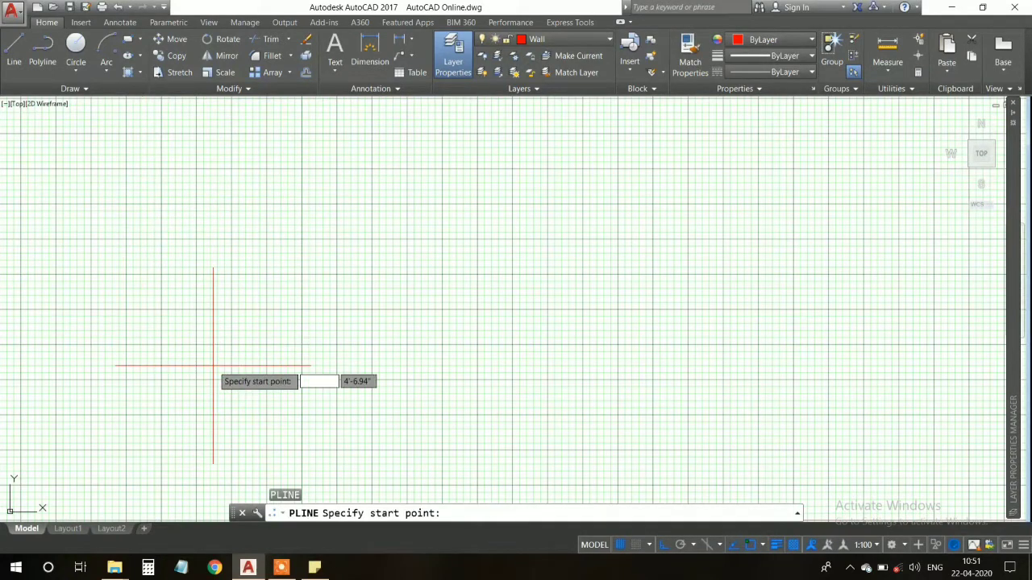
left_click(129, 288)
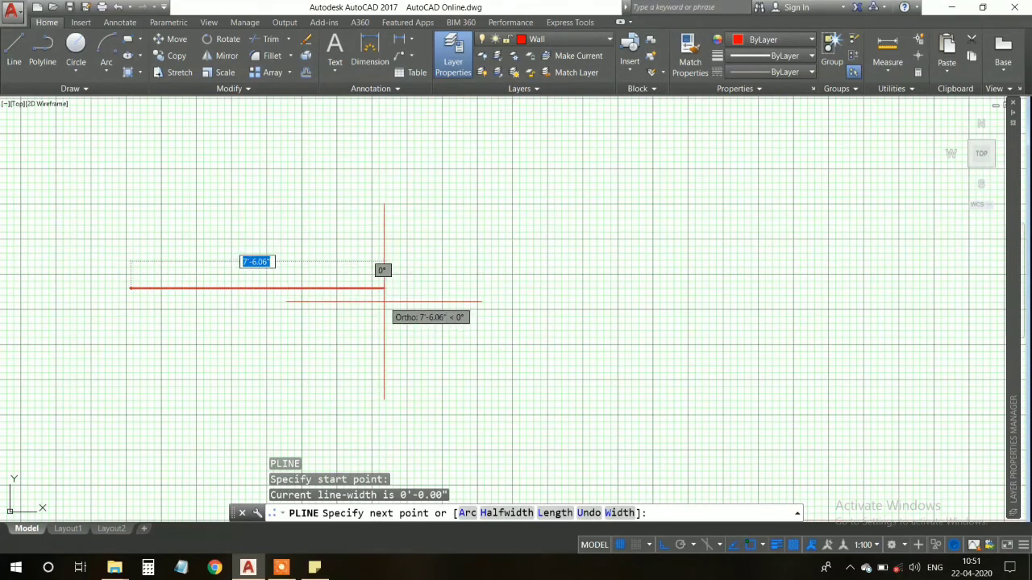
left_click(367, 288)
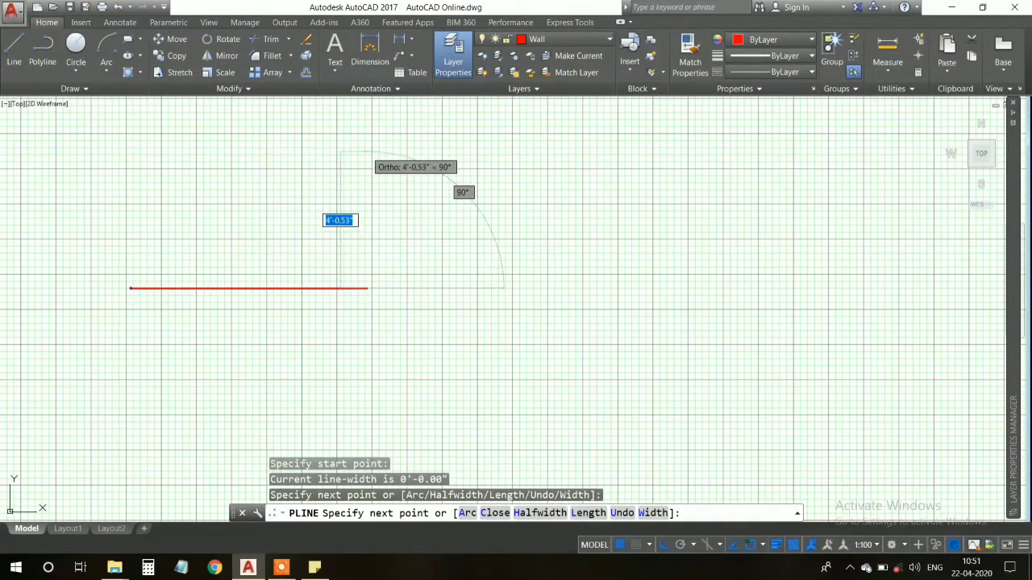
left_click(367, 152)
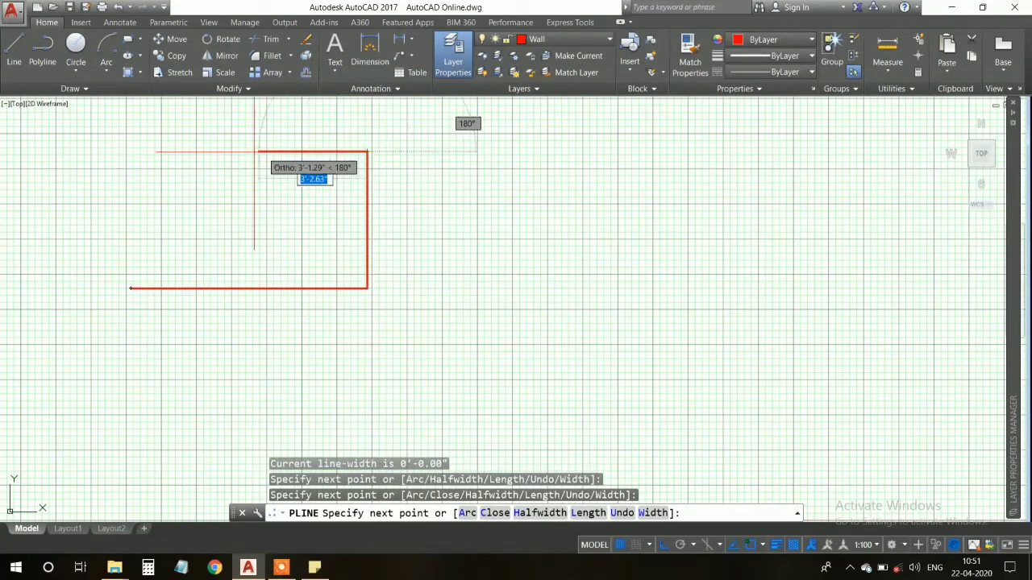
left_click(178, 151)
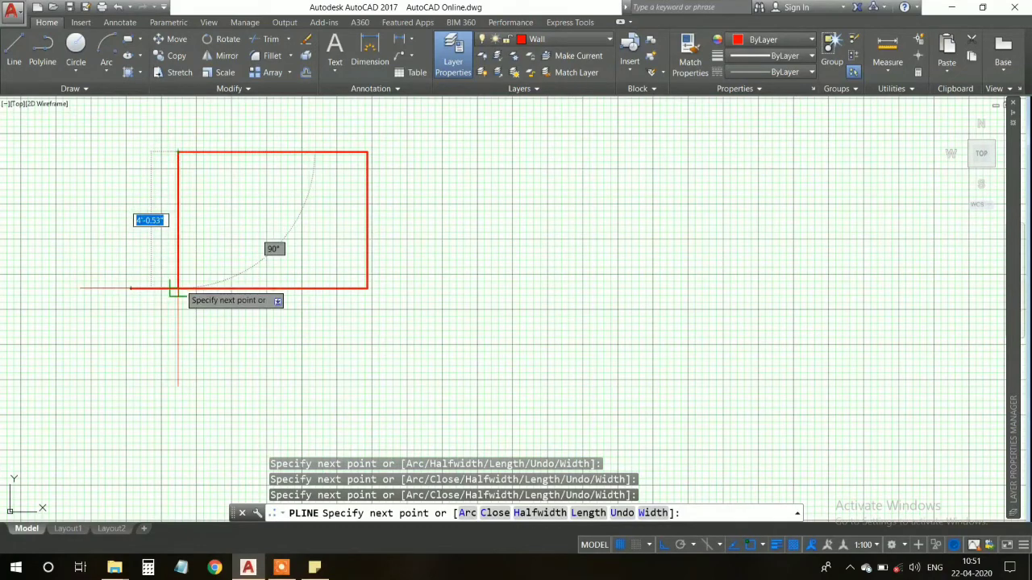
left_click(133, 287)
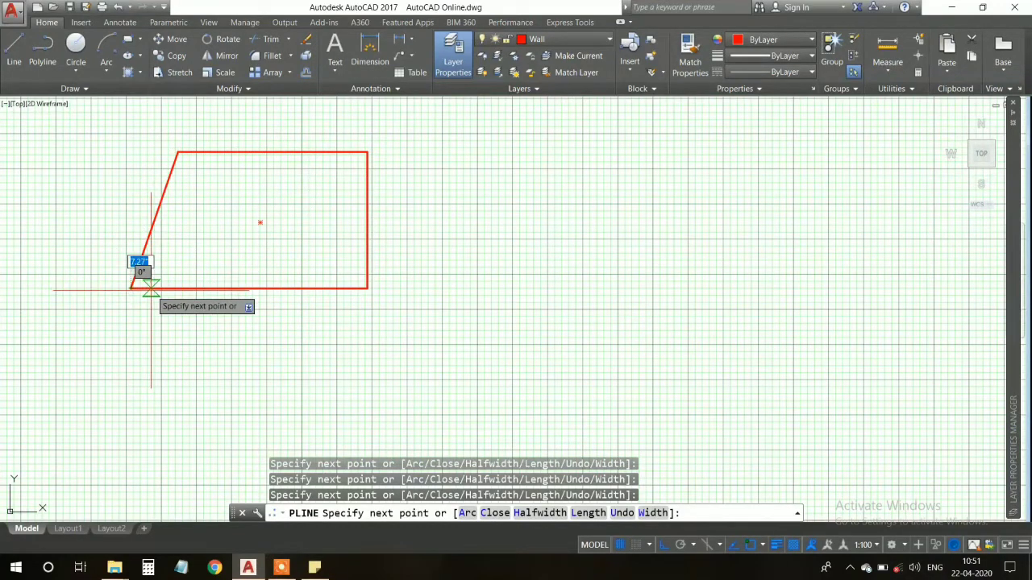
key("Escape")
Step: Center the shape in view and select the polyline with a window across its top edge
scroll(150, 249, "up", 2)
mouse_move(219, 265)
middle_mouse_down()
mouse_move(400, 321)
mouse_move(411, 368)
middle_mouse_up()
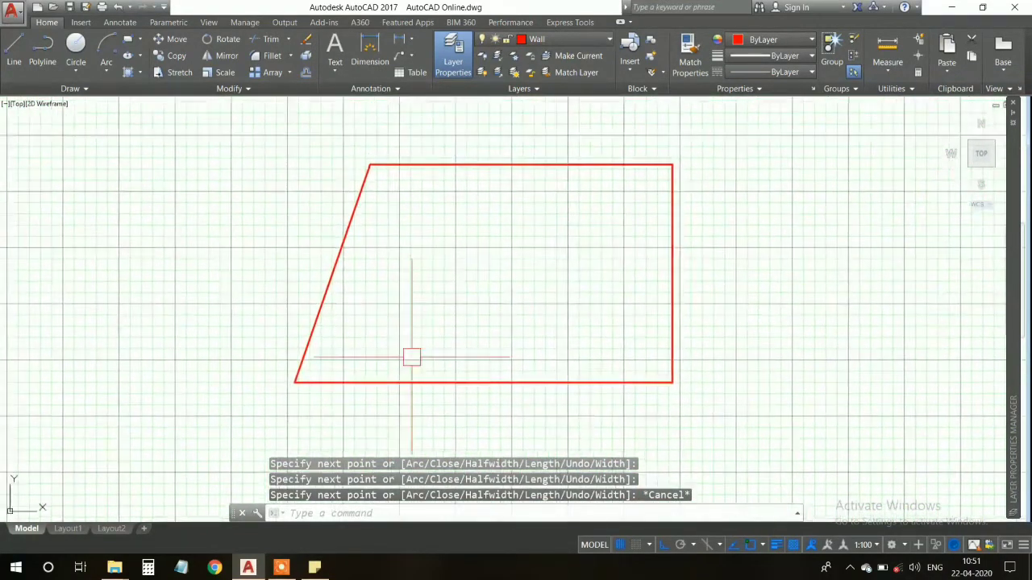
left_click(353, 213)
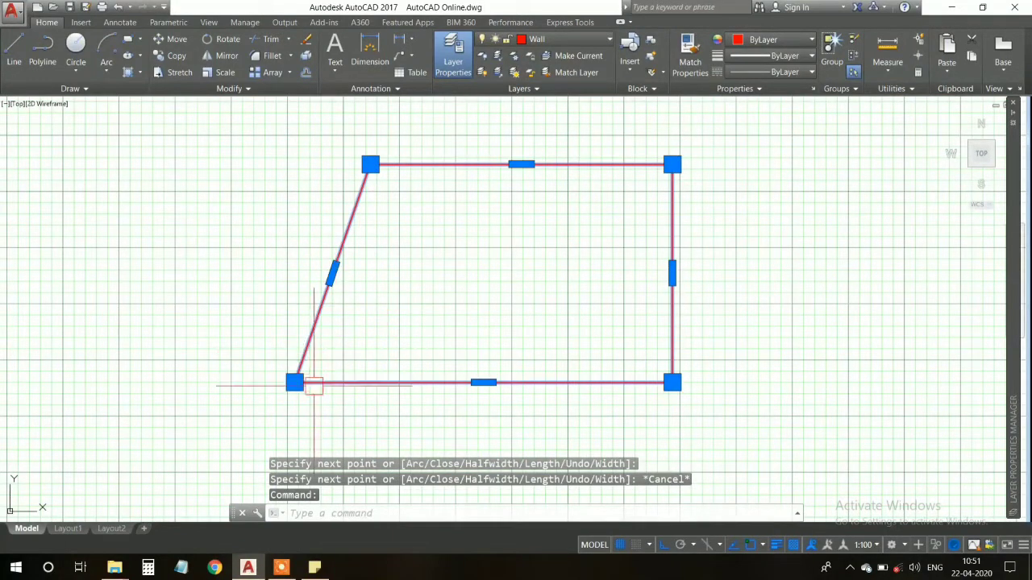
key("Escape")
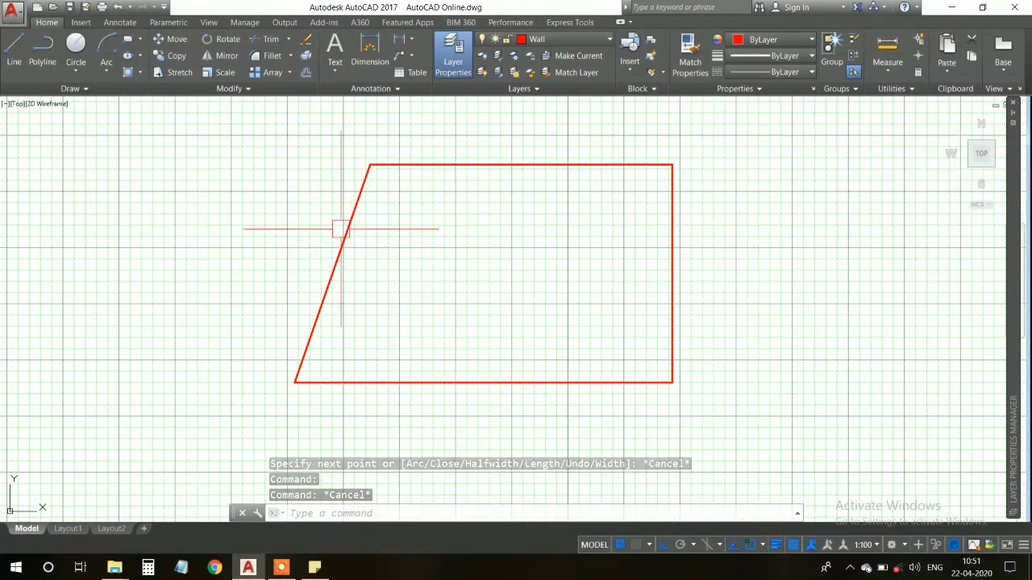
left_click(340, 253)
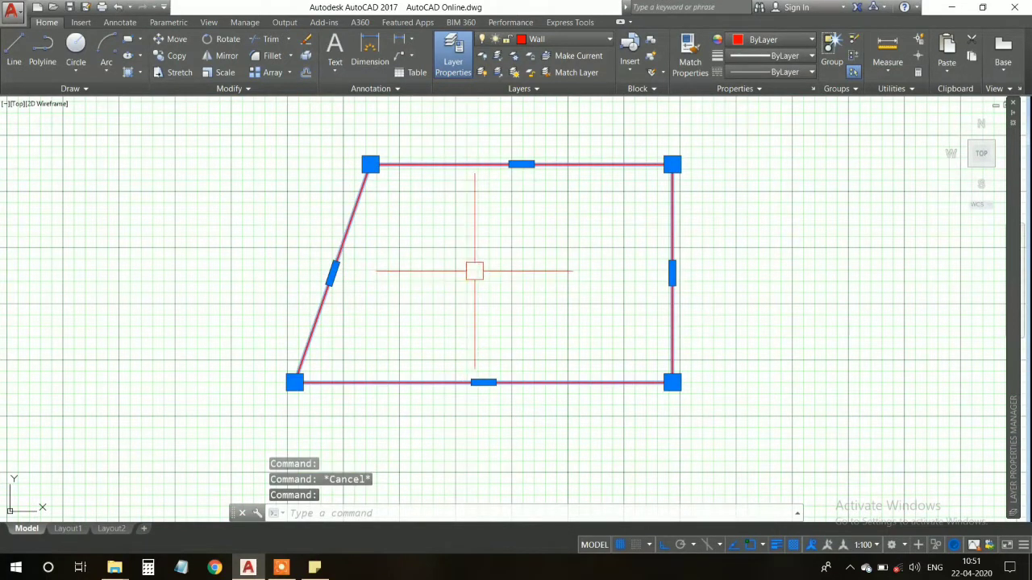
key("Escape")
left_click(349, 235)
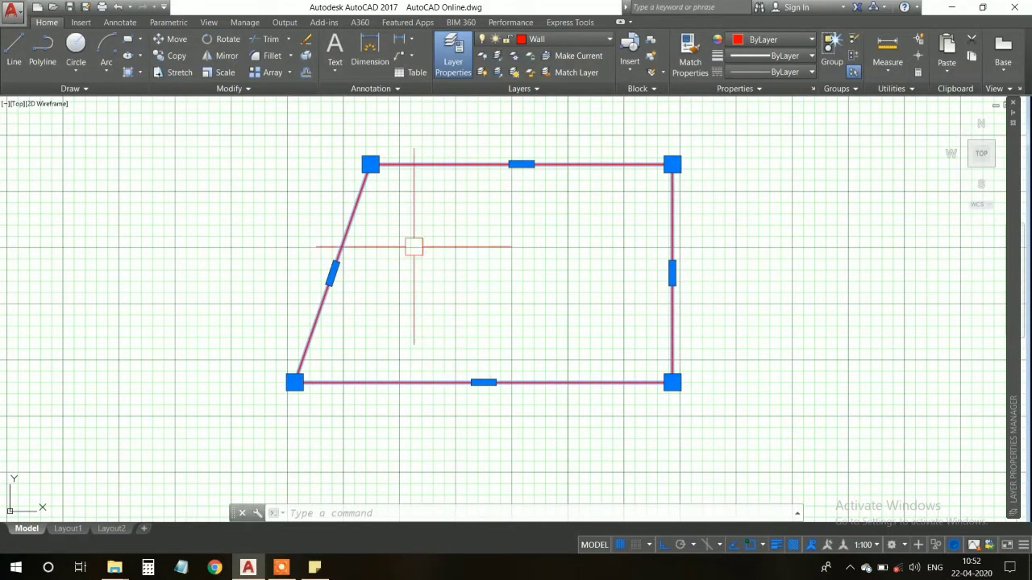
key("Escape")
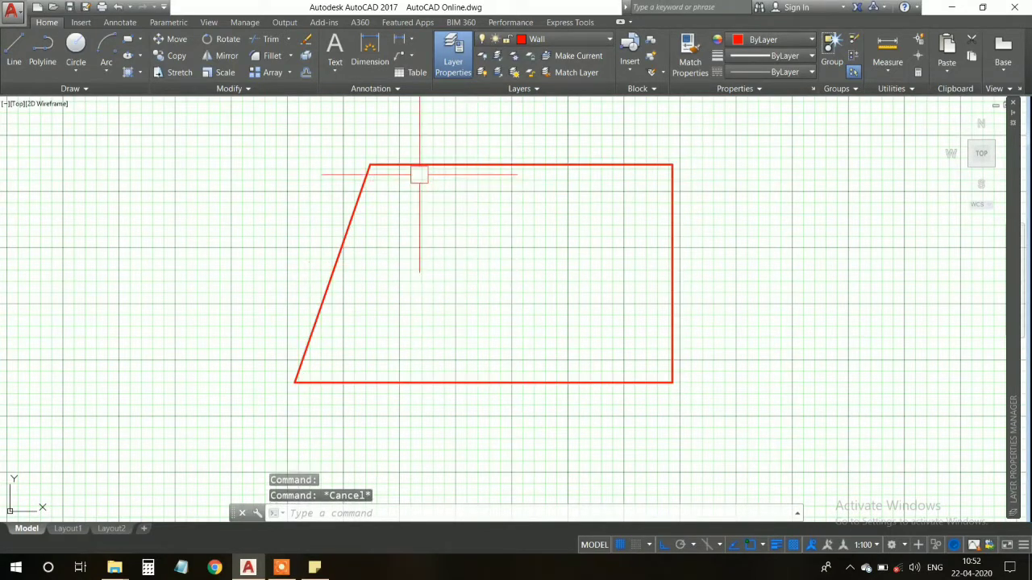
left_click(457, 165)
key("Escape")
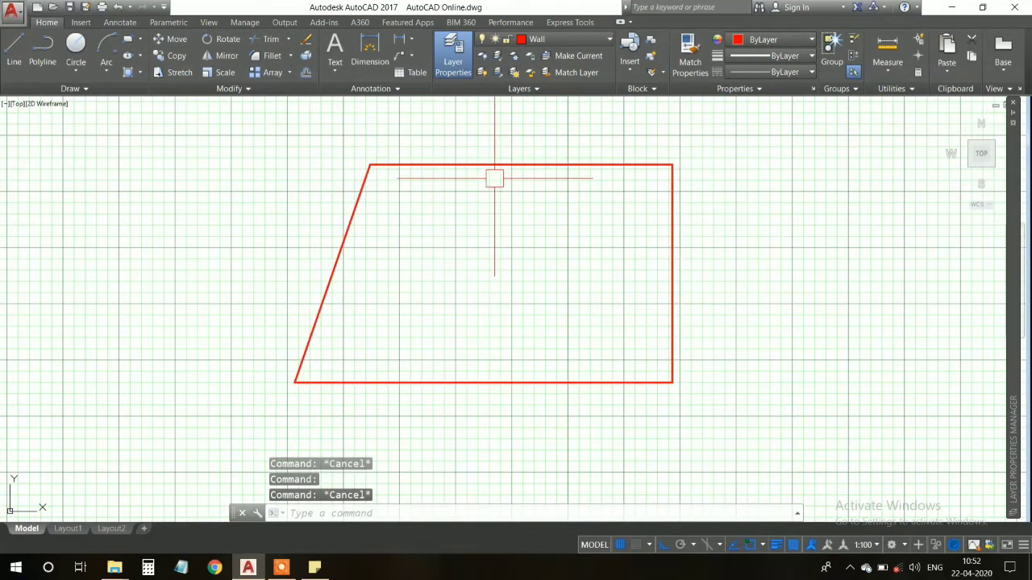
left_click(505, 140)
left_click(492, 168)
type("X")
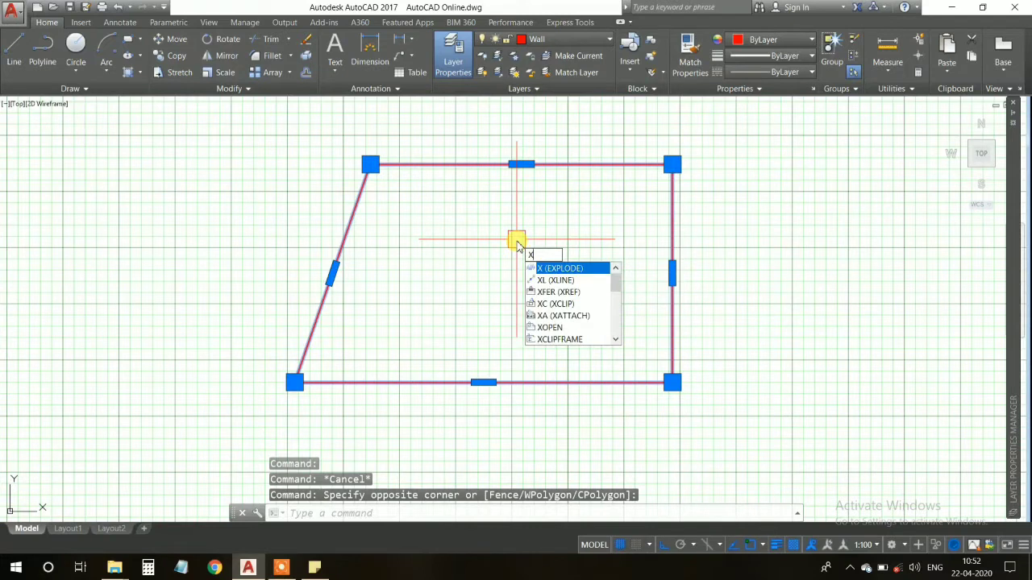
Step: Explode the polyline into separate lines and erase the slanted left edge
key("Return")
left_click(433, 165)
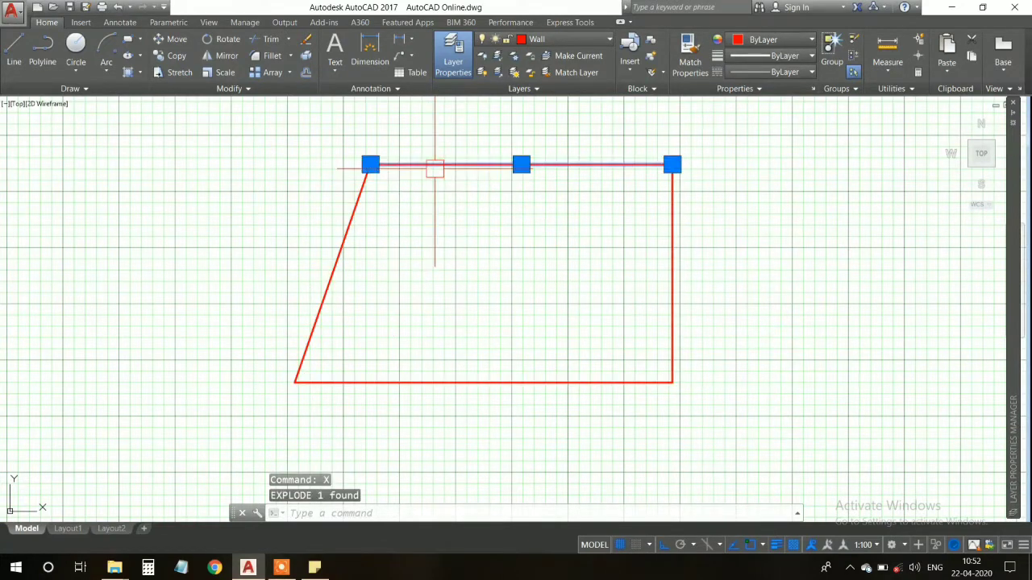
left_click(671, 232)
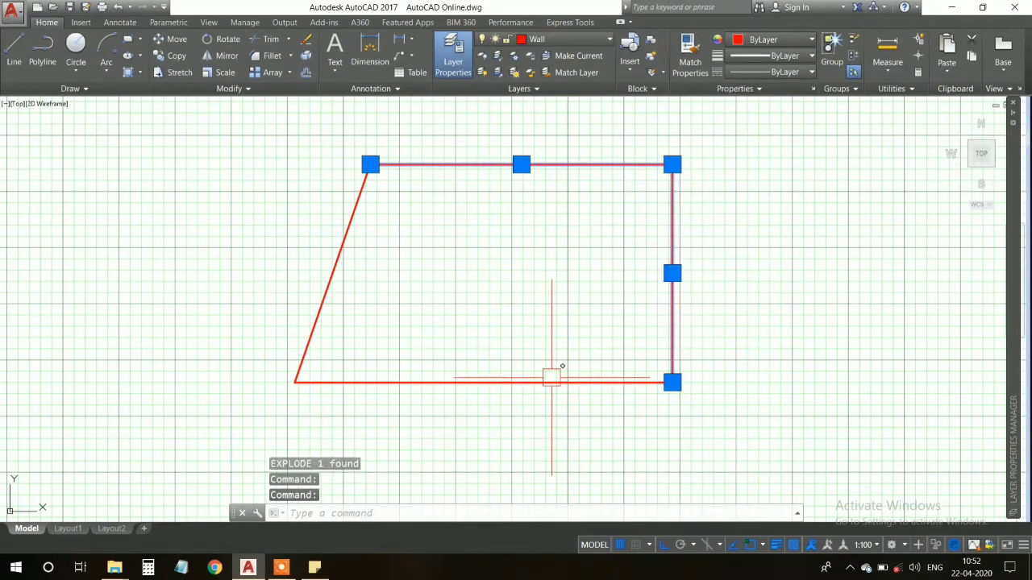
left_click(552, 379)
left_click(338, 249)
key("Escape")
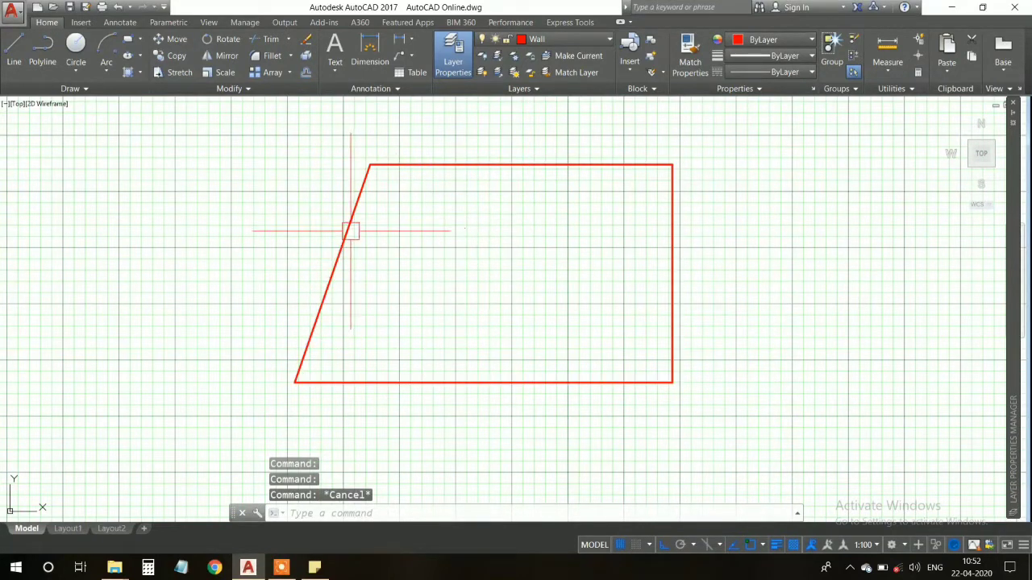
left_click(349, 233)
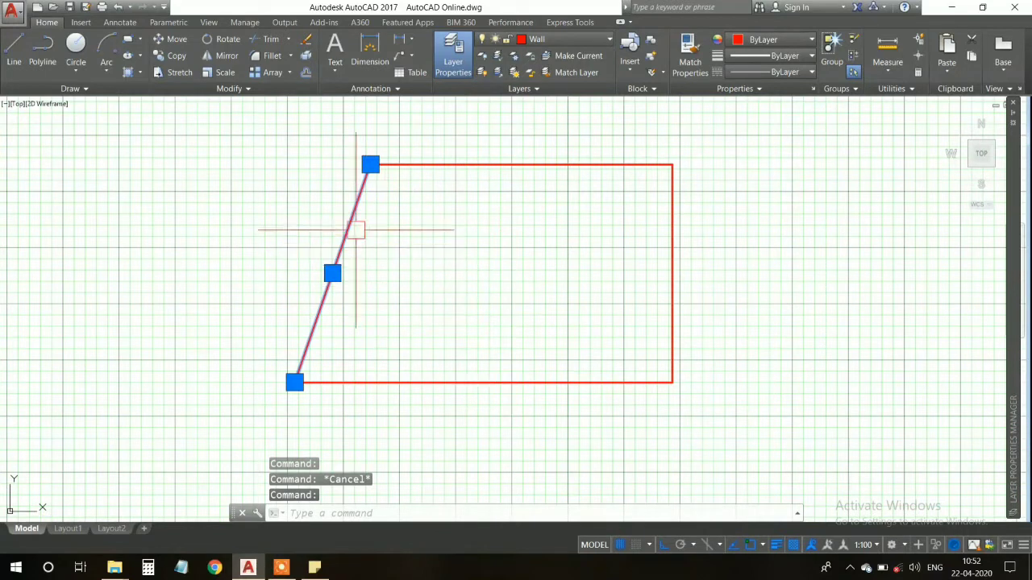
left_click(307, 41)
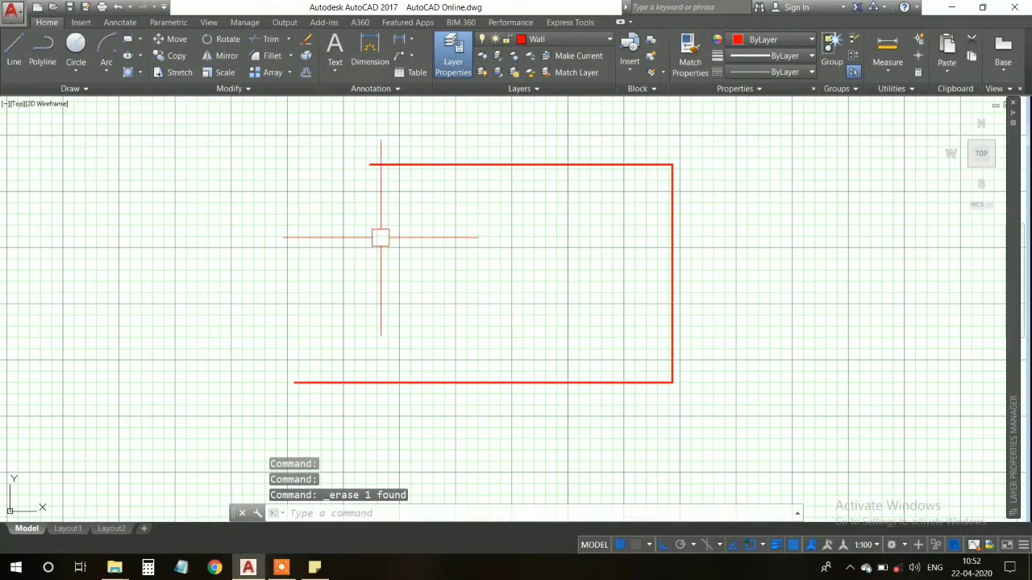
Step: Draw a vertical line from the rectangle's top-left corner to its bottom-left corner
left_click(14, 52)
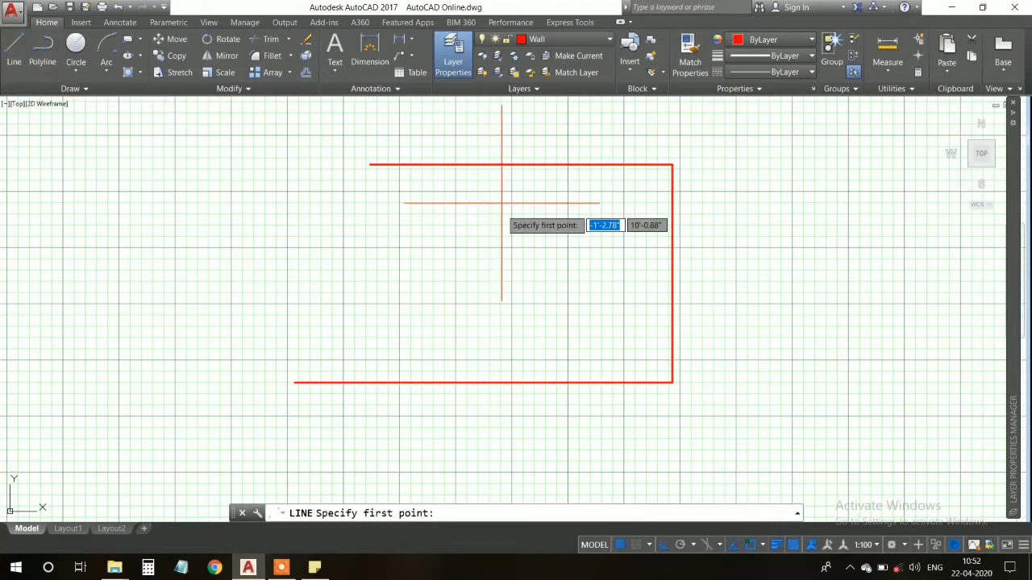
left_click(370, 165)
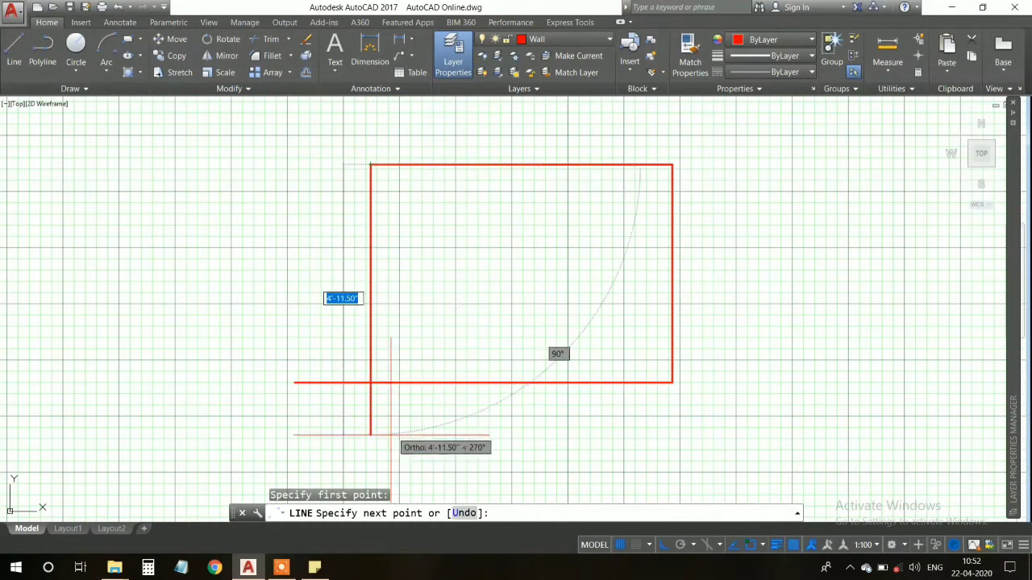
left_click(370, 383)
key("Escape")
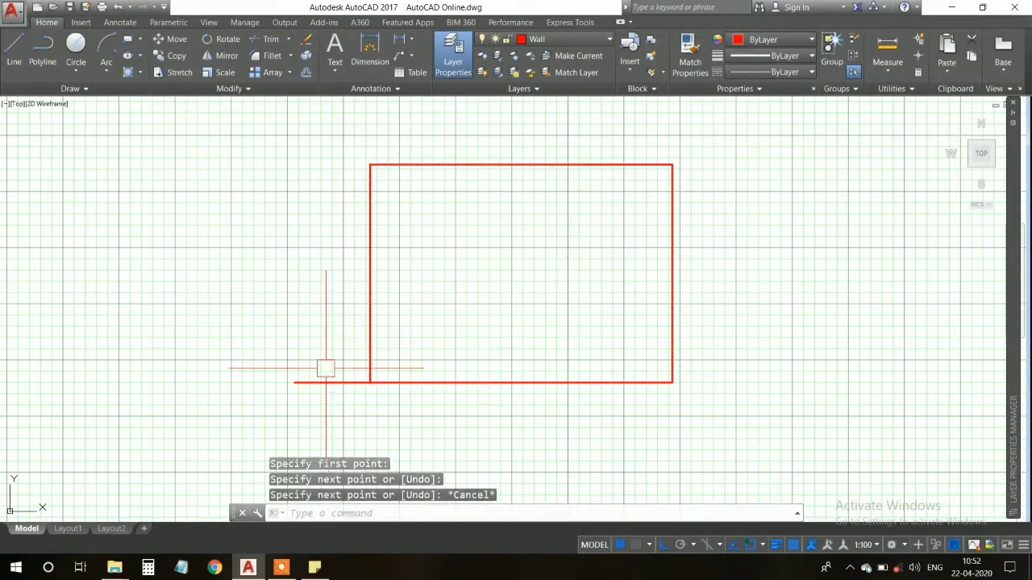
type("TR")
key("Return")
key("Return")
Step: Trim the bottom line's left overhang, then window-select the rectangle and cut it with Ctrl+X
left_click(352, 383)
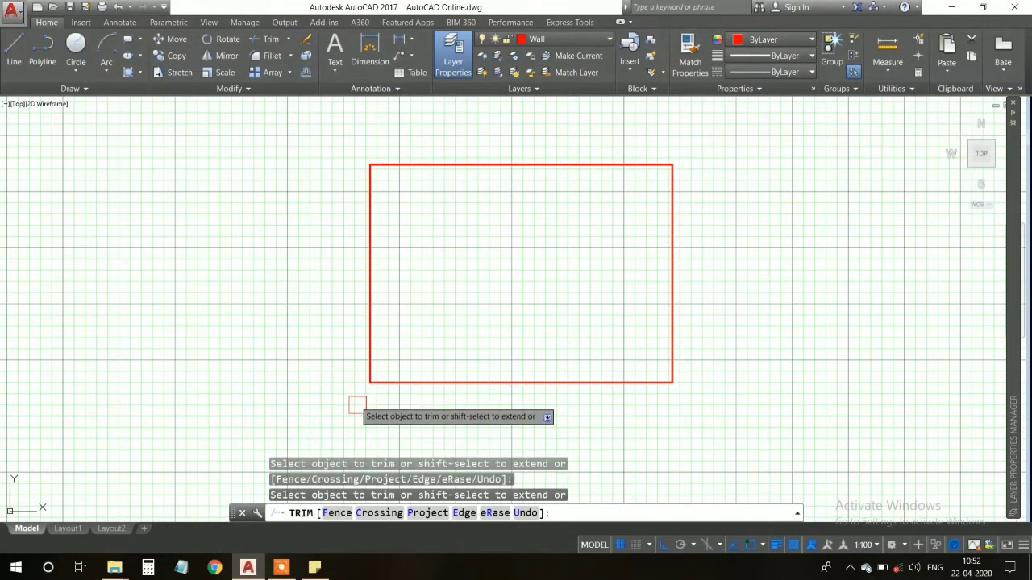
key("Escape")
scroll(467, 379, "down", 2)
scroll(505, 385, "down", 4)
middle_click_drag(505, 384, 498, 336)
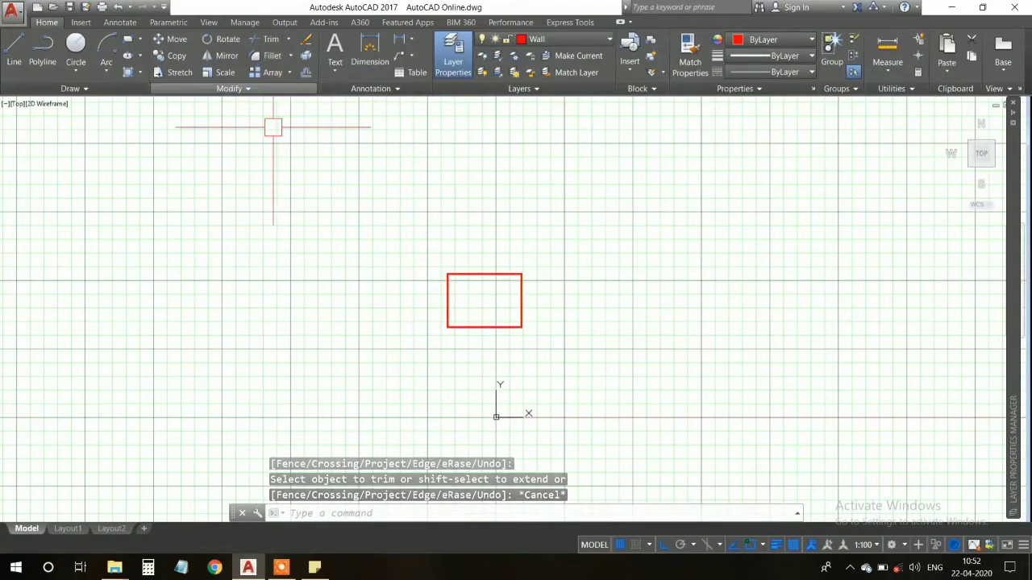
left_click(414, 247)
left_click(589, 373)
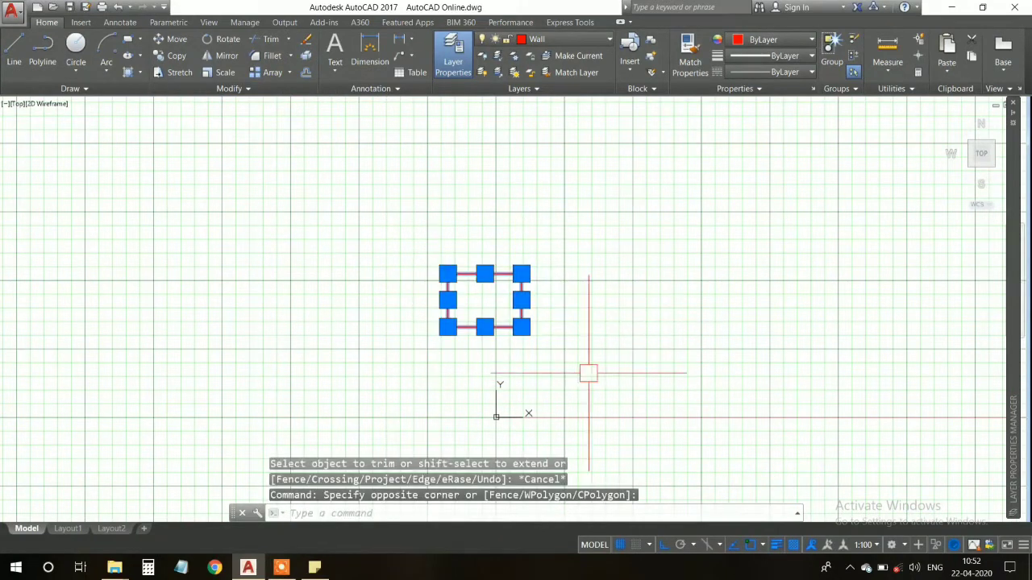
key("ctrl+x")
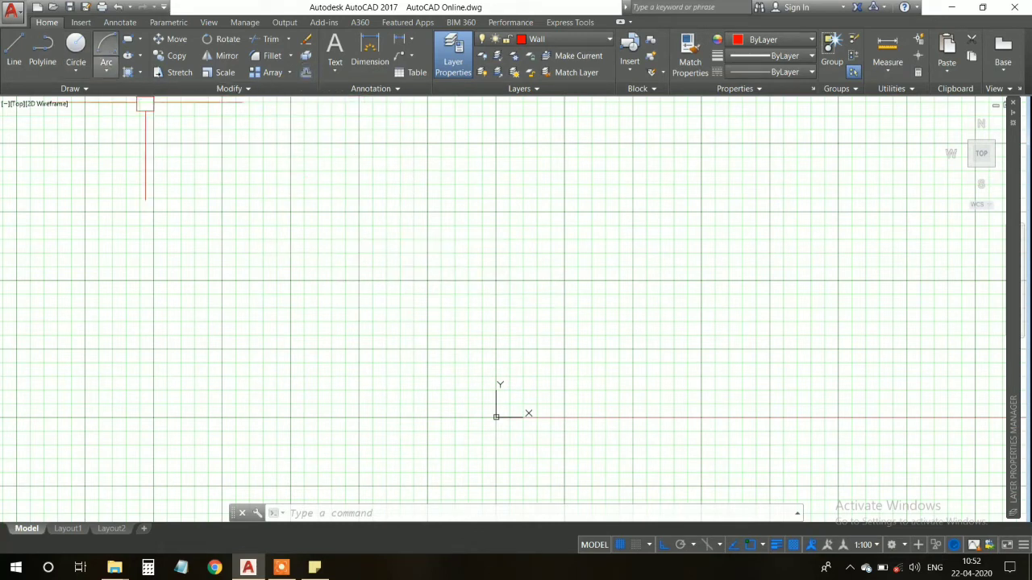
Step: Restart the rectangle command with R and pick its first corner
left_click(127, 45)
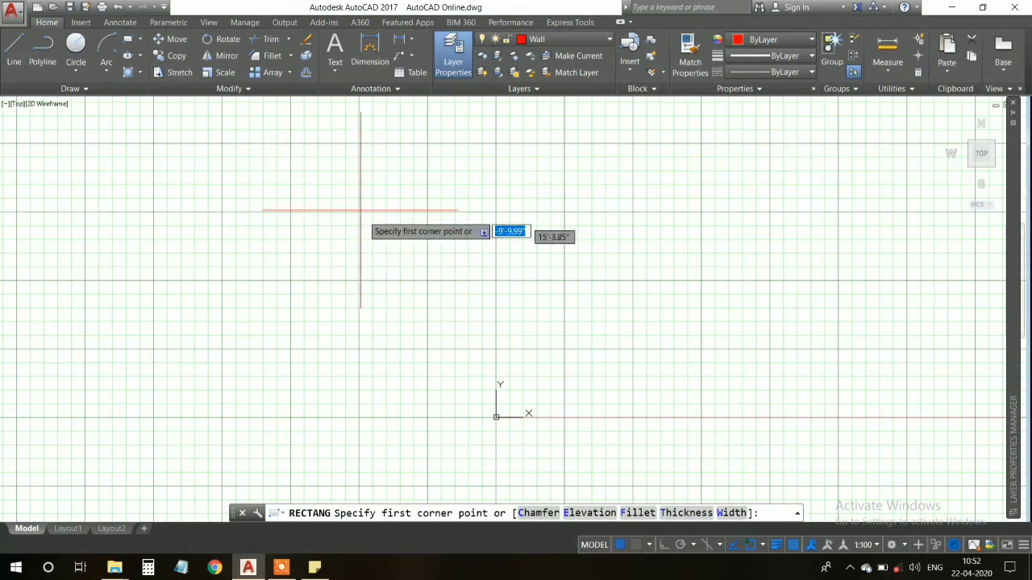
left_click(360, 207)
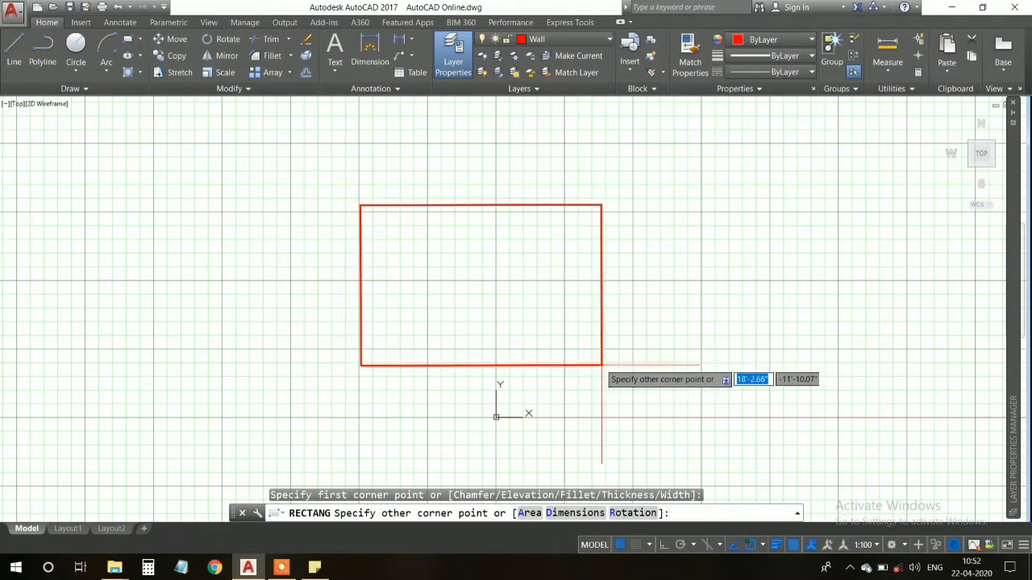
key("Escape")
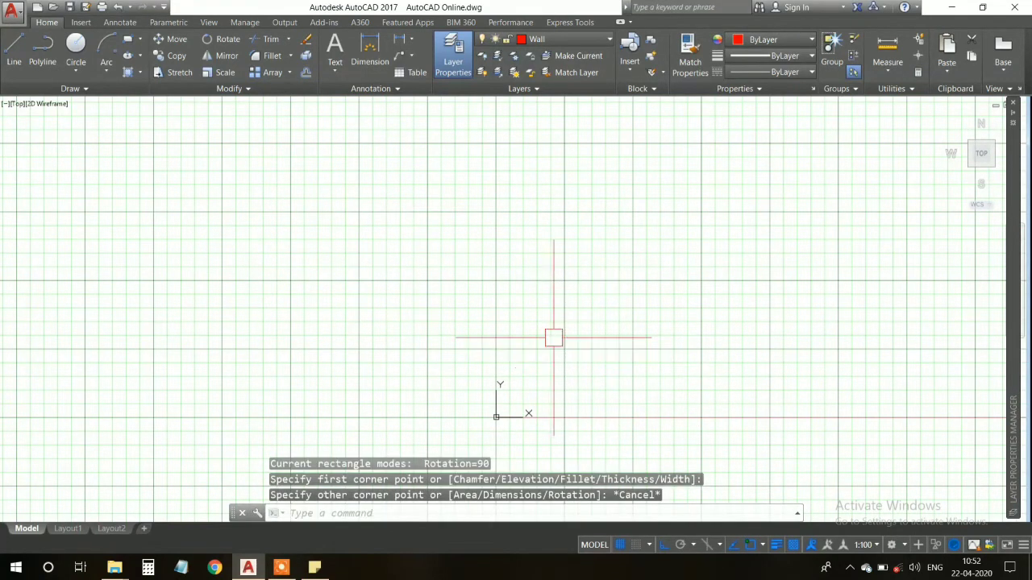
type("RECT")
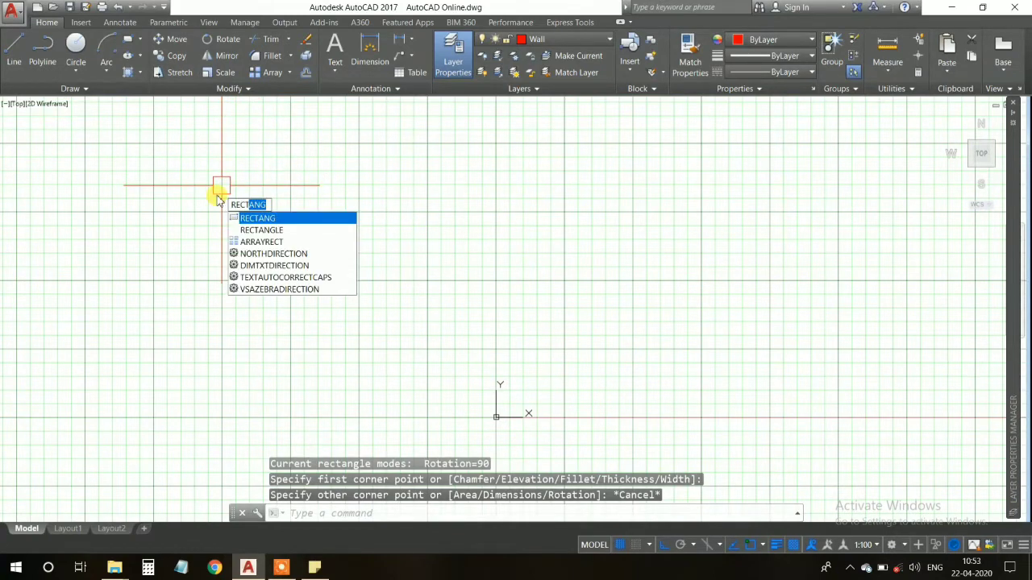
key("Return")
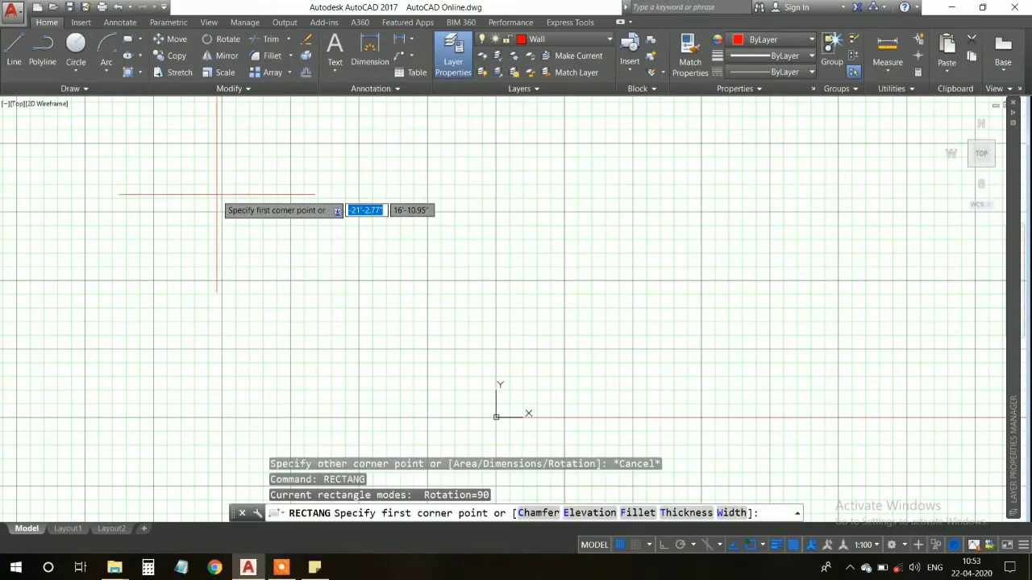
middle_click_drag(617, 280, 361, 269)
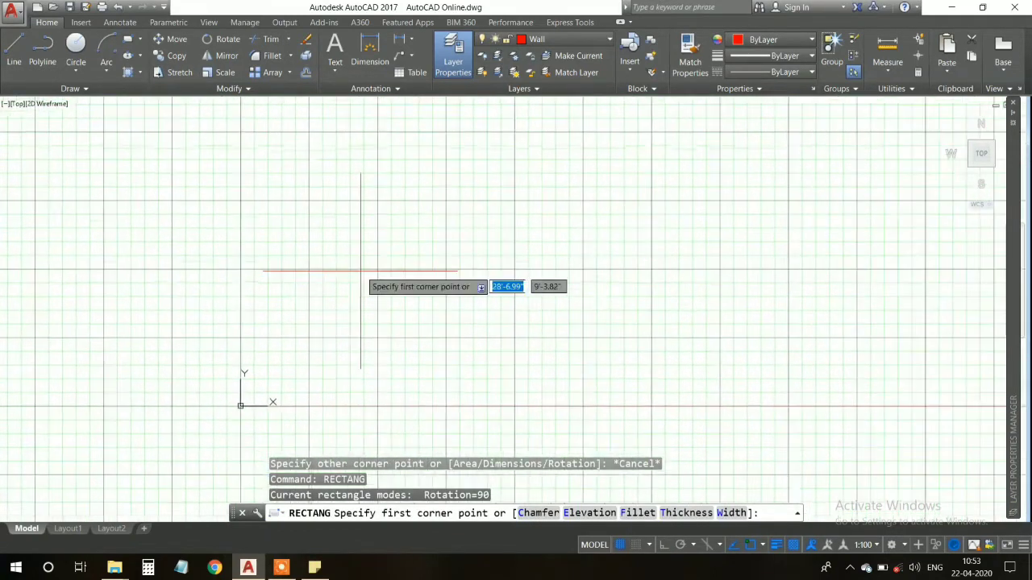
left_click(368, 197)
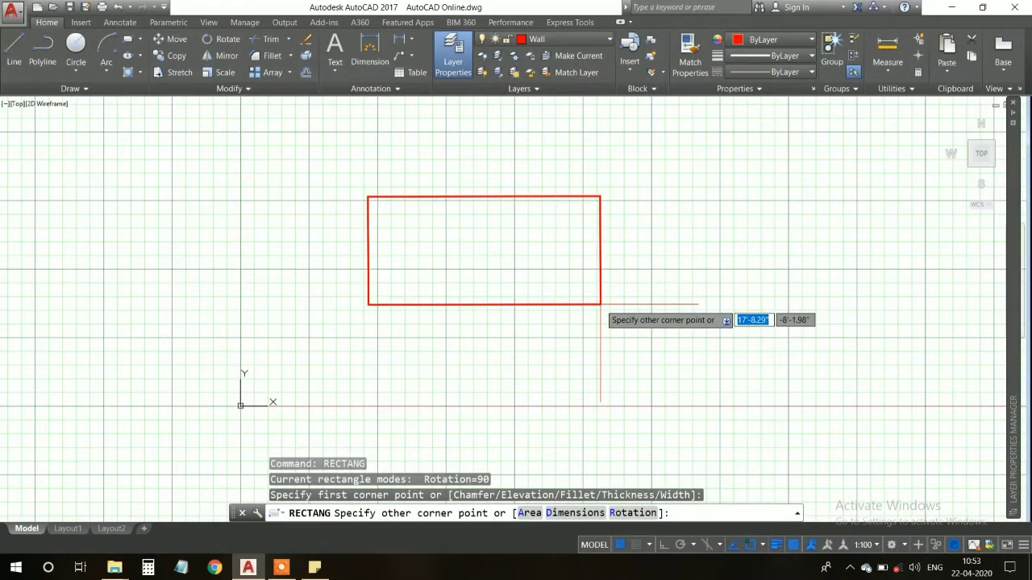
Step: Use the Dimensions option to make the rectangle 15' long and 10' wide, then place it
key("Return")
type("15")
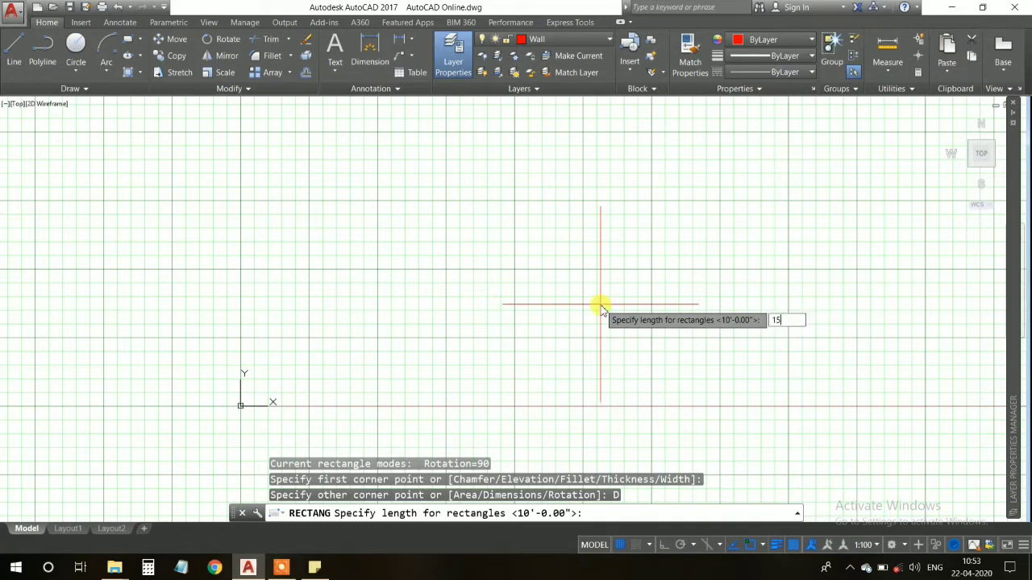
key("Return")
type("10'")
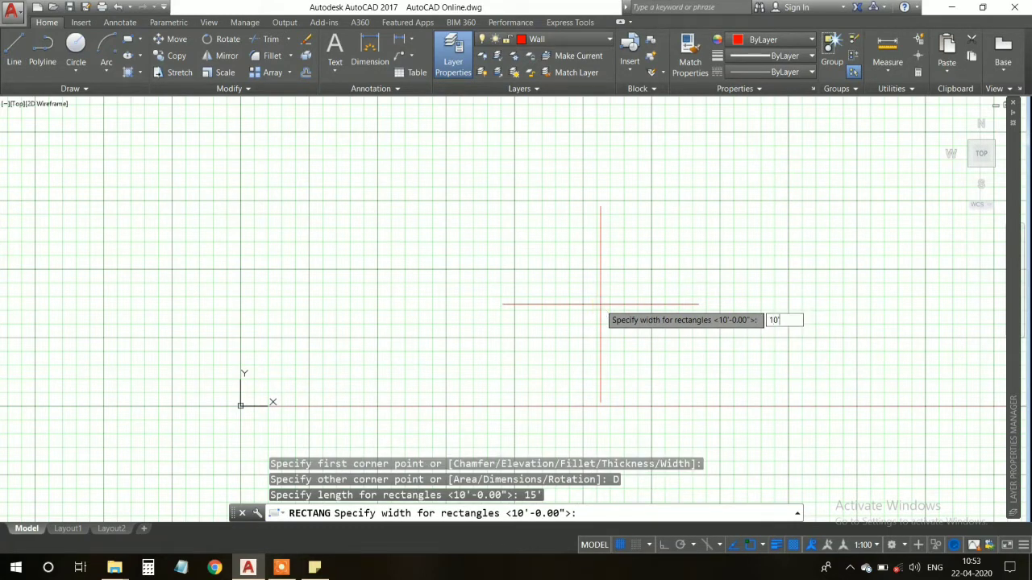
key("Return")
scroll(516, 210, "up", 1)
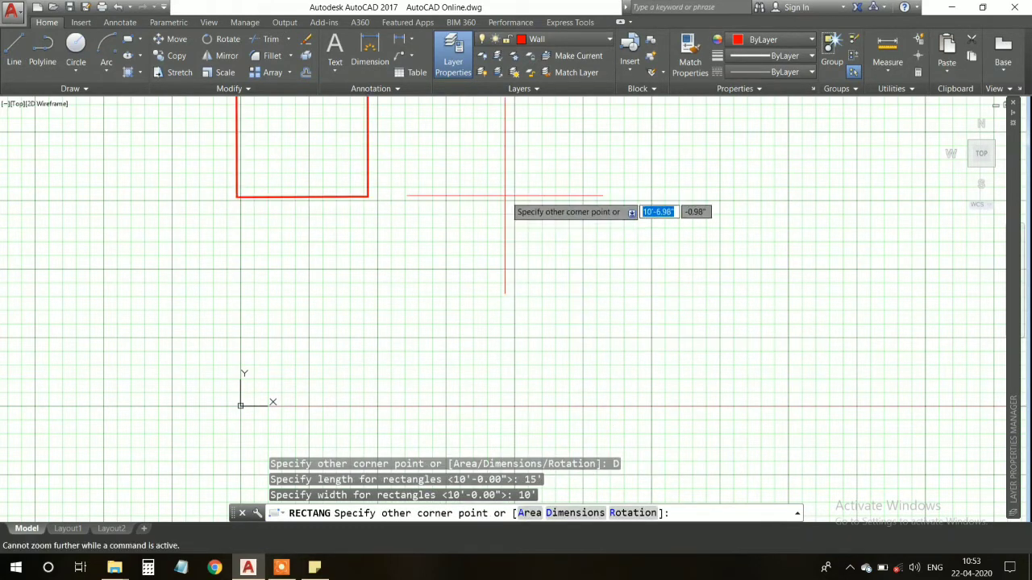
middle_click_drag(546, 232, 579, 309)
left_click(578, 310)
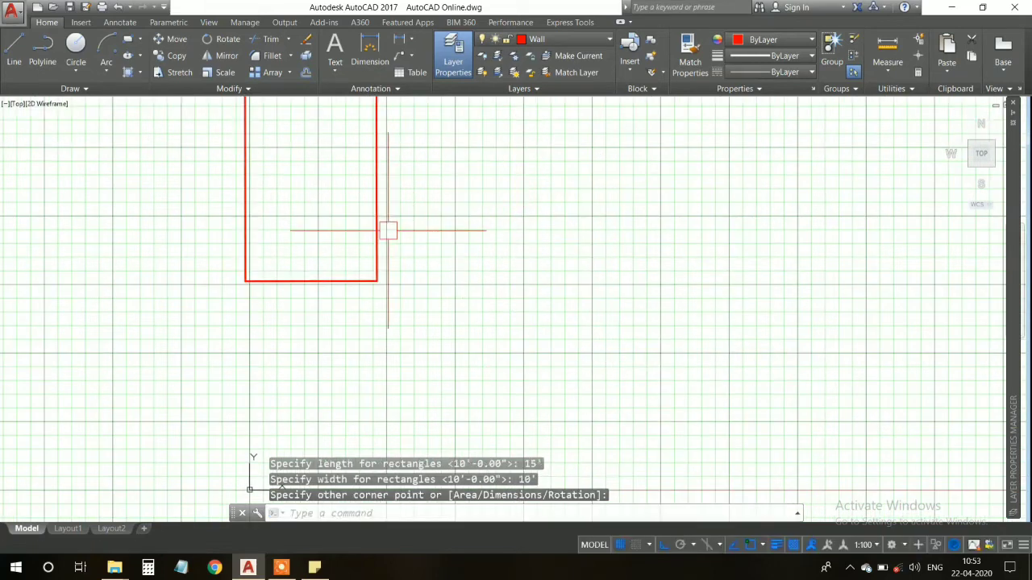
scroll(524, 428, "down", 2)
scroll(523, 428, "up", 4)
scroll(492, 355, "down", 2)
middle_click_drag(511, 325, 535, 277)
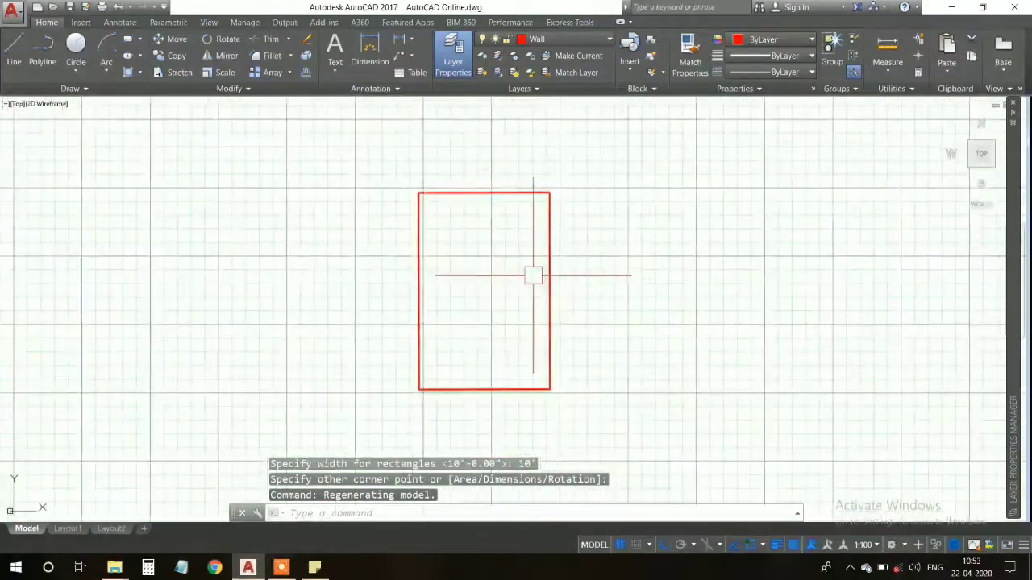
Step: Add a 10' dimension along the top and a vertical one on the right, then cut the vertical one
left_click(400, 42)
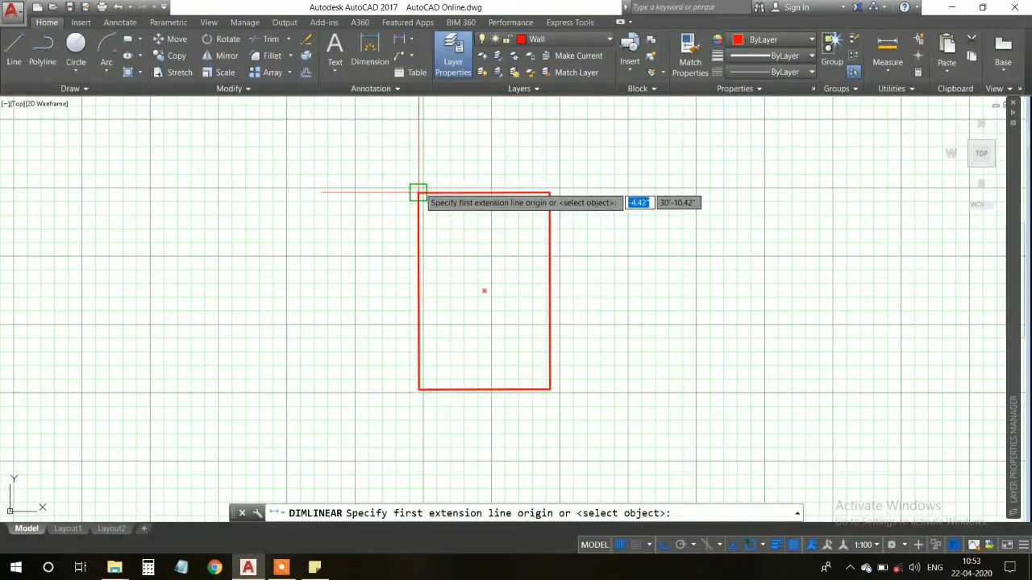
left_click(419, 193)
left_click(549, 192)
left_click(551, 164)
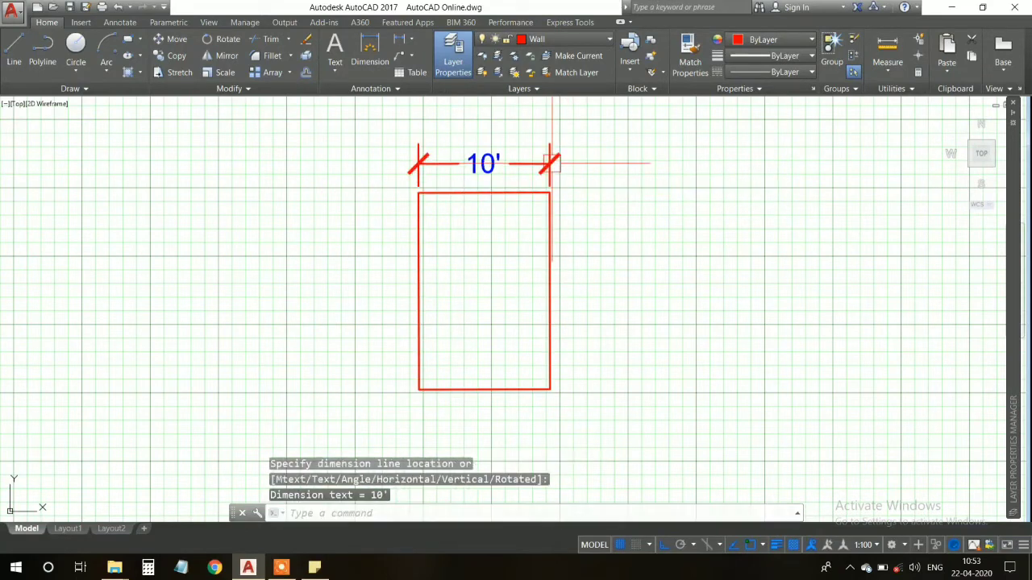
key("Return")
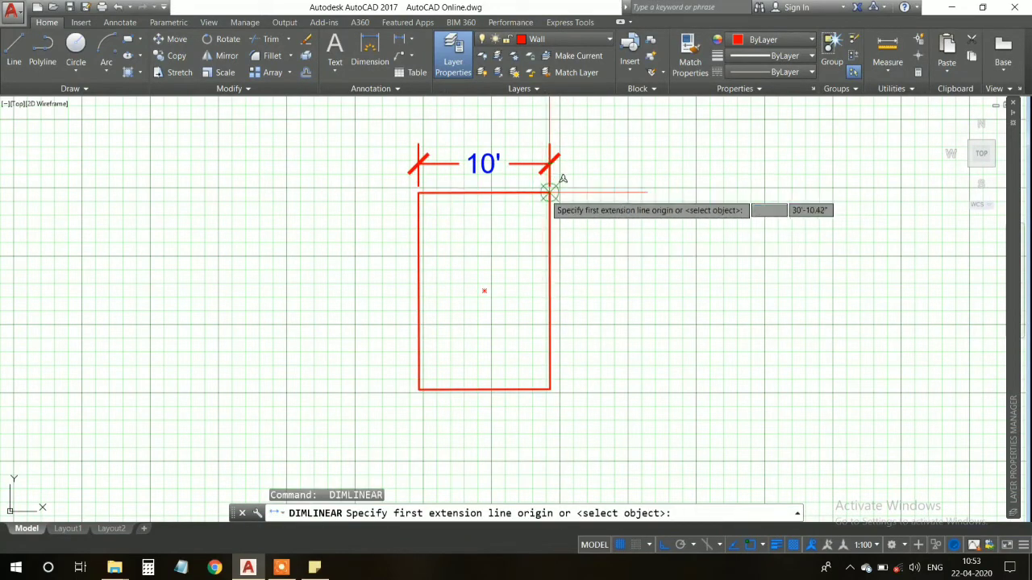
left_click(550, 192)
left_click(550, 389)
left_click(600, 398)
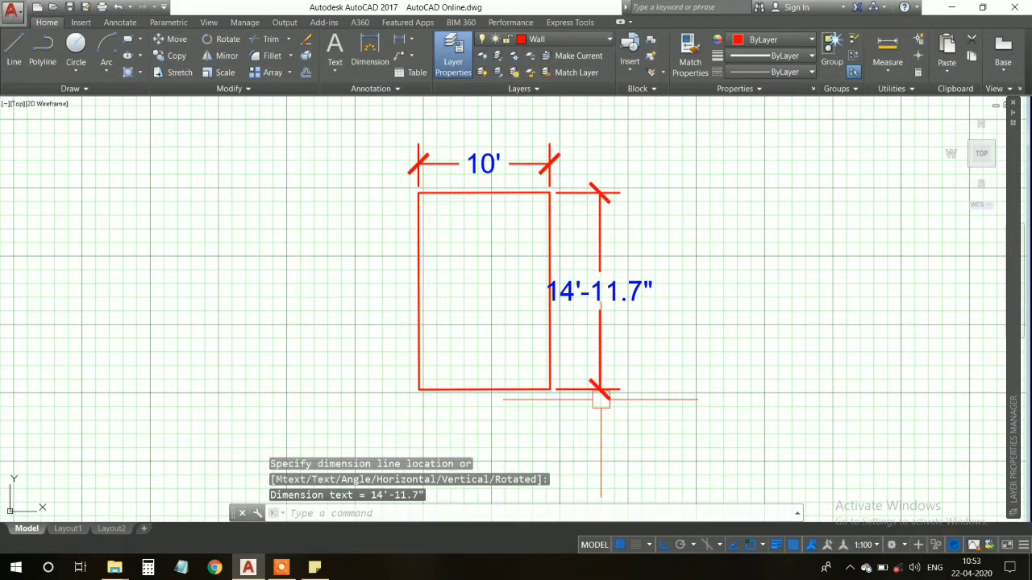
left_click(596, 326)
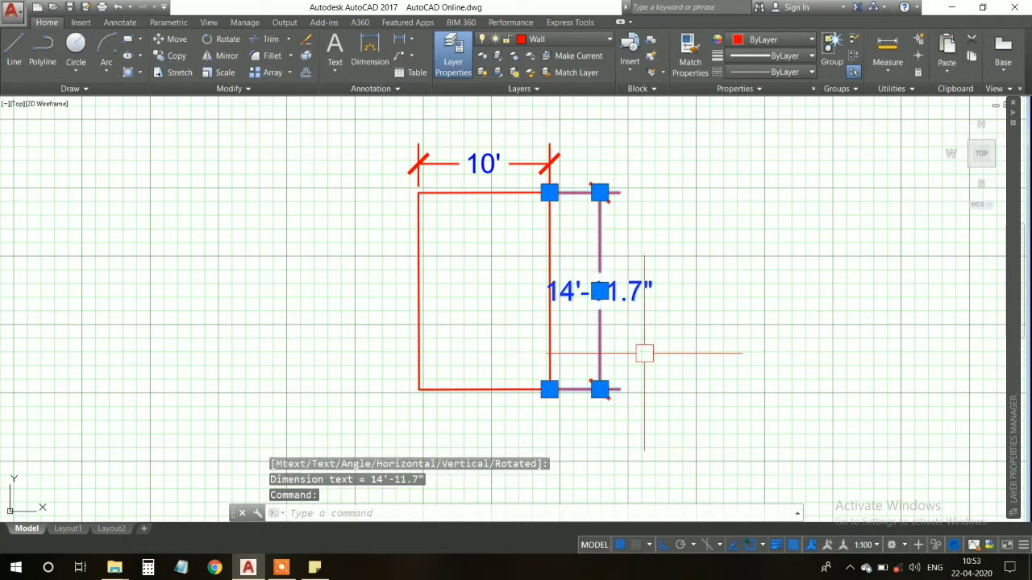
key("ctrl+x")
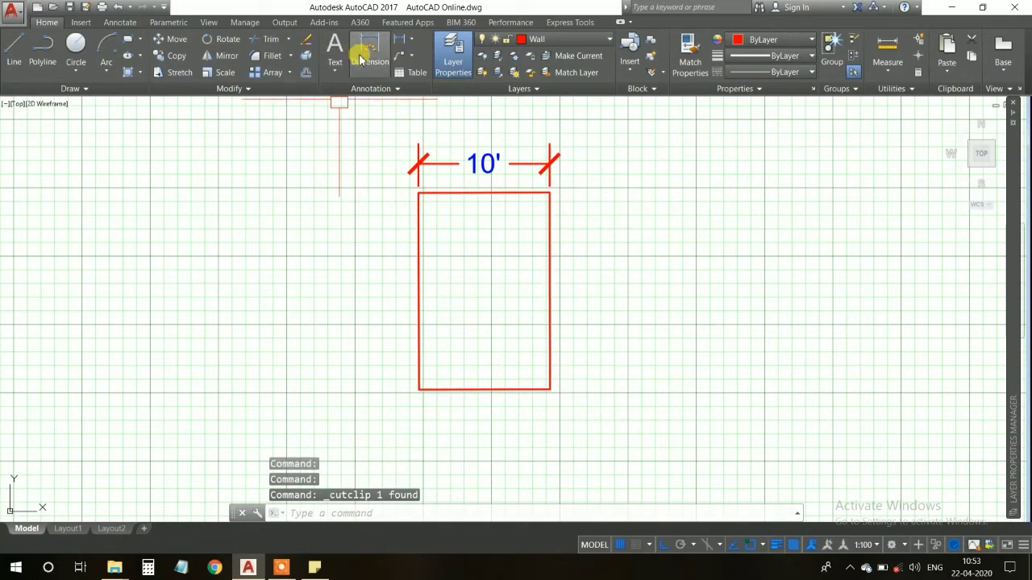
Step: Dimension the rectangle's left side as 15', placed to the left of it
left_click(373, 50)
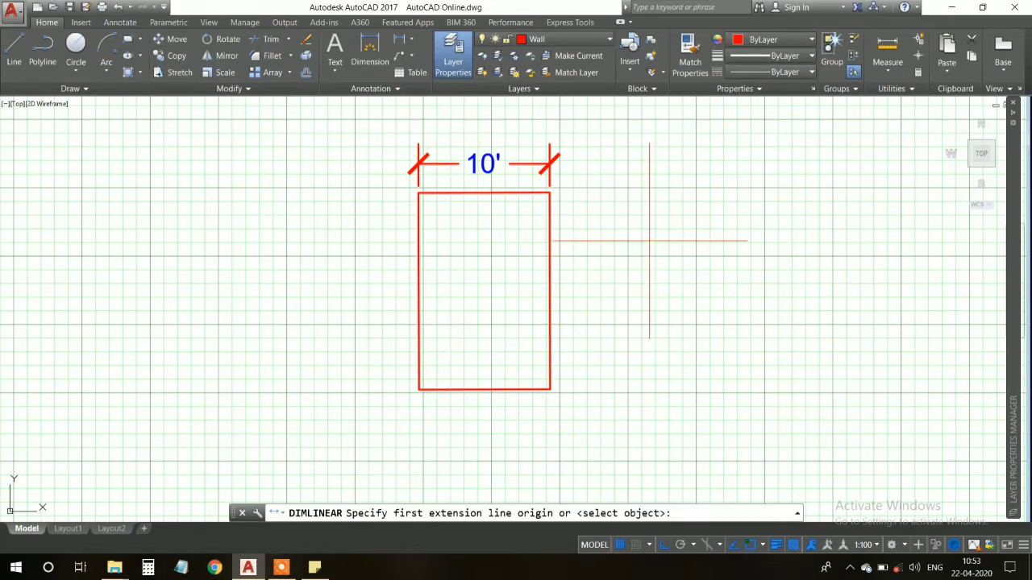
left_click(550, 193)
left_click(550, 389)
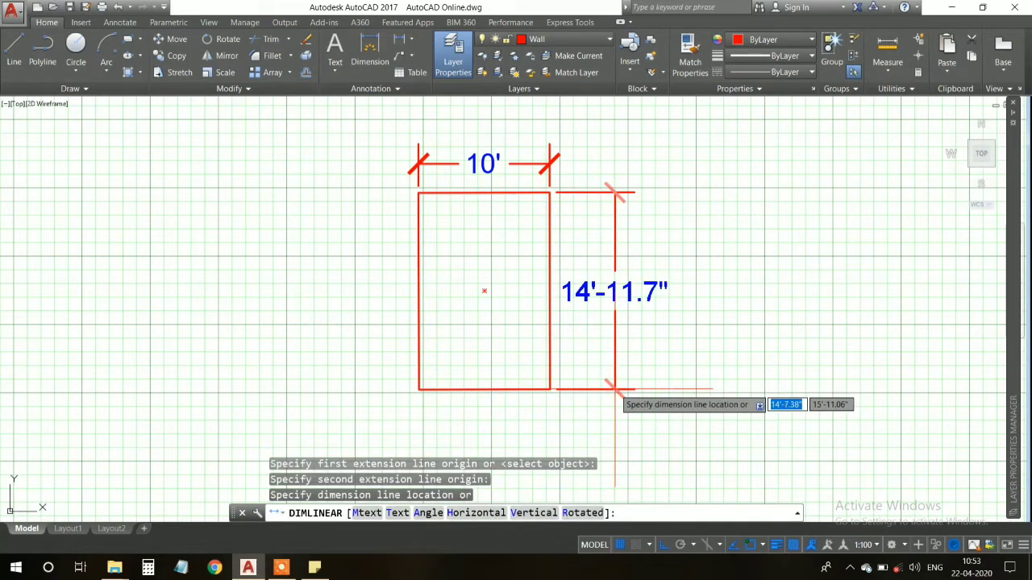
scroll(549, 387, "up", 5)
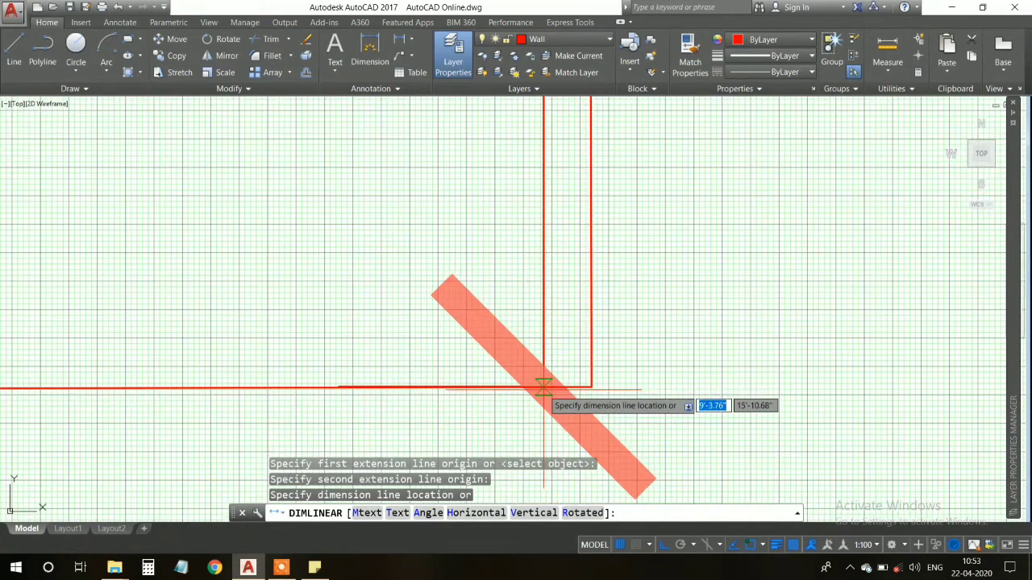
key("Escape")
scroll(559, 373, "down", 5)
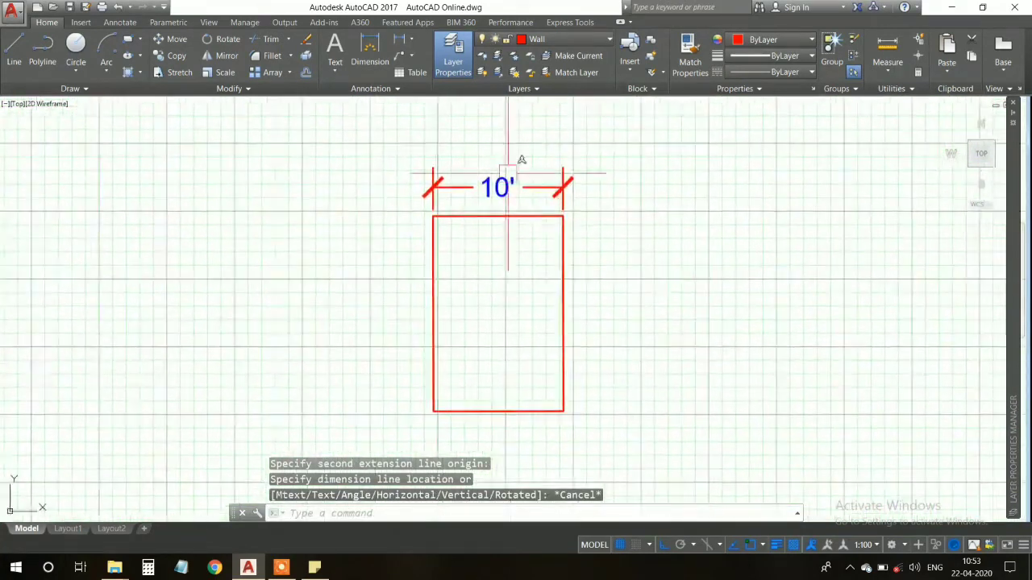
left_click(389, 49)
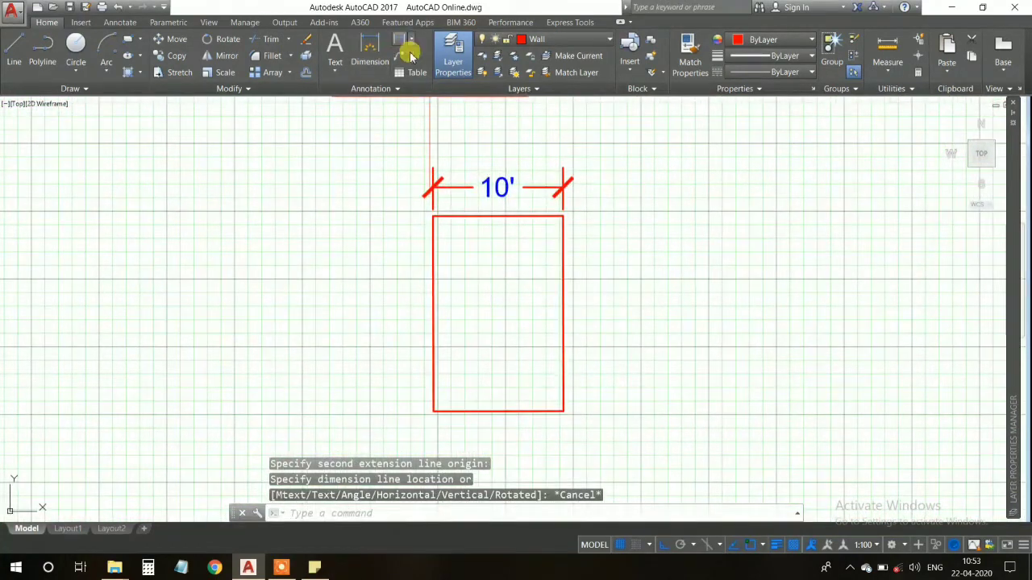
left_click(433, 217)
left_click(433, 412)
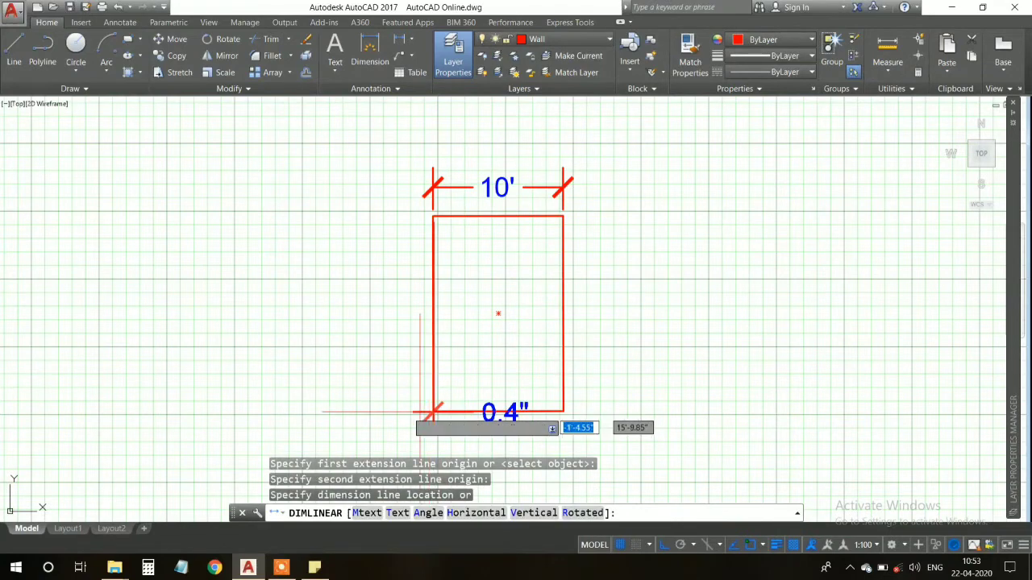
left_click(384, 347)
Step: Select both the 15' and 10' dimensions and cut them with Ctrl+X
scroll(384, 347, "up", 2)
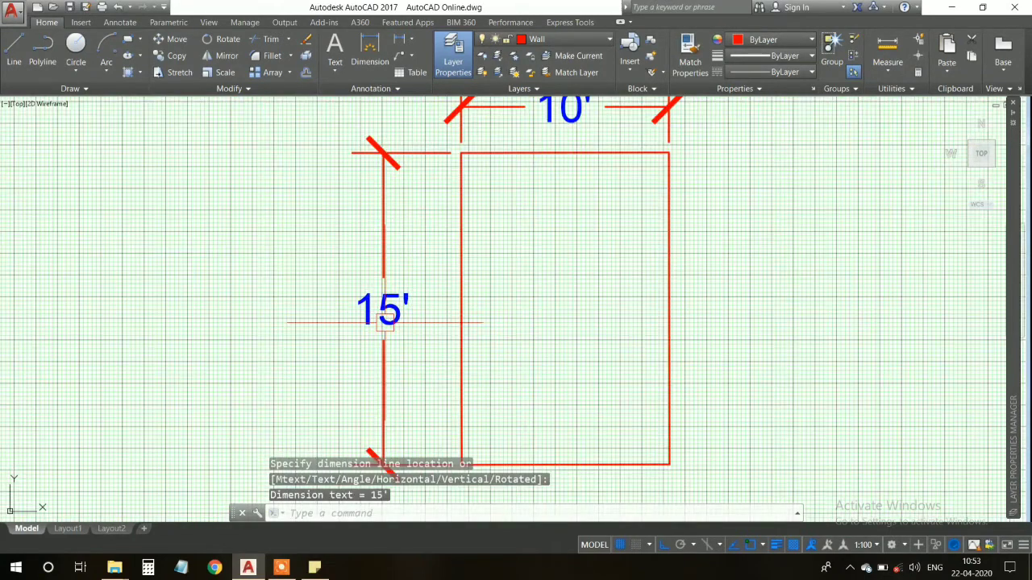
scroll(371, 389, "down", 2)
middle_click_drag(382, 320, 414, 293)
left_click(417, 290)
left_click(417, 284)
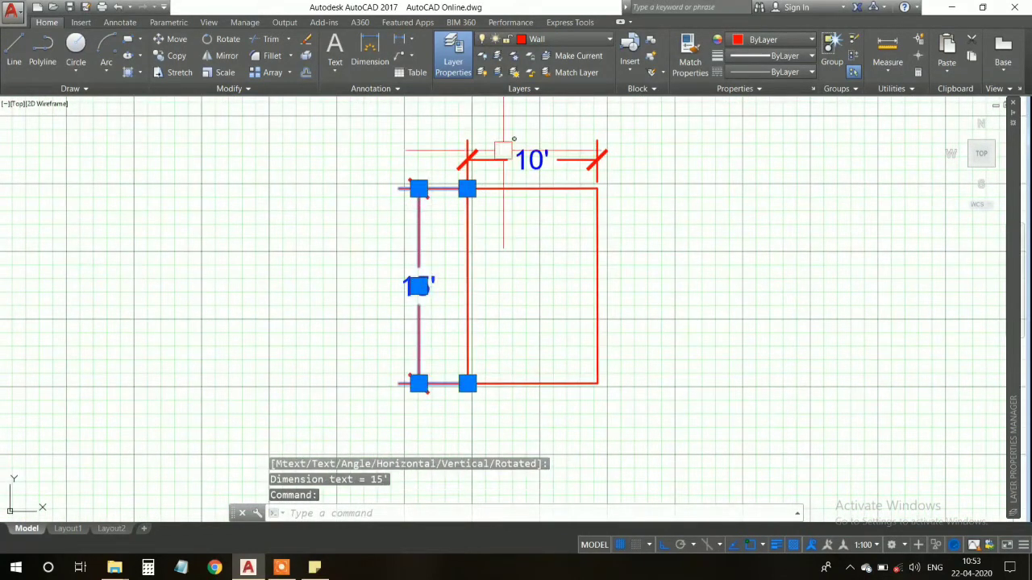
left_click(504, 149)
left_click(557, 194)
key("ctrl+x")
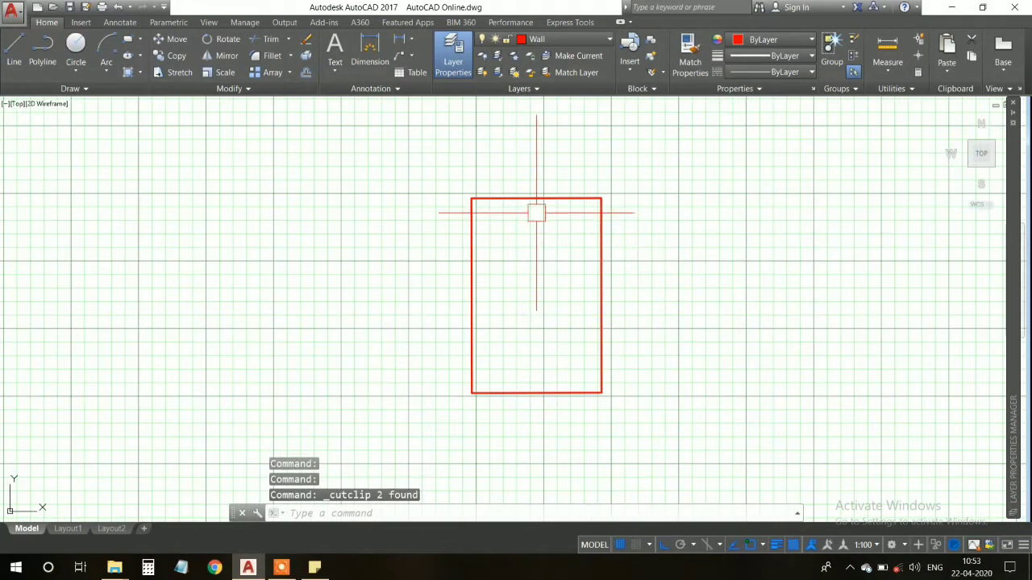
scroll(507, 207, "down", 2)
scroll(513, 218, "up", 2)
scroll(513, 218, "up", 2)
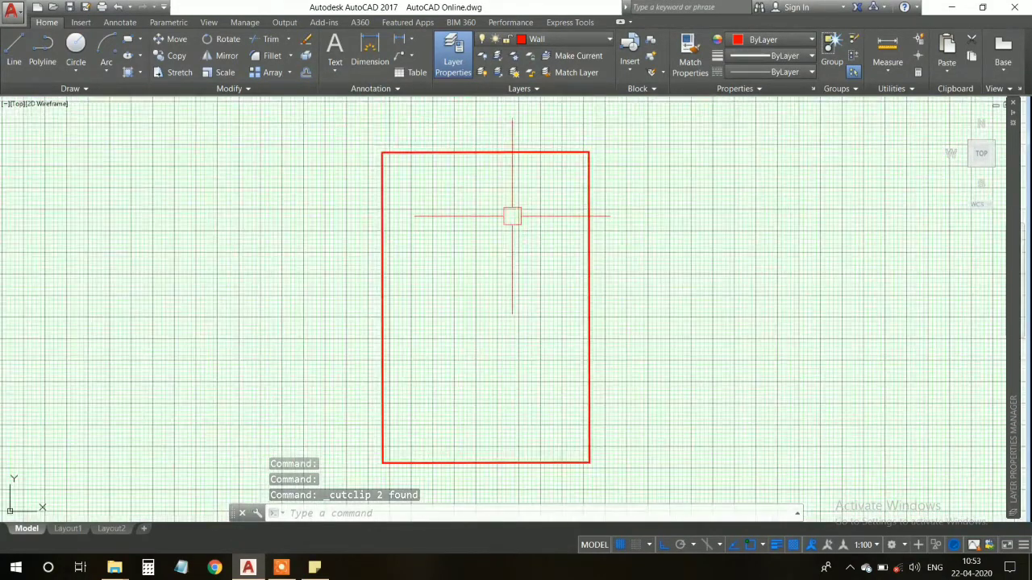
left_click(500, 153)
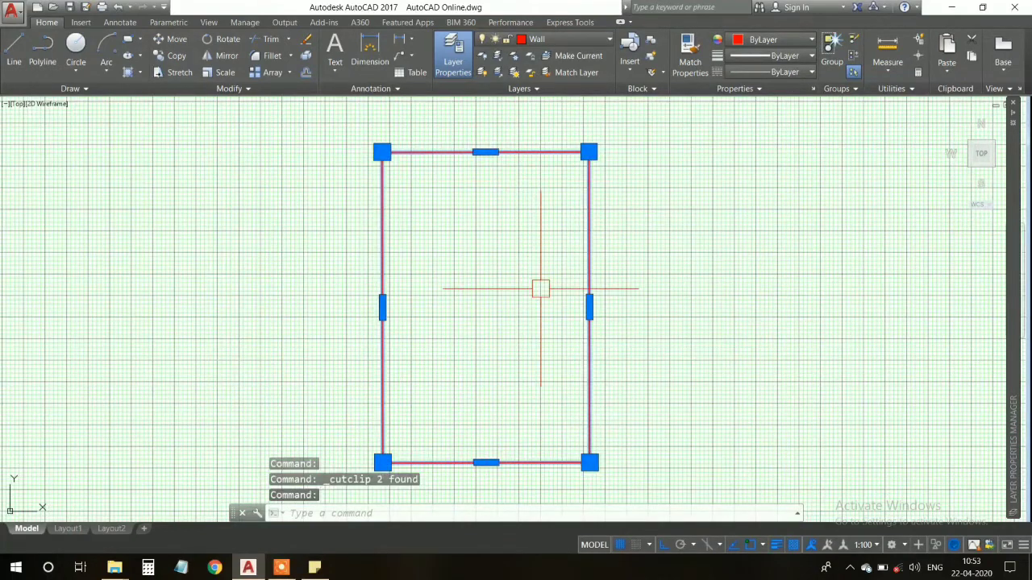
key("Escape")
scroll(514, 169, "down", 2)
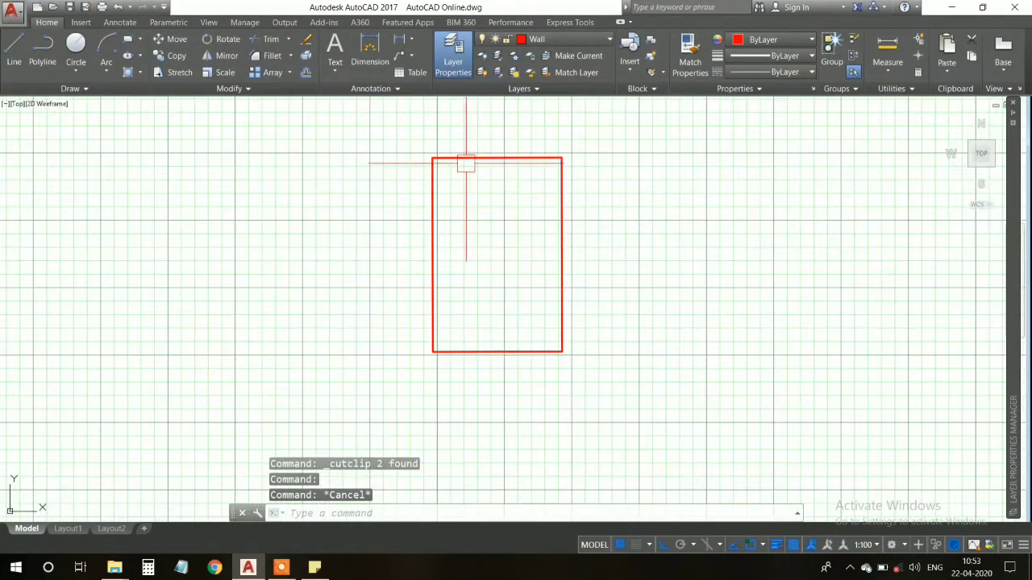
left_click(14, 46)
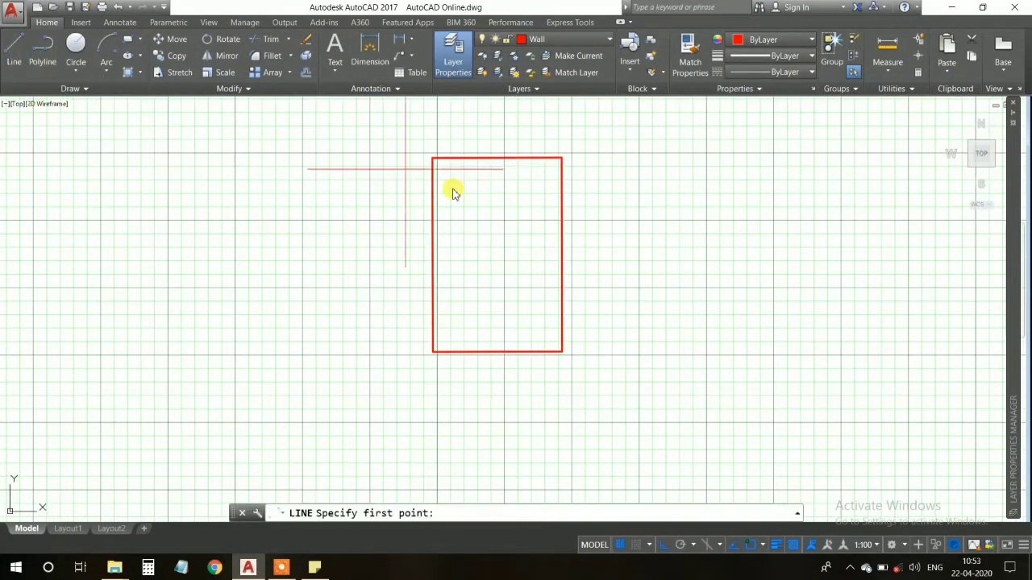
left_click(425, 138)
left_click(580, 138)
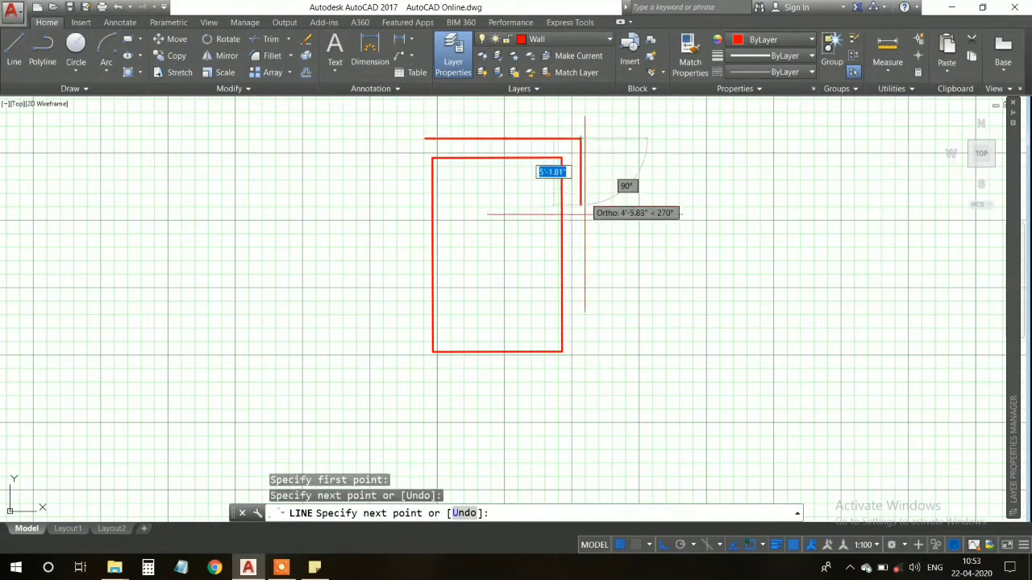
left_click(580, 386)
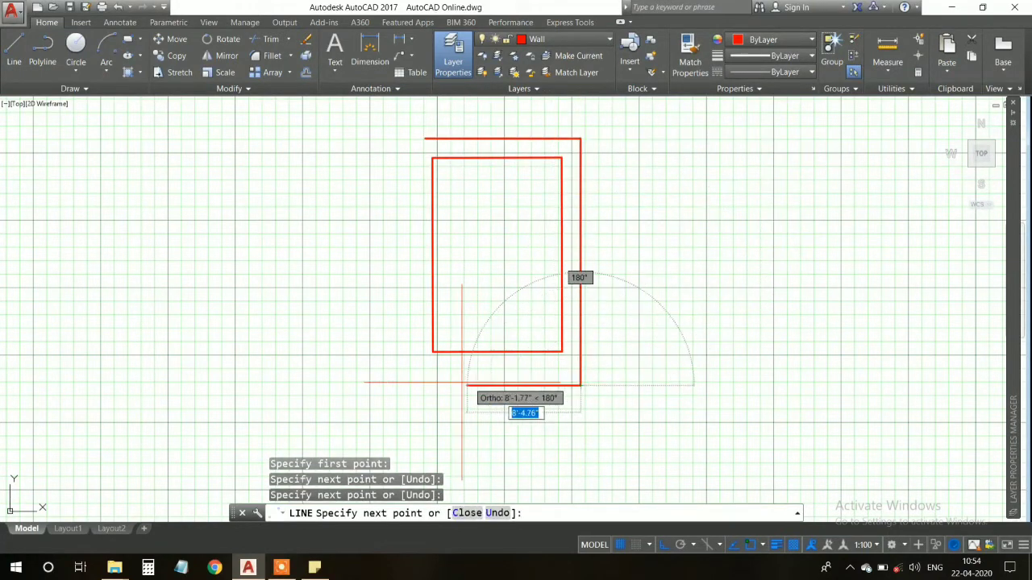
left_click(404, 386)
key("Escape")
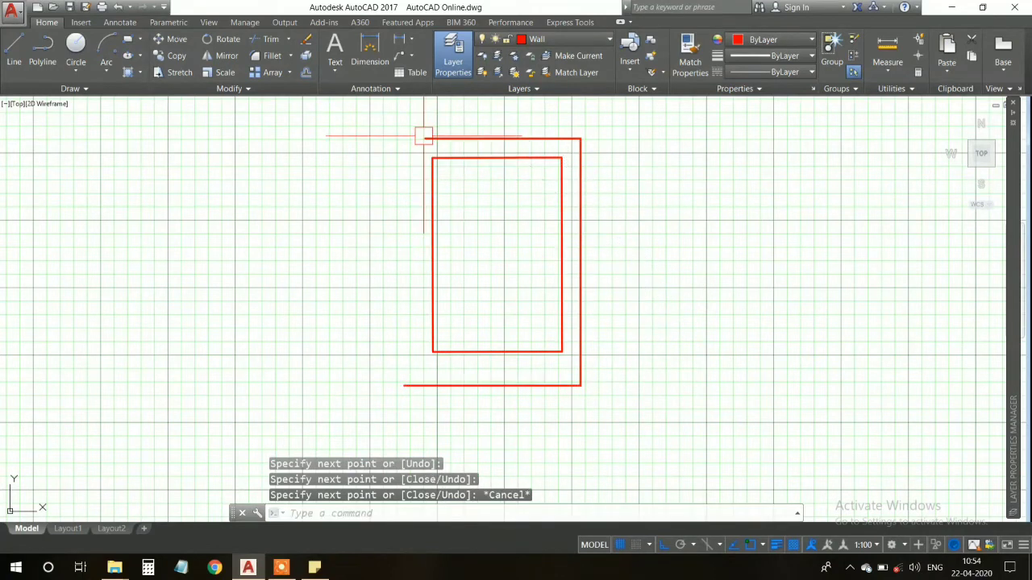
left_click(448, 137)
left_click(582, 250)
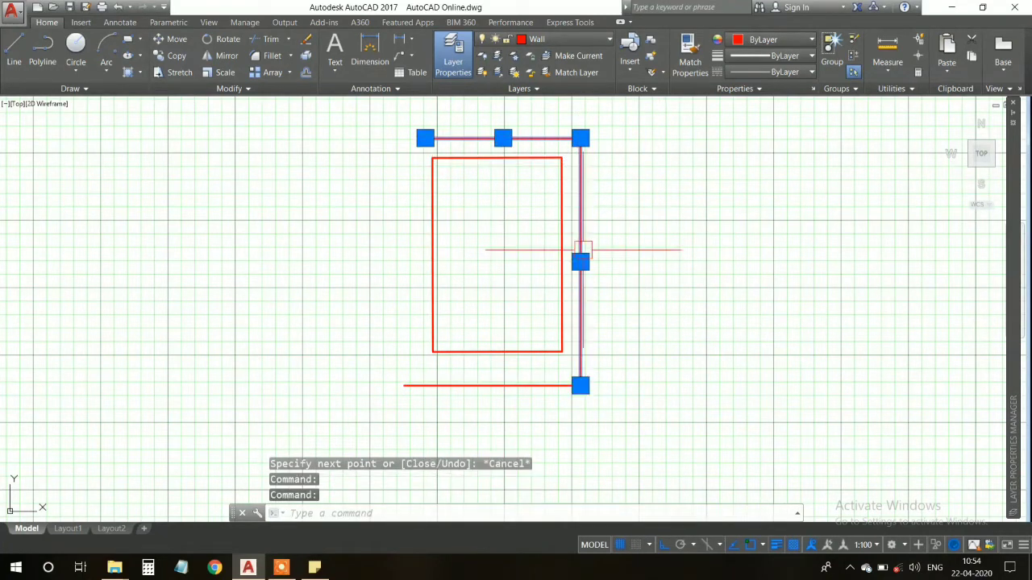
left_click(593, 396)
left_click(562, 375)
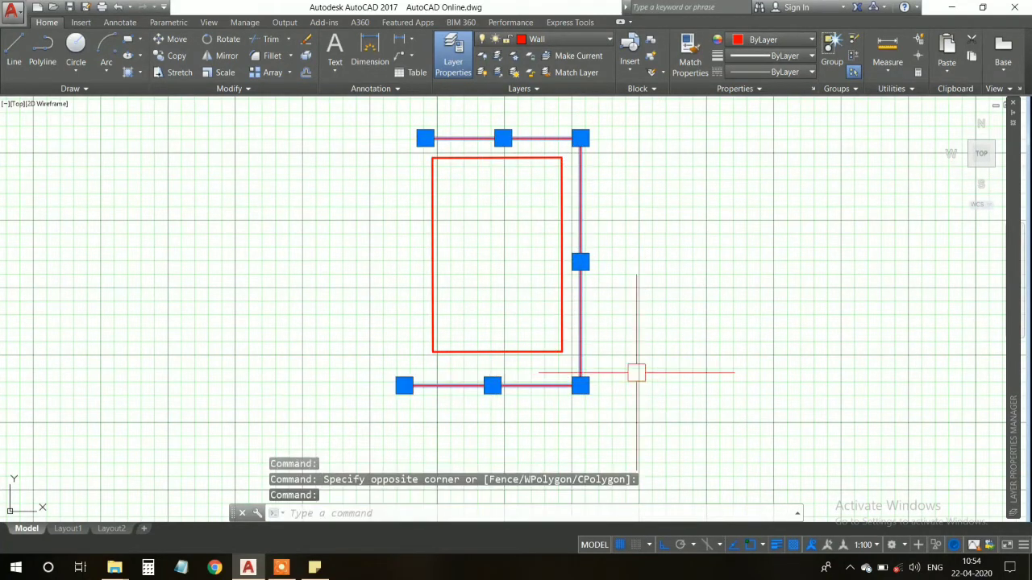
key("ctrl+x")
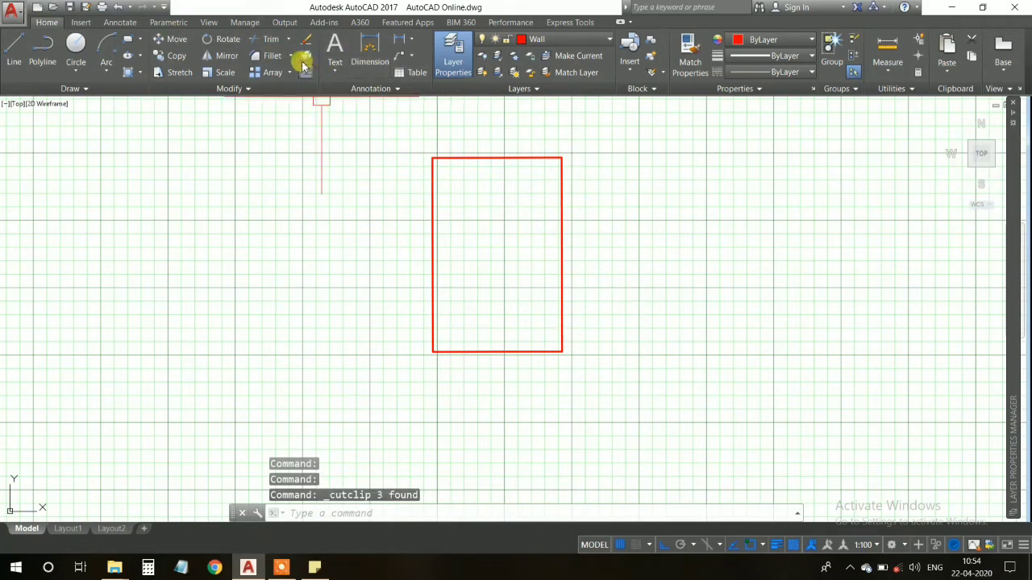
Step: Select the rectangle and start an offset, then cancel it
left_click(518, 158)
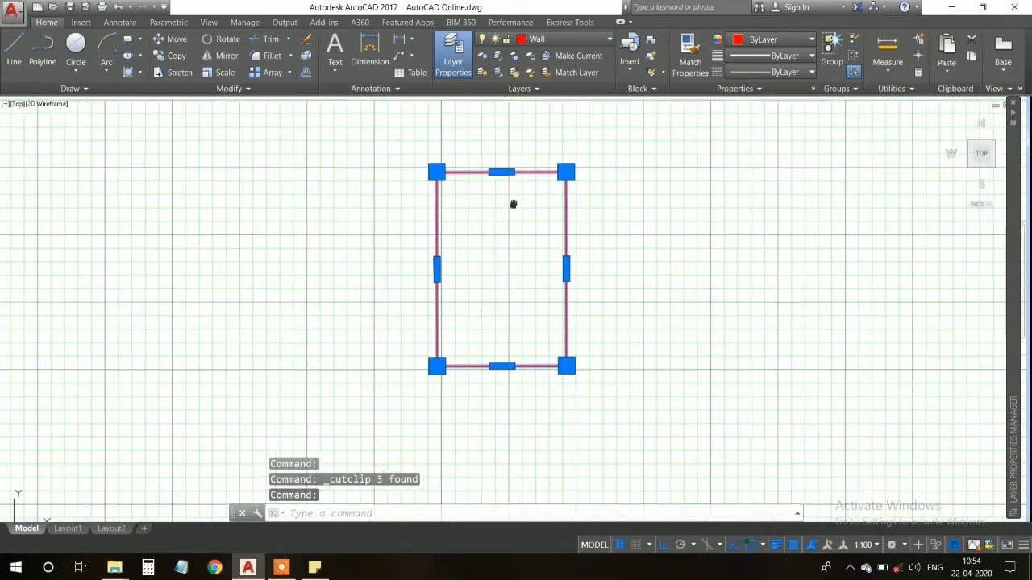
middle_click_drag(528, 243, 540, 294)
type("o")
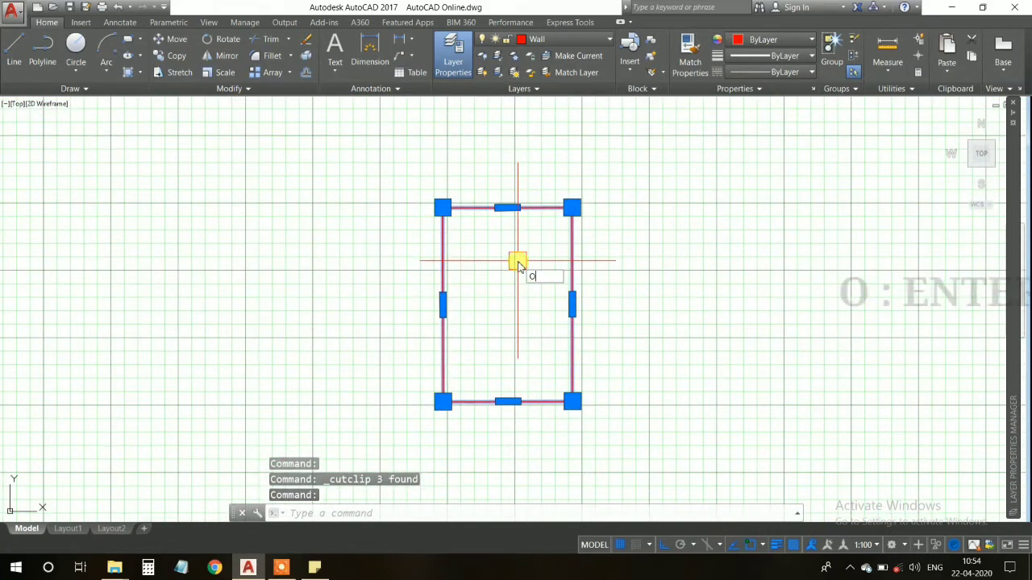
key("Return")
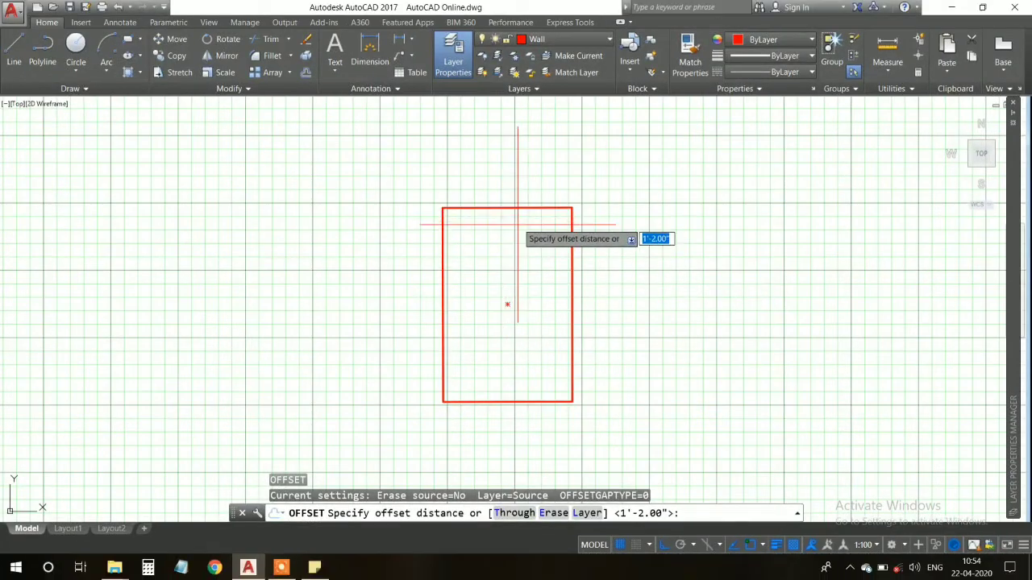
key("Escape")
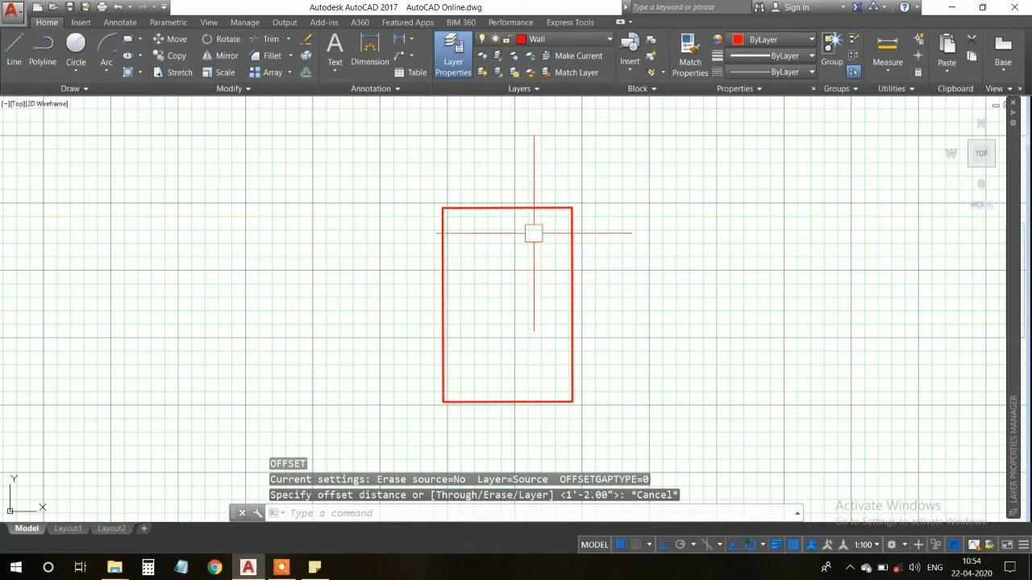
Step: Offset a copy of the rectangle by 14" toward the outside and review both outlines
left_click(529, 209)
key("Return")
type("14\"")
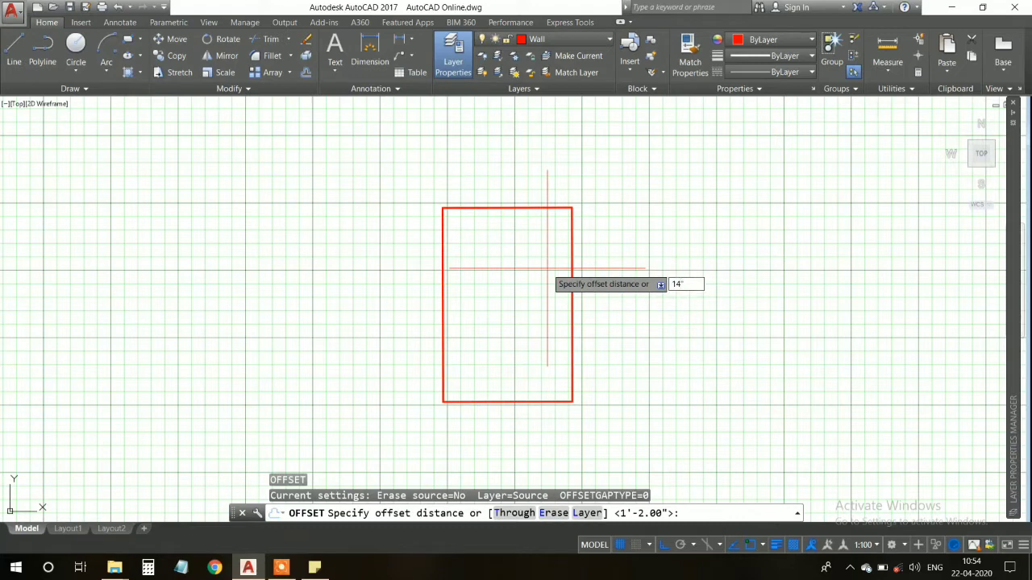
key("Return")
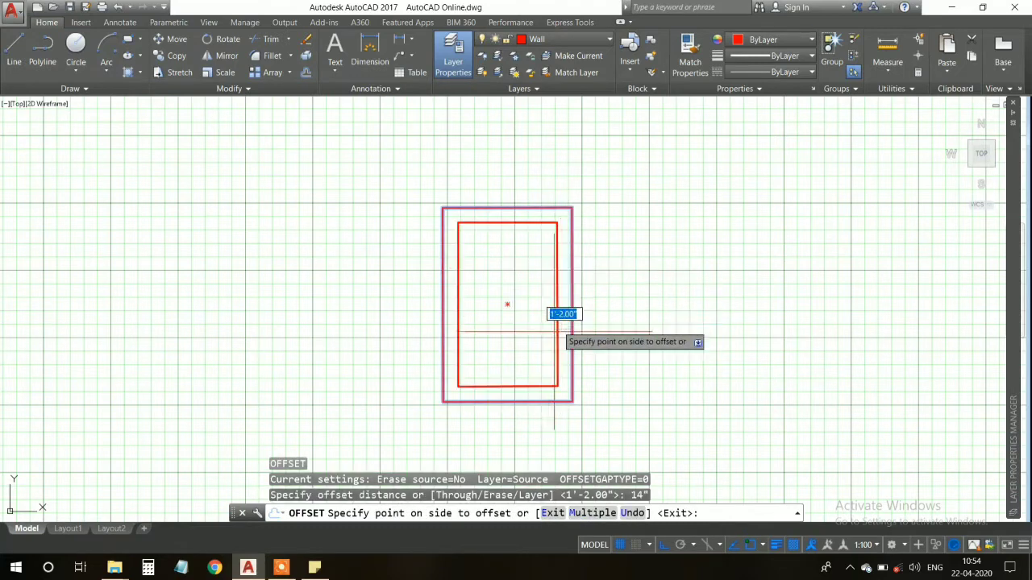
left_click(629, 254)
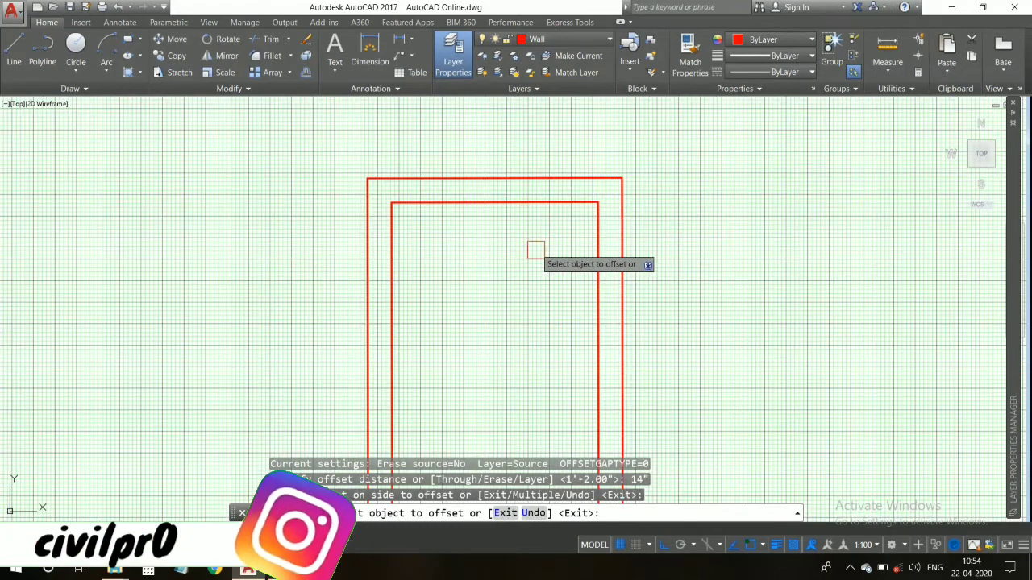
key("Escape")
scroll(530, 246, "down", 2)
middle_click_drag(530, 247, 531, 237)
scroll(528, 236, "up", 2)
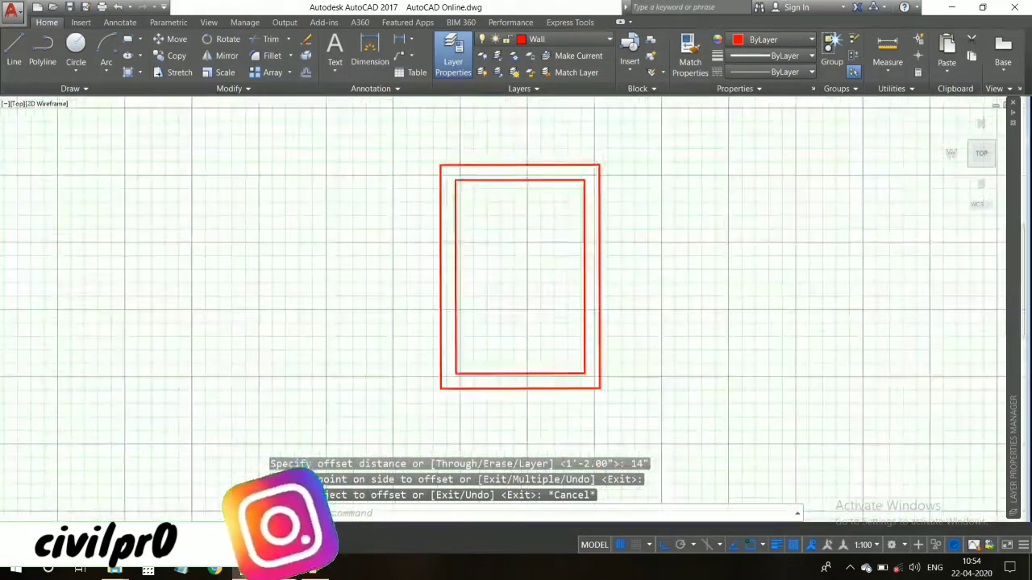
scroll(511, 201, "up", 2)
middle_click_drag(512, 368, 504, 275)
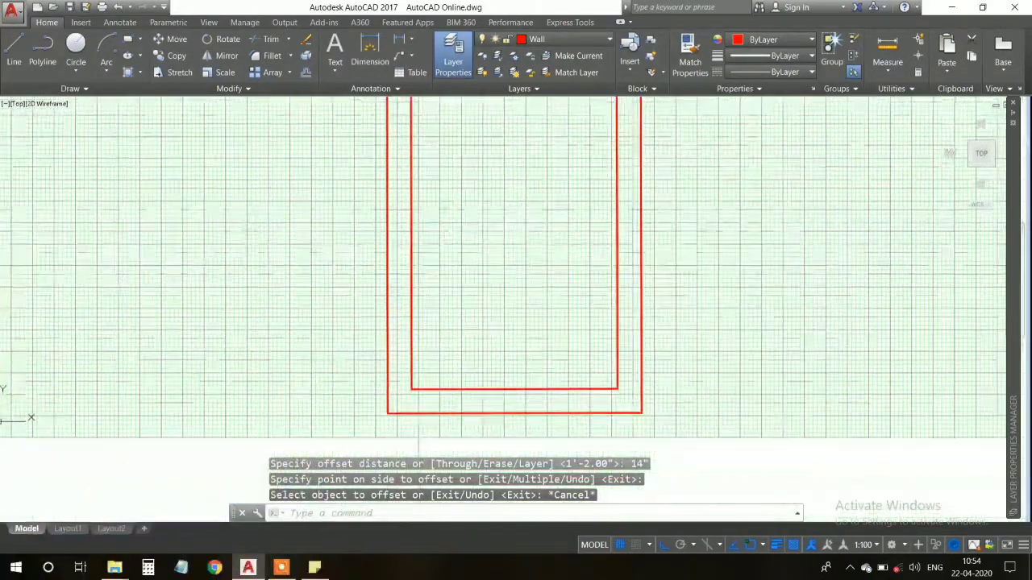
scroll(464, 278, "down", 2)
scroll(452, 230, "up", 2)
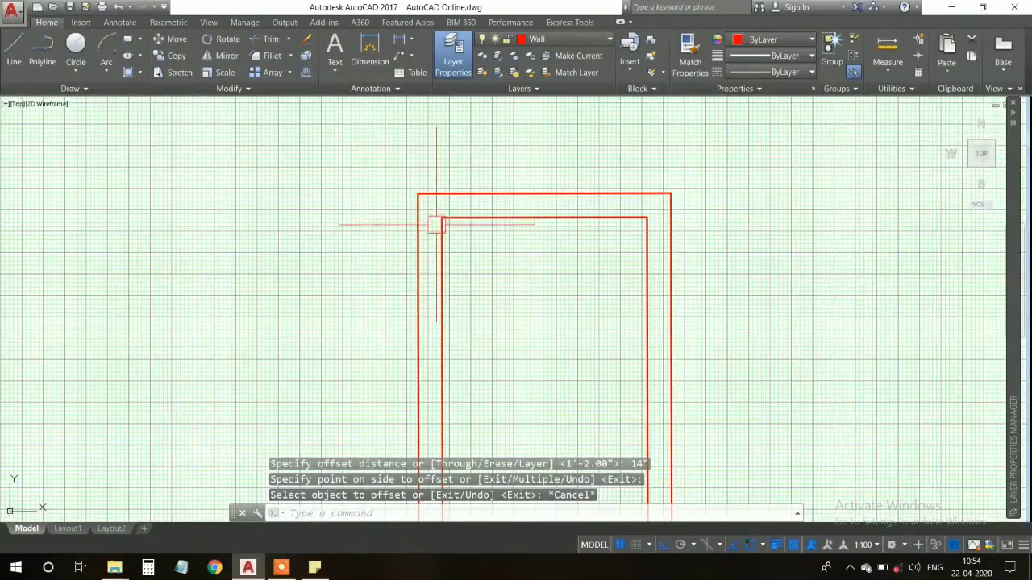
scroll(436, 226, "down", 1)
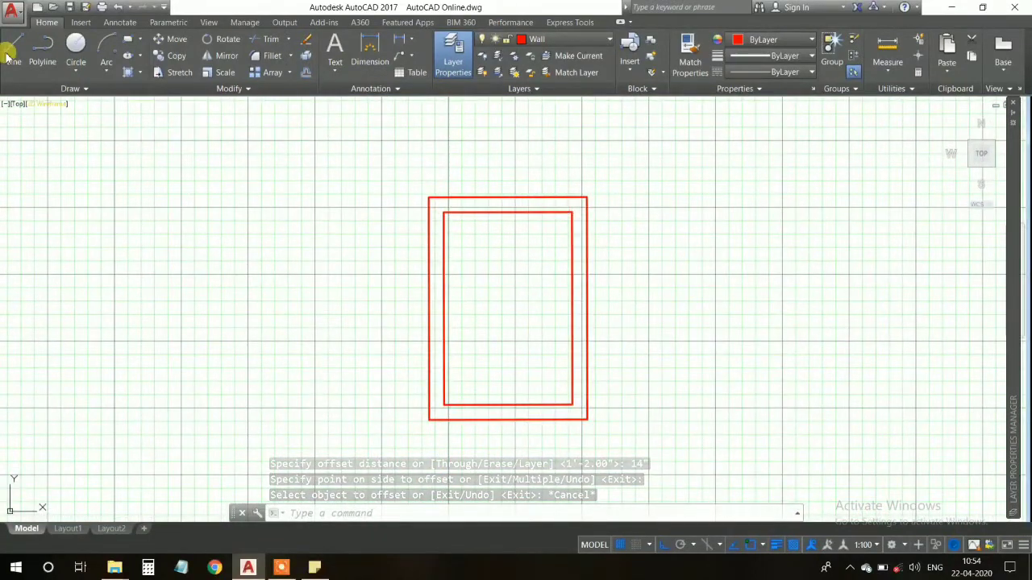
Step: Draw a line from the inner top-right corner to the outer right side, then pick a new rectangle's first corner
left_click(10, 53)
scroll(510, 299, "up", 4)
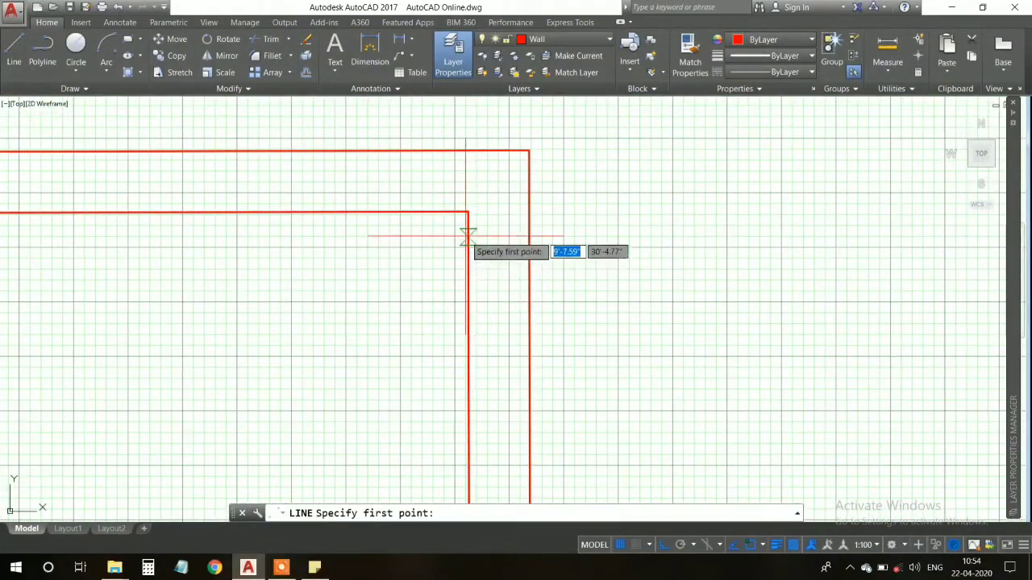
left_click(467, 212)
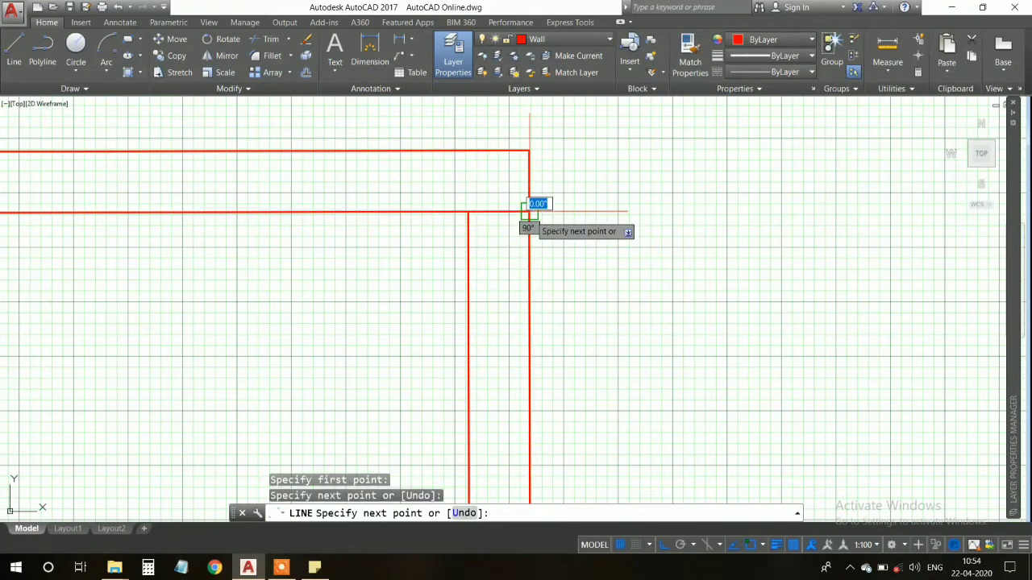
left_click(529, 212)
key("Escape")
scroll(564, 253, "down", 4)
scroll(564, 288, "down", 1)
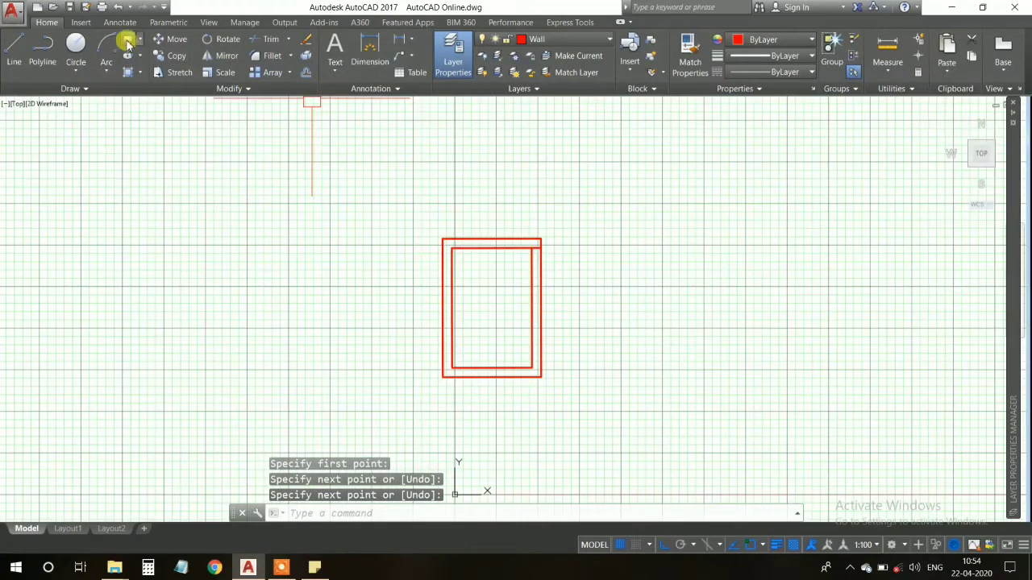
left_click(128, 42)
left_click(541, 247)
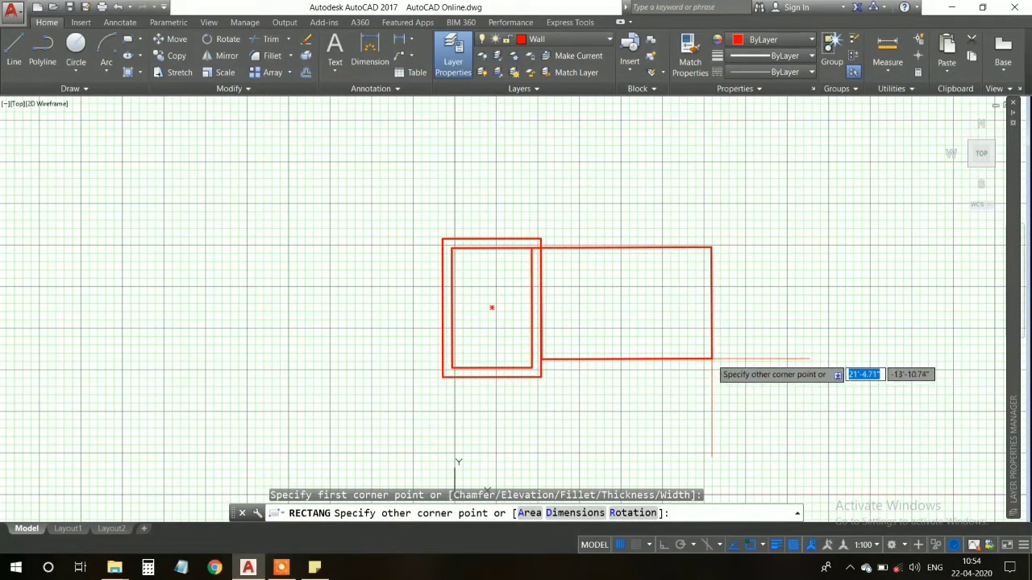
Step: Size the new rectangle 10' by 15' via the Dimensions option, place it on the right, and select it
type("D")
key("Return")
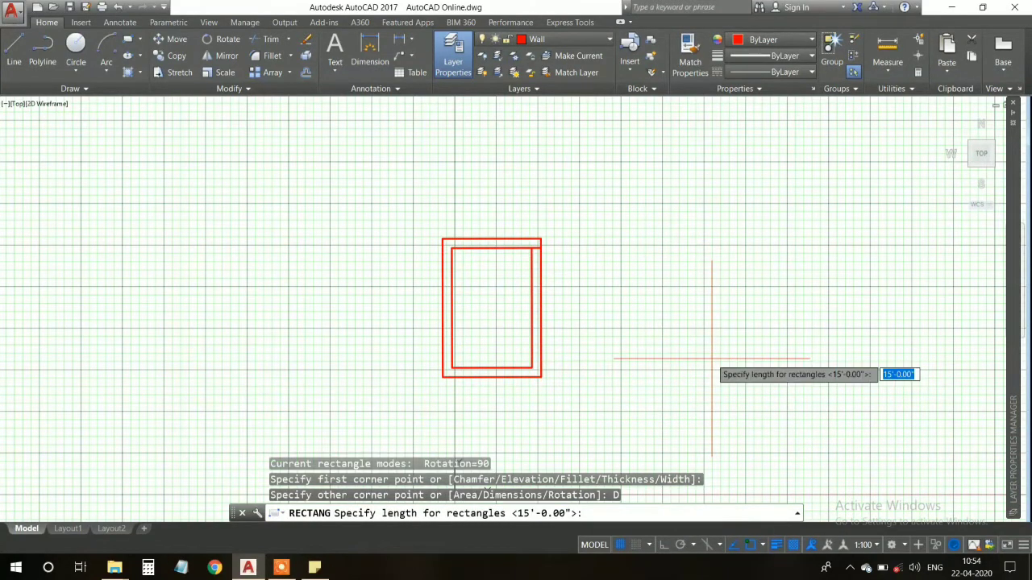
key("Return")
type("15'")
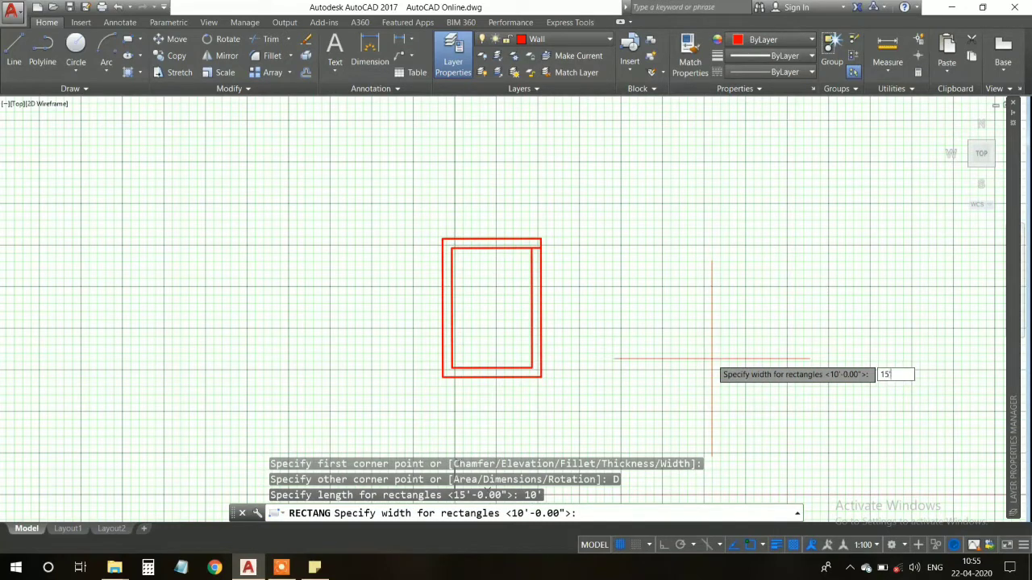
key("Return")
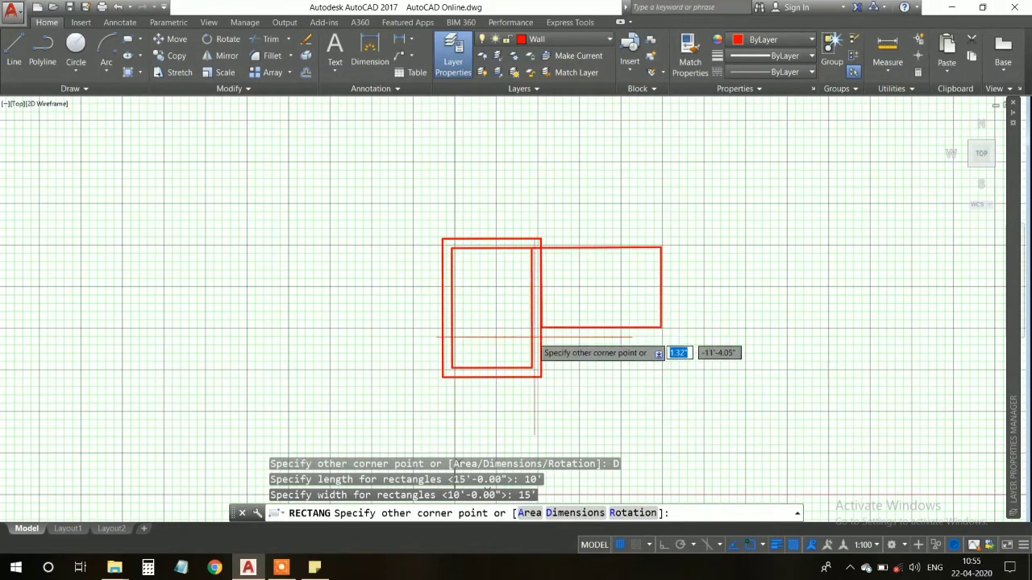
left_click(446, 416)
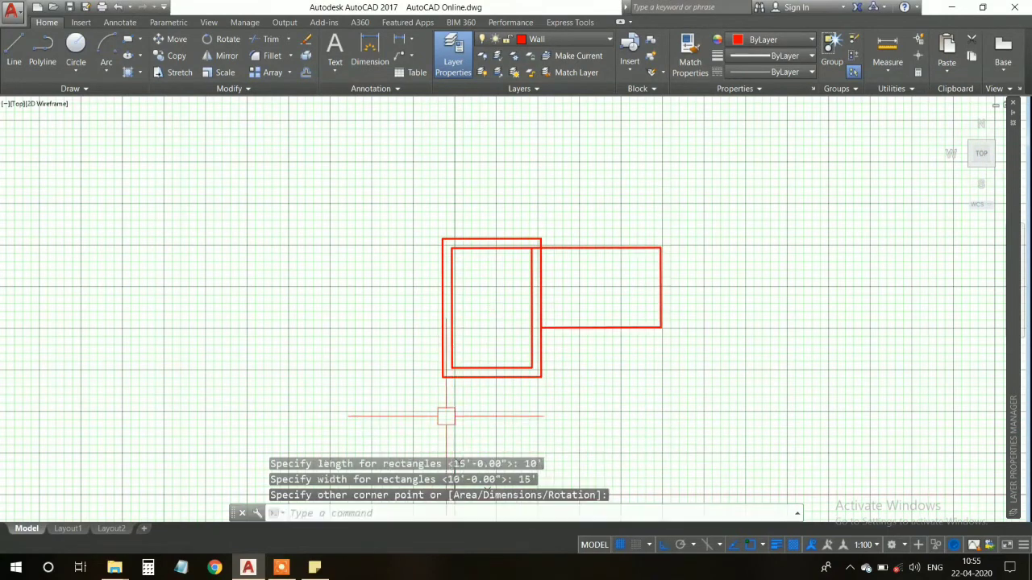
scroll(605, 282, "up", 4)
scroll(595, 292, "down", 2)
middle_click_drag(594, 292, 518, 263)
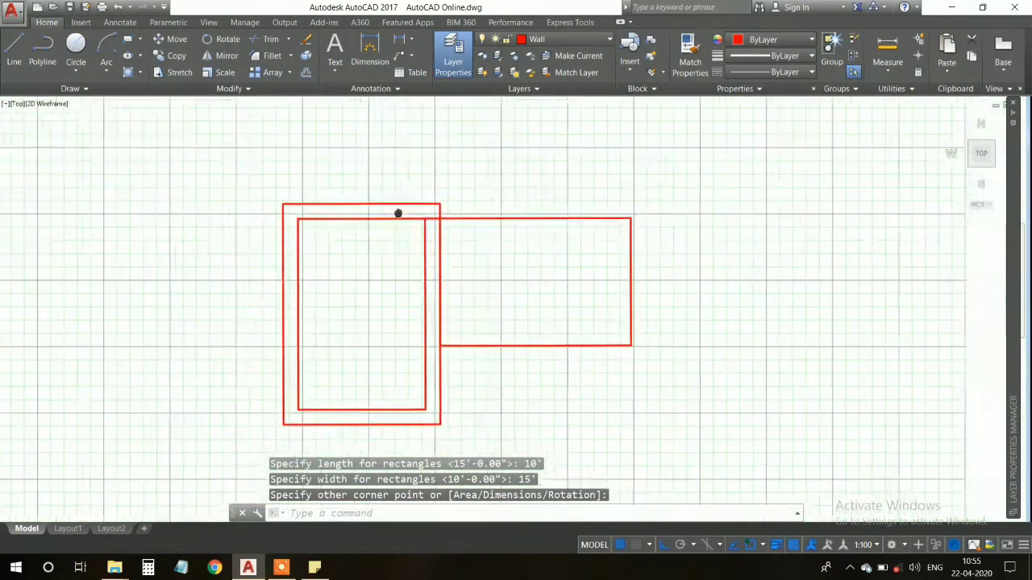
left_click(489, 219)
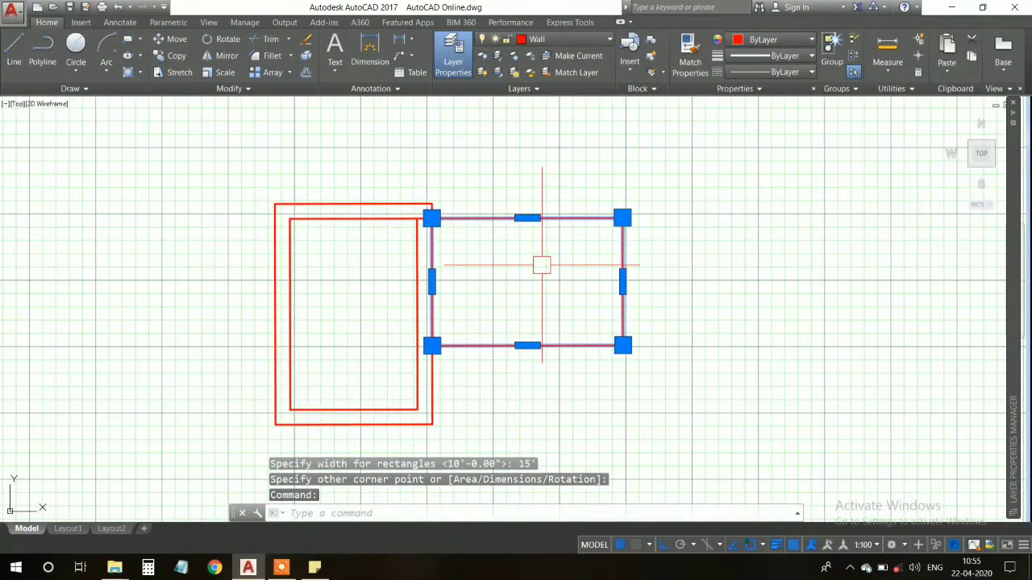
type("o")
key("Return")
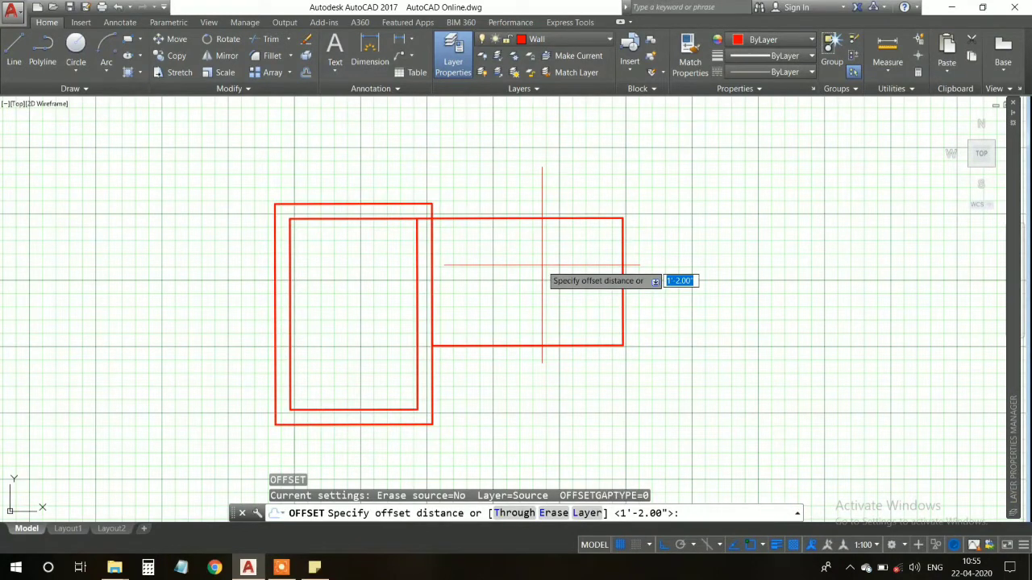
Step: Offset the right-hand rectangle 14" outward to create its outer wall line
key("Return")
left_click(555, 219)
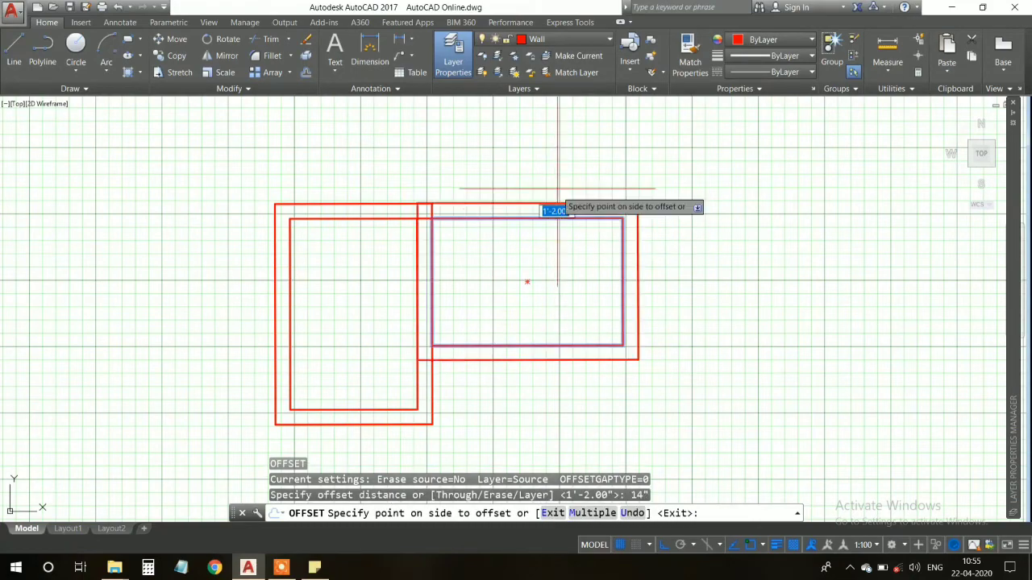
left_click(562, 172)
key("Escape")
scroll(435, 234, "up", 5)
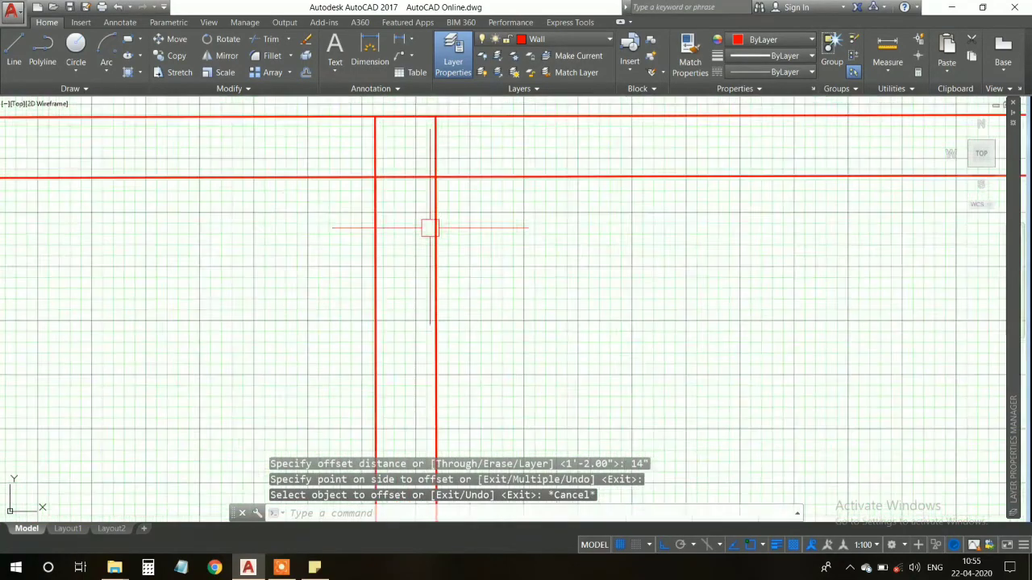
scroll(427, 223, "down", 2)
scroll(427, 224, "down", 2)
scroll(489, 170, "up", 1)
scroll(489, 170, "down", 2)
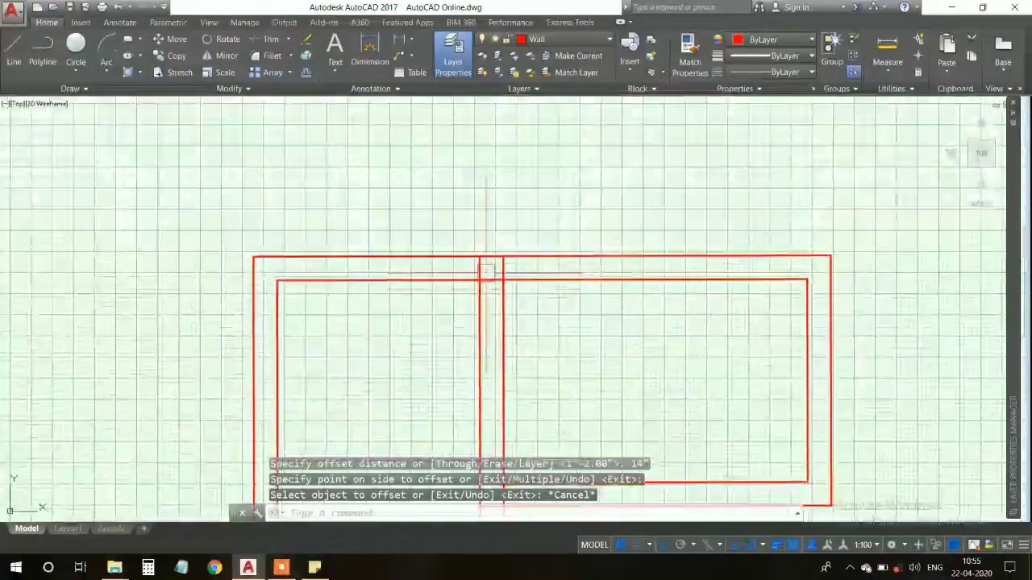
scroll(484, 269, "up", 4)
Step: Trim the overlapping wall lines and cut away the short leftover wall segment
type("TR")
key("Return")
key("Return")
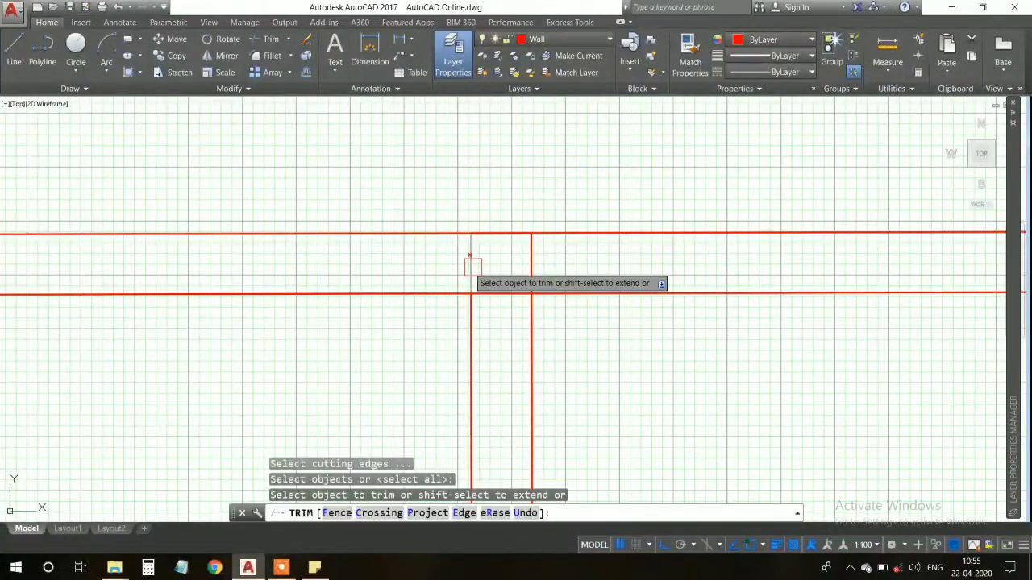
left_click(433, 260)
left_click(535, 274)
left_click(513, 293)
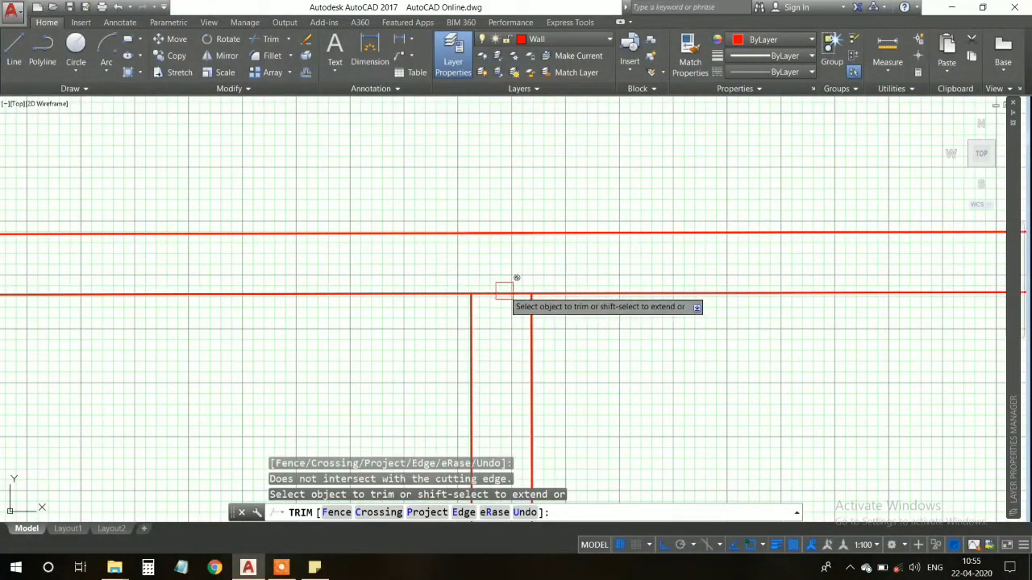
key("Escape")
left_click(504, 294)
key("ctrl+x")
Step: Restart trimming at the wall junction, then cancel it
scroll(525, 368, "down", 3)
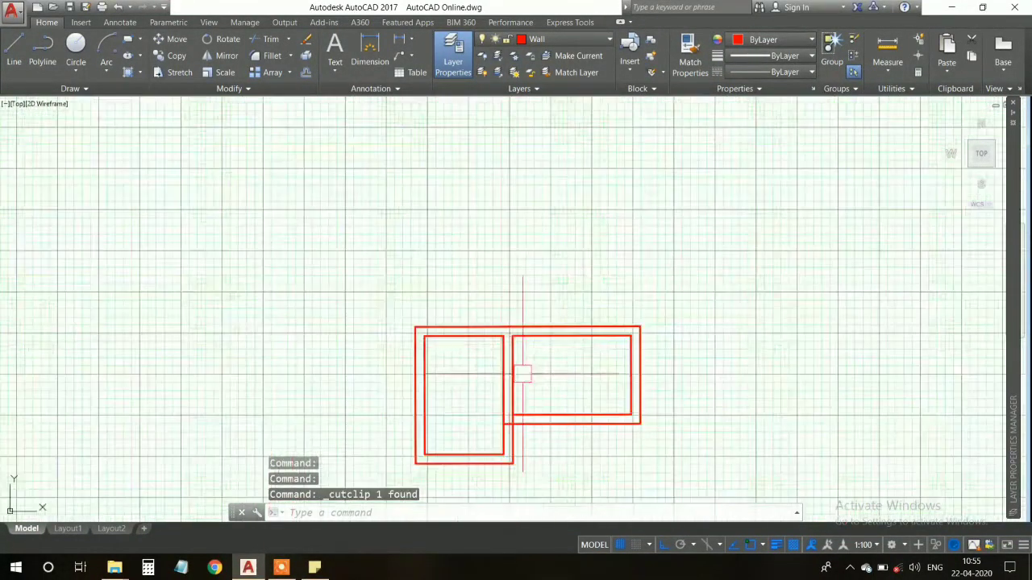
scroll(516, 331, "up", 5)
type("TR")
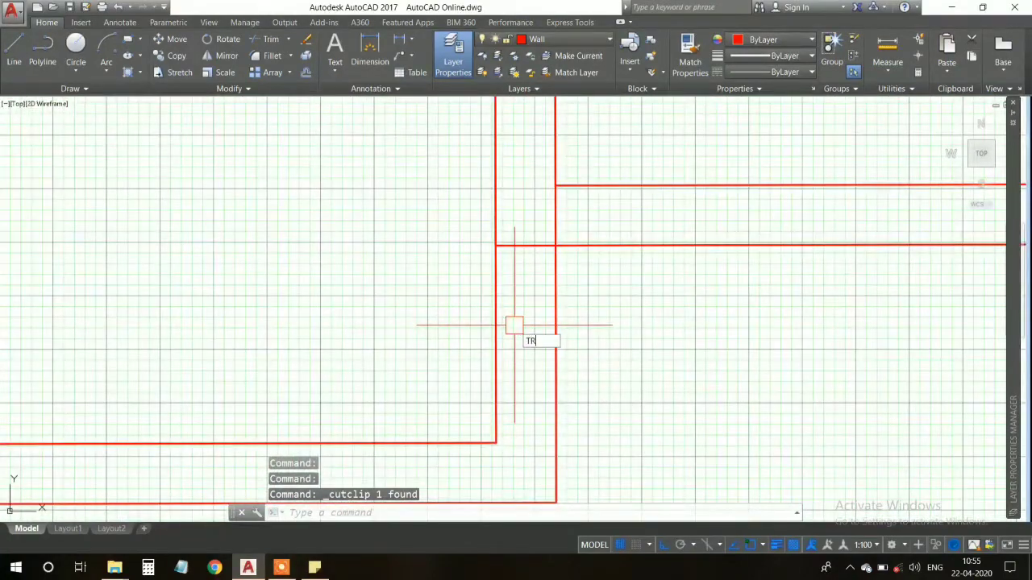
key("Return")
key("Return")
scroll(686, 355, "down", 5)
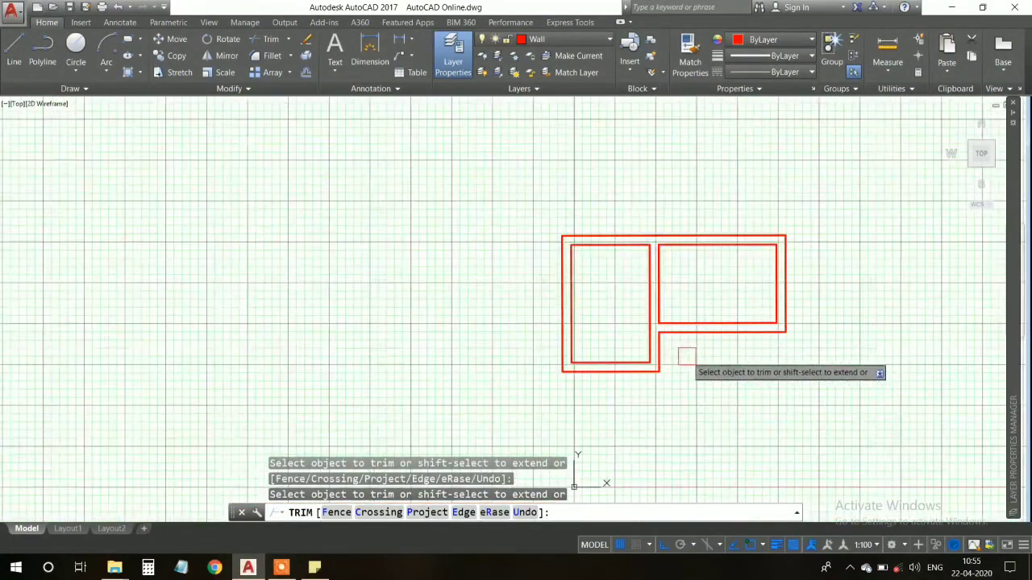
middle_click_drag(686, 355, 589, 345)
scroll(596, 345, "up", 4)
key("Escape")
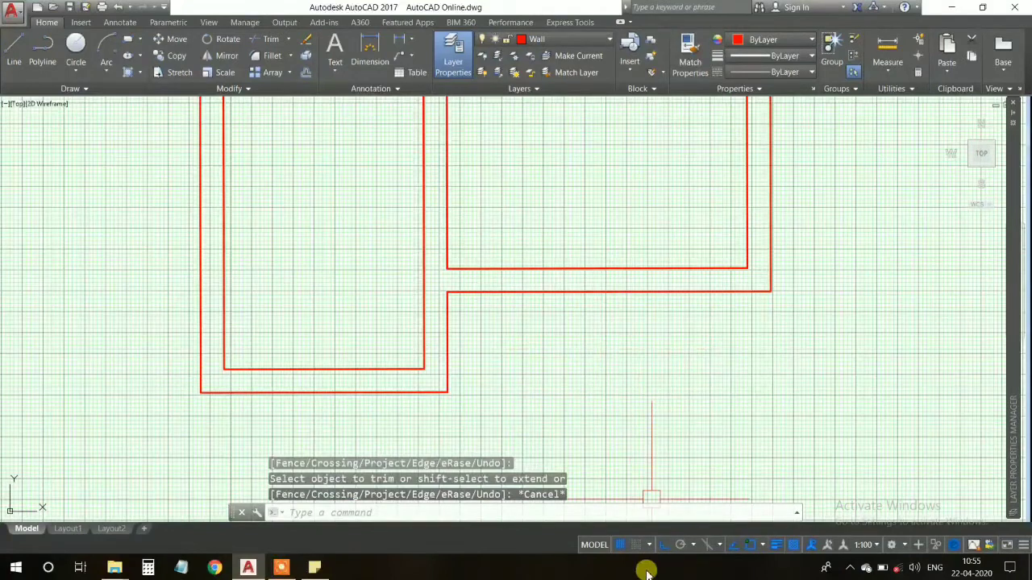
Step: Turn off the background grid and recentre the wall plan
left_click(620, 544)
scroll(591, 277, "down", 4)
scroll(558, 324, "down", 2)
scroll(584, 292, "up", 6)
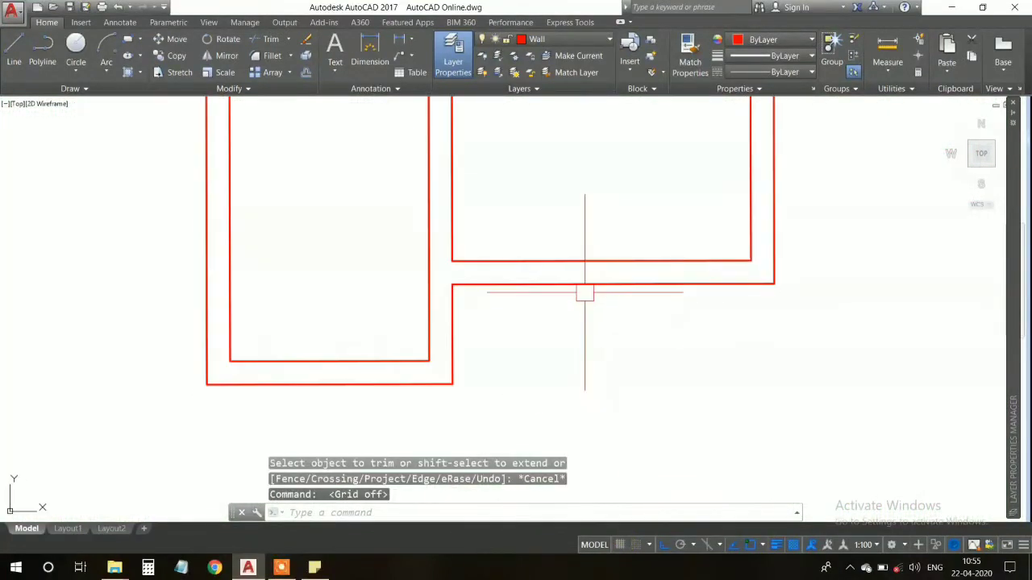
scroll(584, 292, "down", 2)
scroll(592, 320, "up", 2)
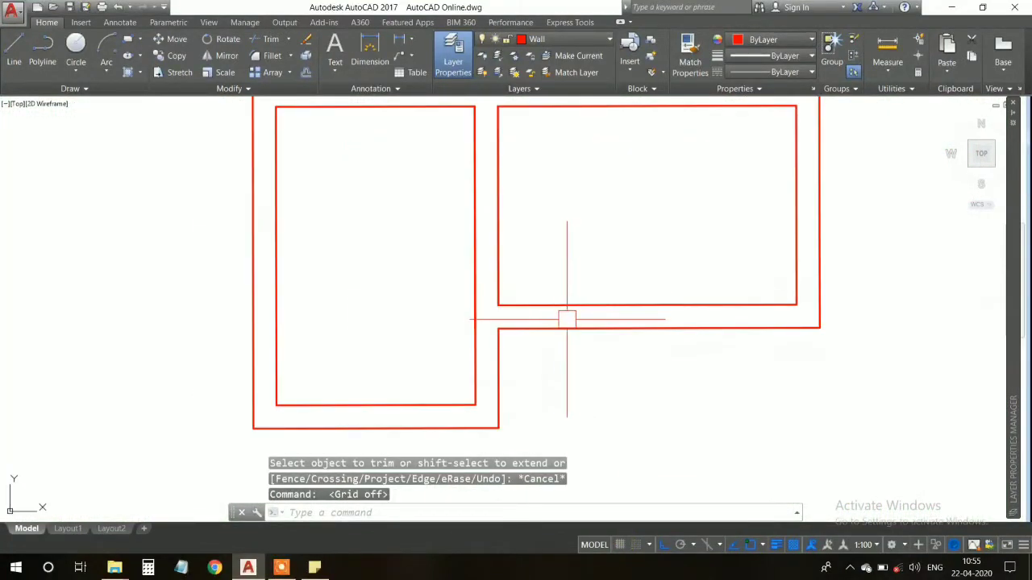
middle_click_drag(562, 326, 567, 341)
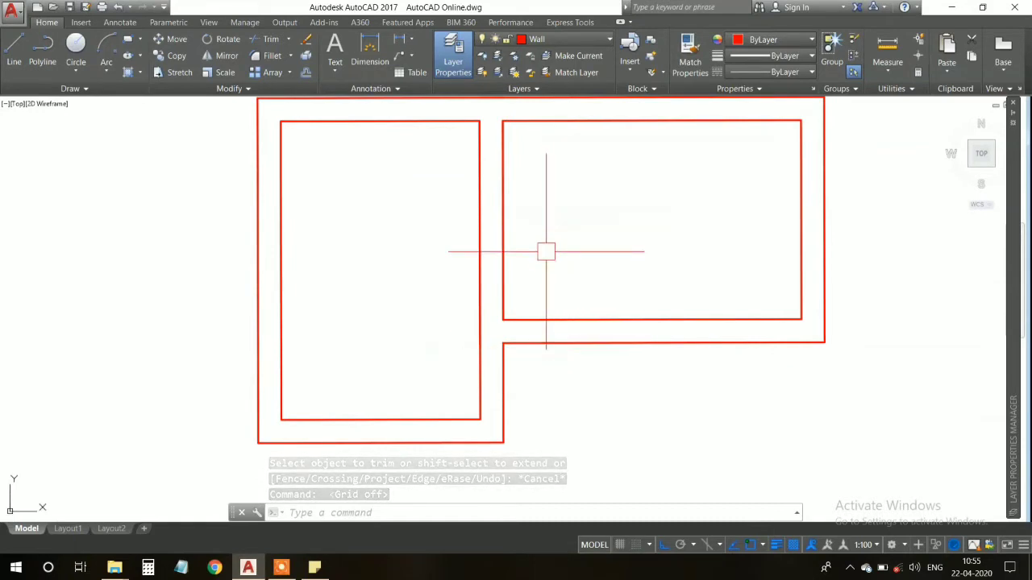
scroll(555, 312, "down", 2)
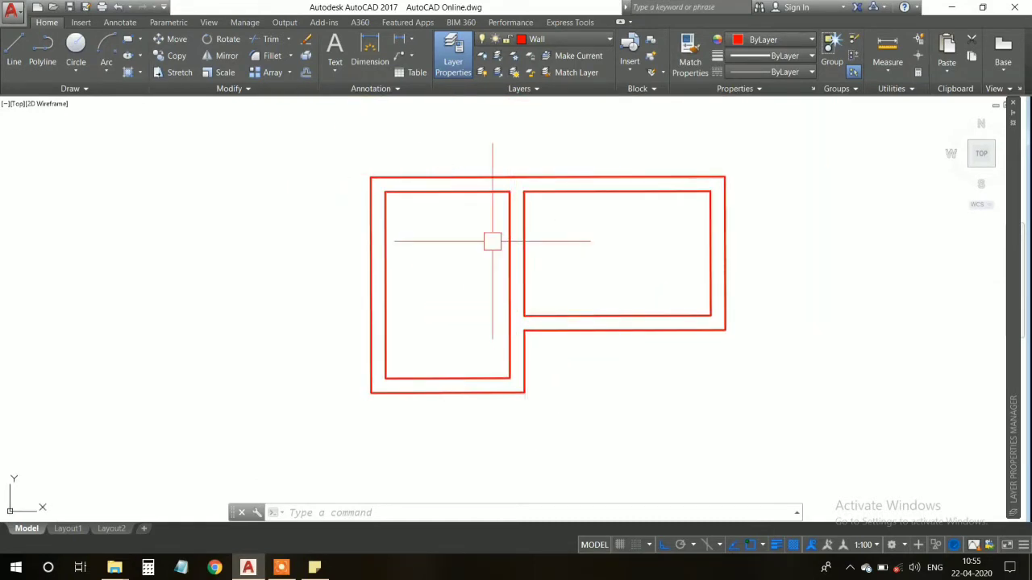
Step: Turn the grid back on and cut all wall lines using a selection window
left_click(619, 545)
left_click(327, 122)
left_click(777, 397)
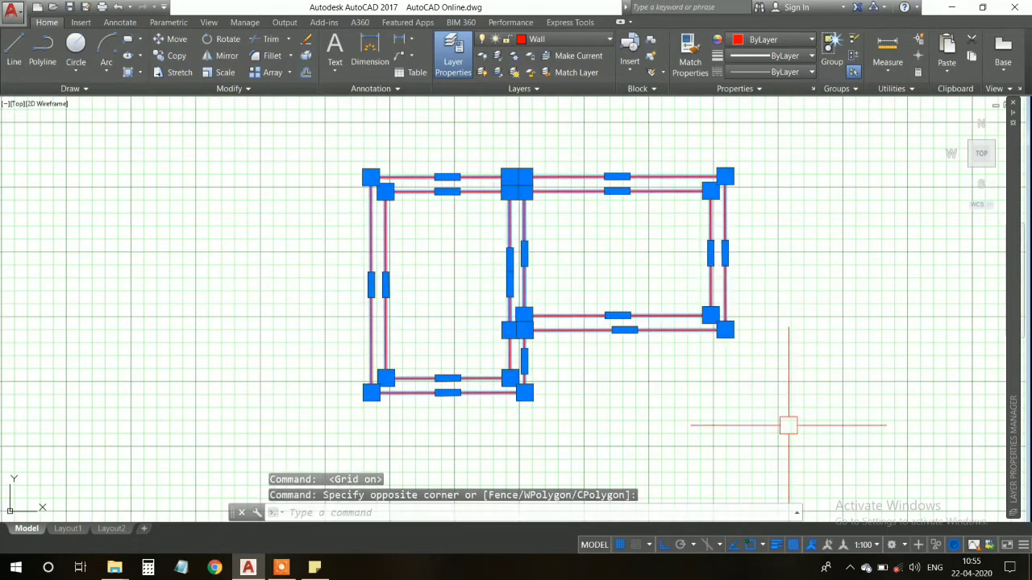
key("ctrl+x")
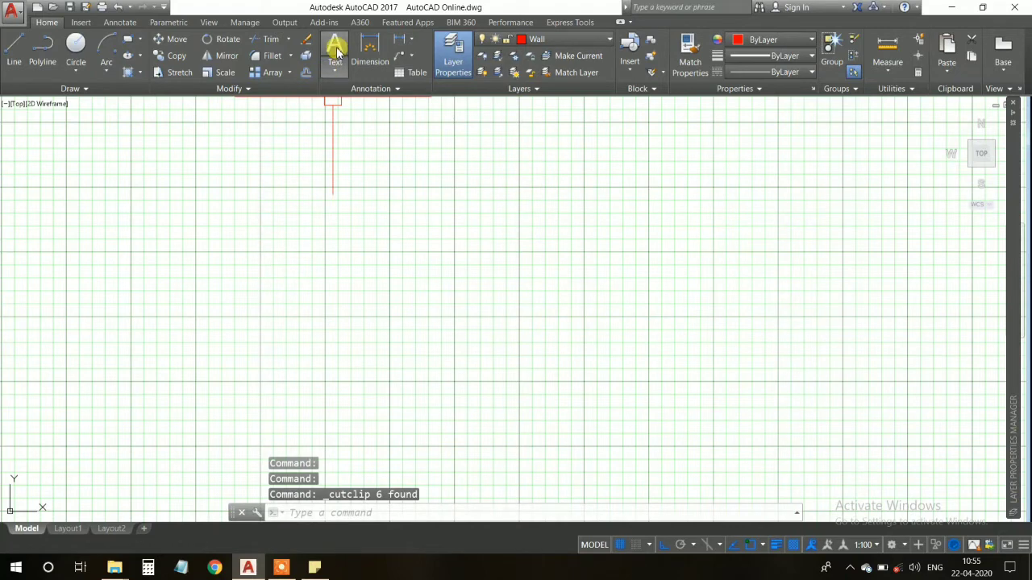
Step: Zoom to show the whole drawing with Zoom All
scroll(508, 290, "down", 1)
scroll(509, 304, "down", 1)
type("z")
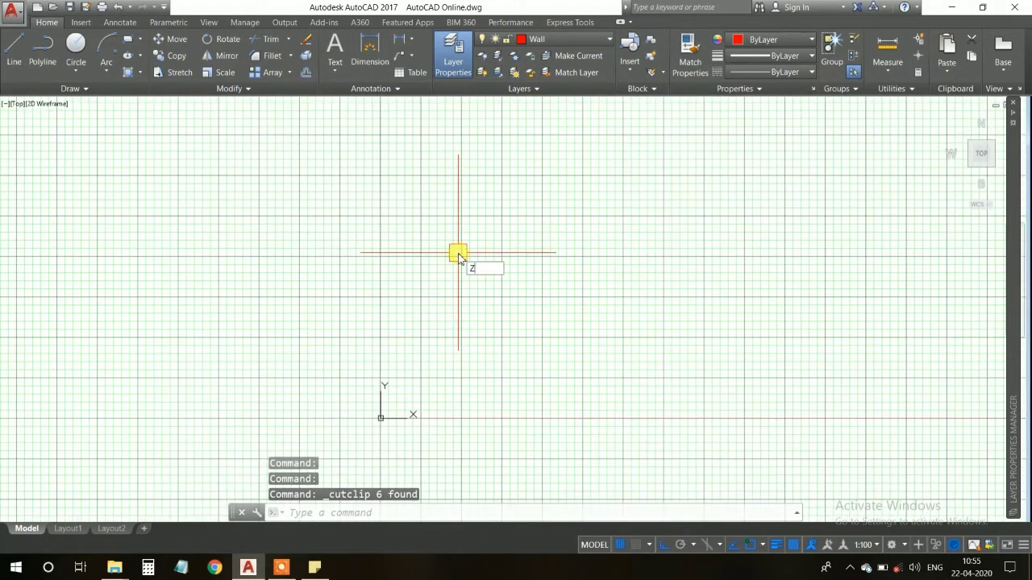
key("Return")
type("a")
key("Return")
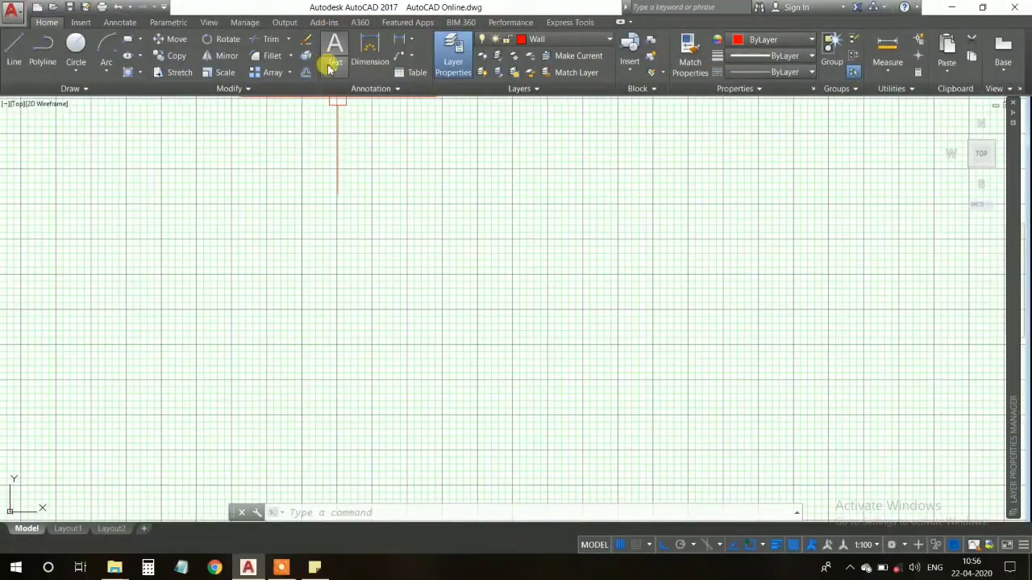
Step: Choose Single Line from the Text dropdown in the Annotation panel
left_click(356, 142)
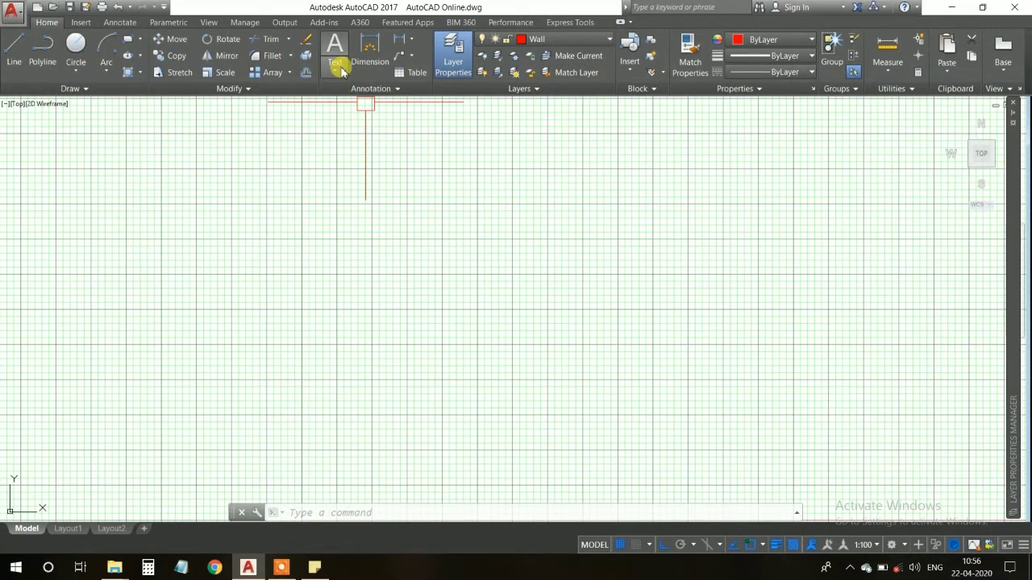
left_click(342, 71)
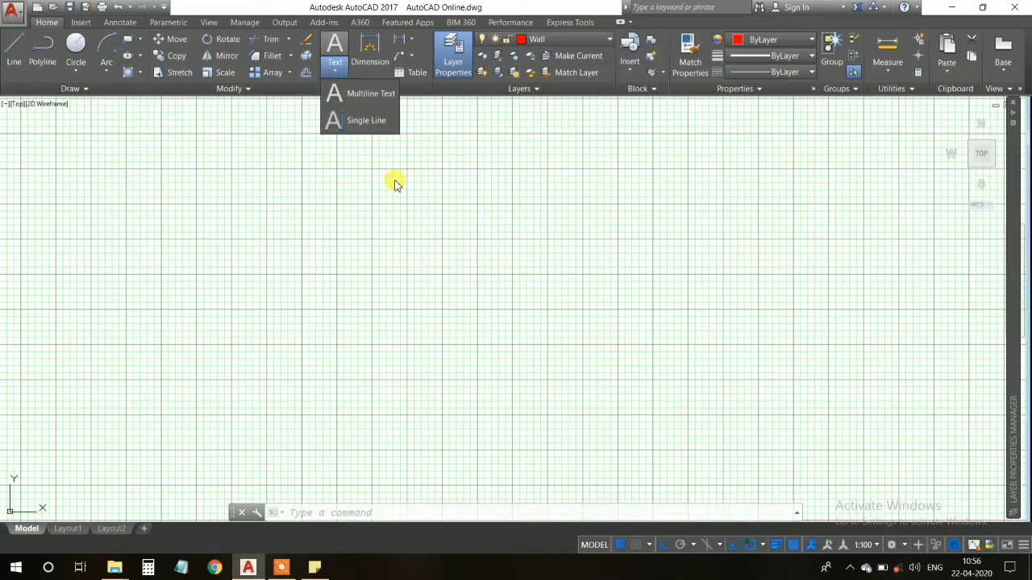
left_click(370, 129)
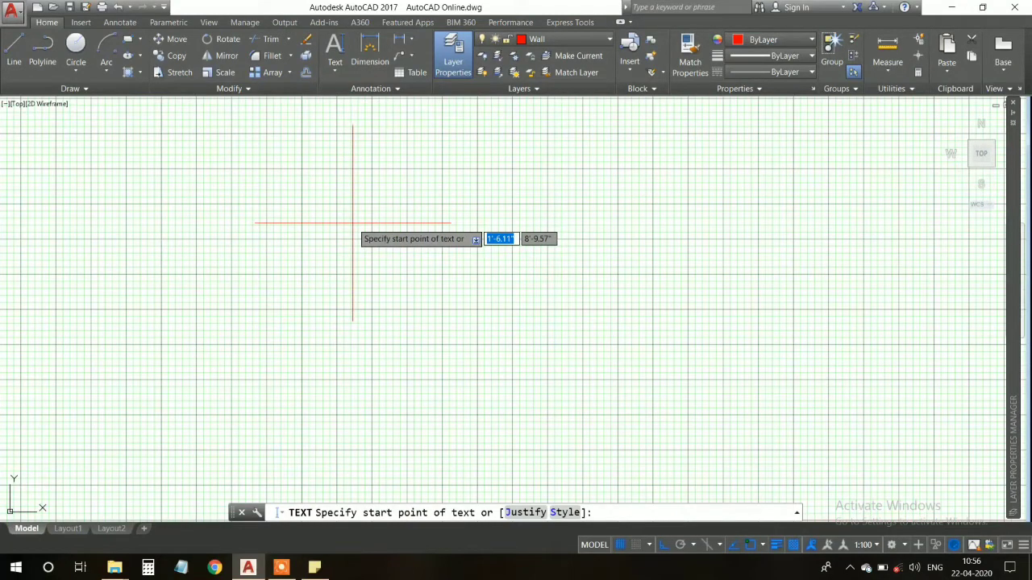
Step: Pick the text start point and height, keeping the text unrotated
left_click(318, 187)
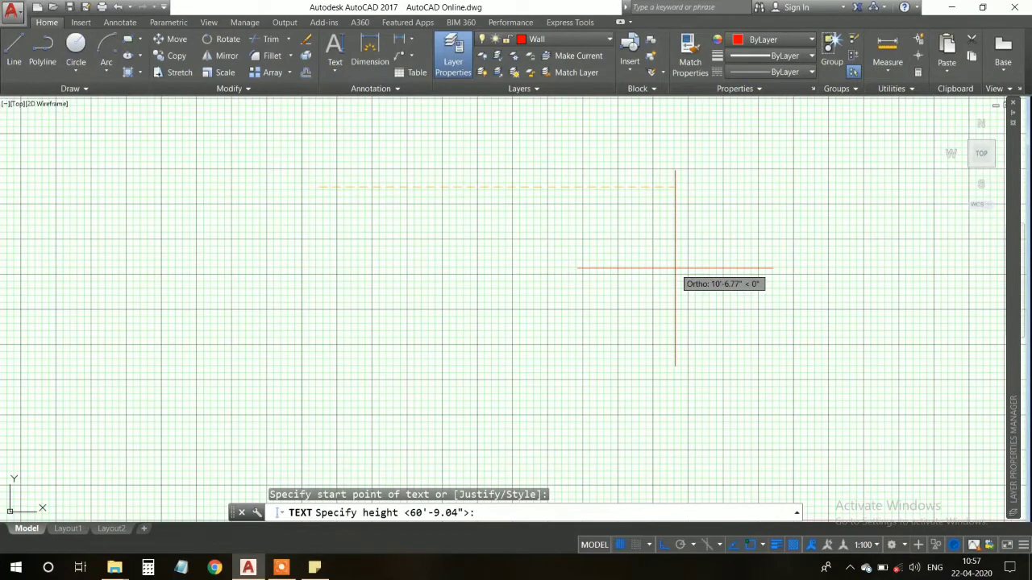
left_click(736, 228)
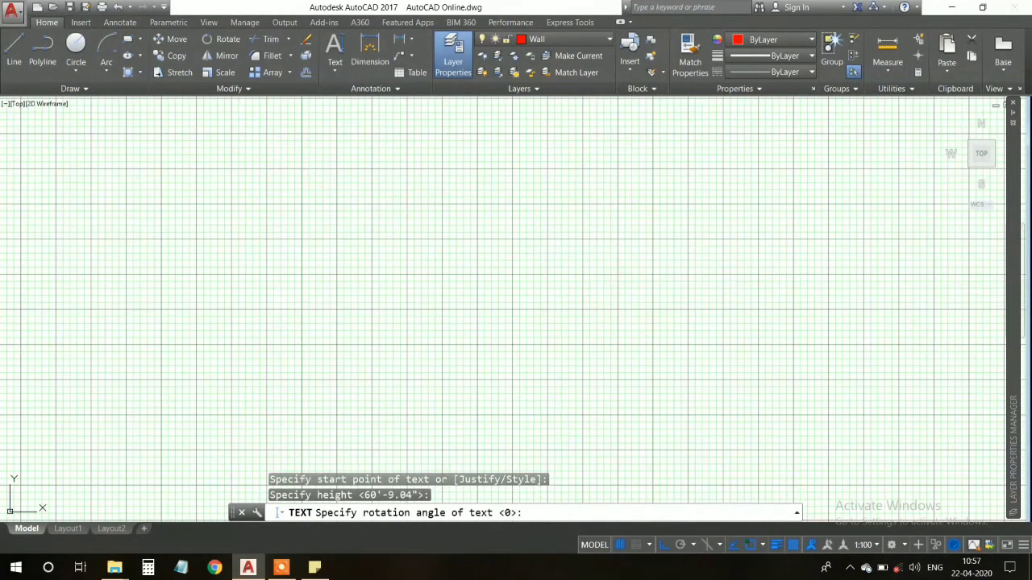
key("Return")
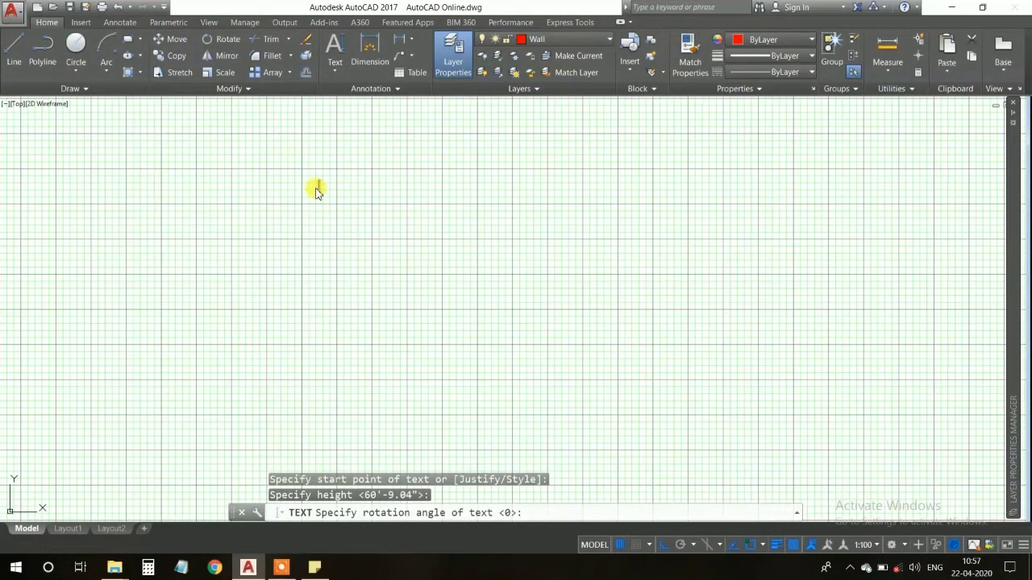
scroll(319, 186, "up", 2)
scroll(341, 188, "up", 2)
scroll(306, 189, "down", 1)
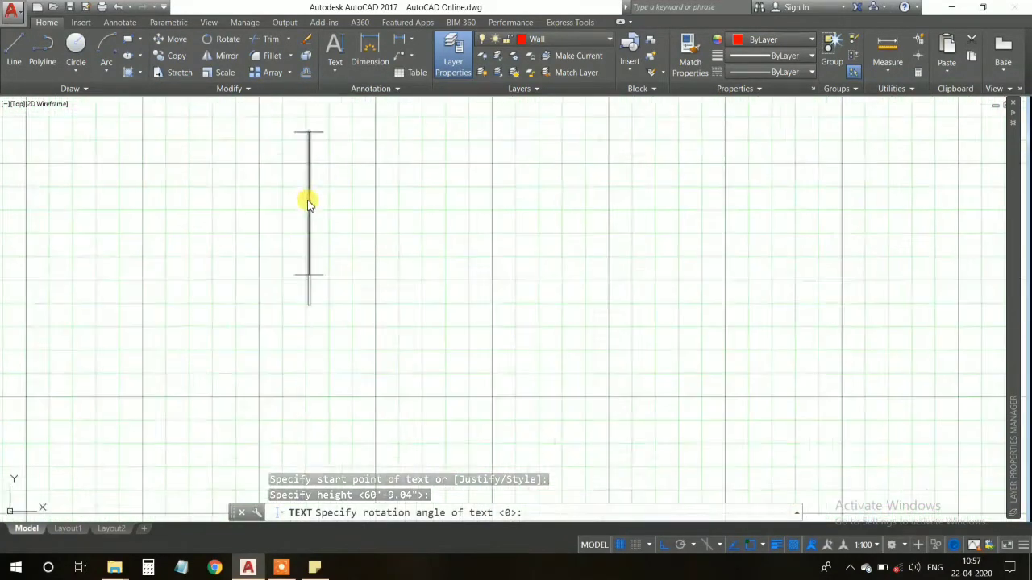
scroll(306, 201, "down", 1)
scroll(302, 198, "up", 1)
scroll(301, 202, "up", 1)
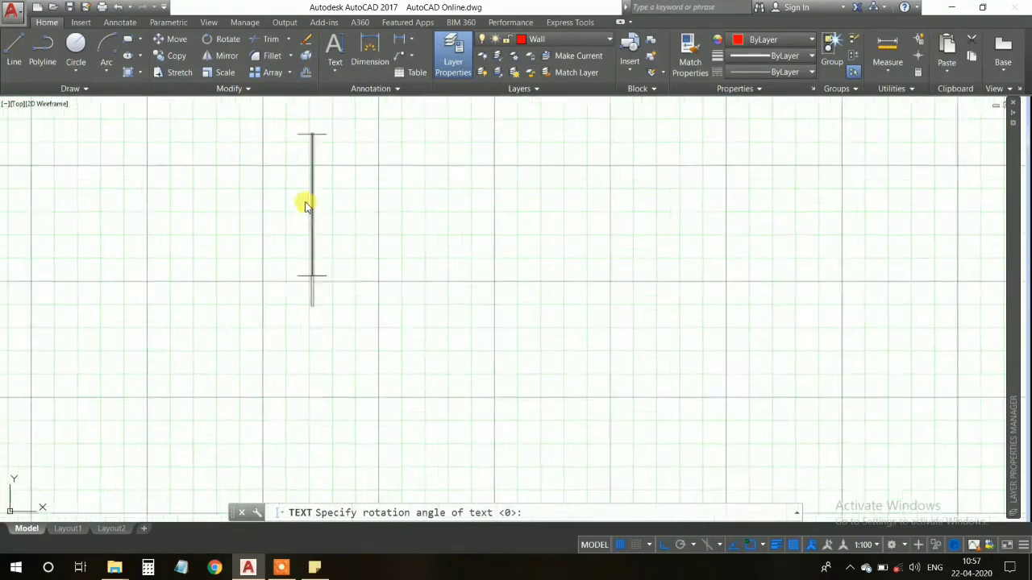
scroll(301, 202, "down", 3)
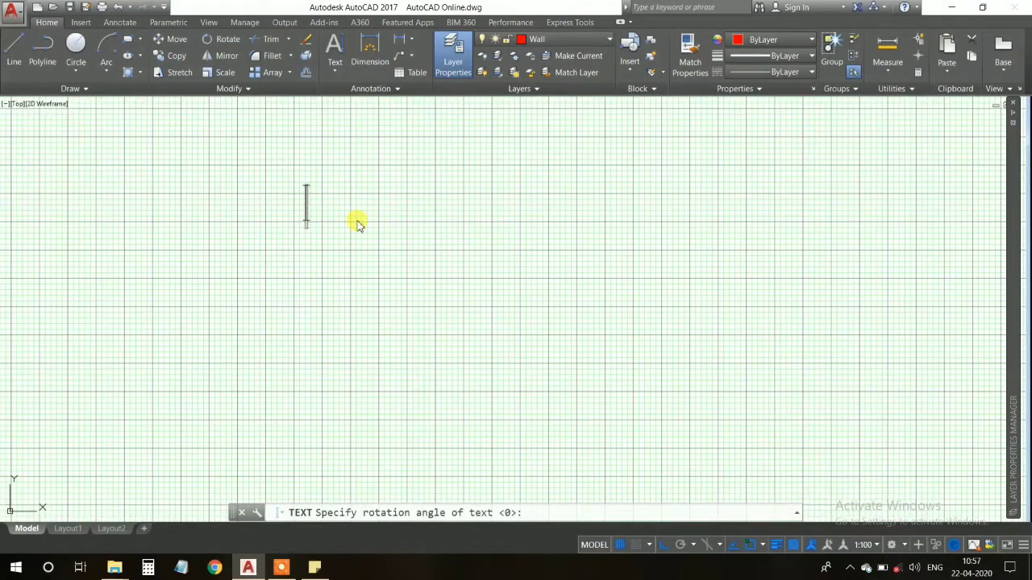
Step: Enter 'SUBSCRIBE TO OUR UTUBE CHANNEL' and place it as red text
type("SU")
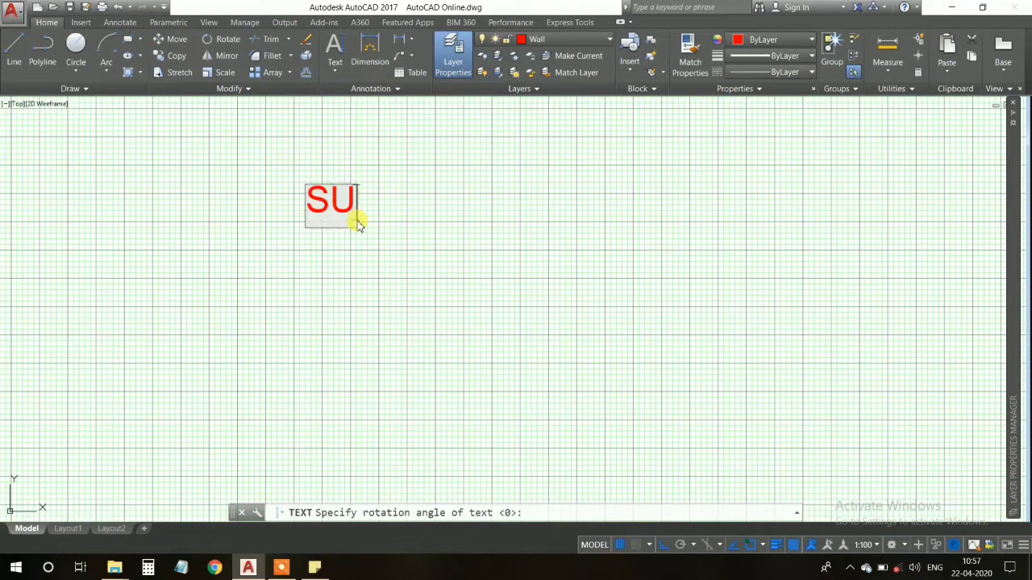
type("BSCRIBE TO")
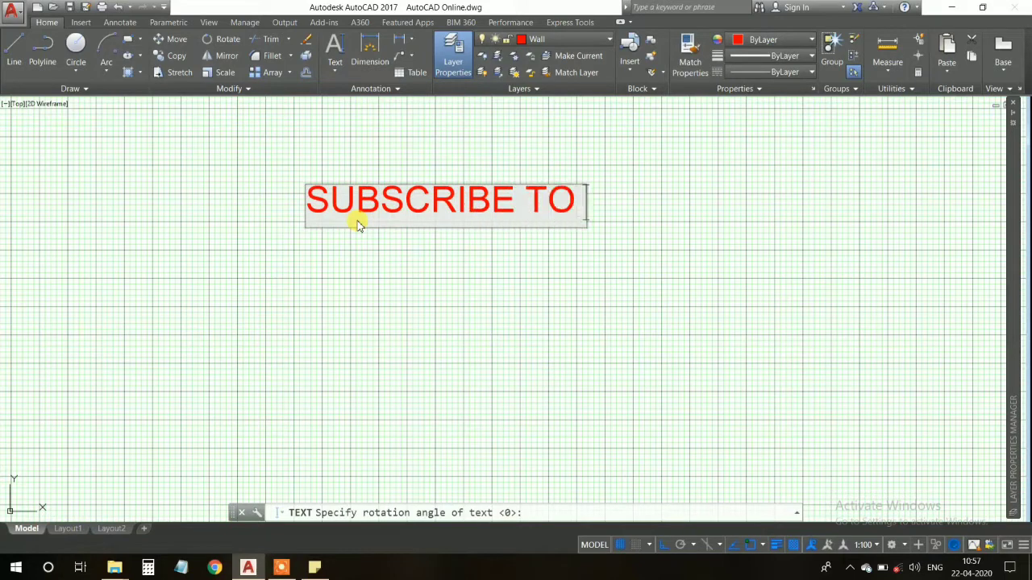
type(" OUR UTUBE")
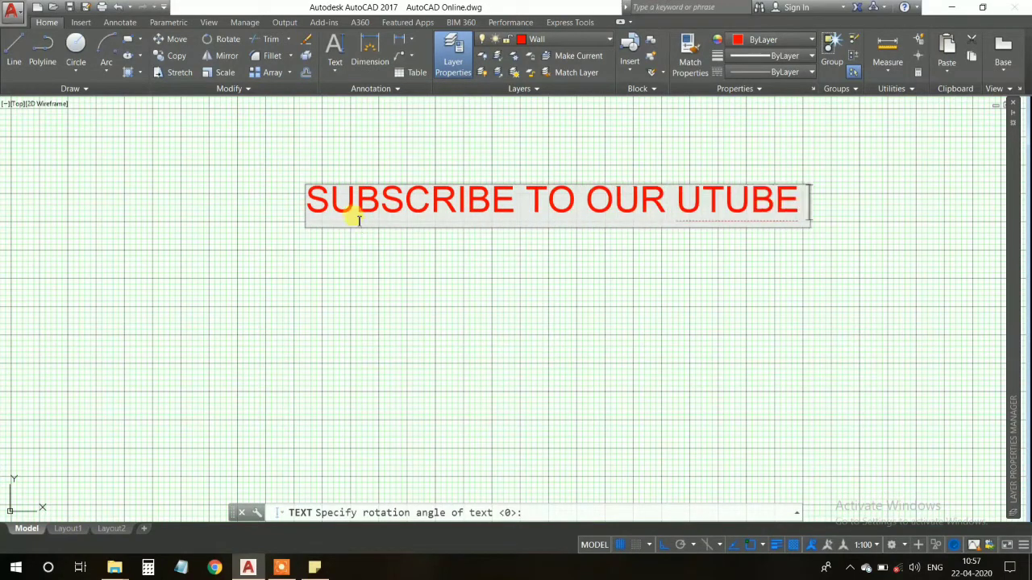
type(" CHANNEL")
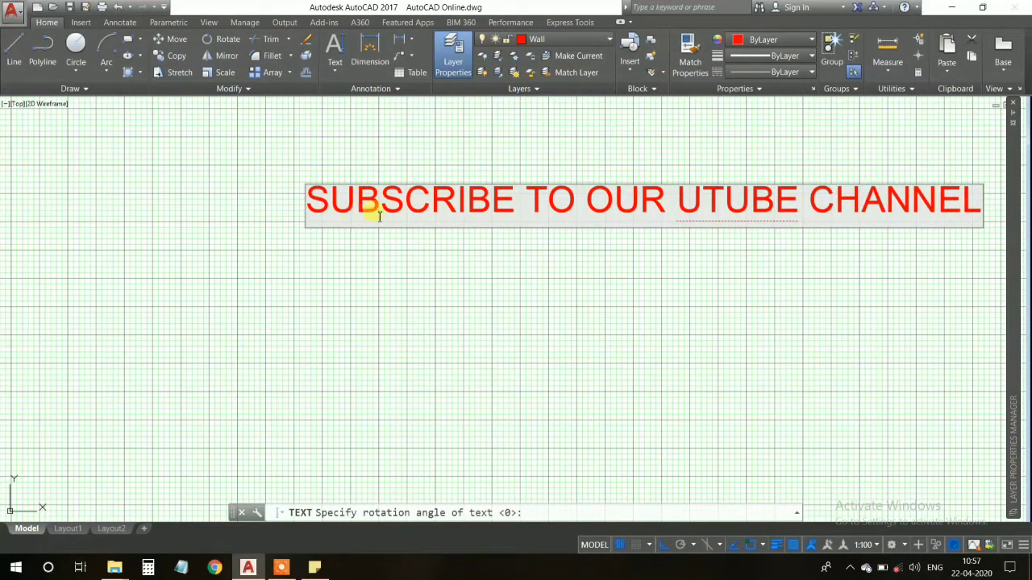
scroll(379, 216, "down", 2)
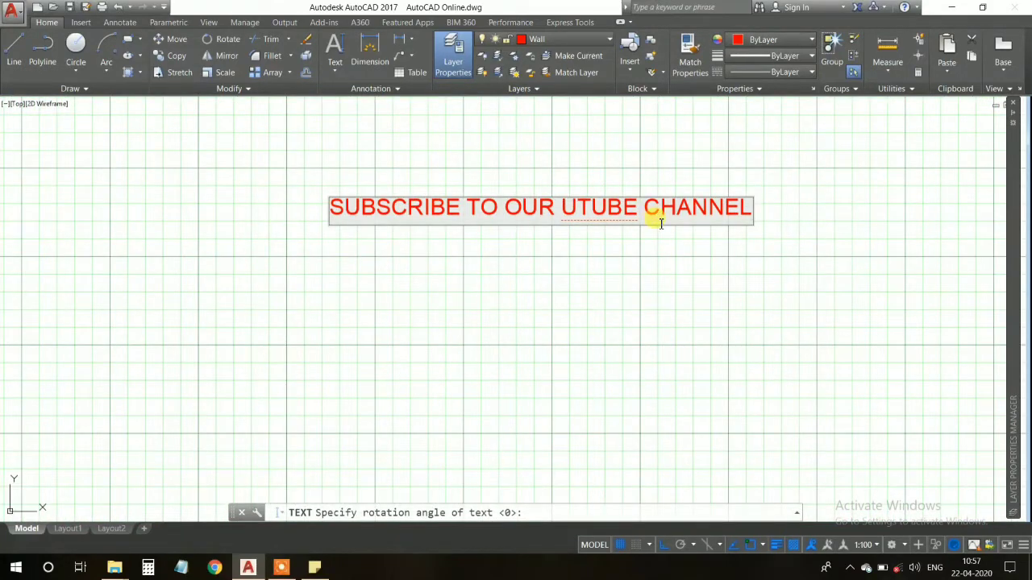
key("ctrl+a")
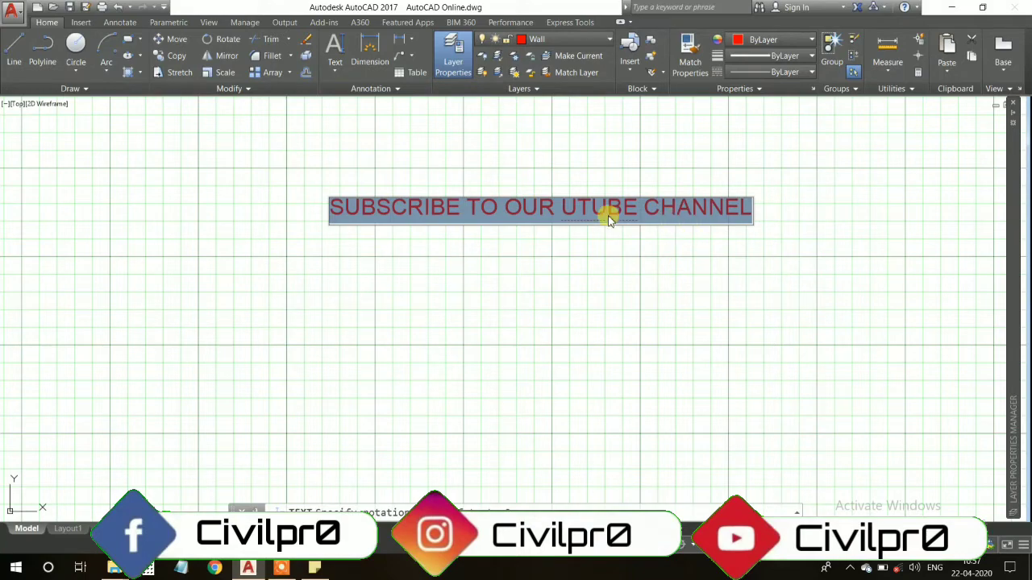
left_click(630, 244)
Step: End TEXT, then select the red SUBSCRIBE line and cut it with Ctrl+X
scroll(573, 266, "down", 4)
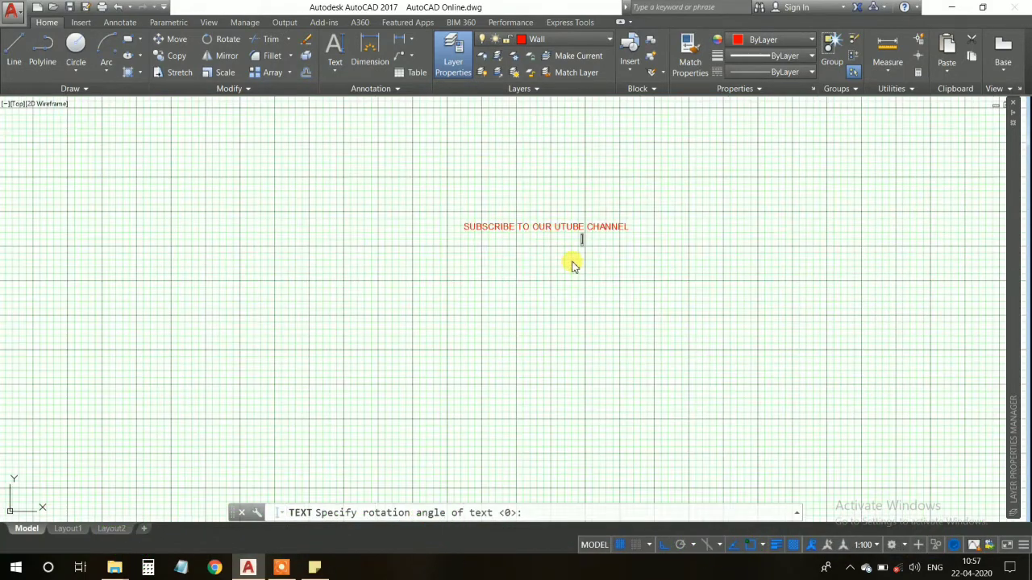
key("Return")
scroll(483, 224, "up", 8)
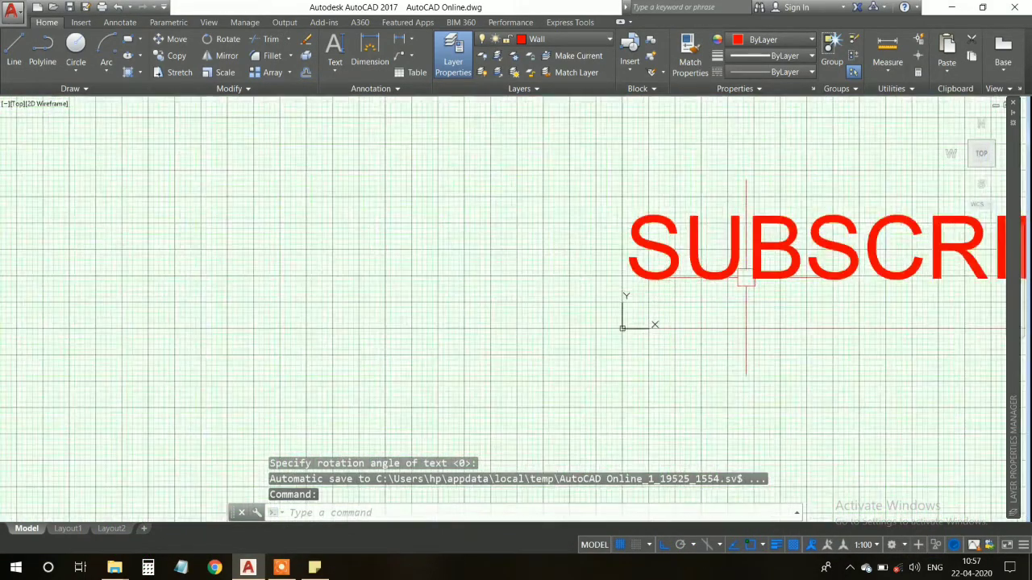
scroll(669, 300, "down", 3)
scroll(484, 298, "down", 2)
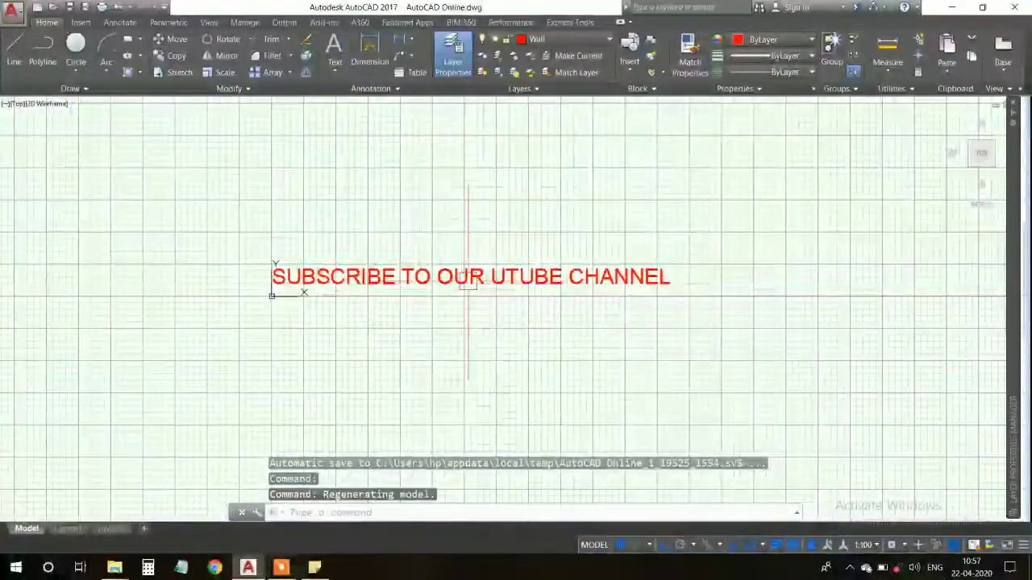
scroll(470, 298, "up", 2)
double_click(389, 287)
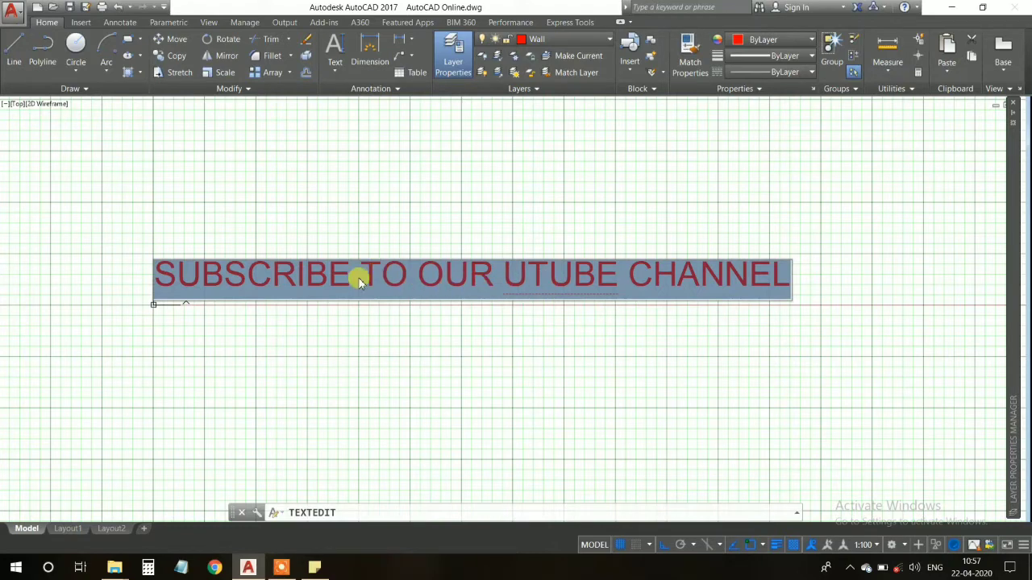
left_click(474, 330)
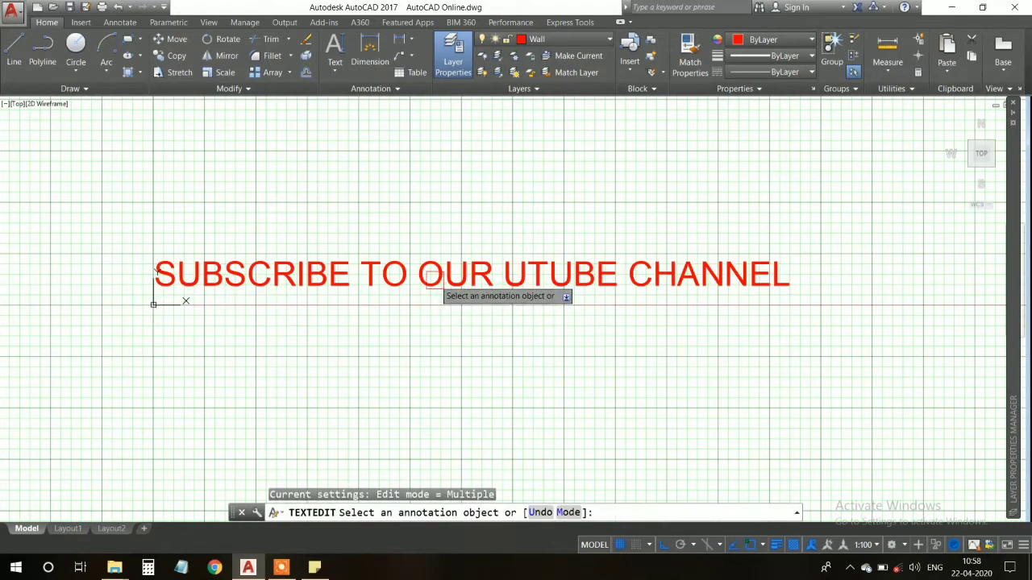
key("Escape")
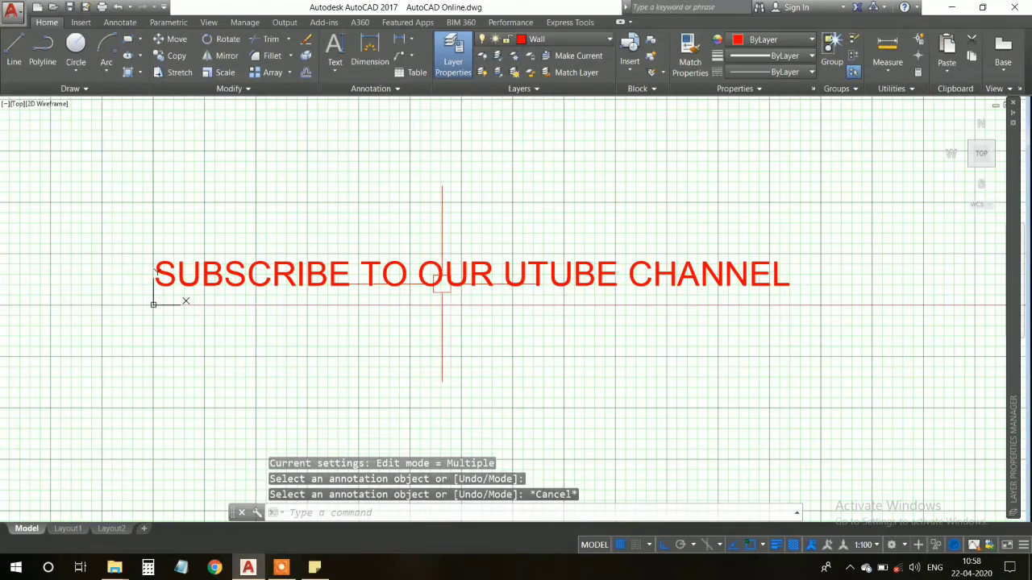
left_click(438, 277)
key("ctrl+x")
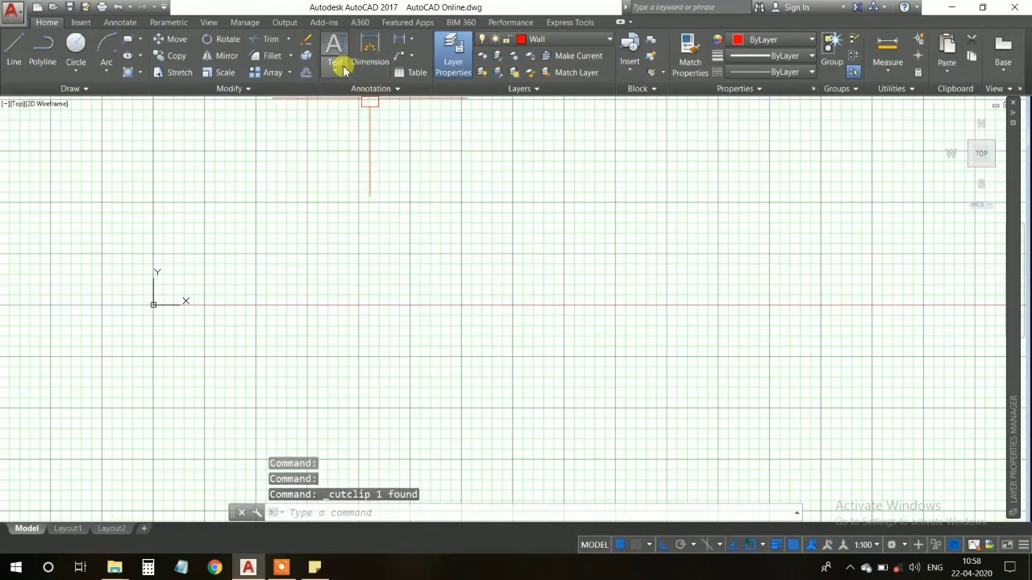
Step: Dismiss the text type list and start the multiline text command
left_click(335, 70)
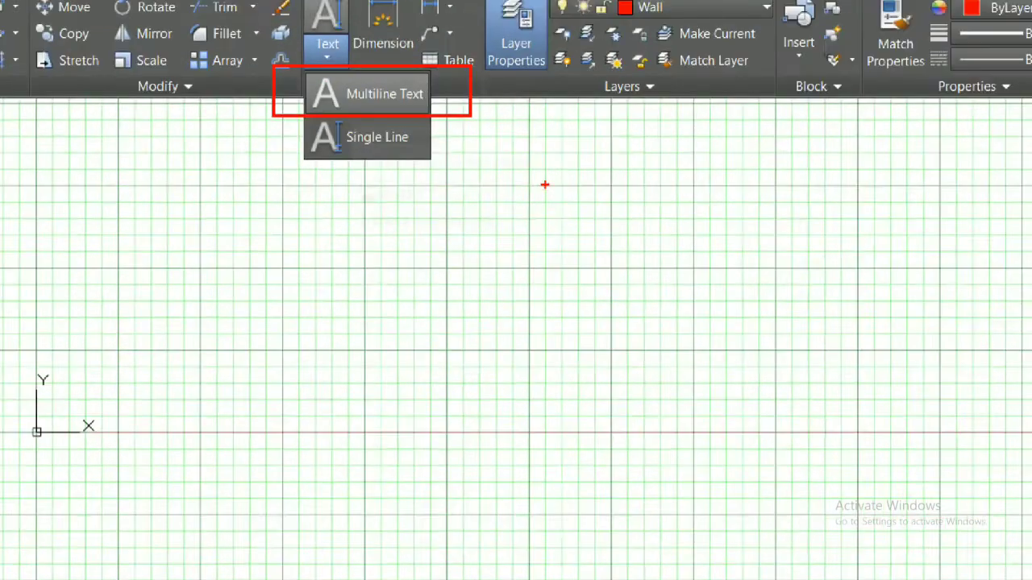
key("Escape")
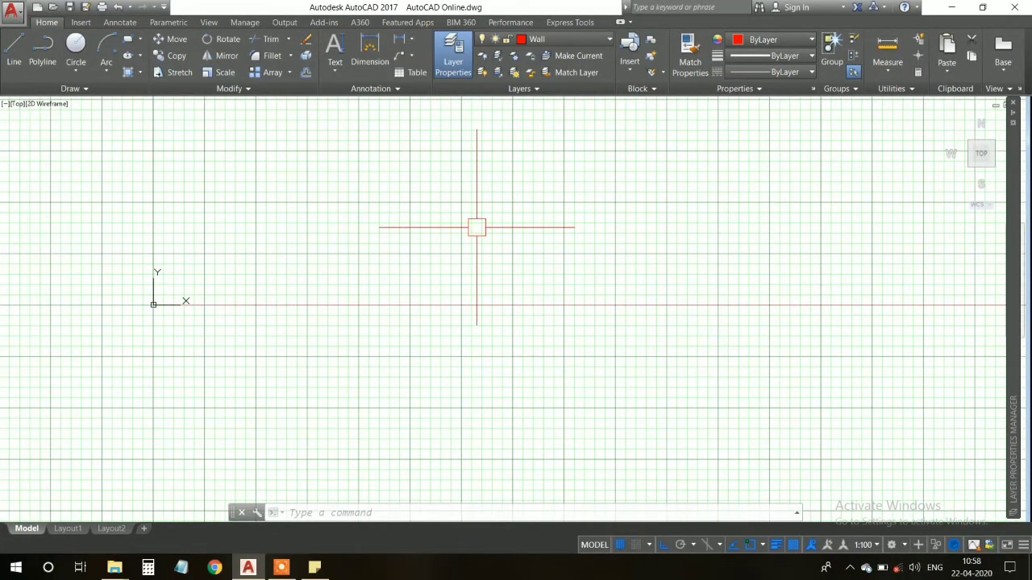
type("MU")
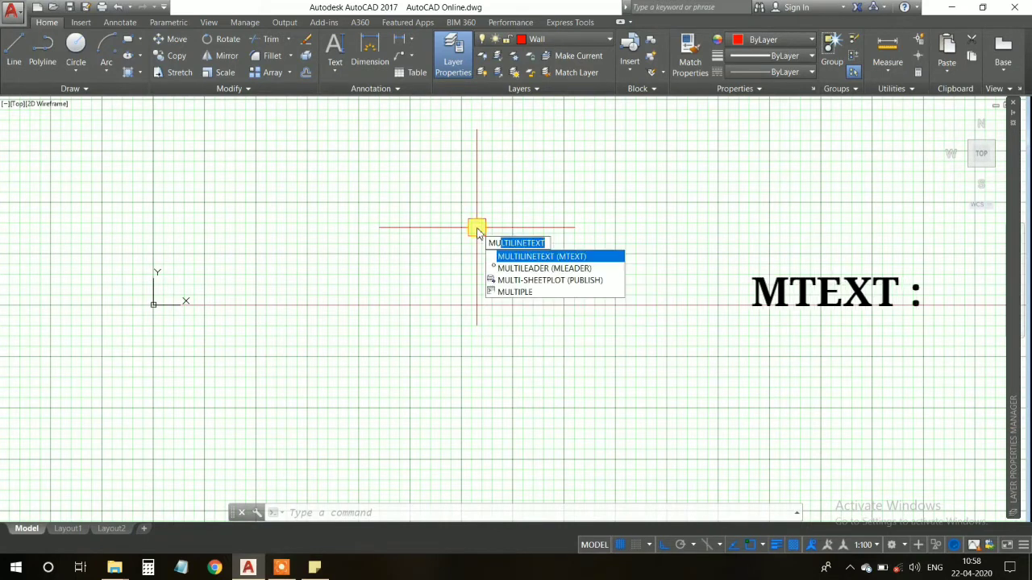
type("LT")
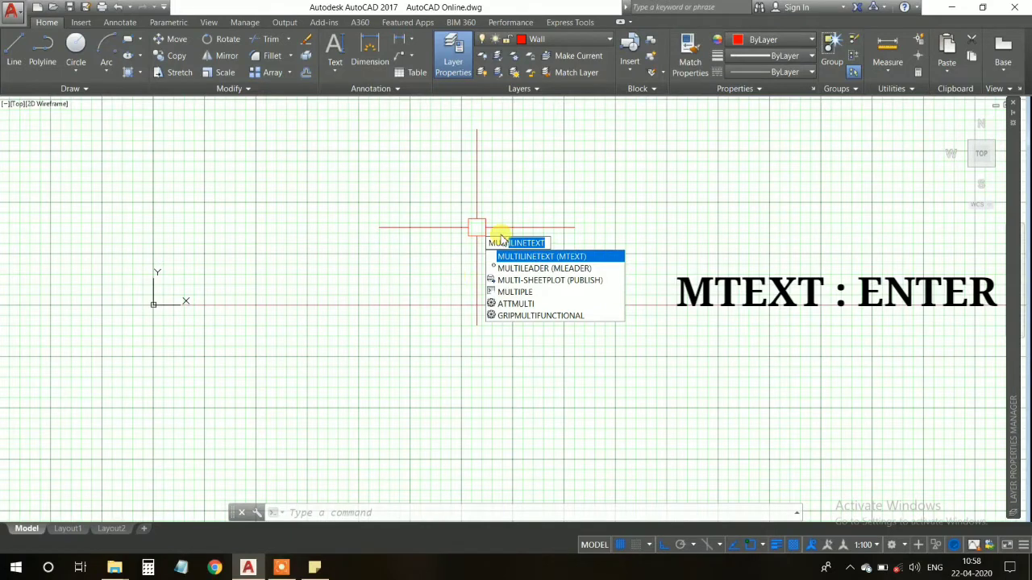
type("I")
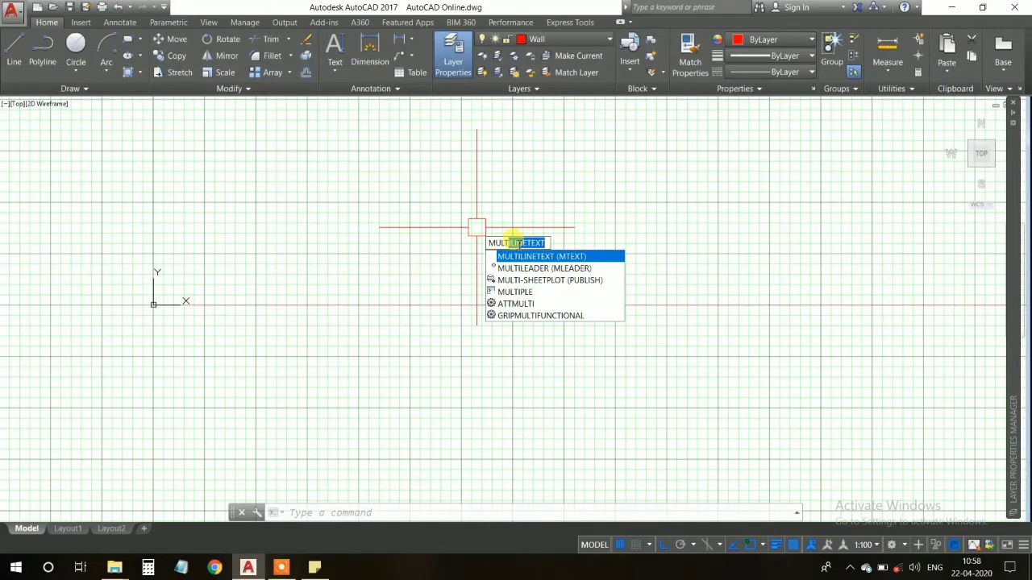
key("Return")
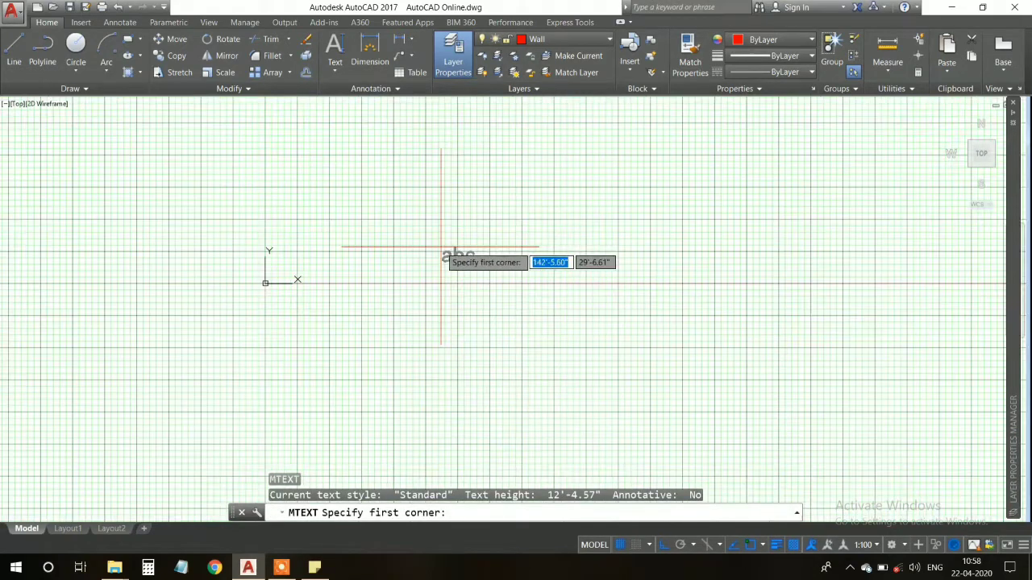
Step: Define a wide multiline text box by two corners, panning to make room
middle_click_drag(506, 261, 616, 299)
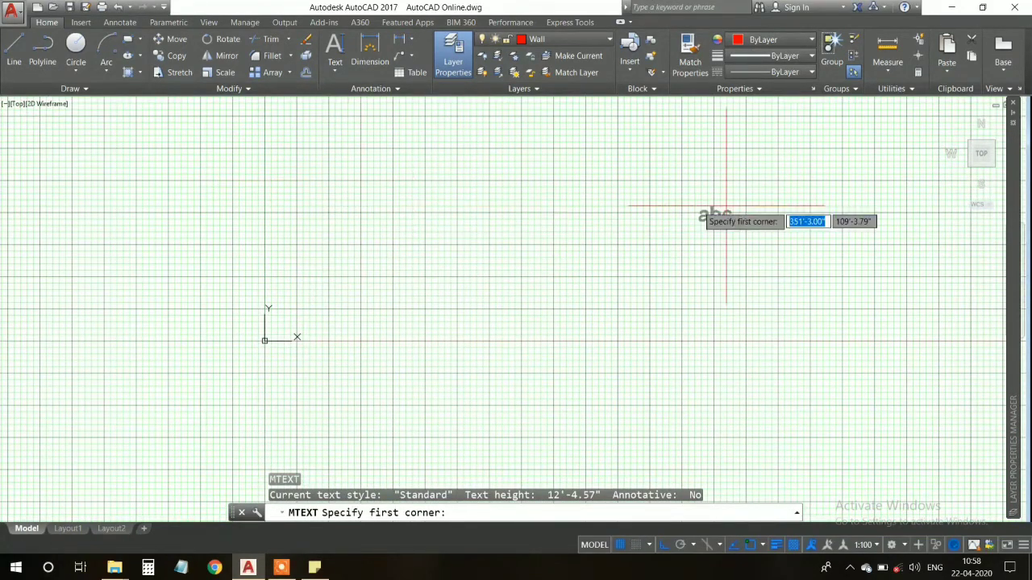
middle_click_drag(420, 239, 376, 272)
left_click(293, 178)
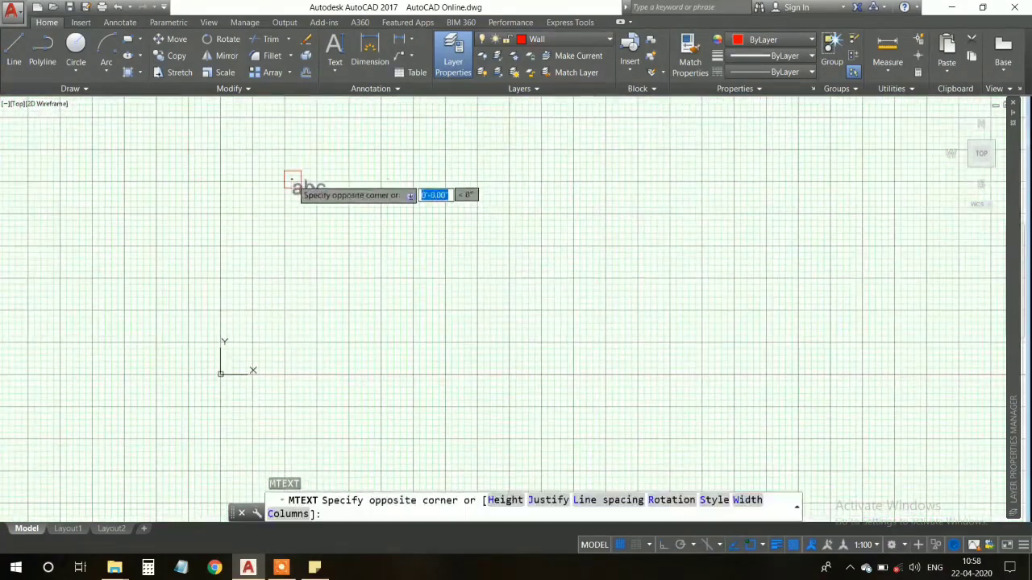
middle_click_drag(797, 286, 627, 312)
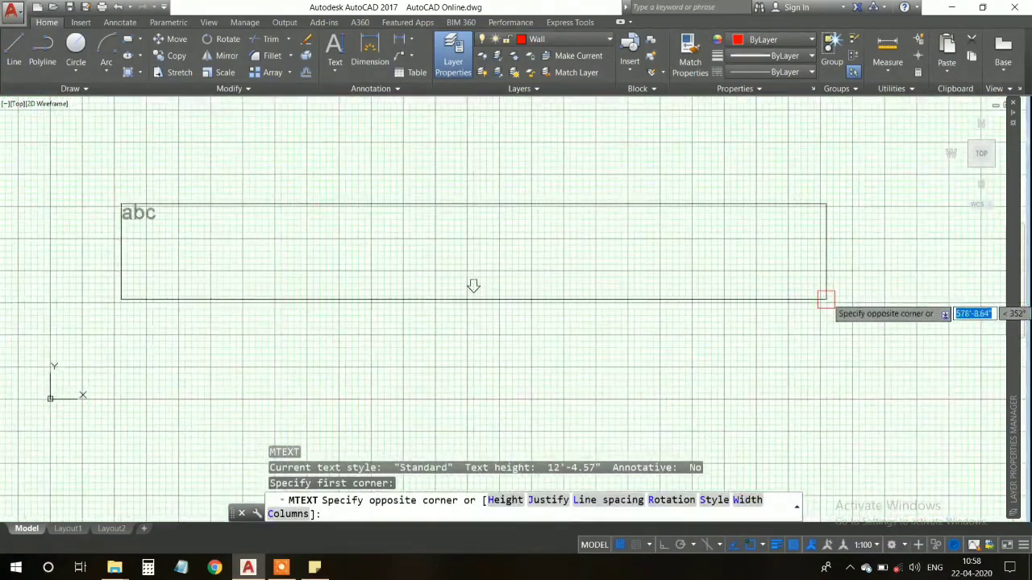
left_click(822, 298)
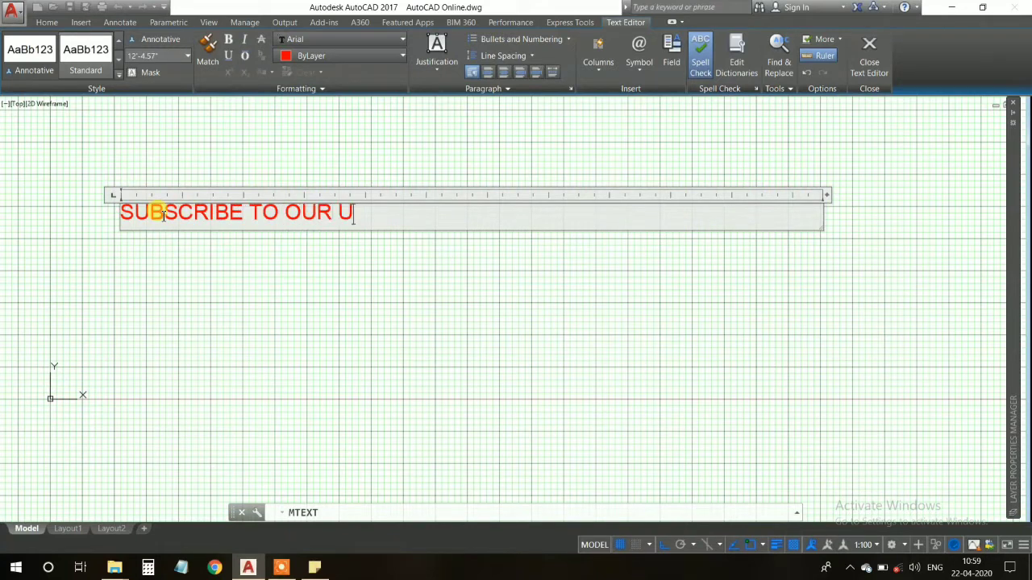
Step: Complete 'SUBSCRIBE TO OUR UTUBE CHANNEL', add a 'CIVIL PRO' line, and select all text
type("TUBE CHANNE")
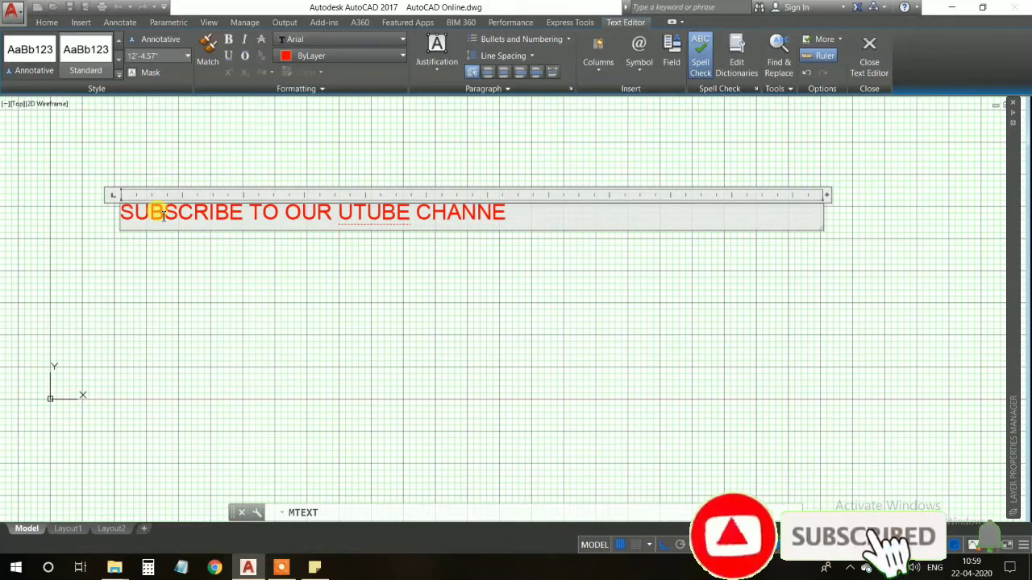
type("L")
key("Return")
type("VIL")
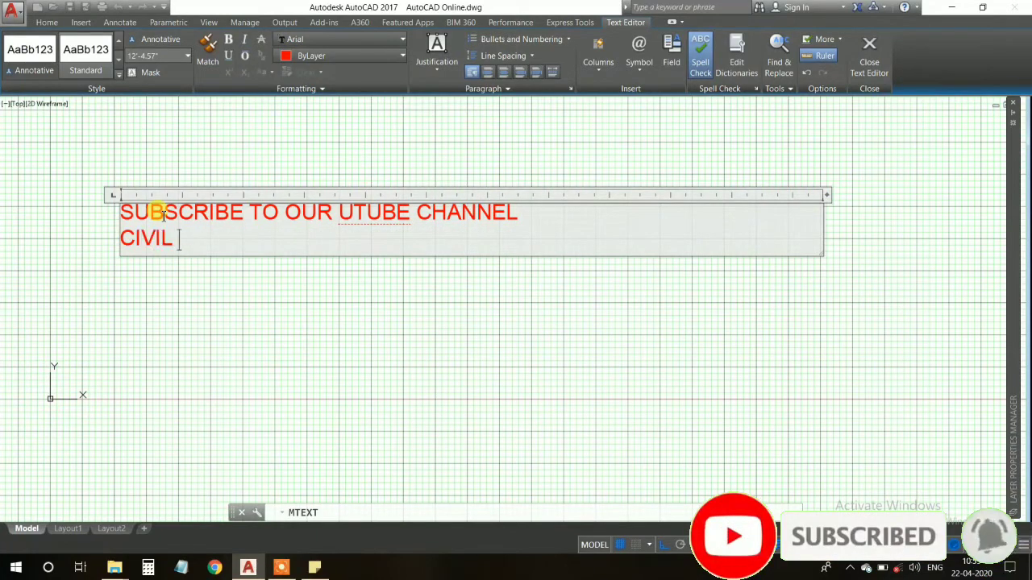
scroll(173, 204, "down", 4)
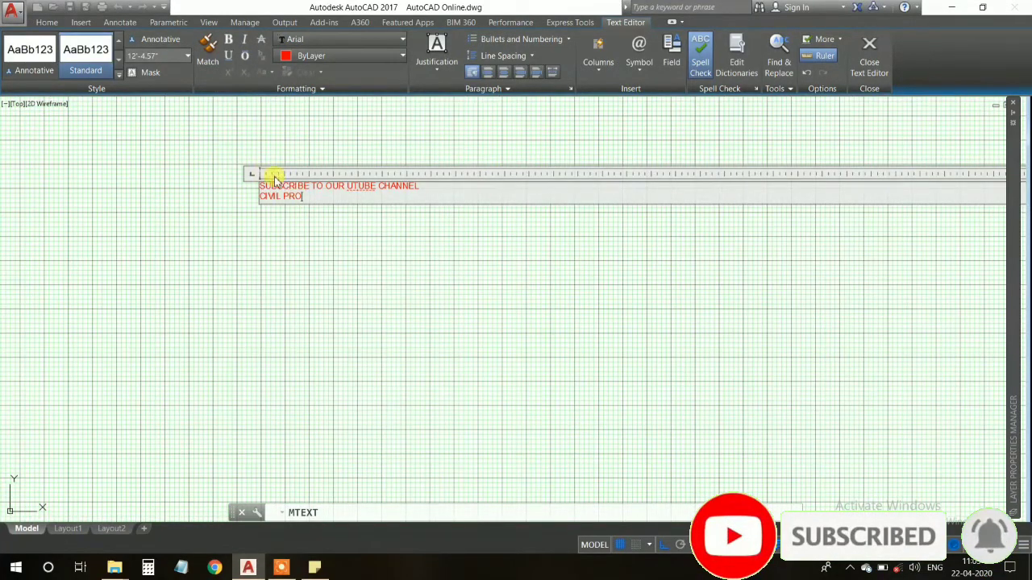
key("ctrl+a")
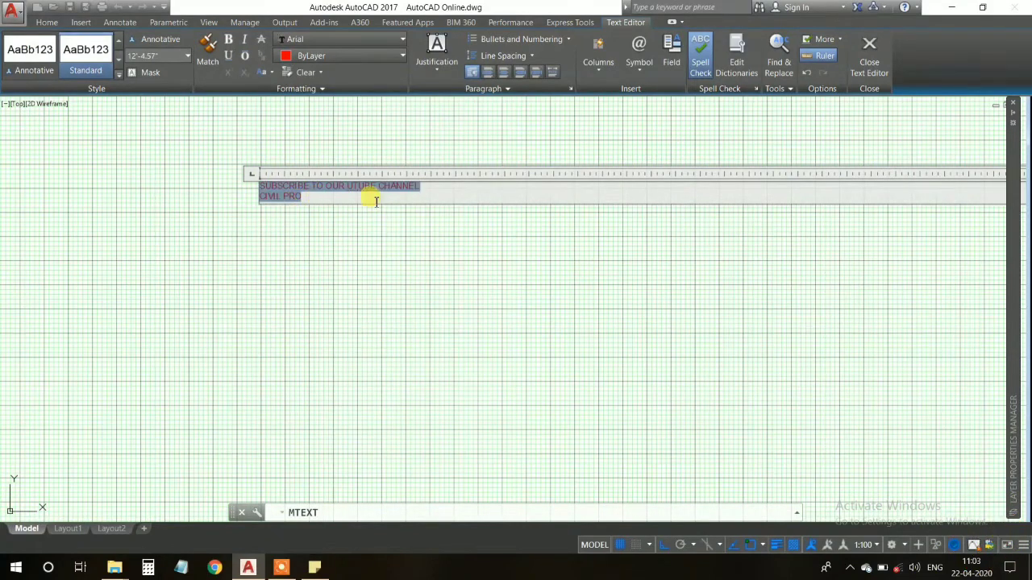
left_click(162, 54)
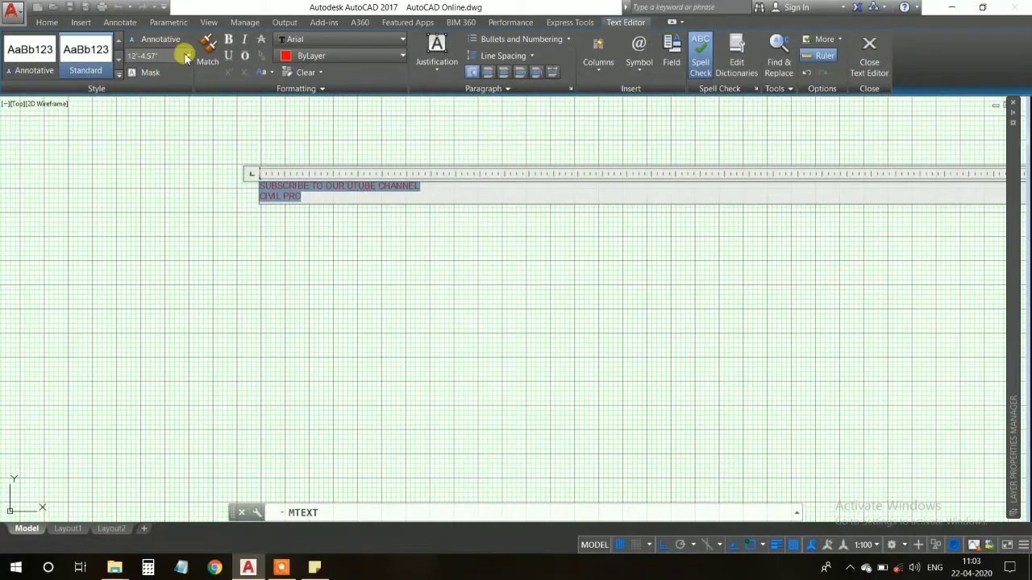
Step: Set the multiline text height to 300' and commit the text
left_click(187, 57)
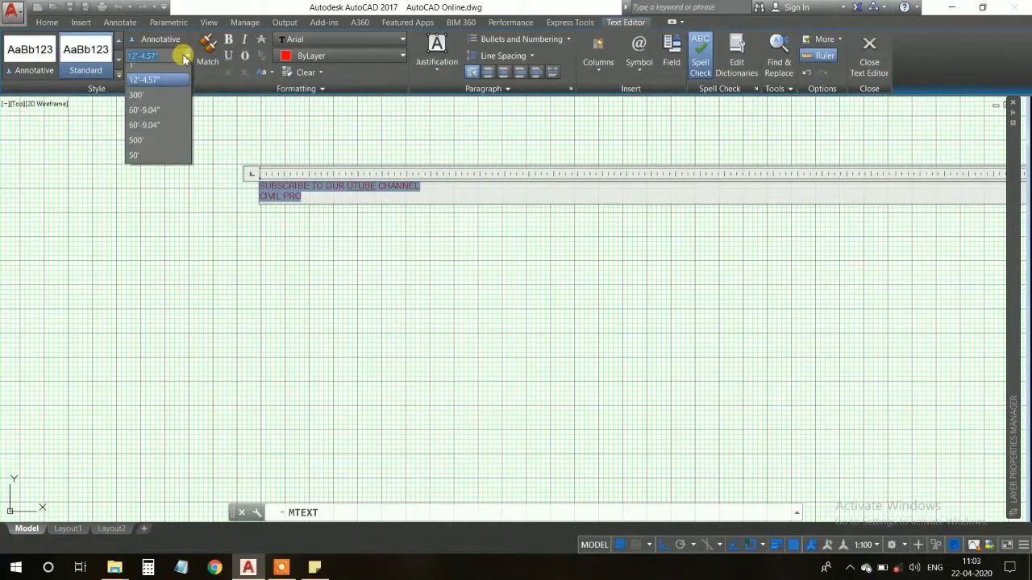
left_click(180, 160)
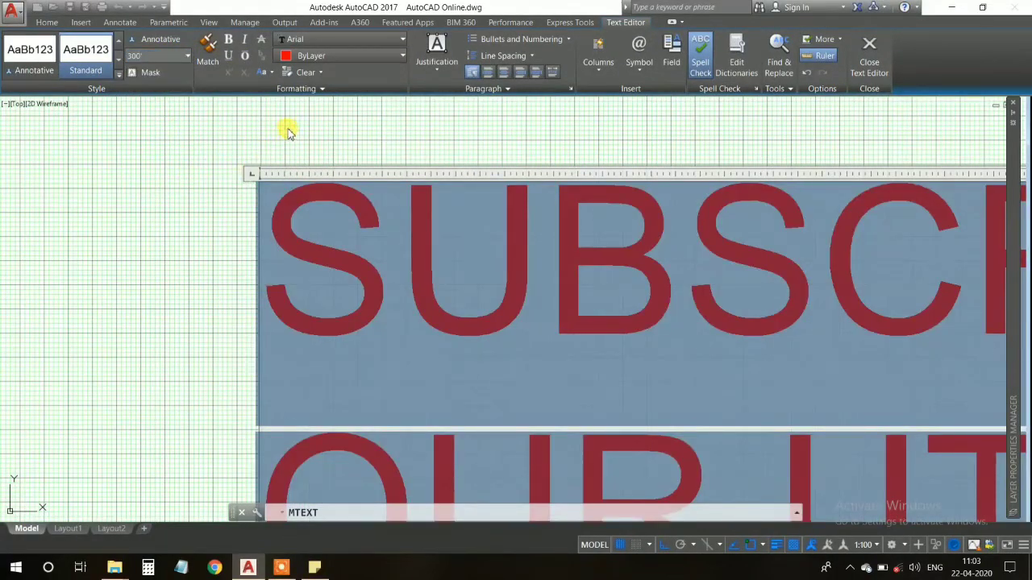
scroll(358, 140, "down", 2)
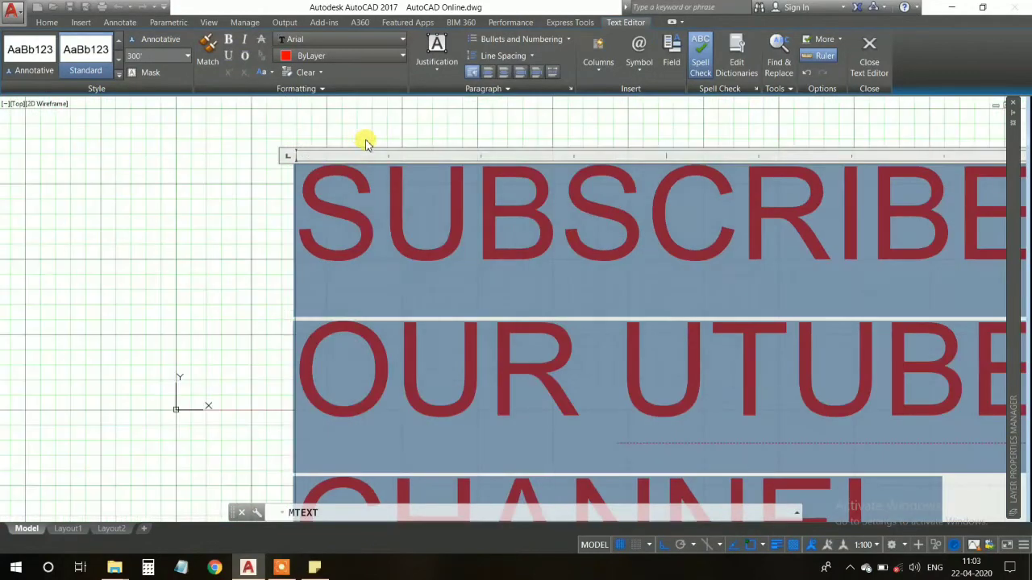
left_click(382, 151)
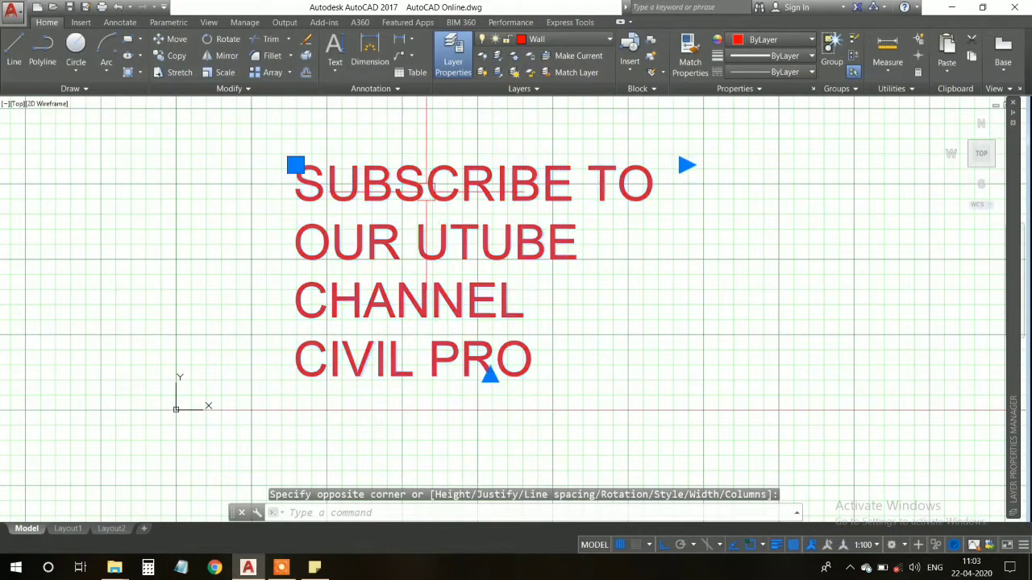
Step: Widen the text box so the lines reflow, then select the text object
double_click(479, 286)
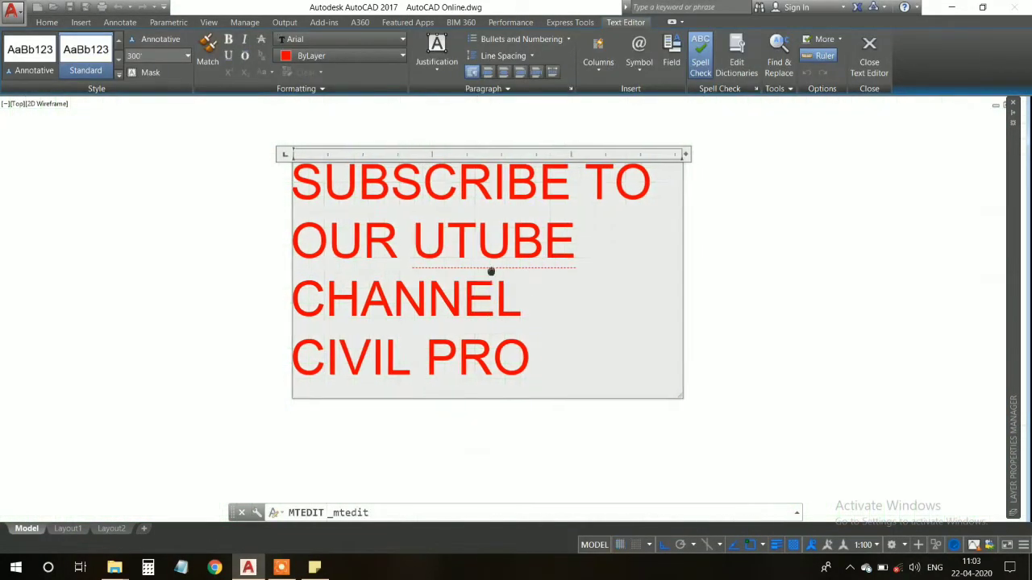
scroll(515, 287, "down", 2)
scroll(640, 372, "up", 2)
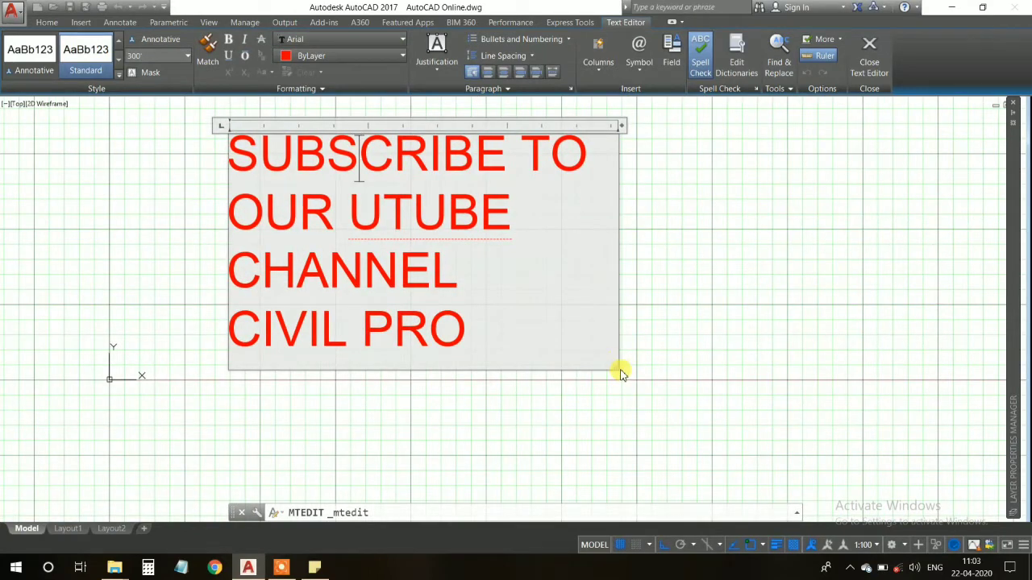
left_click_drag(616, 367, 940, 295)
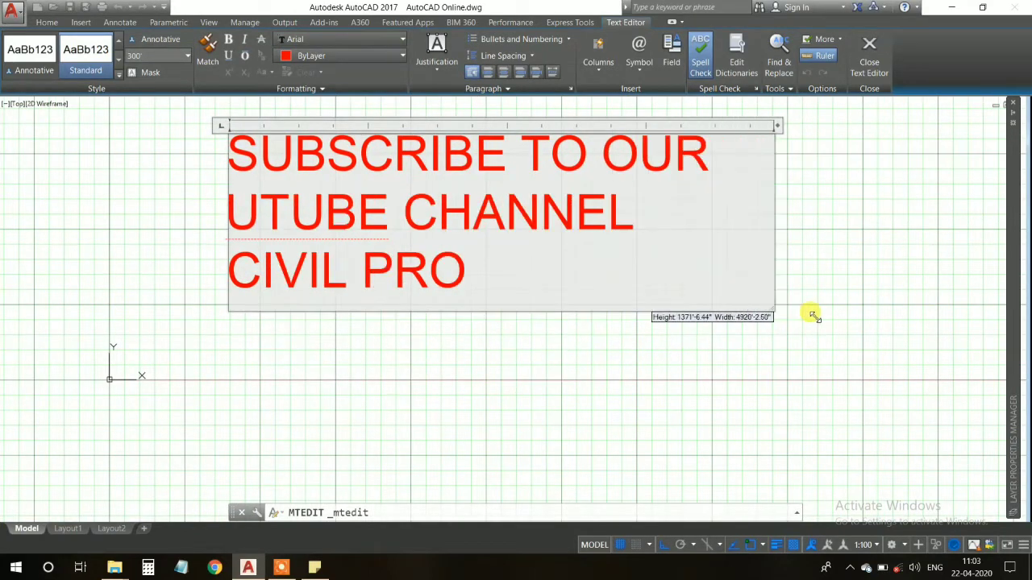
left_click(976, 295)
scroll(732, 317, "up", 1)
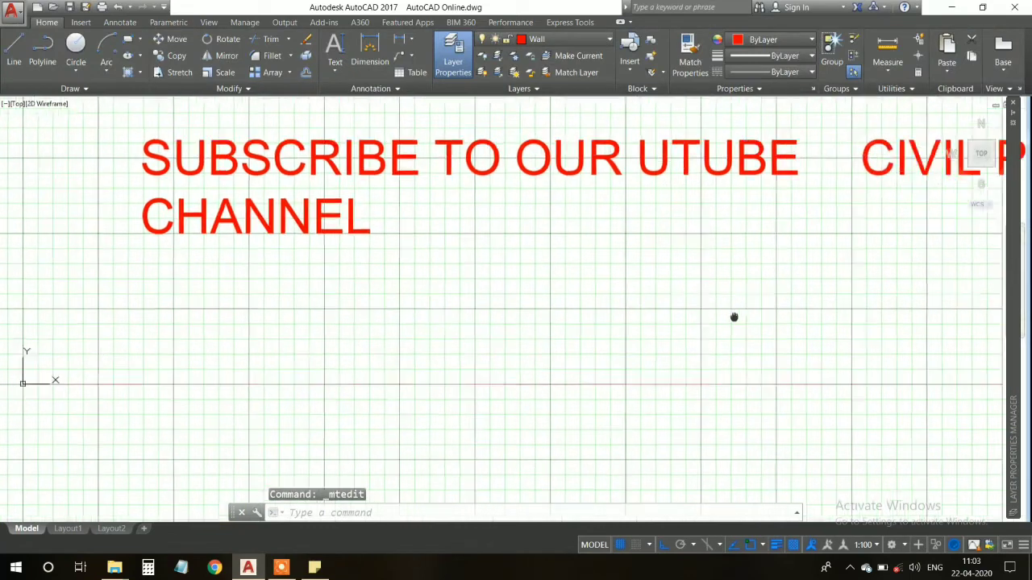
scroll(569, 299, "down", 2)
left_click(604, 293)
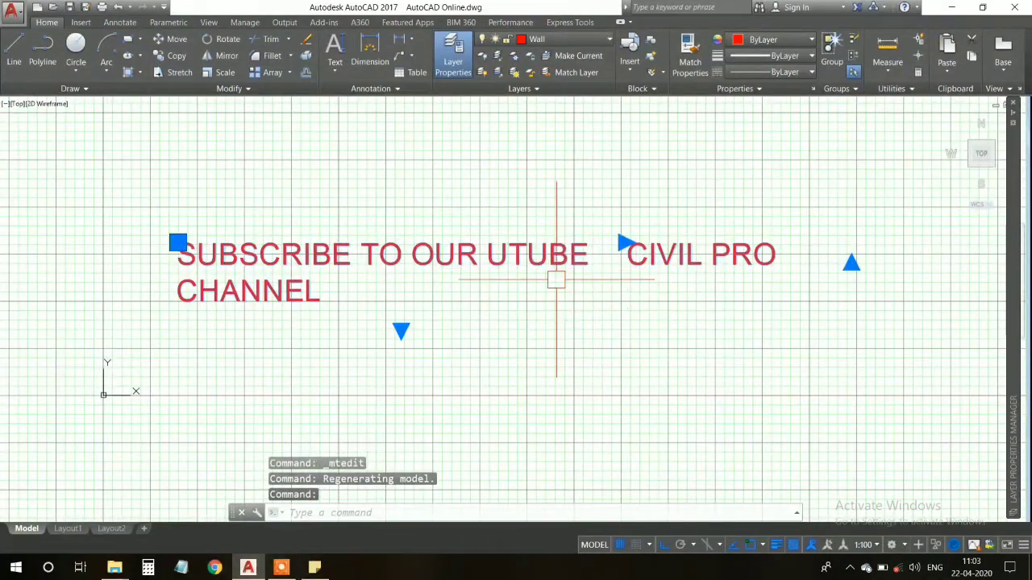
Step: Widen the box so CHANNEL joins line one, and centre-align all the text
double_click(596, 300)
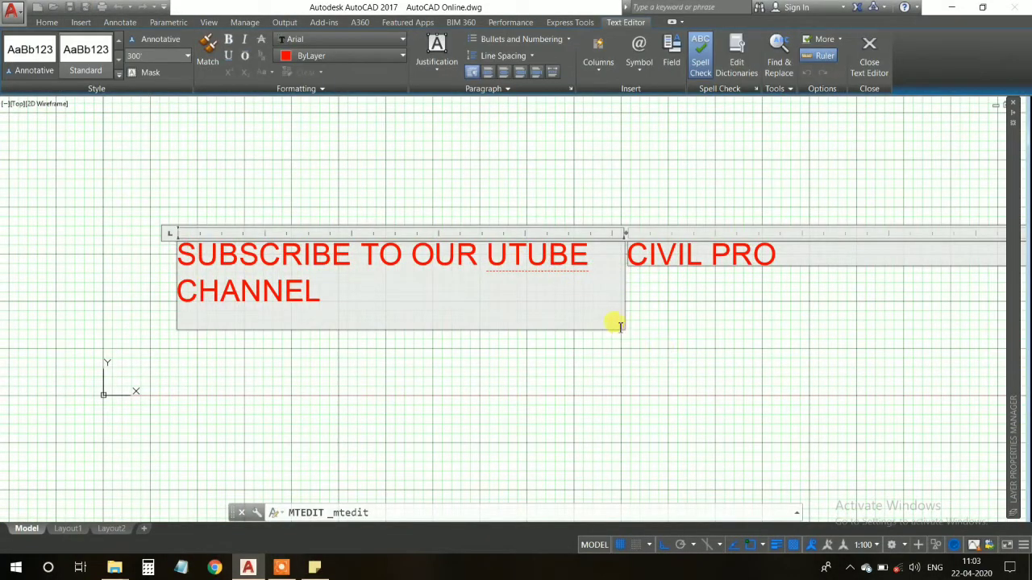
left_click_drag(620, 324, 836, 374)
key("ctrl+a")
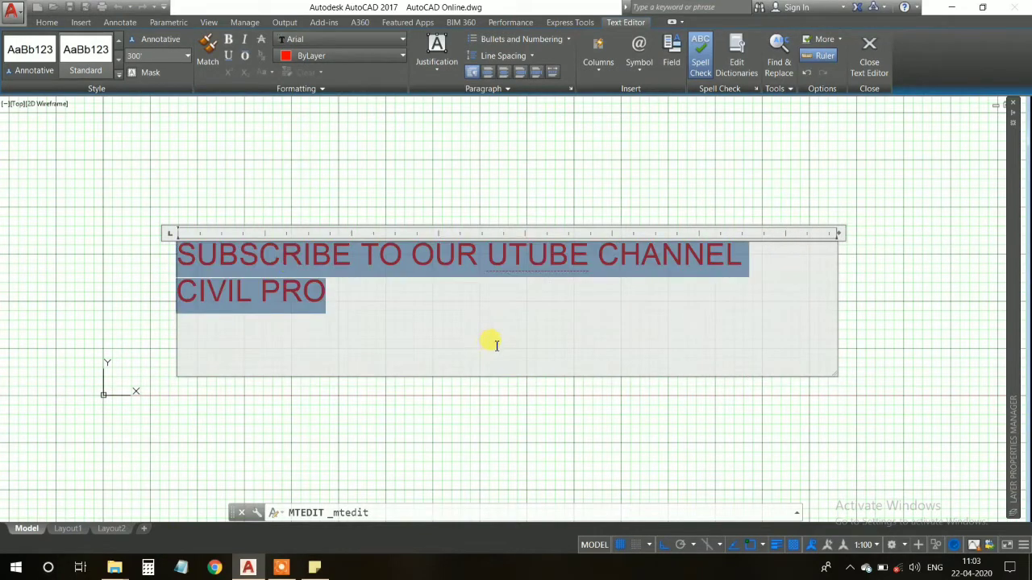
left_click(503, 72)
left_click(489, 73)
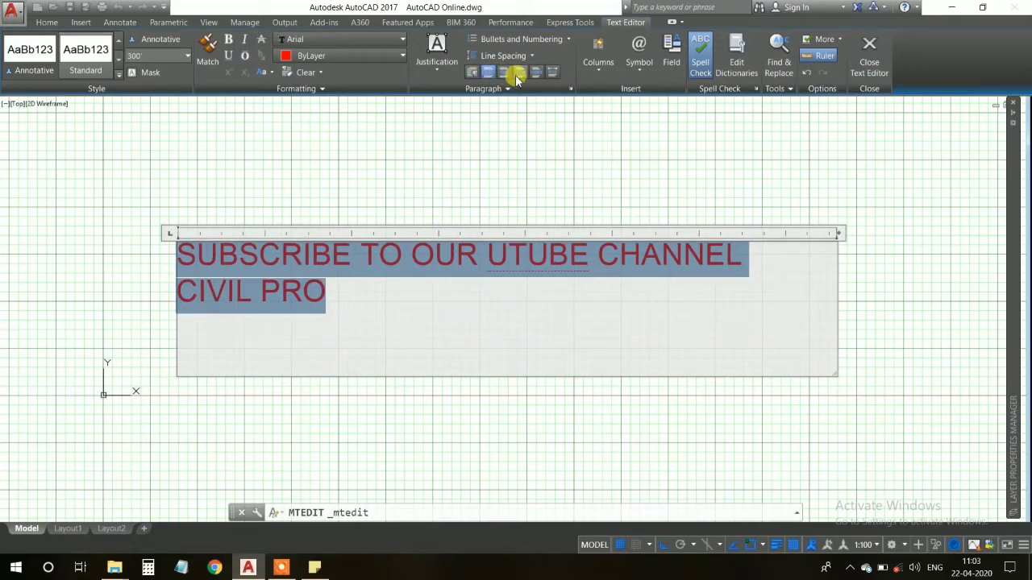
left_click(518, 73)
left_click(503, 73)
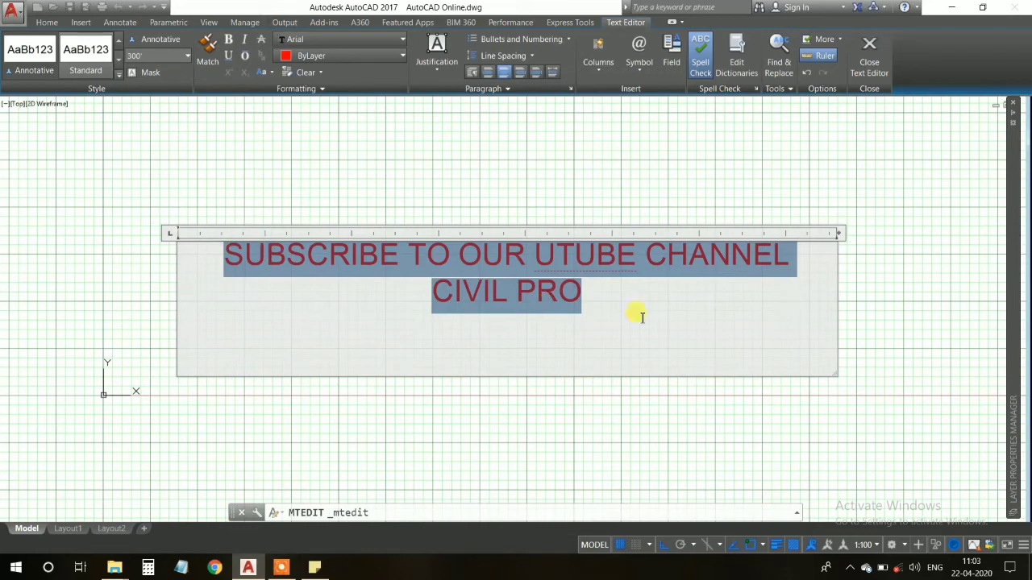
Step: Make the text Magenta in the Berlin Sans FB font
left_click(323, 55)
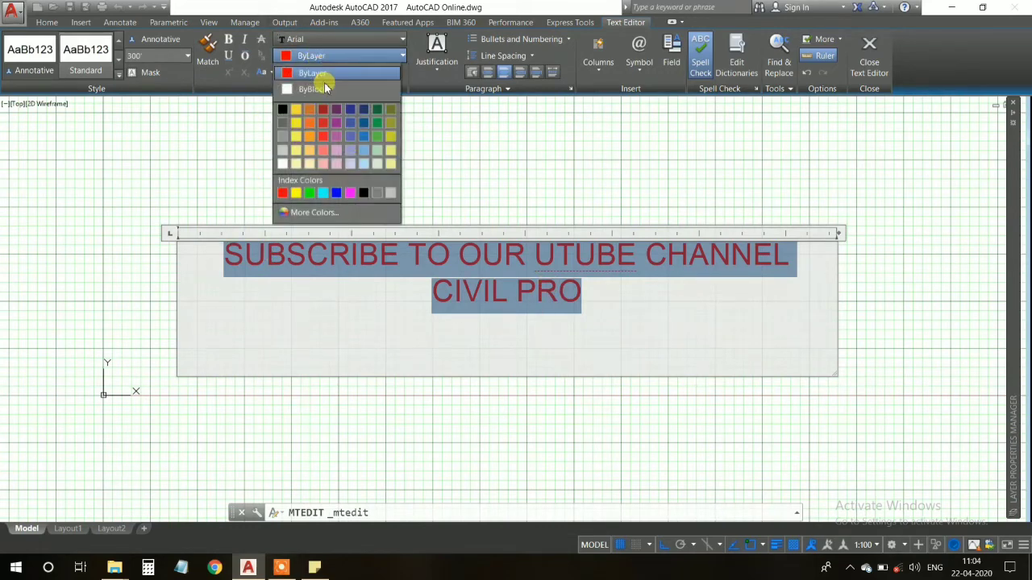
left_click(350, 192)
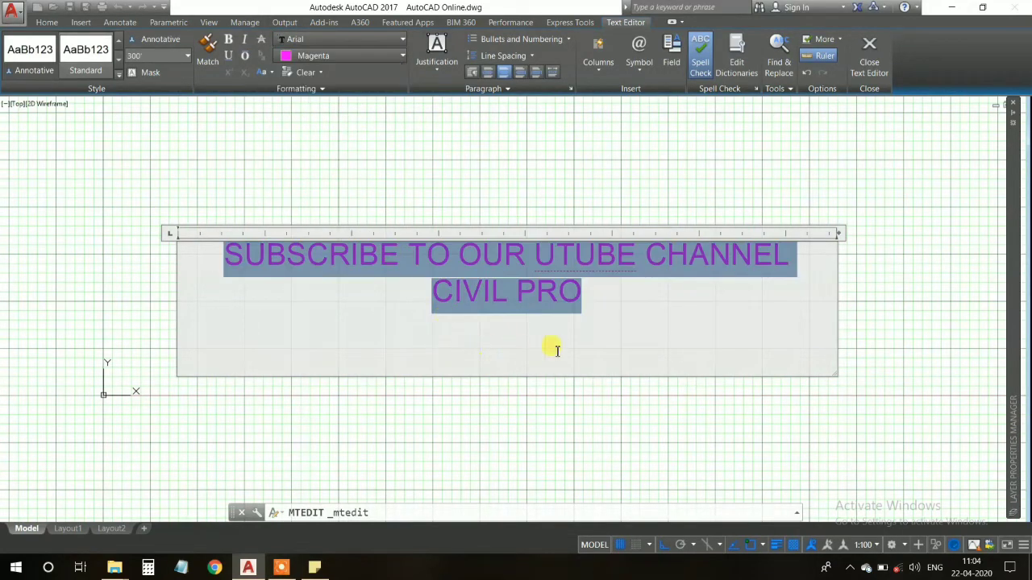
left_click(341, 38)
scroll(358, 184, "down", 1)
scroll(358, 184, "down", 3)
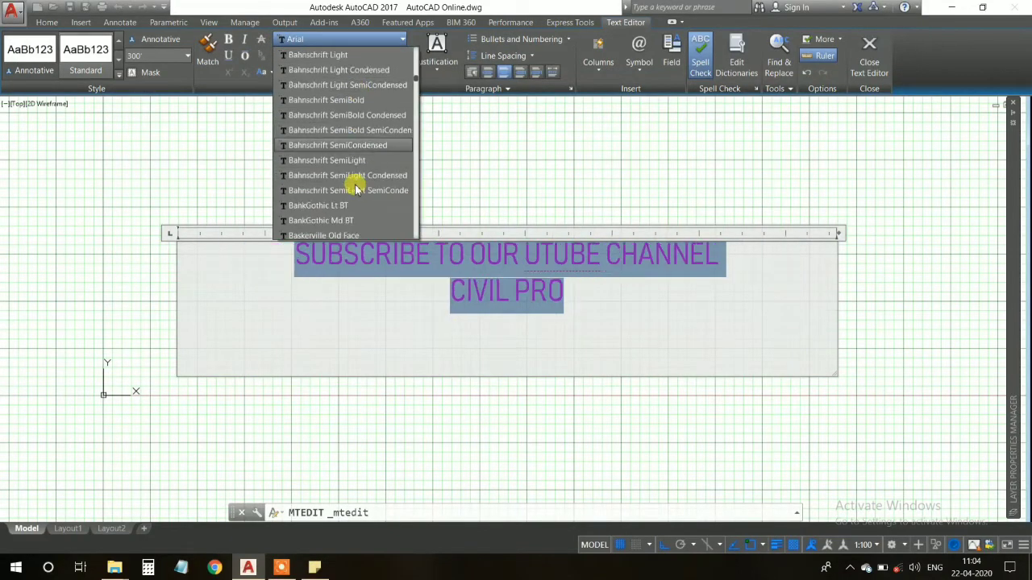
scroll(355, 184, "down", 2)
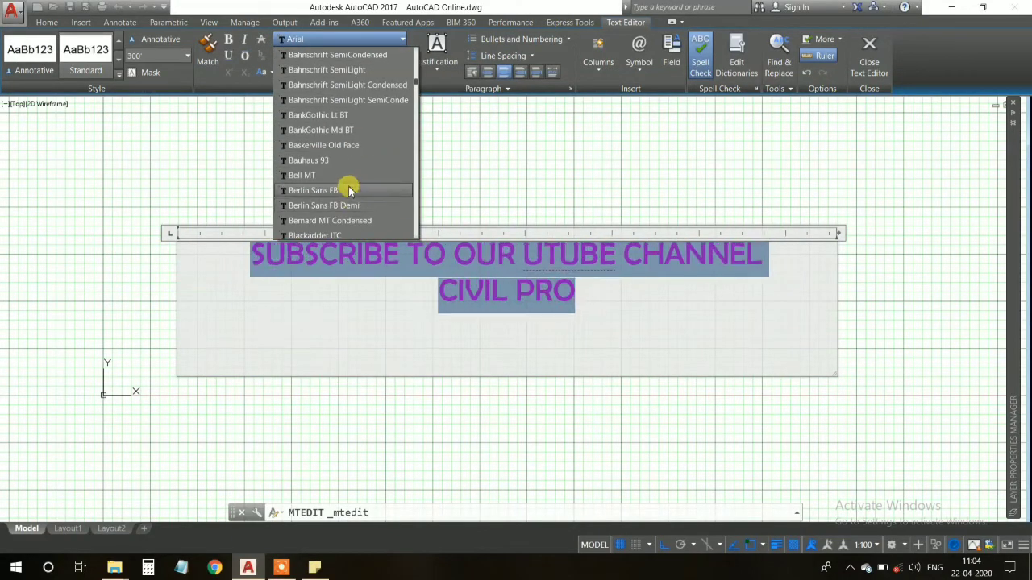
left_click(348, 190)
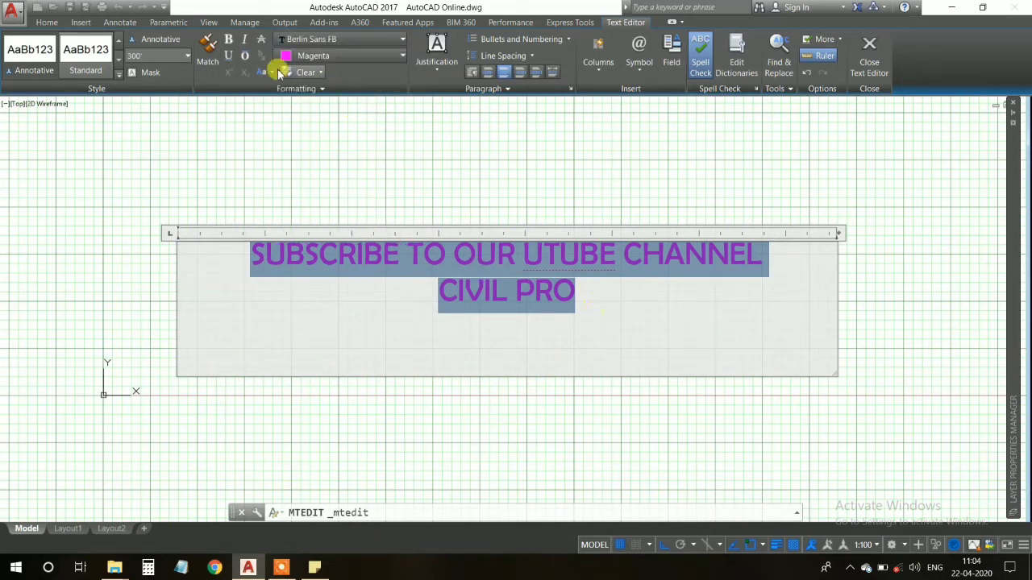
Step: Make the text italic and commit it to the drawing
left_click(229, 40)
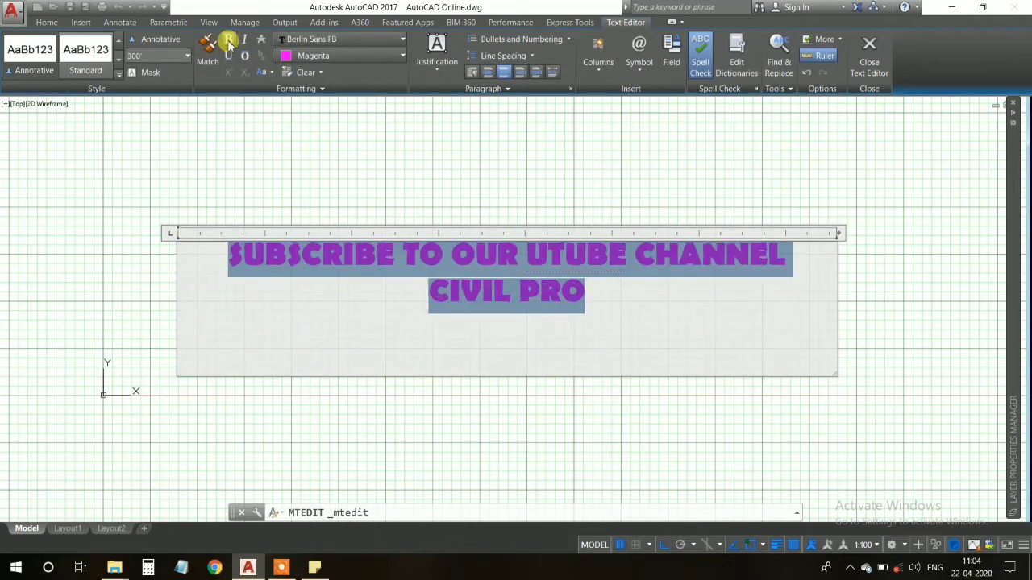
left_click(229, 41)
left_click(245, 39)
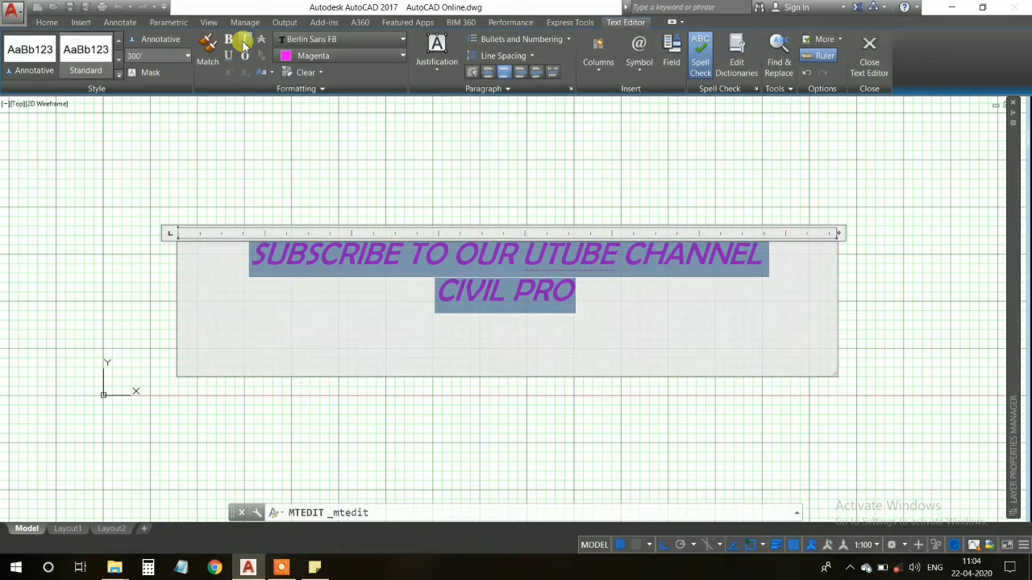
left_click(245, 42)
left_click(229, 56)
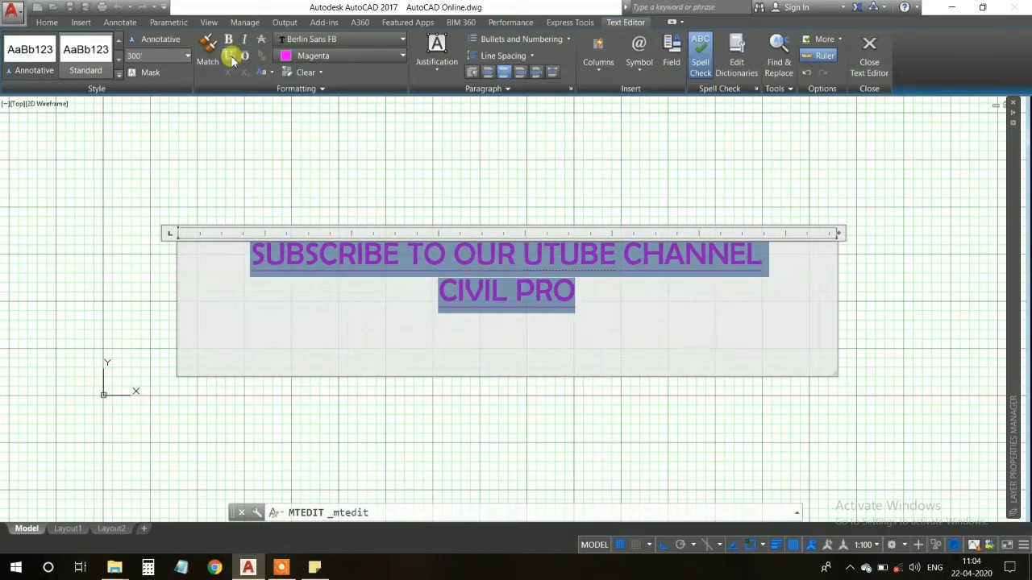
left_click(229, 57)
left_click(244, 40)
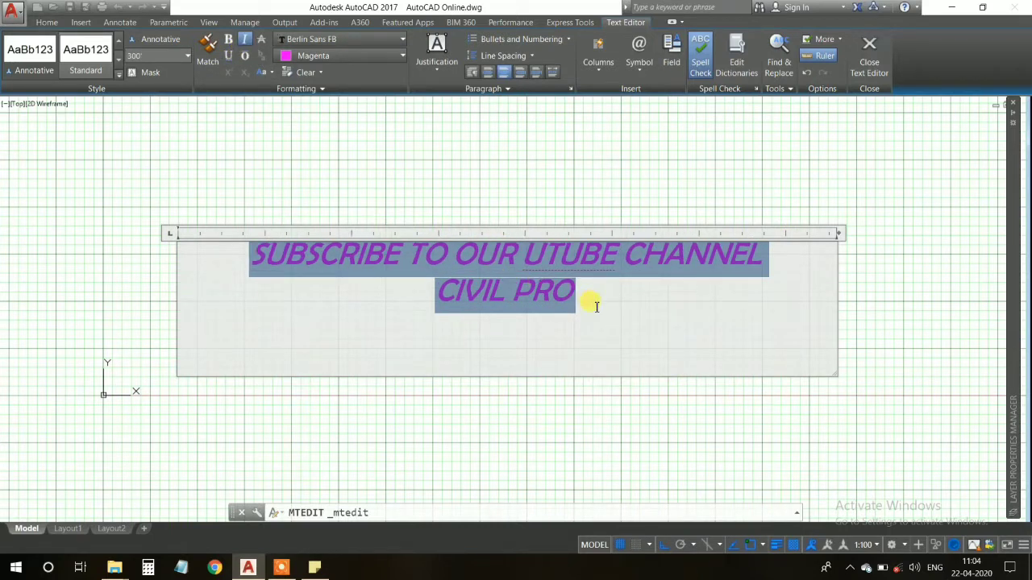
left_click(621, 407)
Step: Select the magenta multiline text and cut it to the clipboard, emptying the canvas
scroll(524, 270, "up", 1)
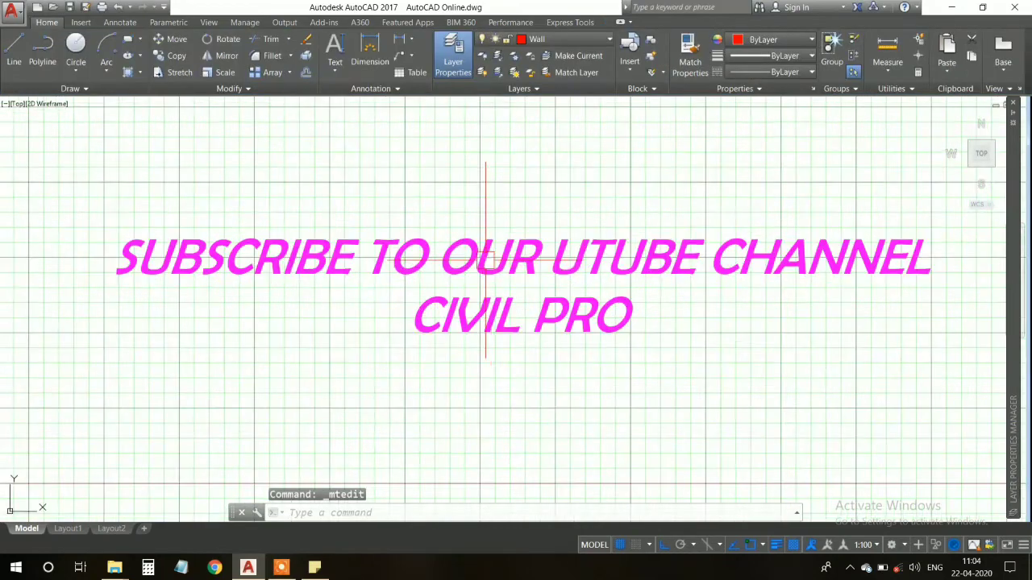
scroll(543, 283, "down", 1)
scroll(543, 284, "down", 1)
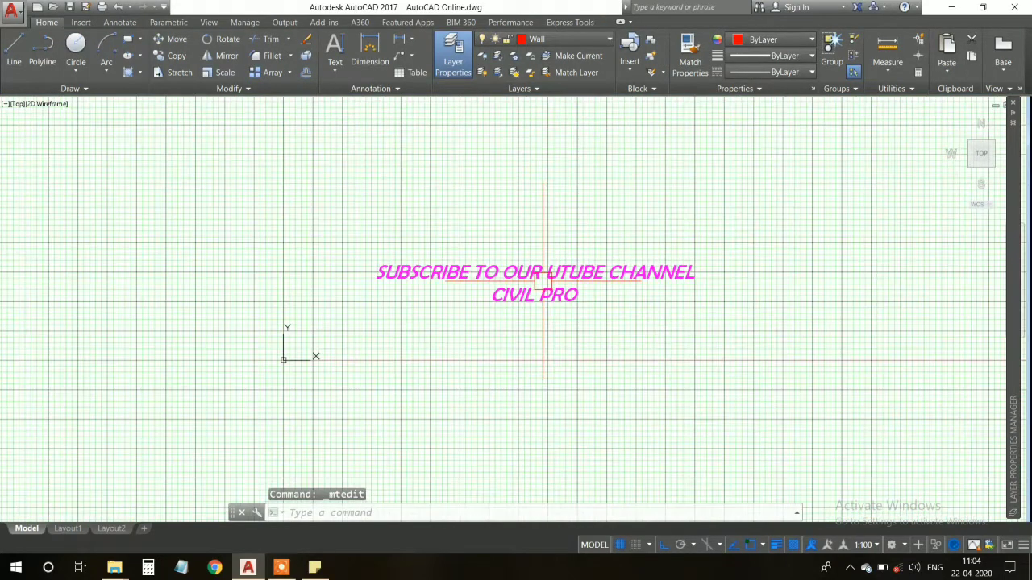
scroll(543, 284, "up", 2)
scroll(540, 280, "down", 1)
left_click(541, 280)
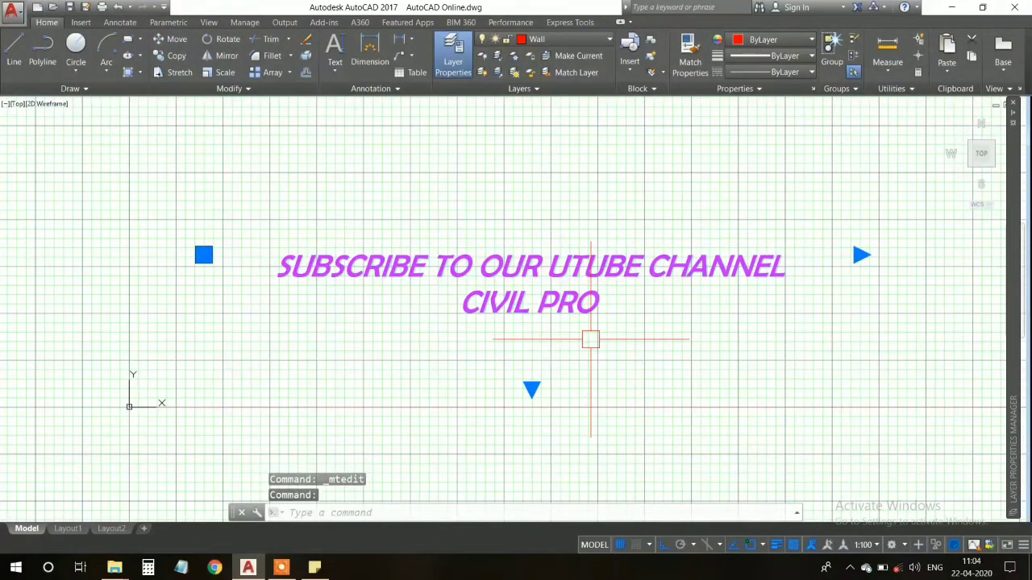
key("ctrl+x")
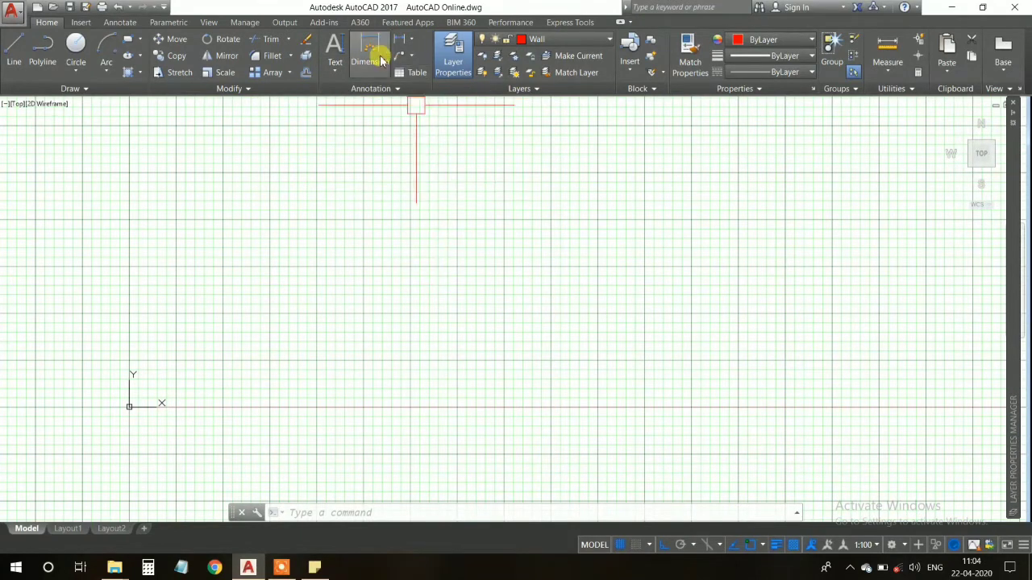
Step: Draw a red rectangle on the Wall layer near the drawing's centre, then clear the selection
left_click(194, 47)
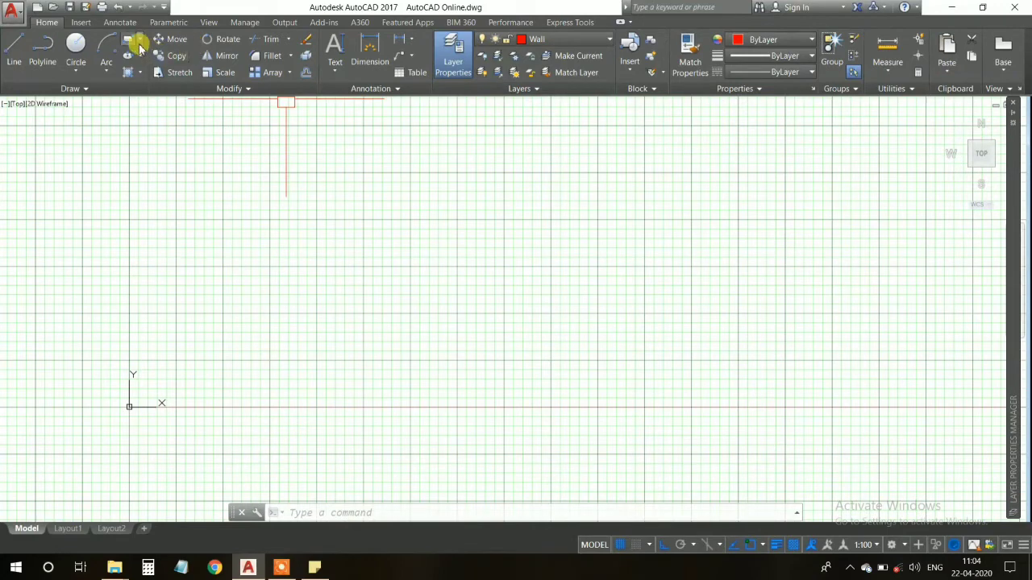
left_click(127, 39)
left_click(388, 245)
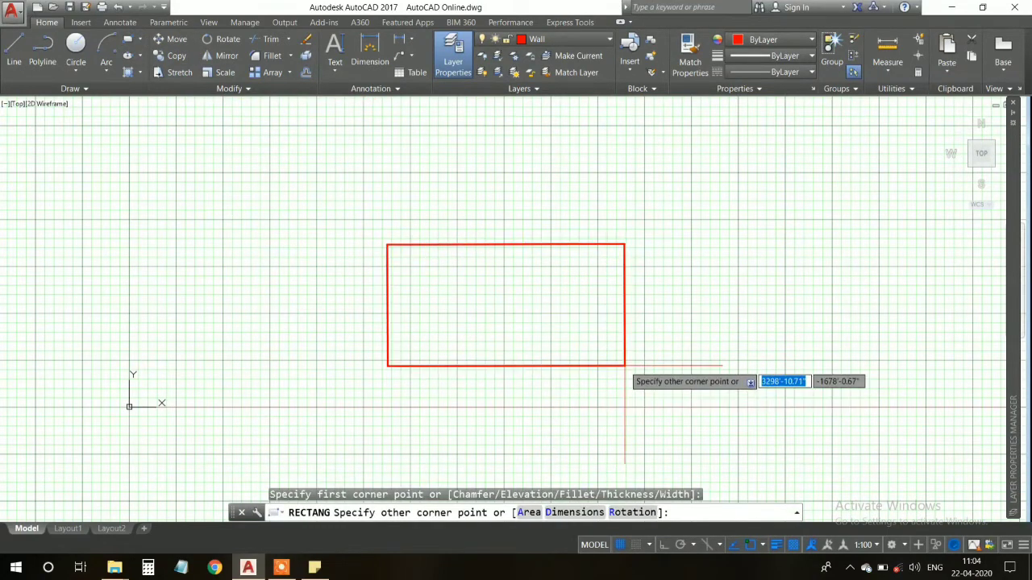
left_click(624, 366)
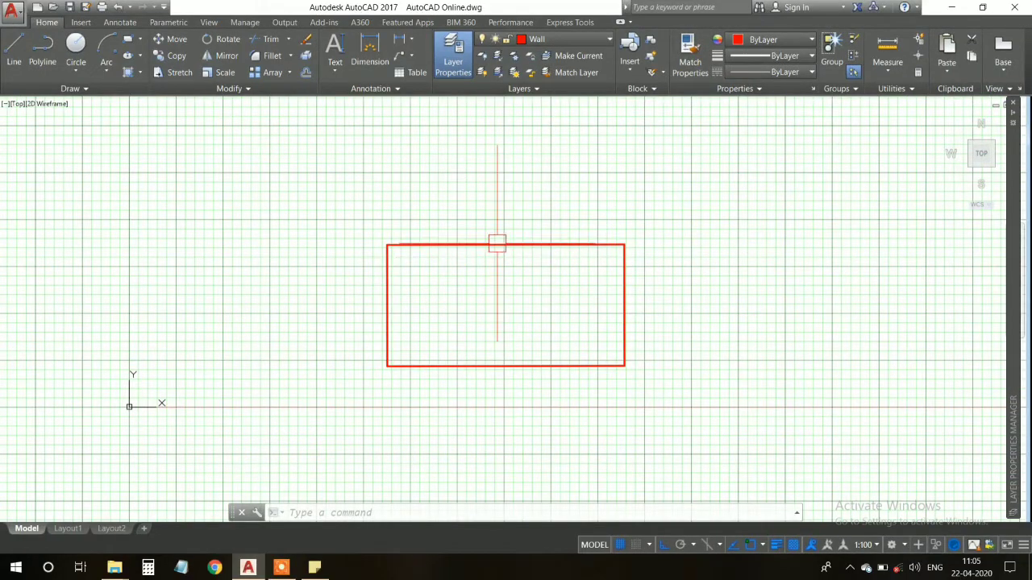
left_click(506, 244)
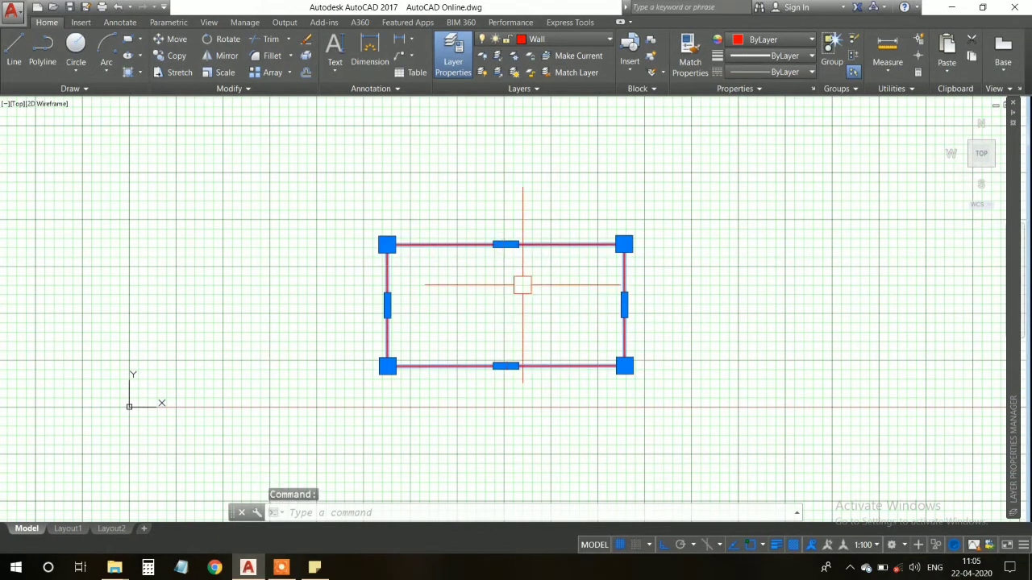
key("Escape")
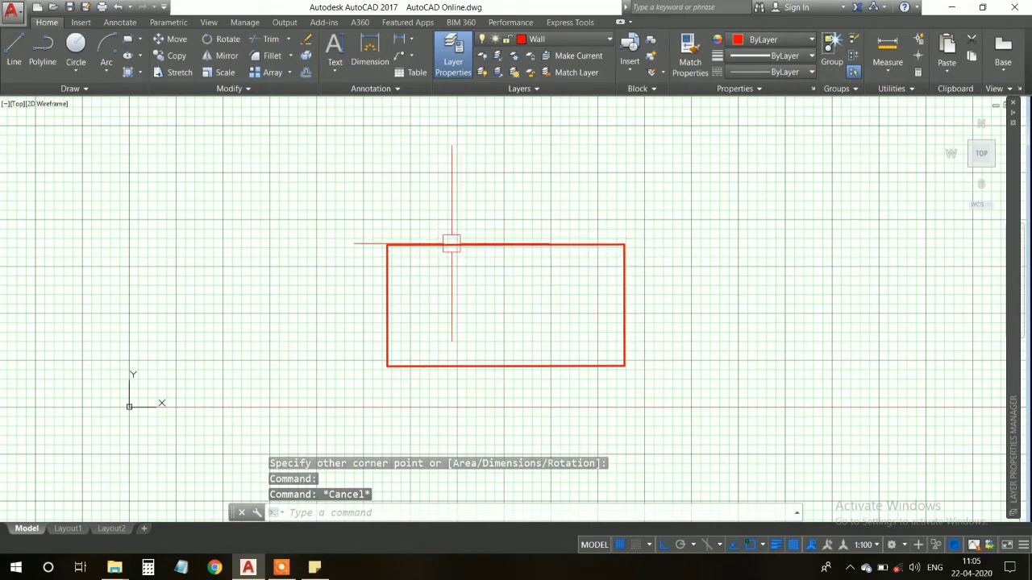
Step: Add a DIMLIN linear dimension of 3294'-11.9" along the rectangle's top edge
type("DI")
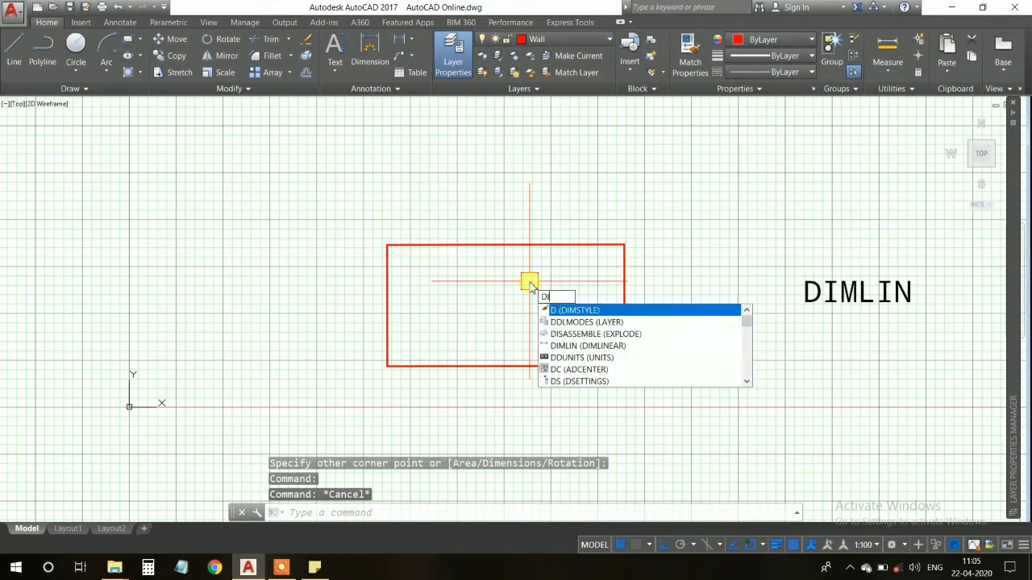
type("MLIN")
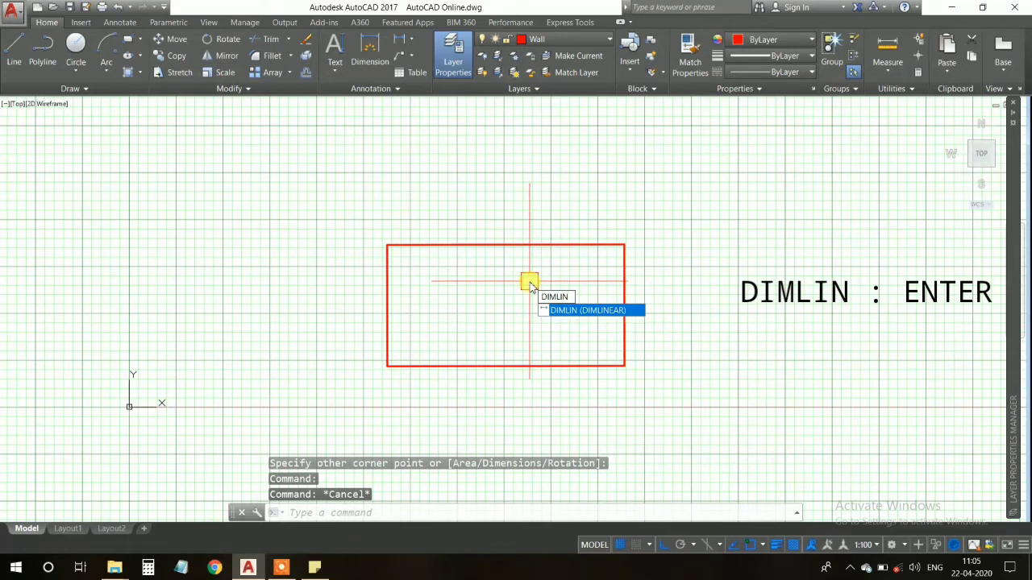
key("Return")
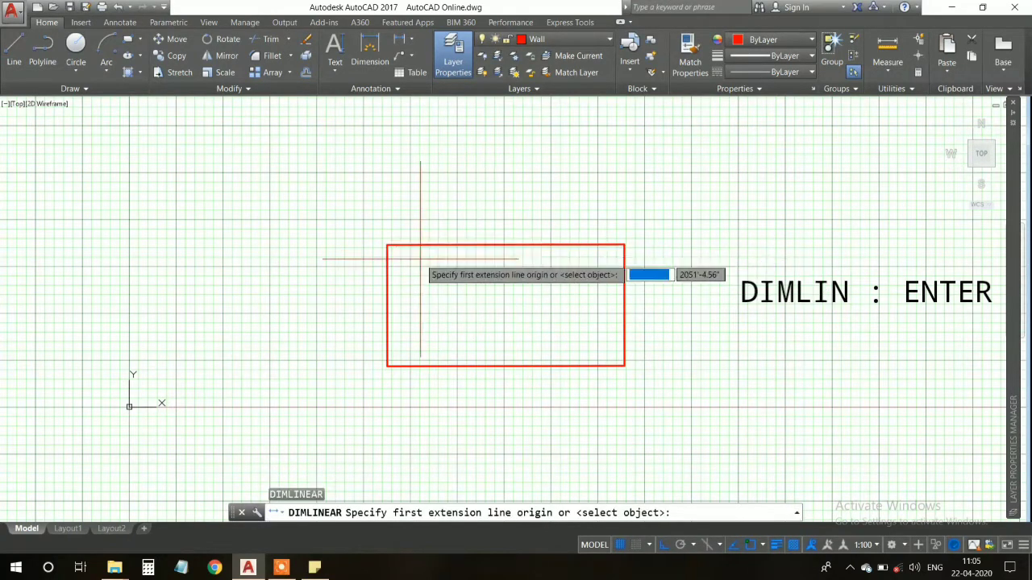
left_click(387, 245)
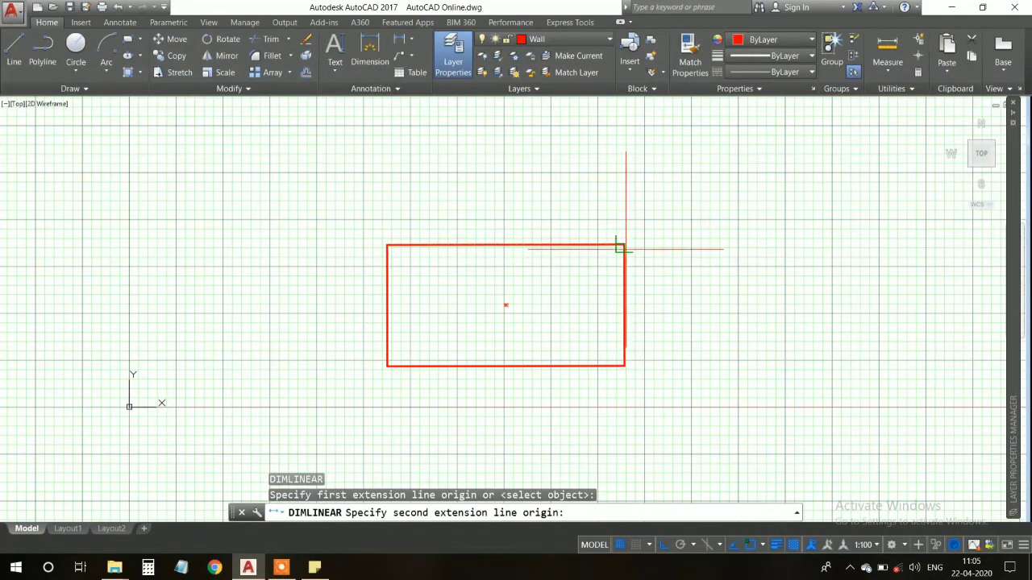
left_click(624, 245)
left_click(629, 214)
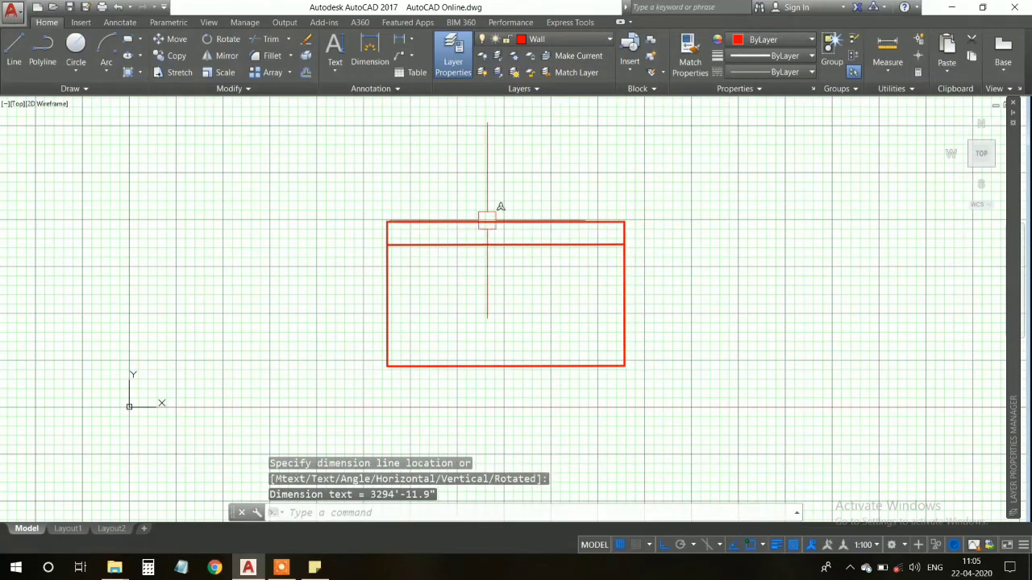
Step: Zoom to check the dimension, then cut the rectangle and its dimension from the drawing
scroll(511, 223, "up", 4)
scroll(625, 195, "up", 2)
scroll(698, 156, "up", 2)
scroll(698, 161, "up", 2)
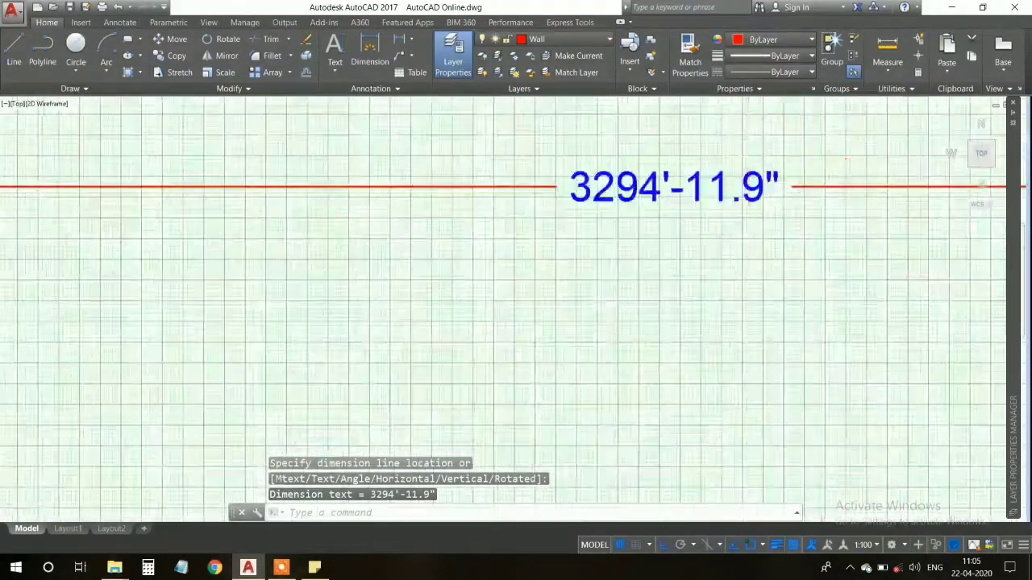
scroll(698, 177, "up", 1)
scroll(695, 197, "up", 2)
scroll(693, 203, "down", 6)
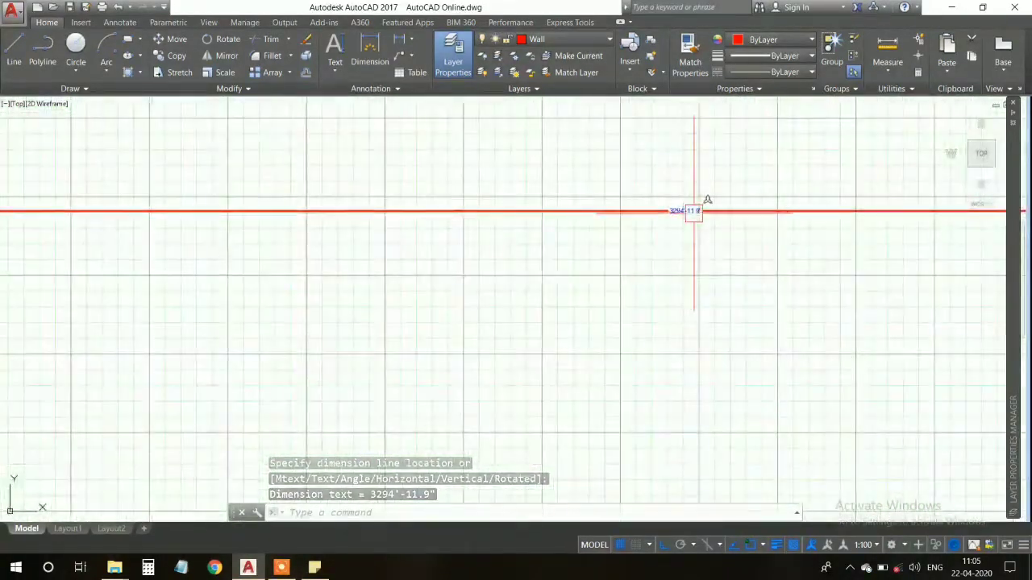
scroll(702, 214, "up", 5)
scroll(706, 215, "down", 2)
scroll(552, 205, "up", 2)
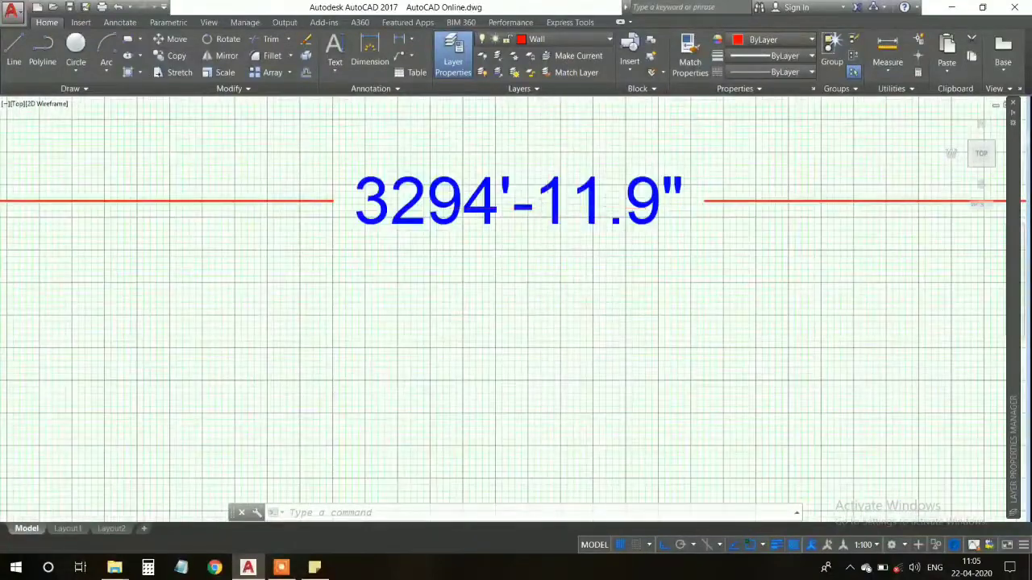
scroll(549, 207, "down", 3)
scroll(557, 218, "down", 2)
scroll(556, 219, "down", 3)
scroll(559, 225, "down", 1)
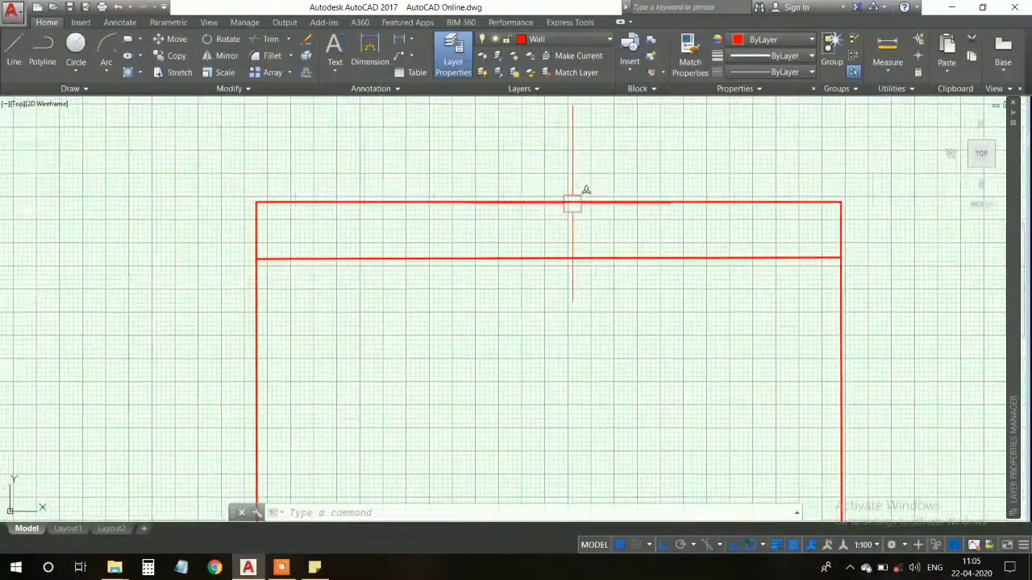
left_click(572, 202)
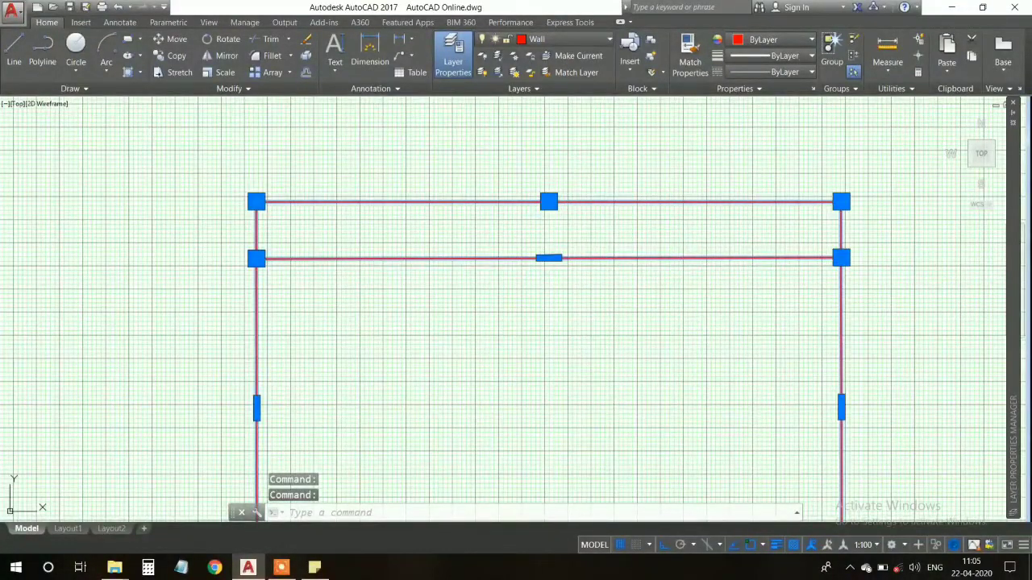
key("ctrl+x")
Step: Draw a new rectangle and dimension its top edge at 114'-9.9"
left_click(126, 38)
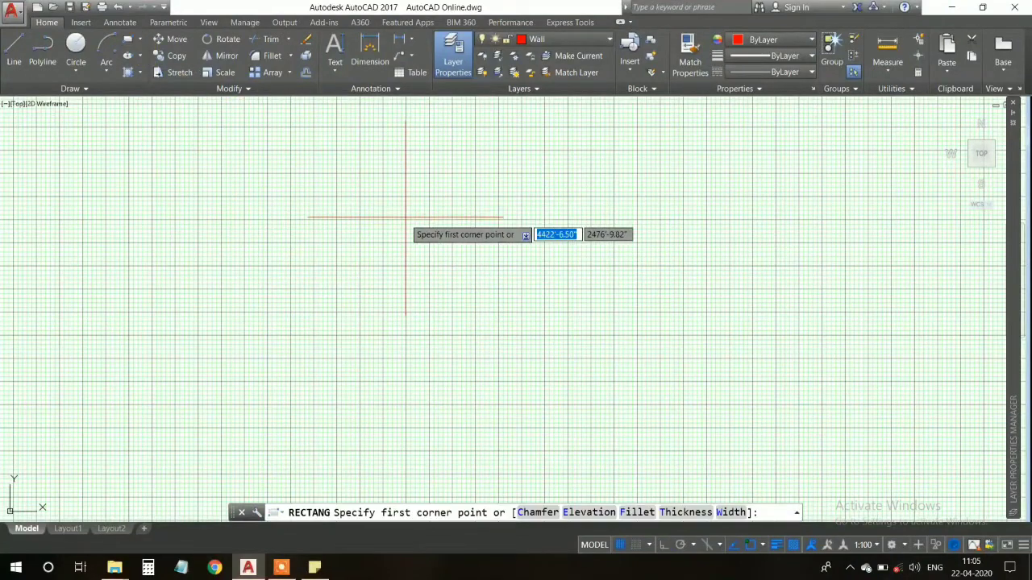
left_click(387, 202)
left_click(518, 307)
type("DIMLIN")
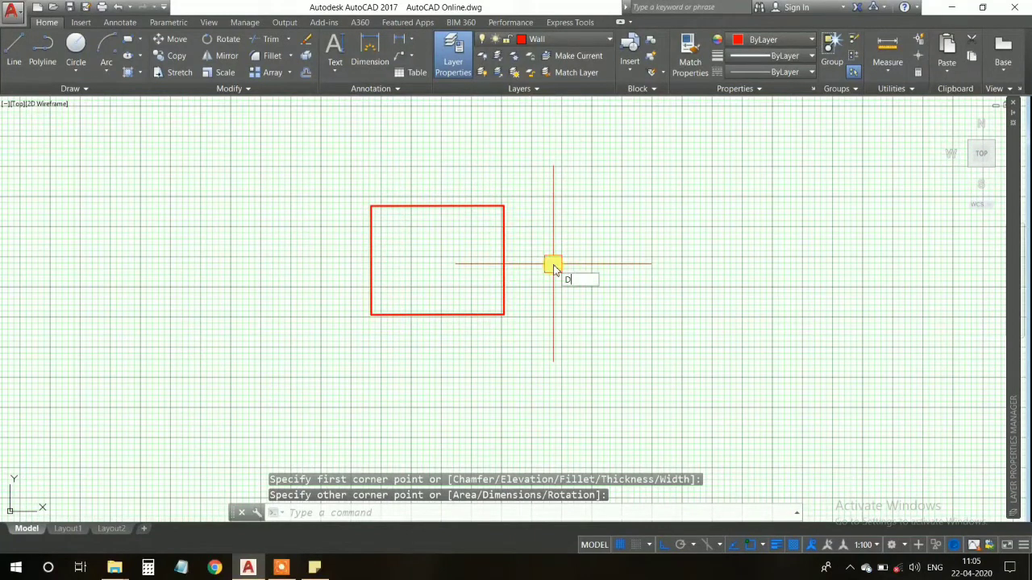
key("Return")
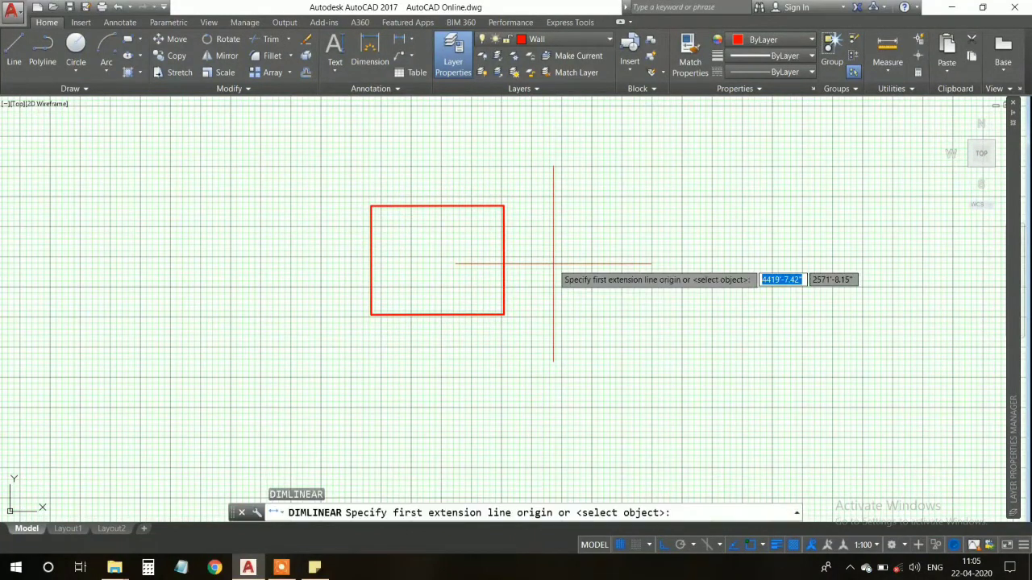
left_click(371, 206)
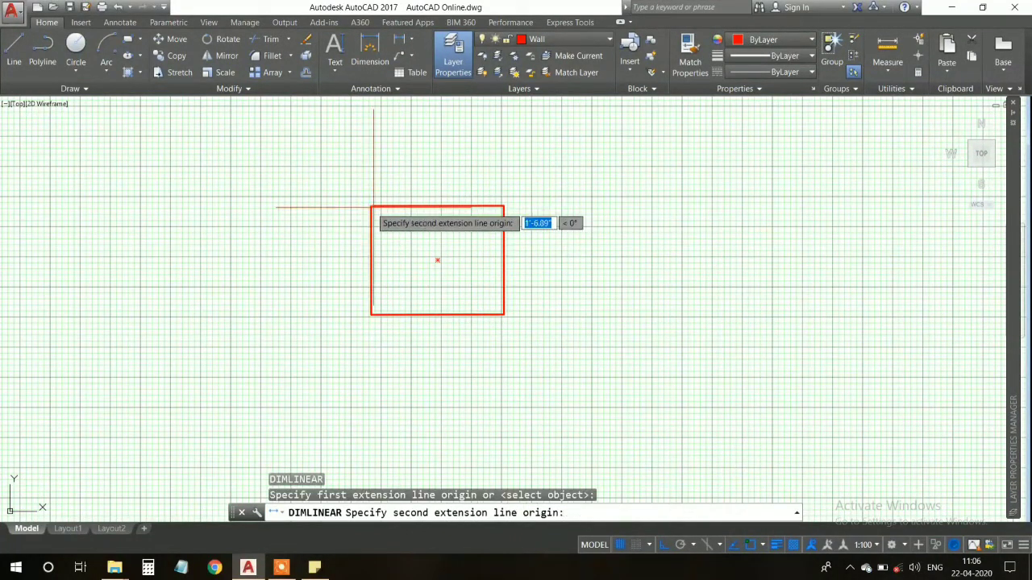
left_click(503, 206)
left_click(464, 177)
Step: Cut the new rectangle and its dimension out of the drawing
scroll(452, 167, "up", 3)
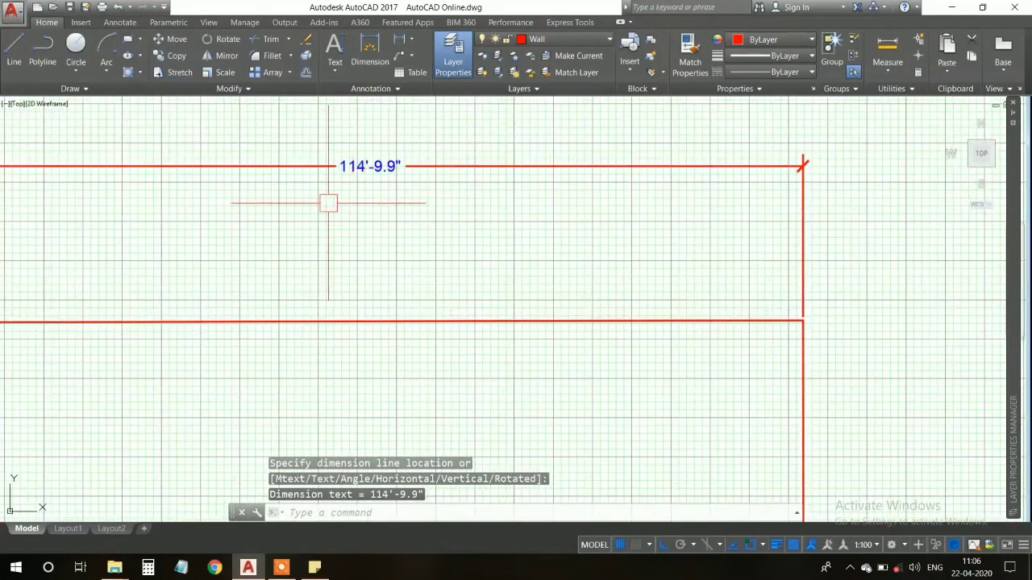
scroll(354, 151, "up", 5)
scroll(383, 195, "down", 8)
scroll(395, 201, "down", 3)
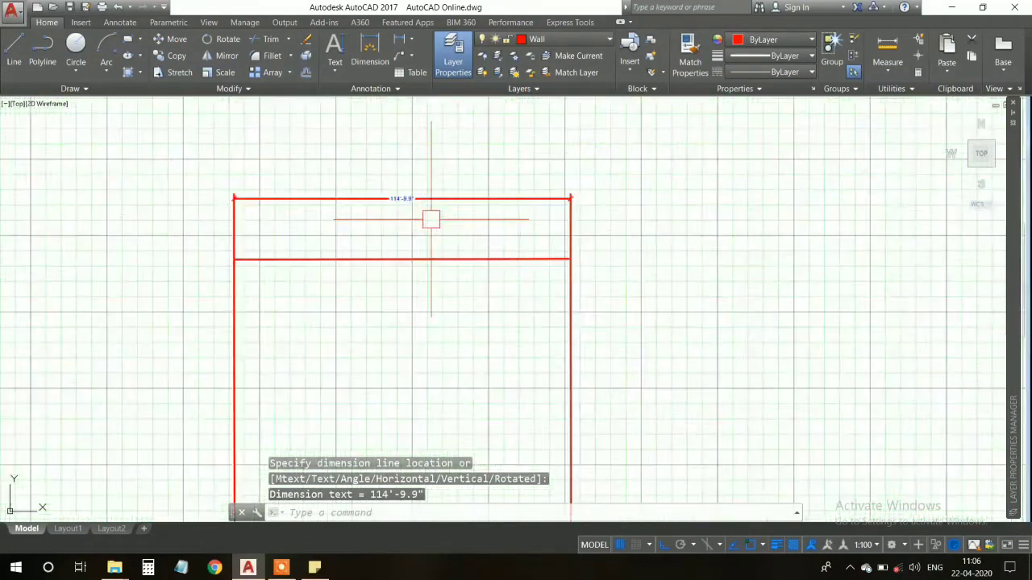
scroll(428, 219, "down", 2)
key("Escape")
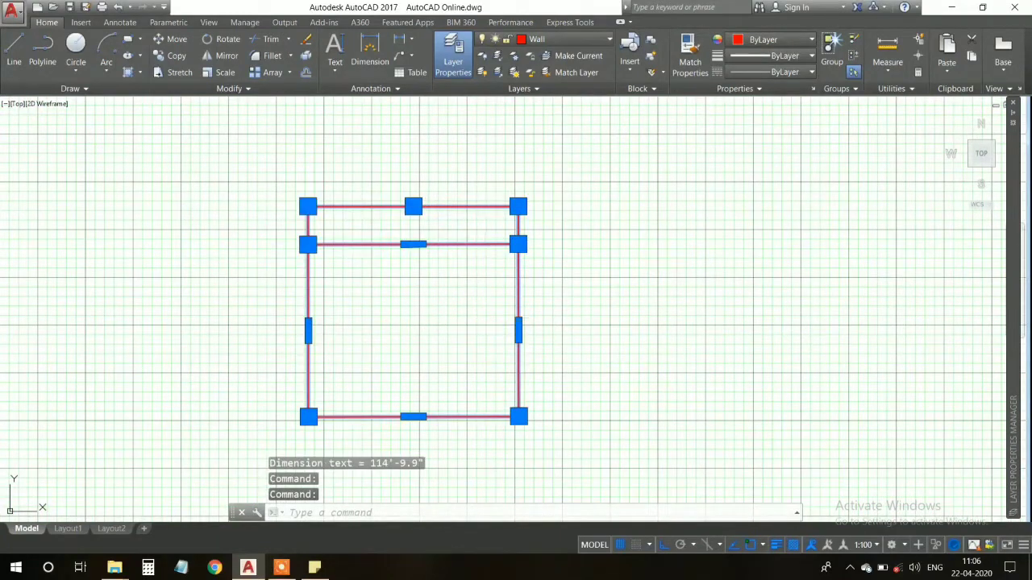
key("ctrl+x")
Step: Zoom to show the whole drawing, then start a rectangle at its first corner
type("z")
key("Return")
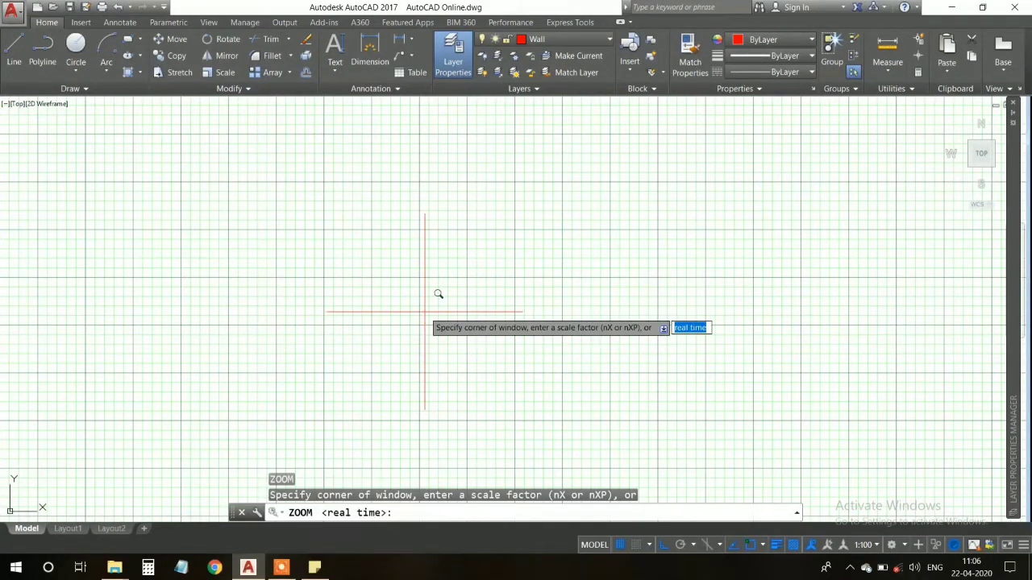
type("A")
key("Return")
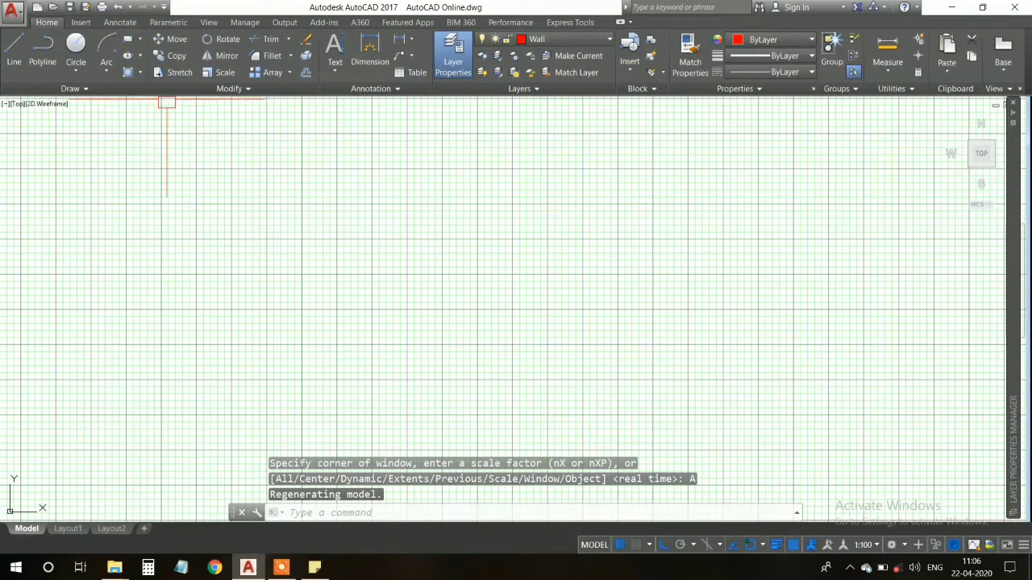
type("RECT")
key("Return")
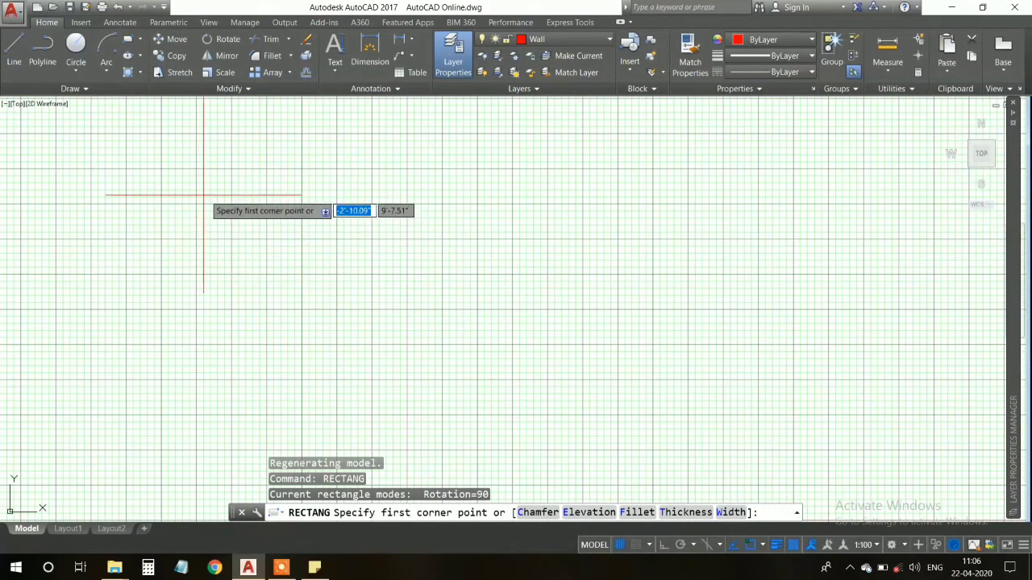
left_click(141, 264)
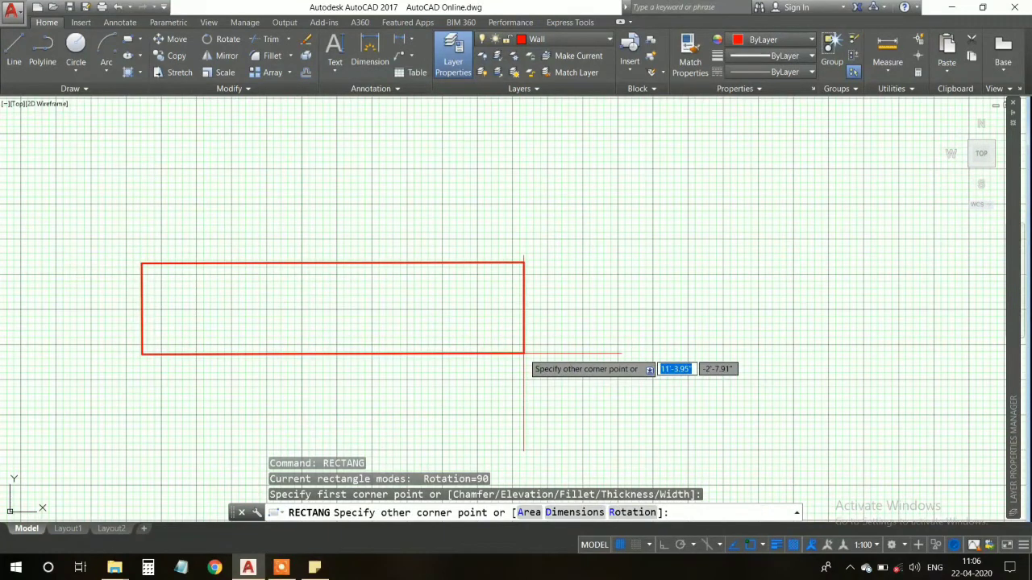
Step: Size the rectangle 15' long by 20' wide and centre it in view
type("D")
key("Return")
type("15")
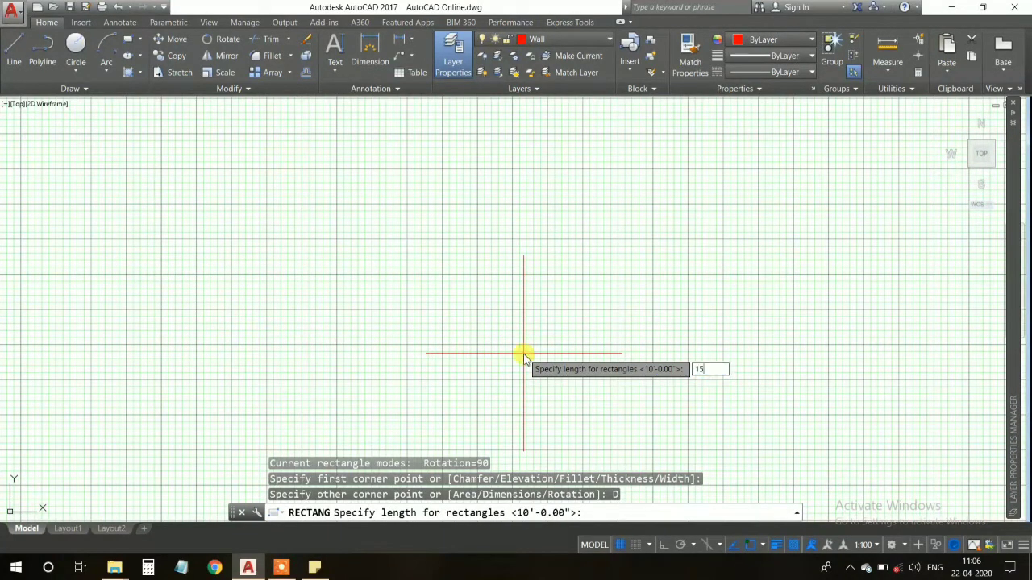
key("Return")
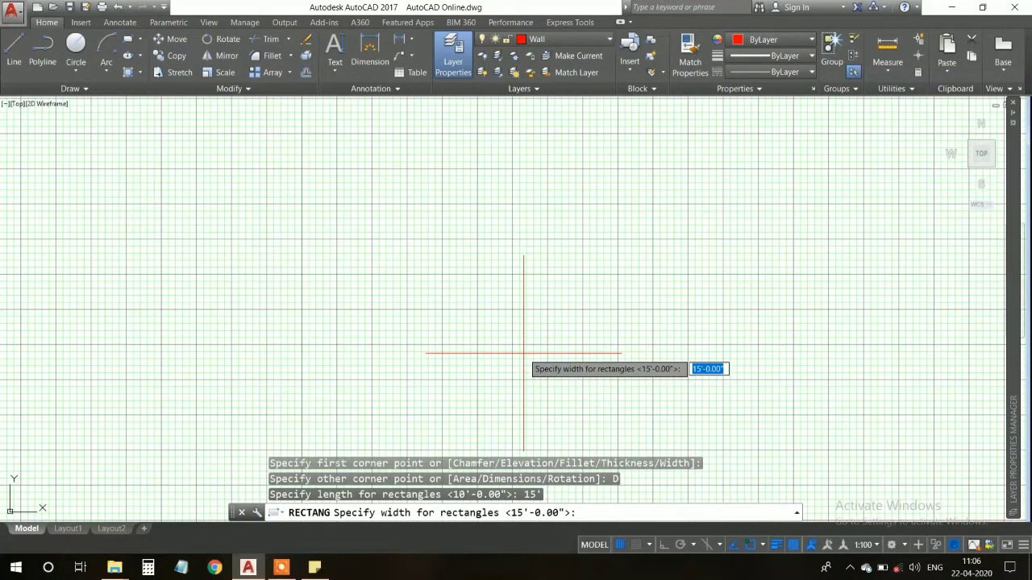
type("20")
key("Return")
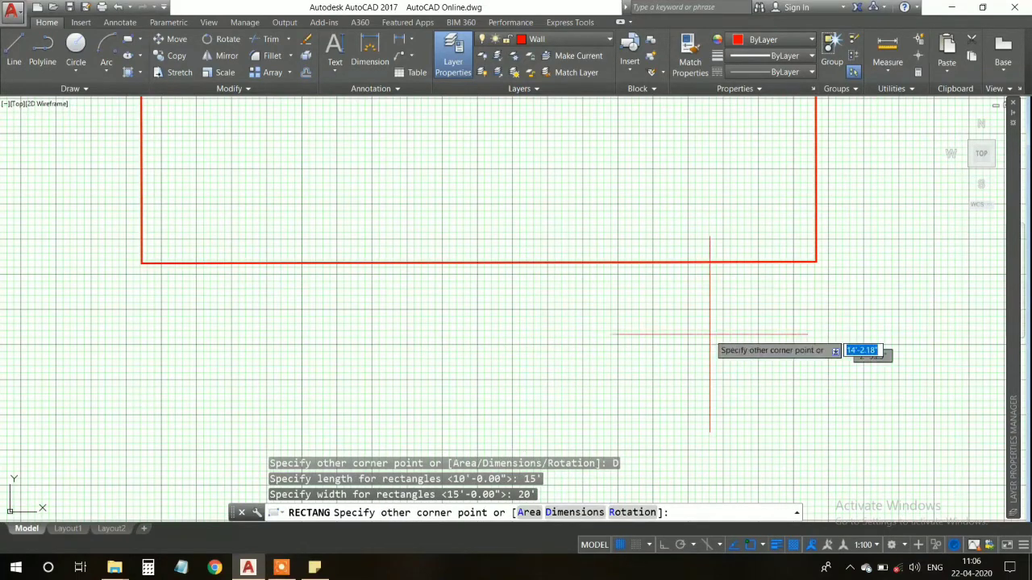
left_click(801, 260)
scroll(802, 260, "down", 4)
middle_click_drag(744, 290, 580, 291)
scroll(577, 283, "up", 2)
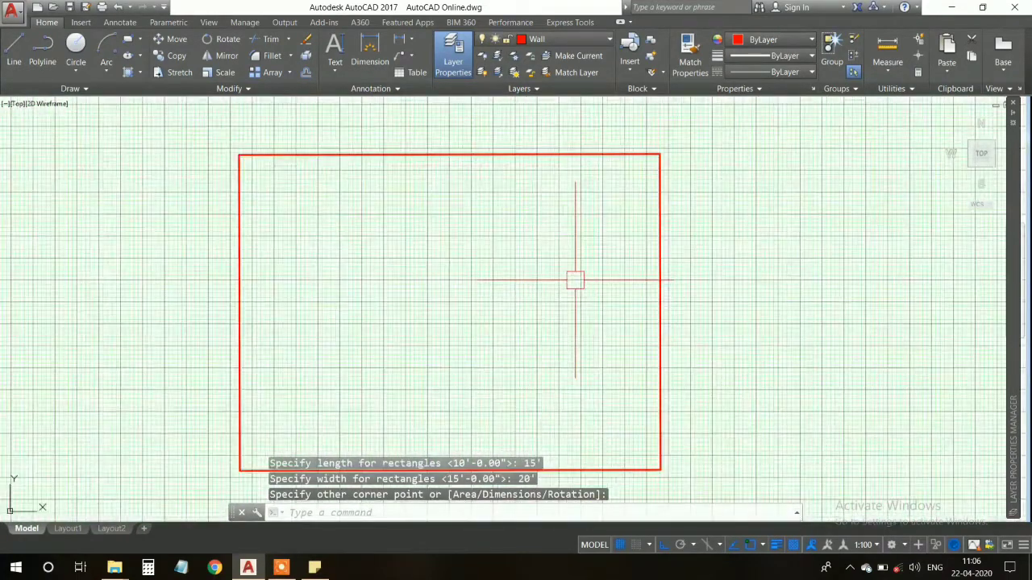
scroll(514, 195, "down", 4)
scroll(484, 183, "down", 4)
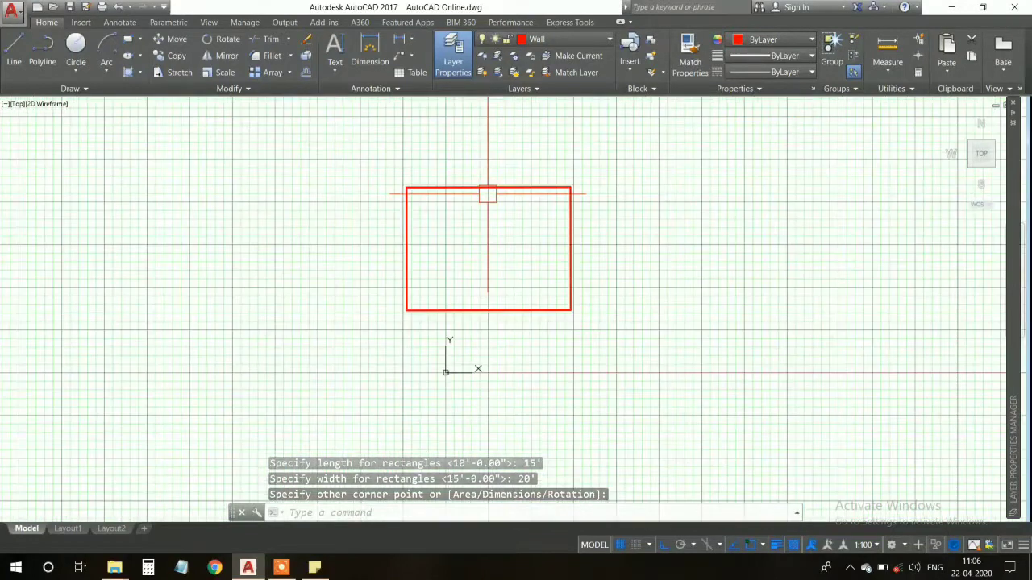
scroll(478, 189, "up", 2)
scroll(468, 189, "up", 2)
type("DIMLI")
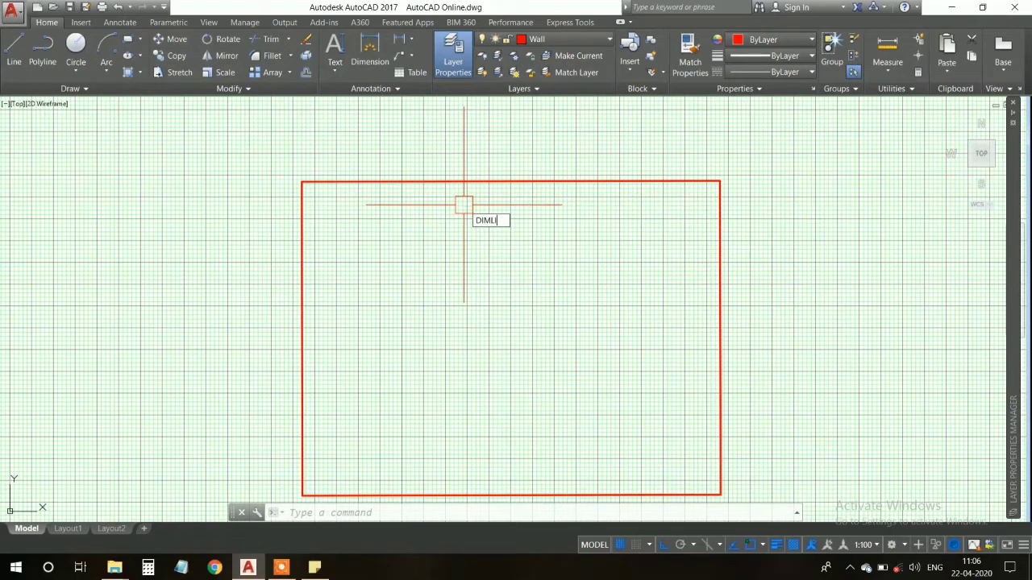
Step: Dimension the rectangle from its top-left to top-right corner, placing the 20' dimension above
type("N")
key("Return")
left_click(302, 182)
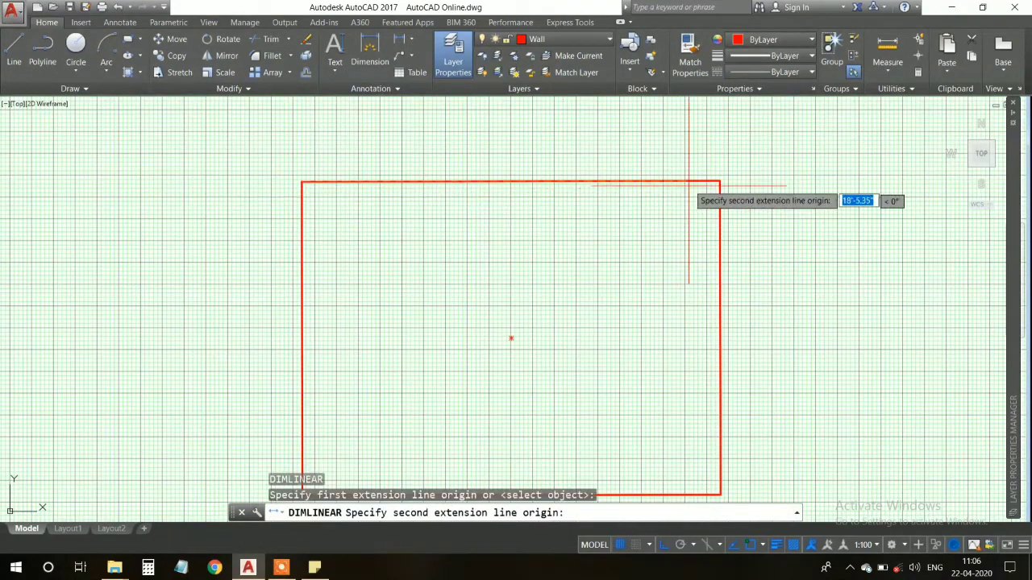
left_click(719, 182)
left_click(648, 151)
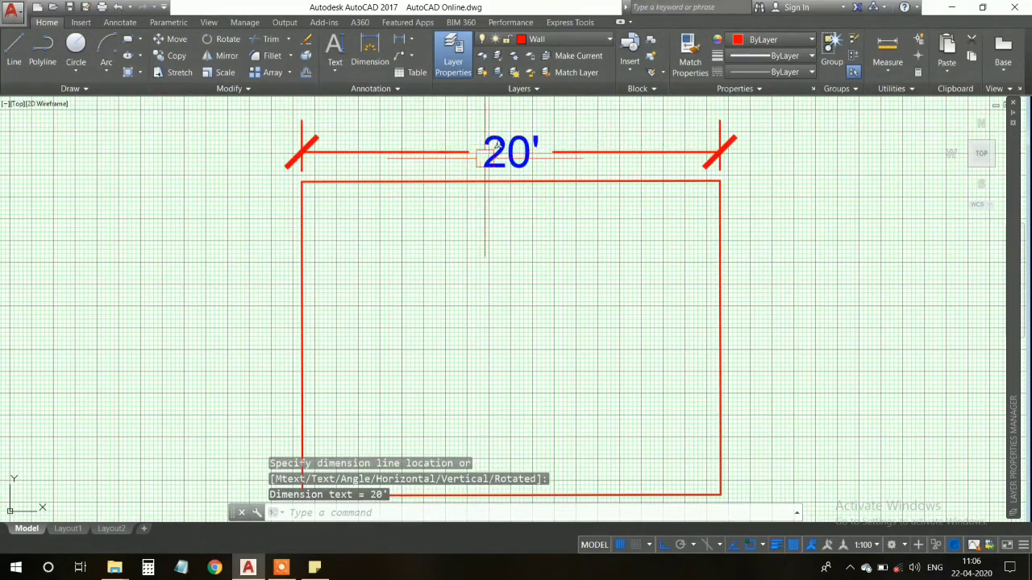
scroll(487, 154, "down", 2)
scroll(492, 153, "up", 4)
scroll(495, 154, "down", 2)
scroll(500, 153, "down", 2)
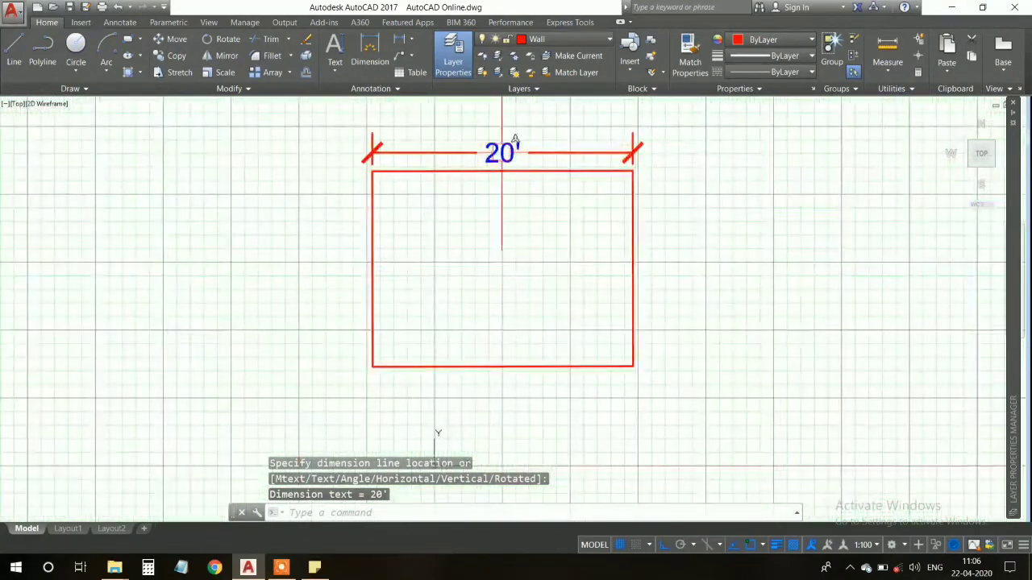
middle_click_drag(501, 153, 470, 157)
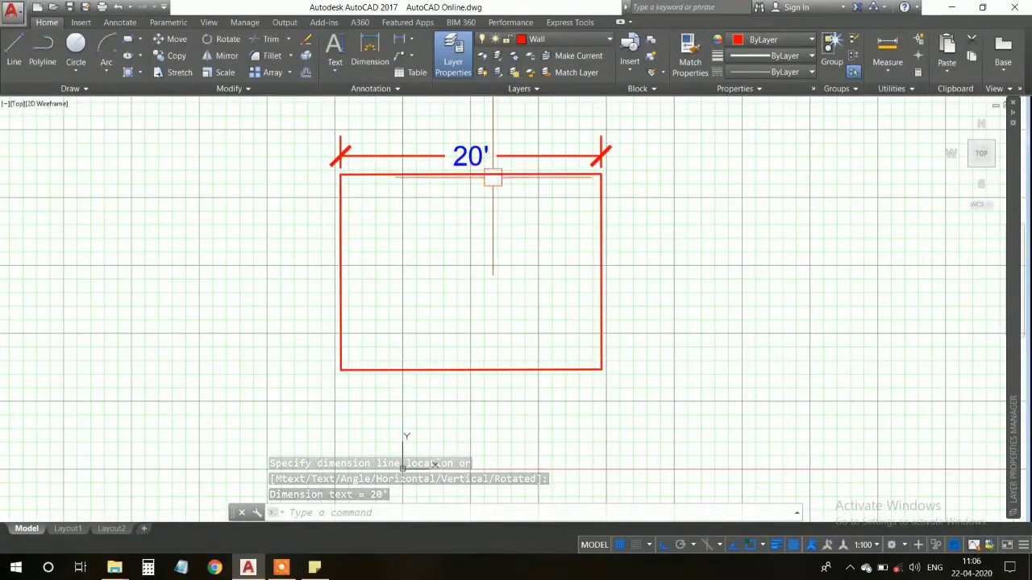
mouse_move(583, 229)
middle_mouse_down()
mouse_move(305, 224)
mouse_move(231, 252)
middle_mouse_up()
Step: Turn Ortho off and draw a closed polyline triangle beside the rectangle
left_click(43, 52)
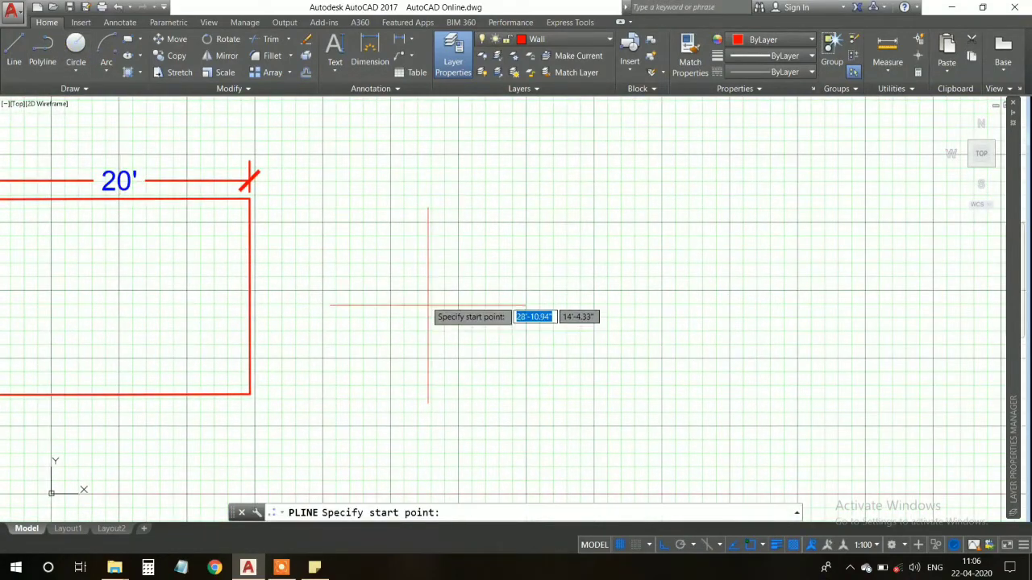
left_click(664, 545)
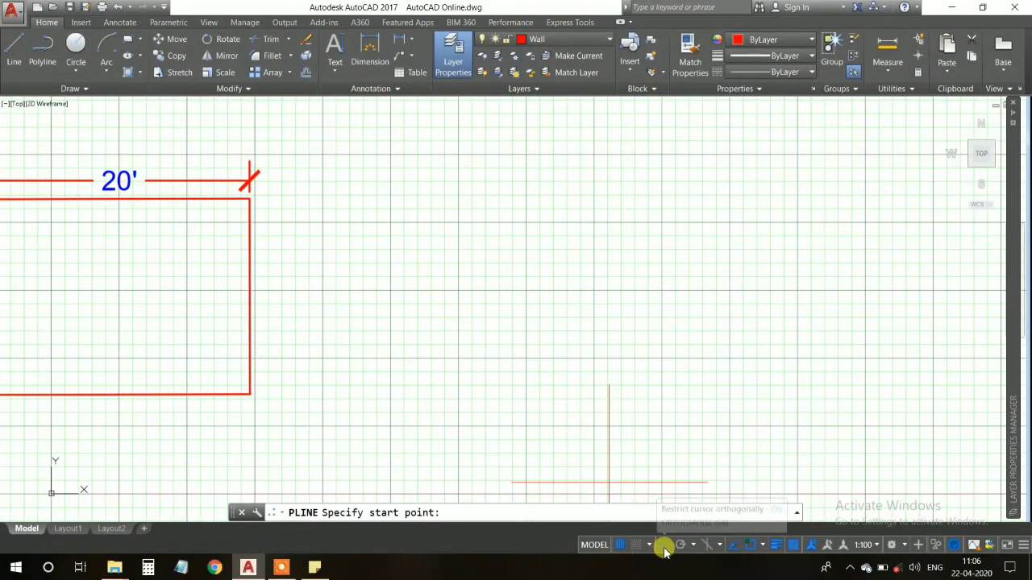
left_click(461, 391)
left_click(611, 151)
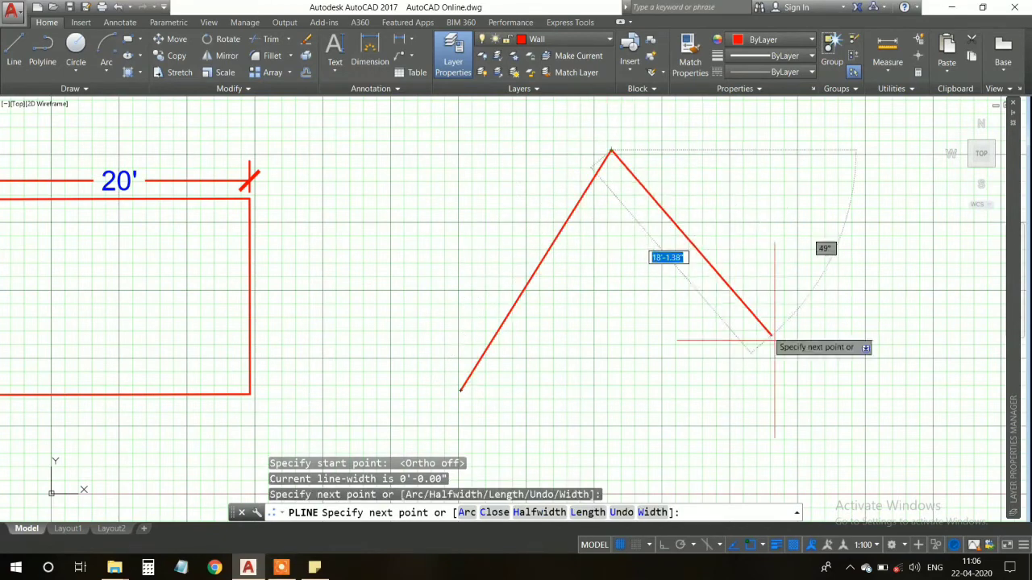
left_click(743, 386)
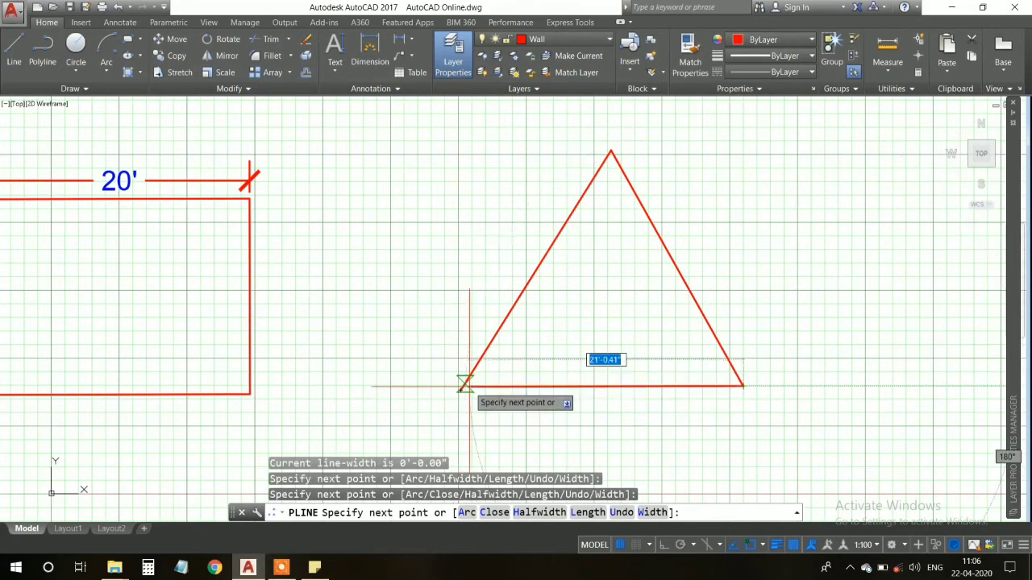
left_click(461, 387)
key("Escape")
scroll(525, 388, "down", 2)
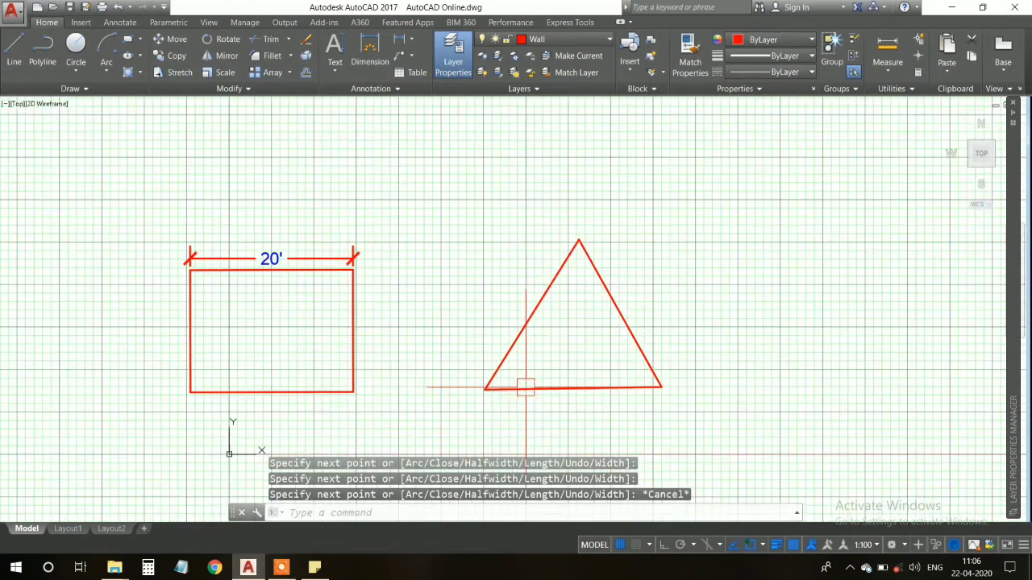
scroll(534, 362, "down", 1)
scroll(573, 320, "up", 4)
scroll(564, 295, "down", 3)
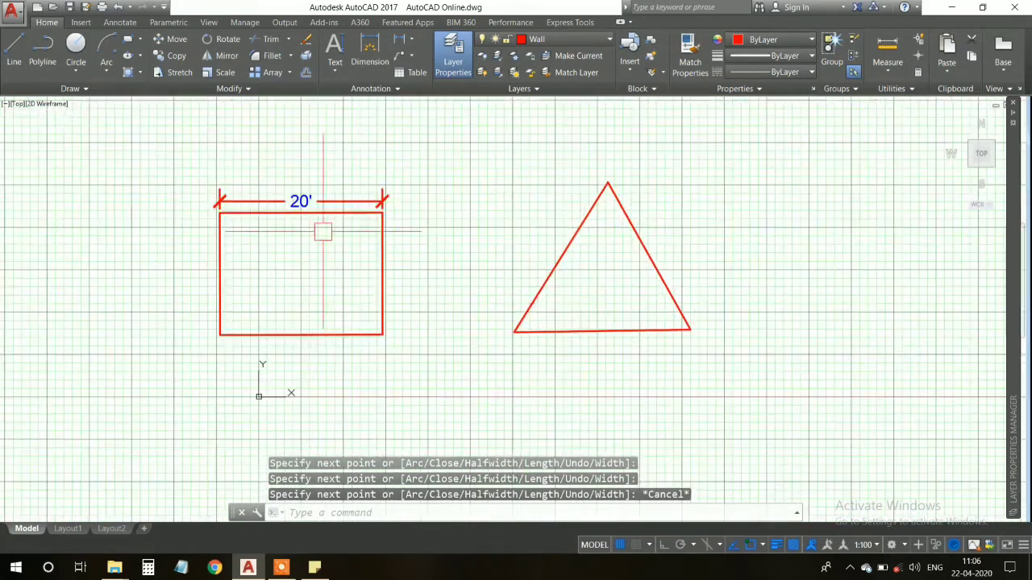
Step: Draw two red circles right of the triangle, one above the other
left_click(76, 49)
left_click(841, 212)
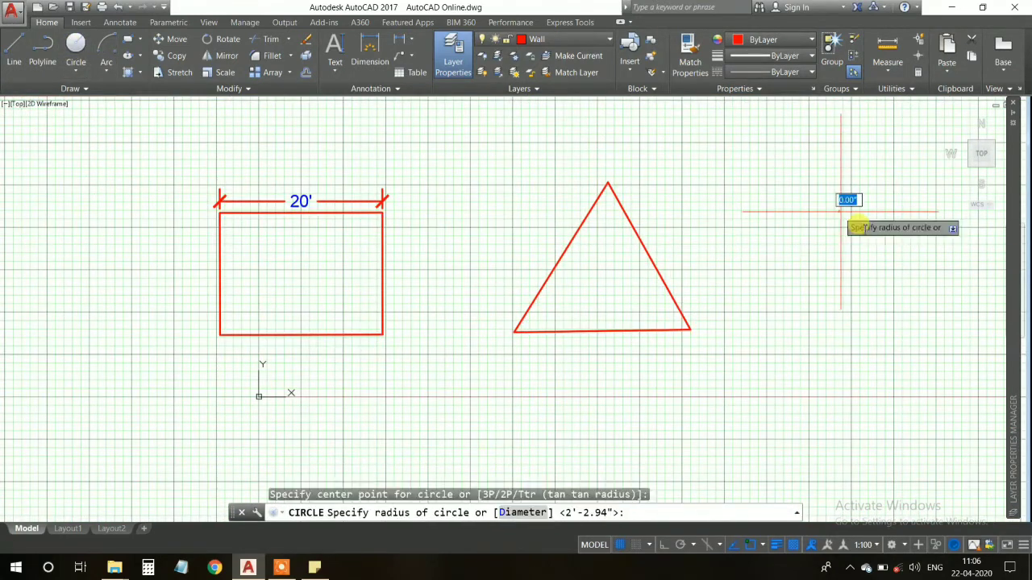
left_click(890, 270)
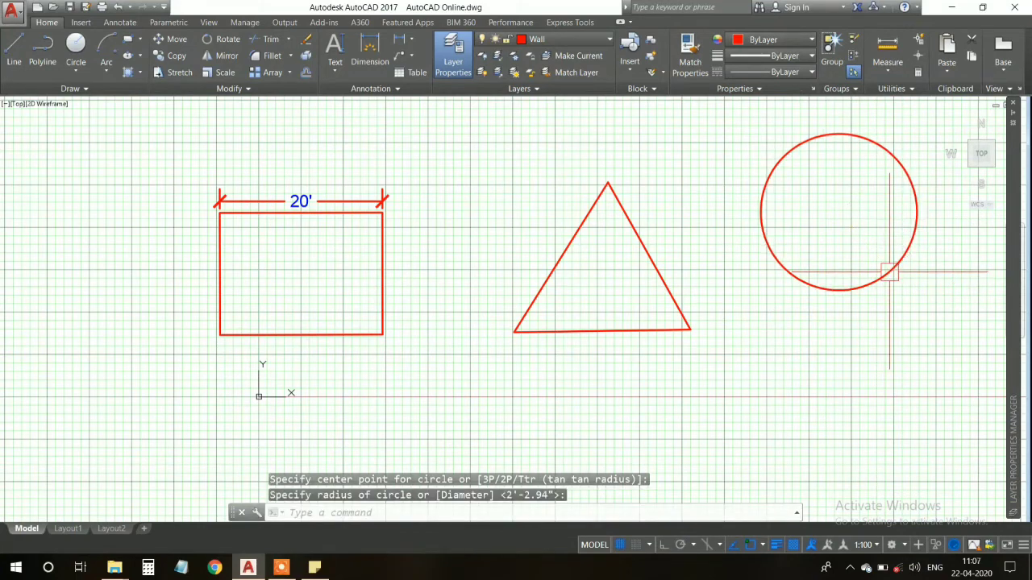
middle_click_drag(889, 270, 645, 238)
scroll(637, 258, "down", 2)
left_click(73, 43)
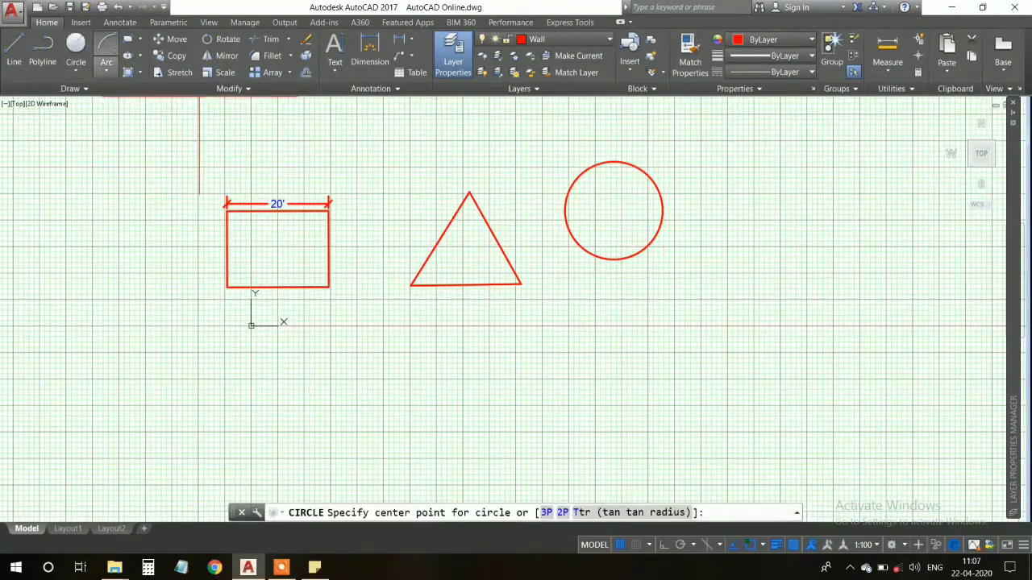
left_click(606, 335)
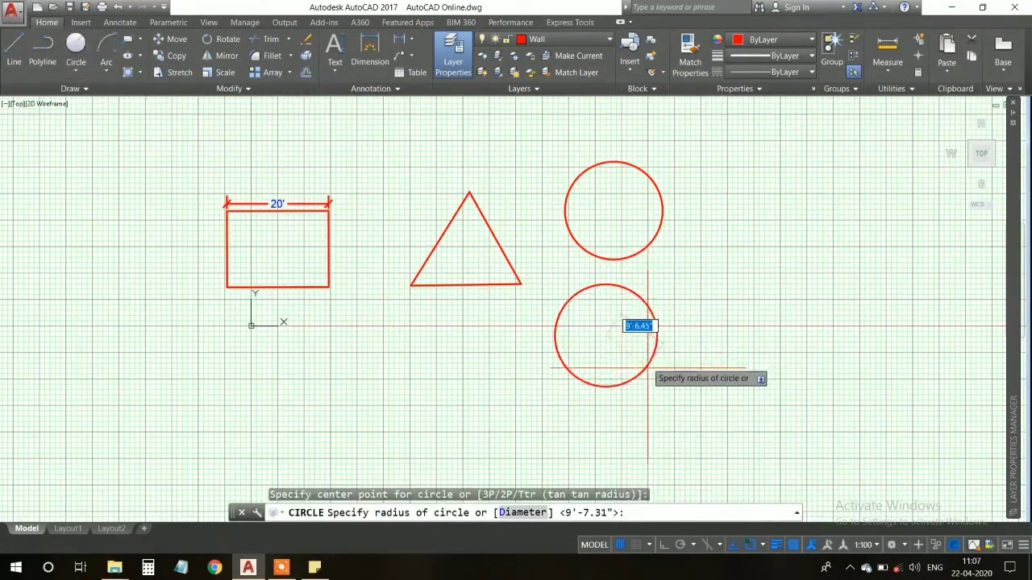
left_click(650, 363)
scroll(619, 330, "down", 2)
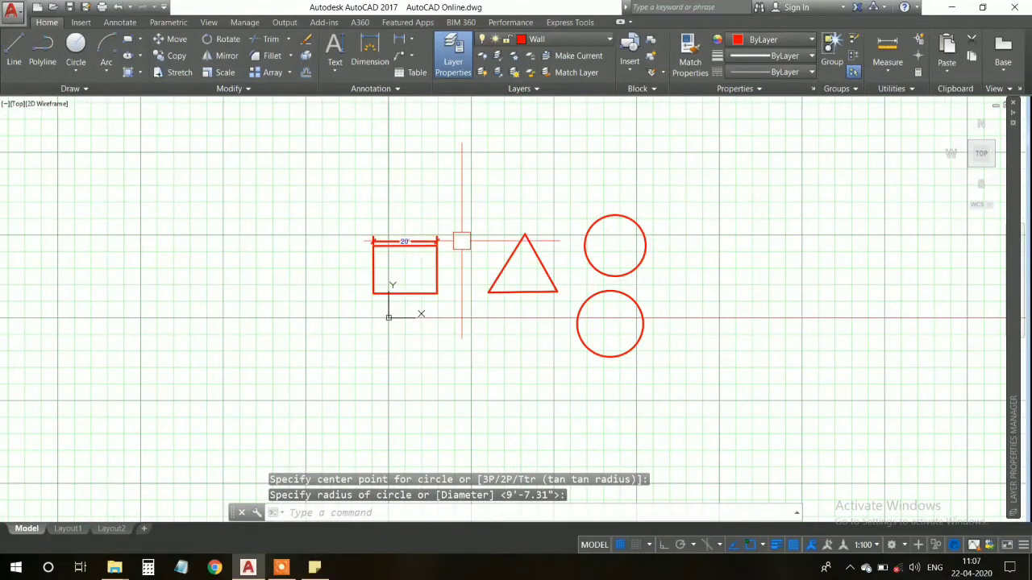
left_click(43, 50)
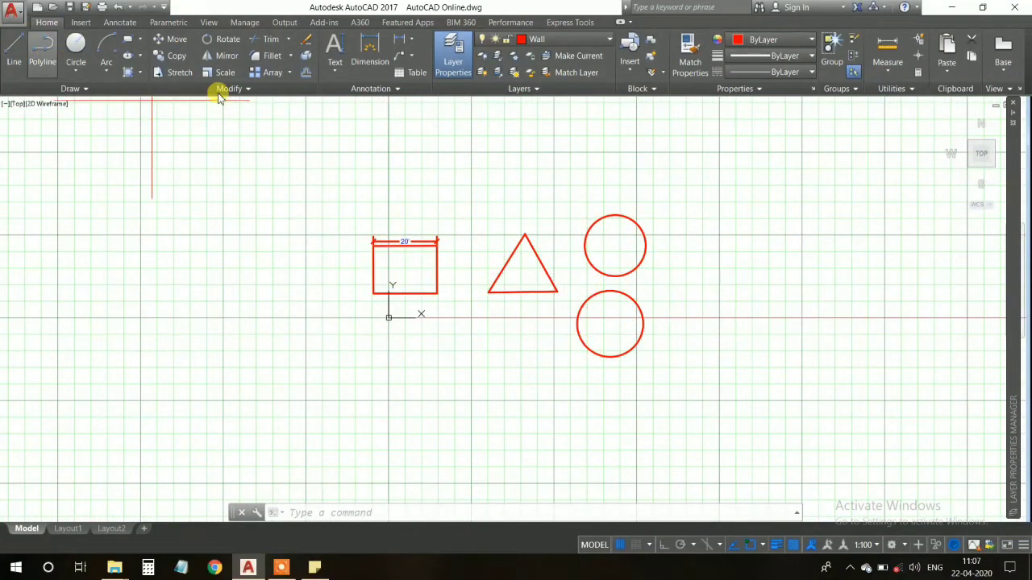
Step: Draw an open two-segment polyline: a slanted line down, then a horizontal base rightward
left_click(794, 191)
left_click(691, 393)
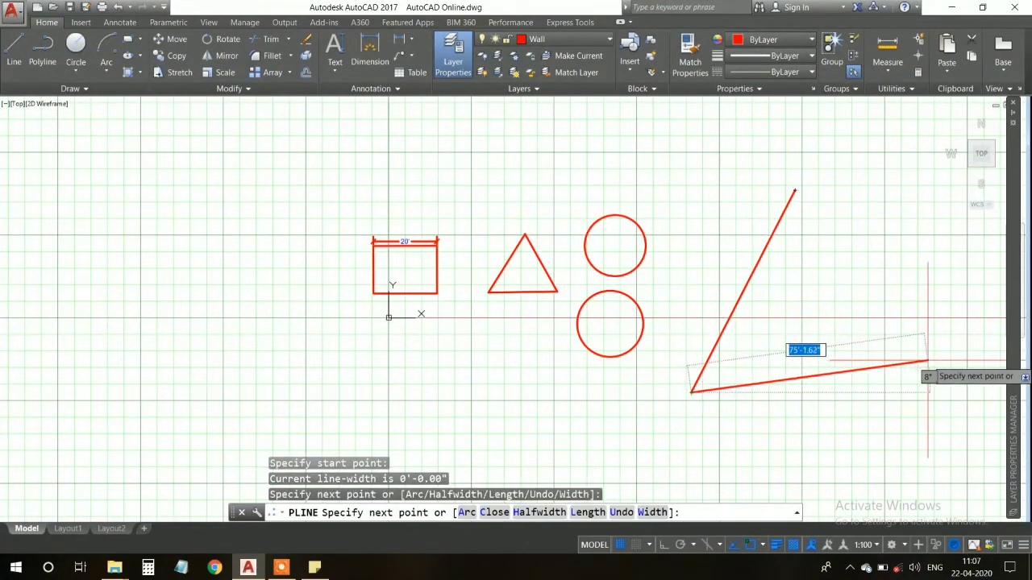
left_click(933, 393)
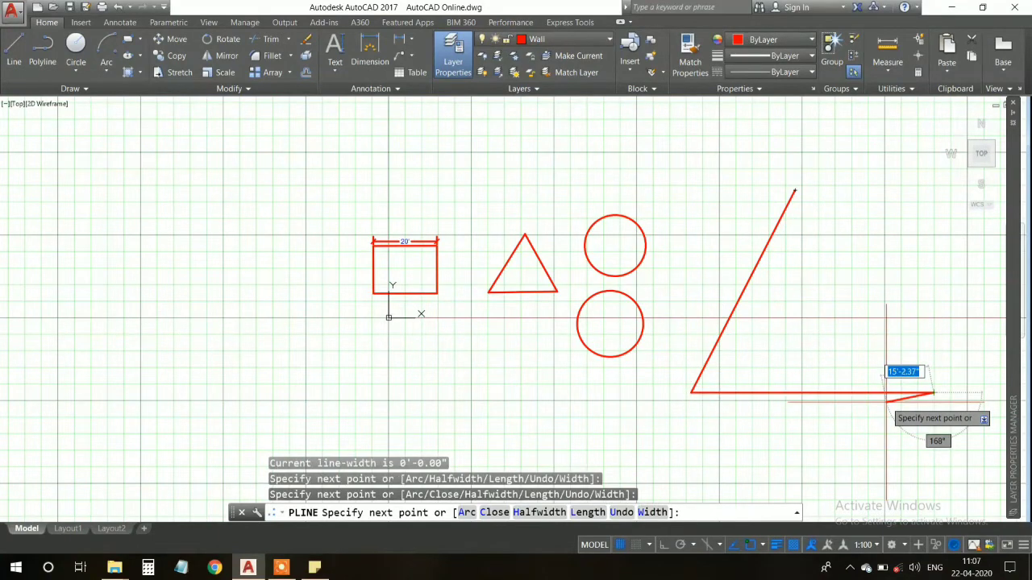
key("Escape")
Step: Centre the triangle in view, select it to inspect its vertices, then deselect it
scroll(405, 287, "up", 6)
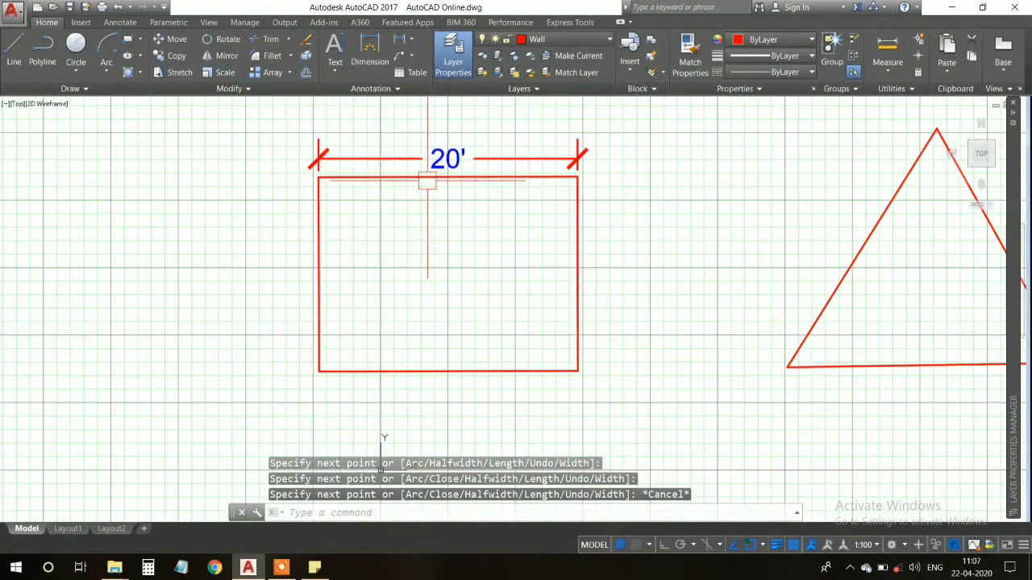
scroll(443, 145, "up", 2)
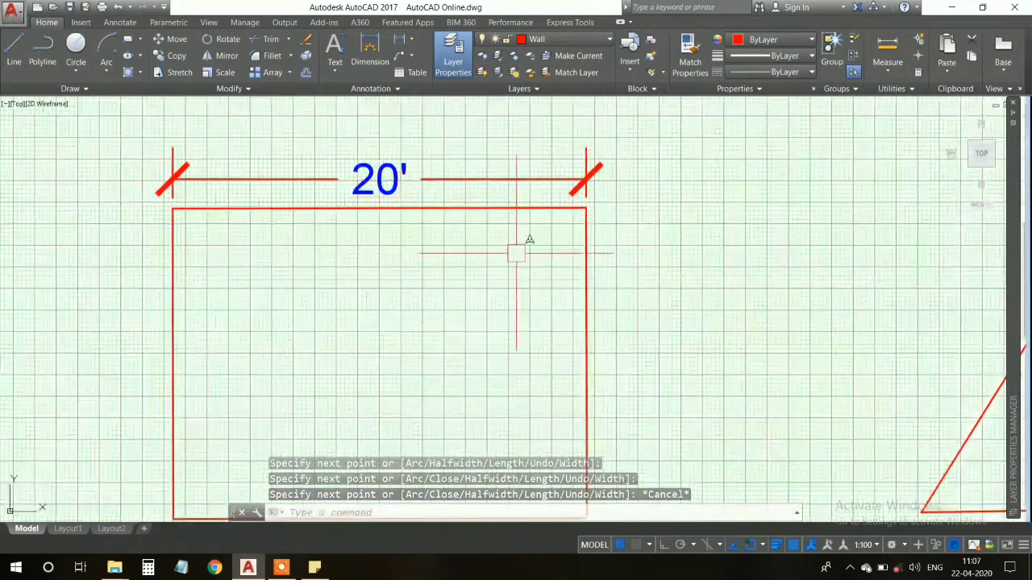
scroll(609, 294, "down", 2)
middle_click_drag(955, 300, 606, 277)
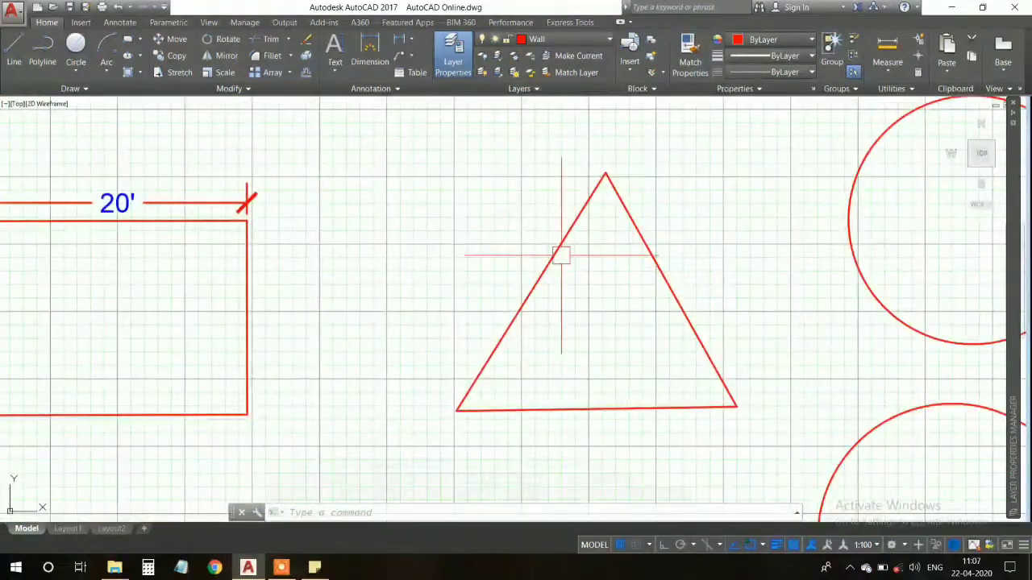
left_click(563, 241)
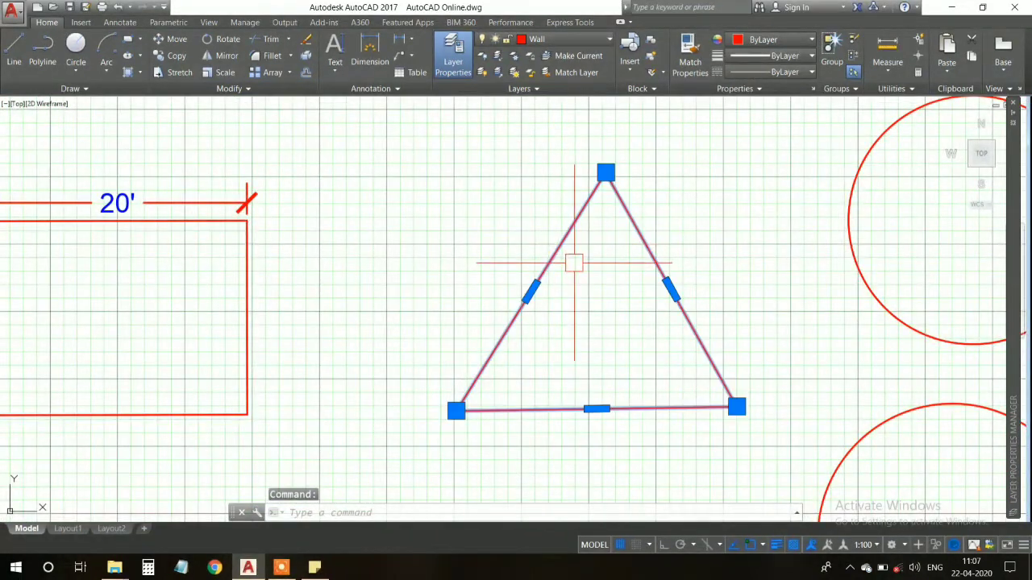
key("Escape")
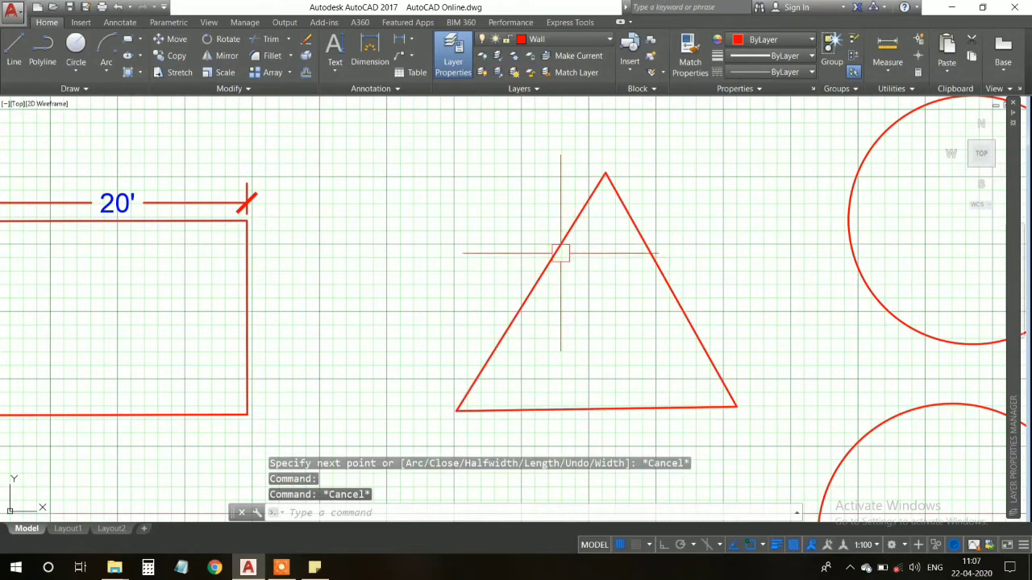
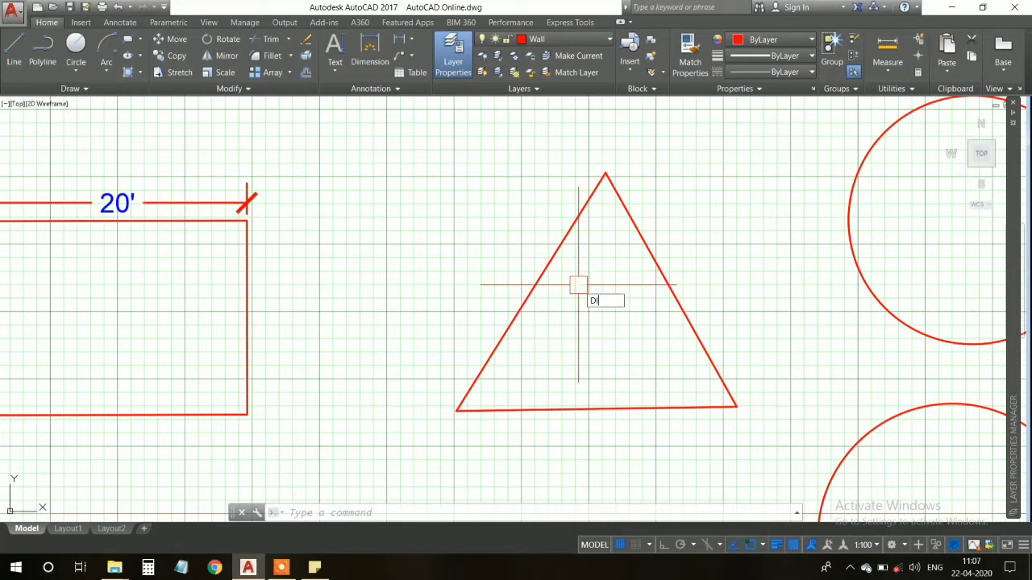
Step: Add a vertical 18'-5.1" dimension from the triangle's lower-left corner to its apex, placed on the left
key("Return")
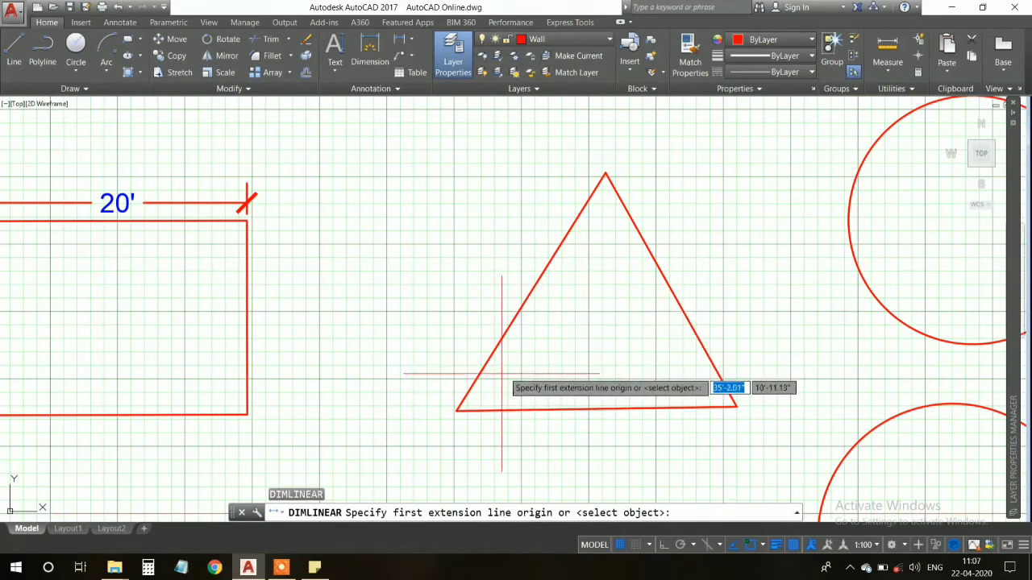
left_click(456, 410)
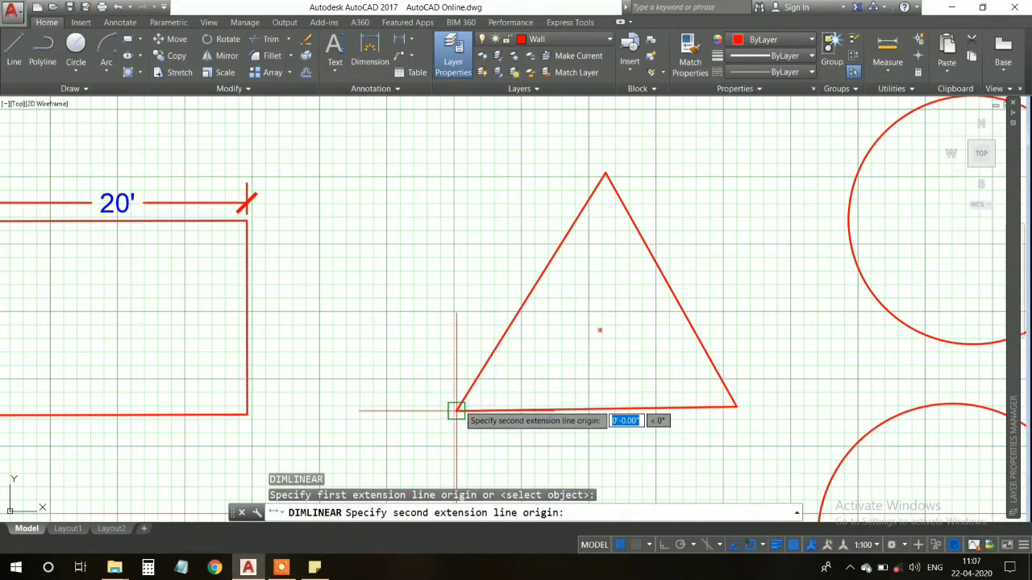
left_click(606, 173)
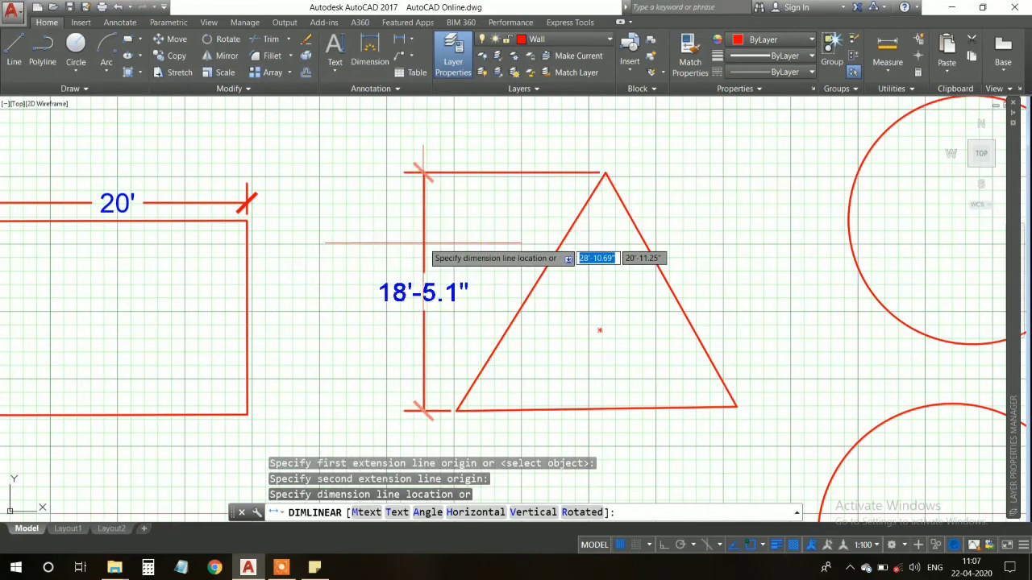
left_click(415, 293)
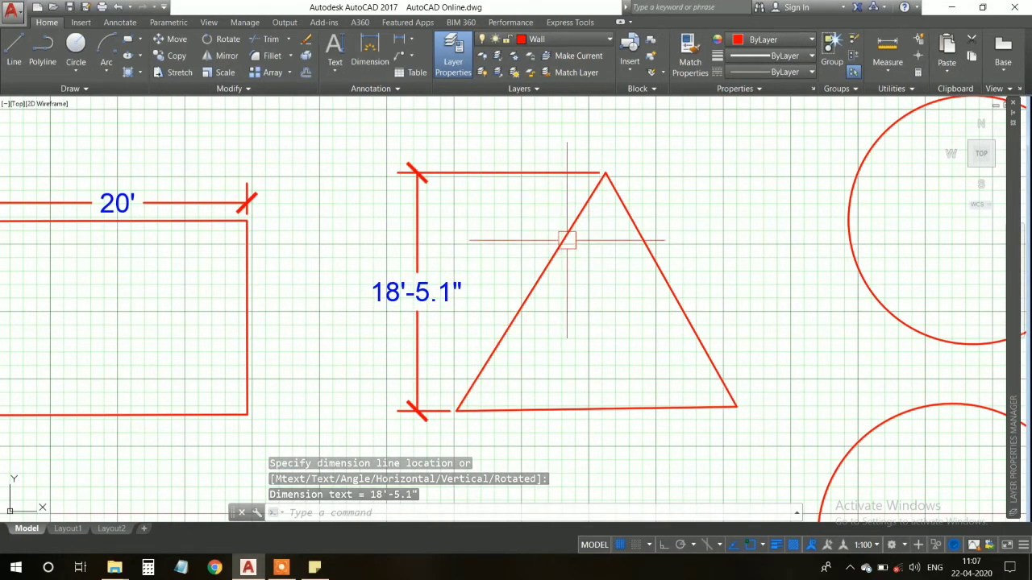
key("Escape")
left_click(413, 41)
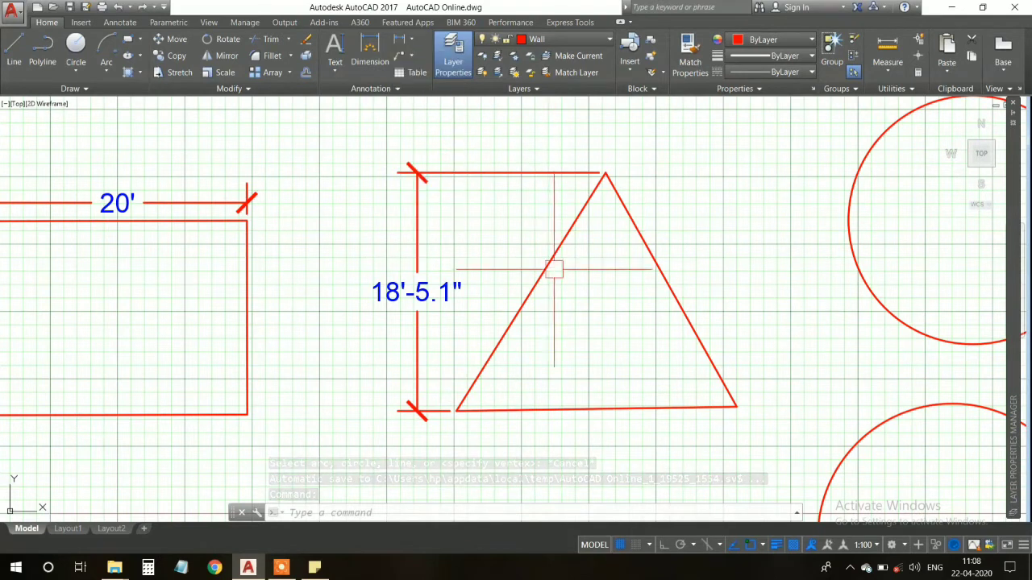
Step: Use DIMALIGNED from the bottom-left vertex to the top vertex, placing 21'-8.9" beside the sloped side
type("dim")
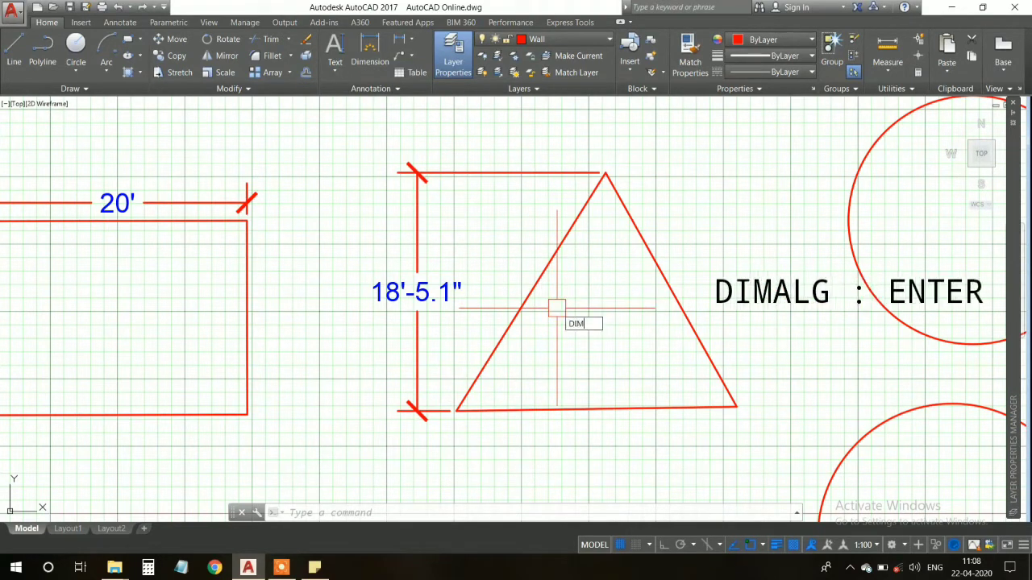
type("a")
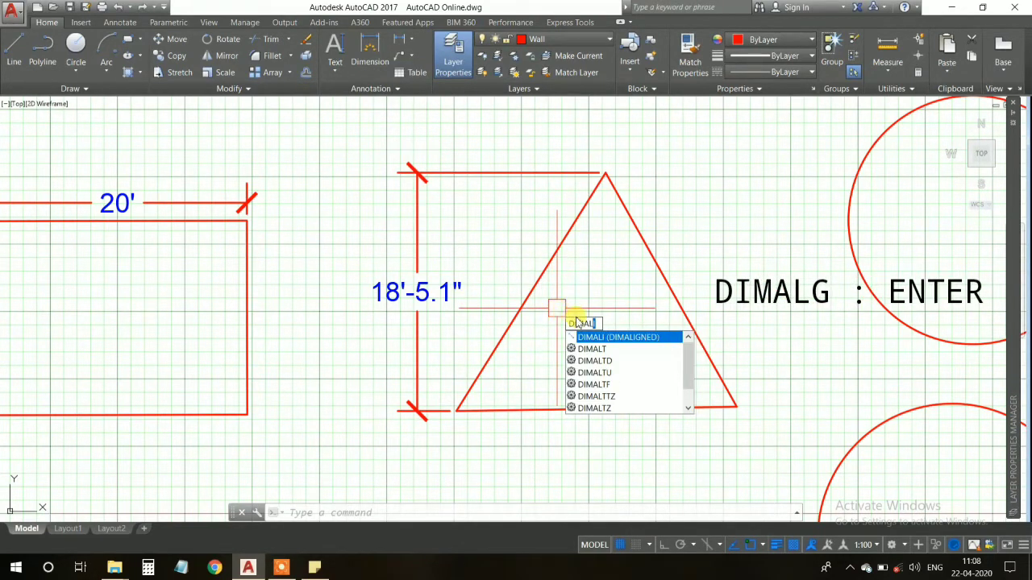
left_click(637, 337)
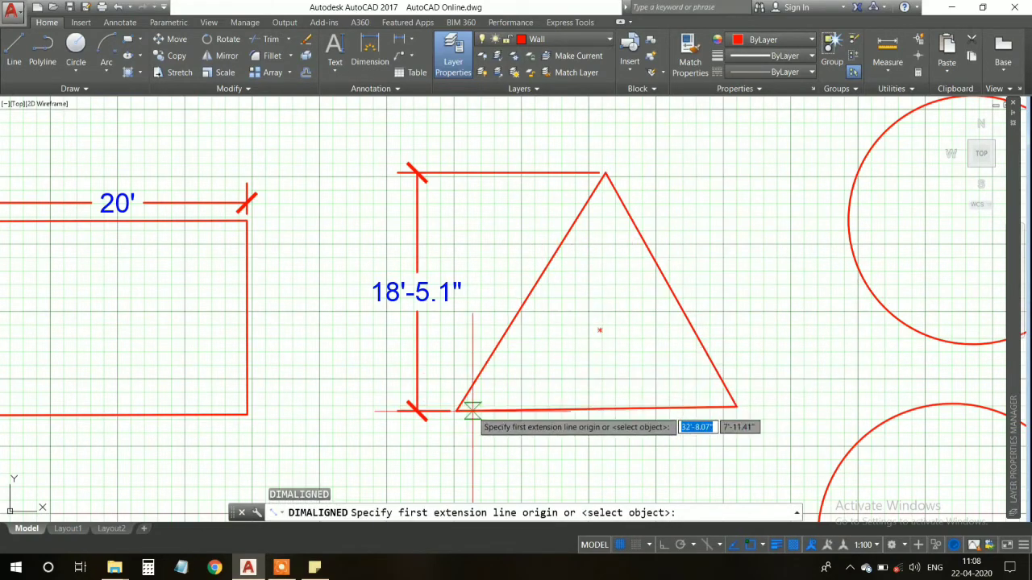
left_click(456, 410)
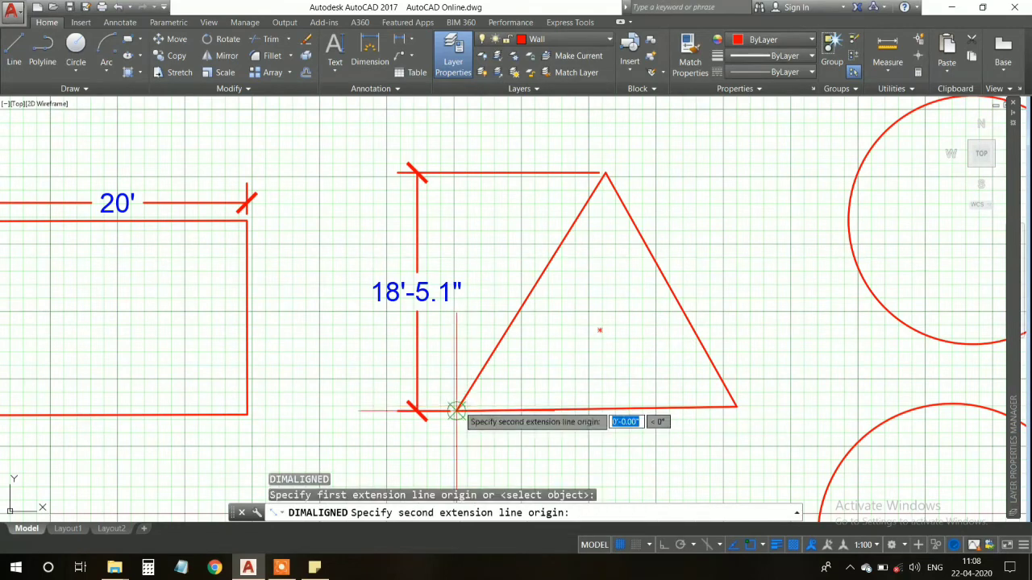
left_click(605, 172)
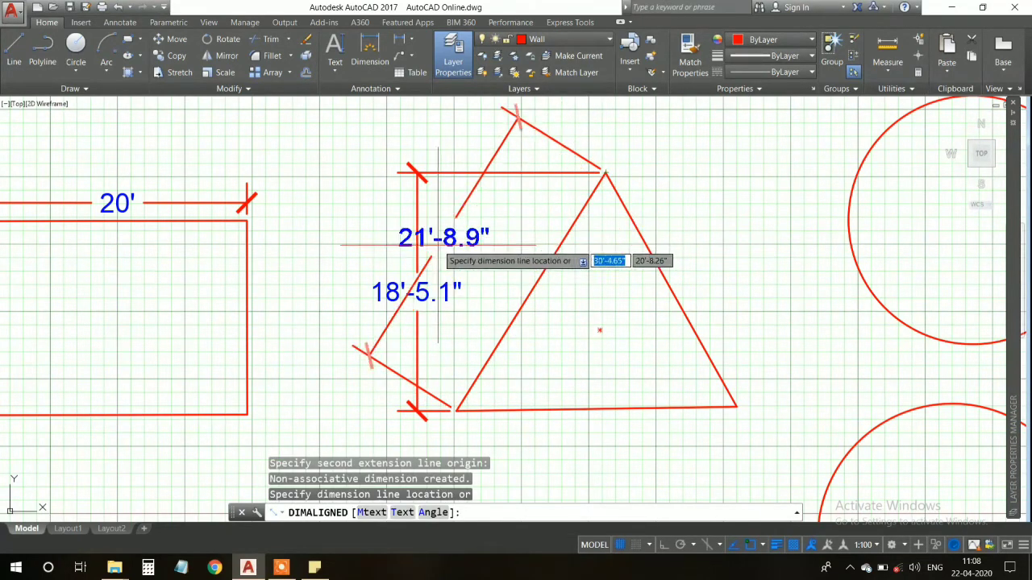
left_click(504, 288)
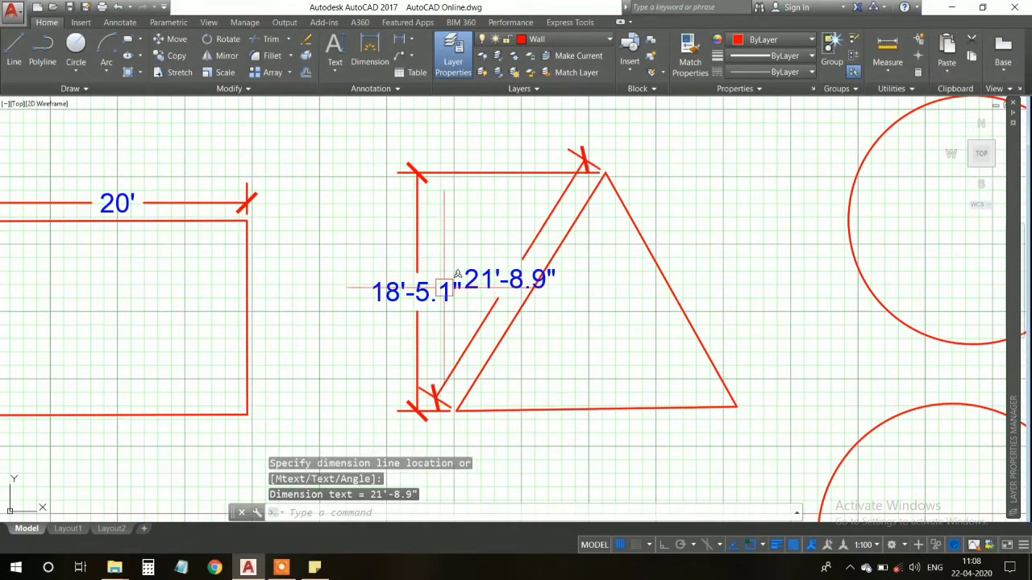
scroll(411, 300, "up", 4)
scroll(349, 291, "down", 2)
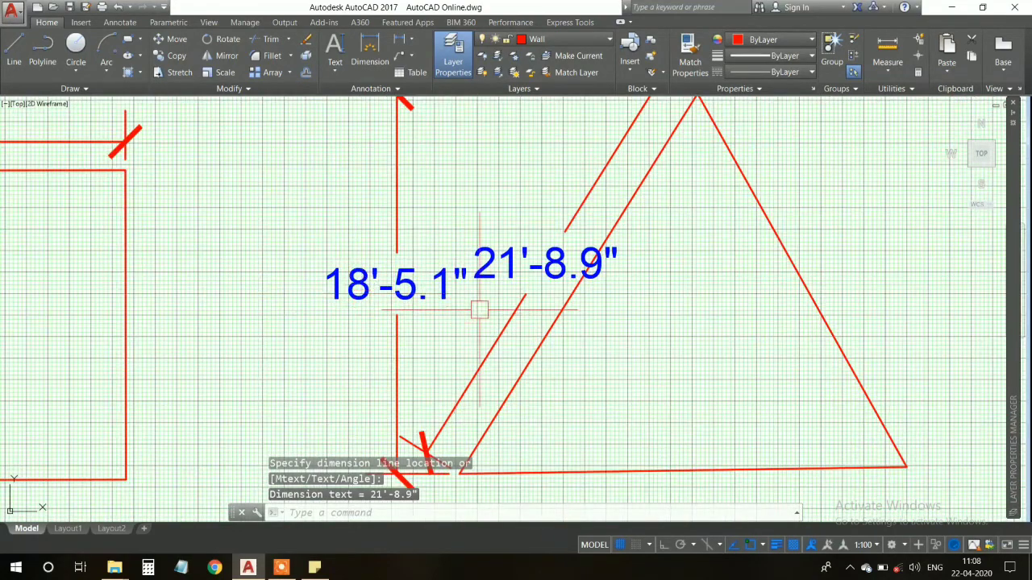
scroll(519, 304, "down", 2)
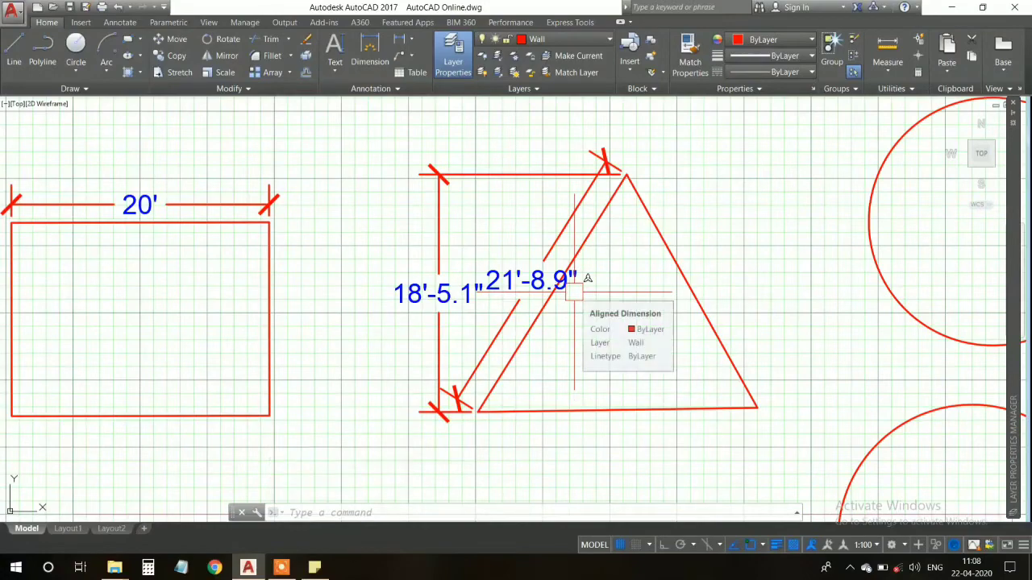
scroll(501, 275, "up", 2)
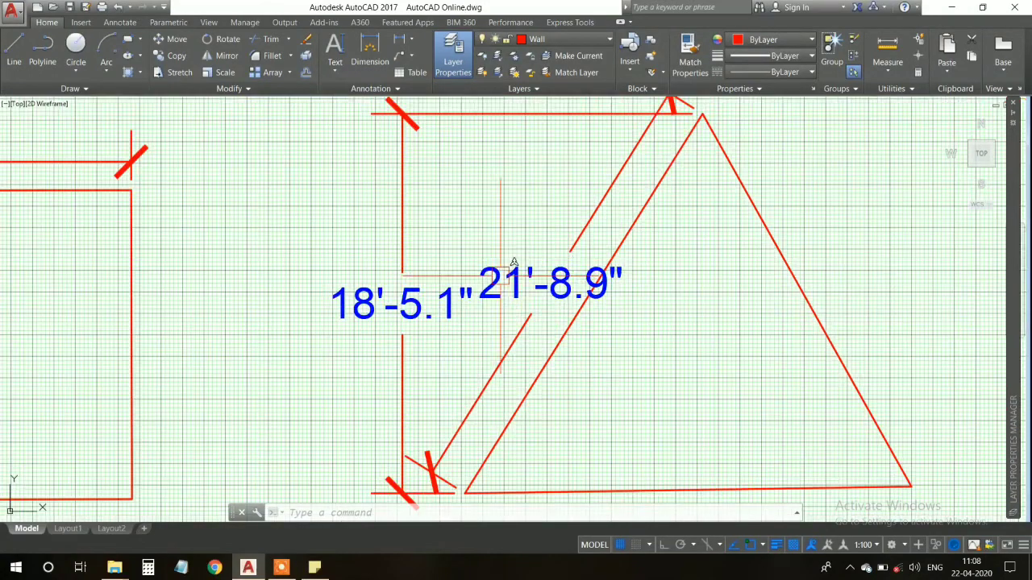
scroll(525, 272, "down", 1)
scroll(509, 266, "up", 2)
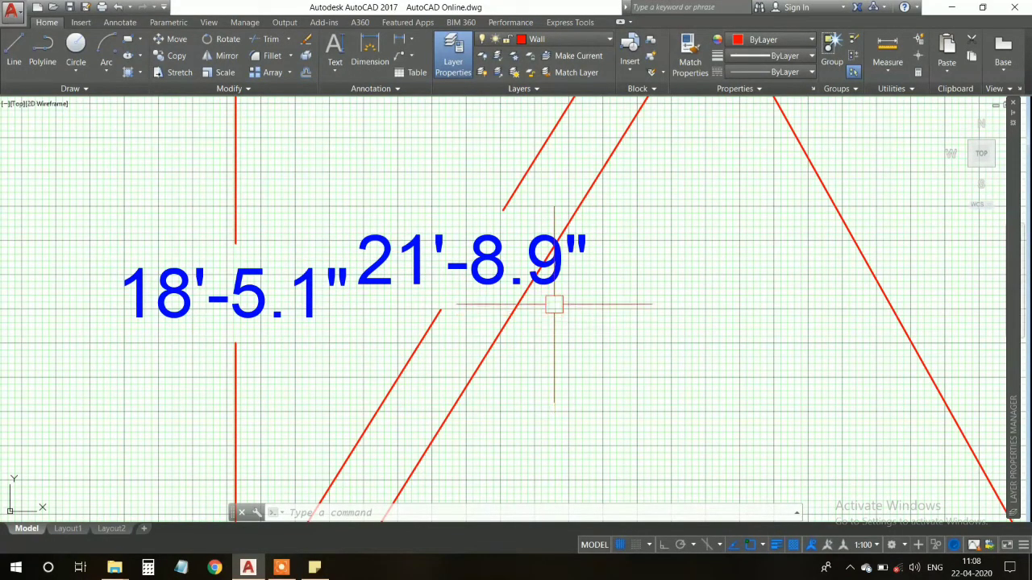
Step: Cut the vertical 18'-5.1" height dimension out of the drawing
key("Escape")
scroll(554, 298, "down", 2)
scroll(555, 297, "down", 3)
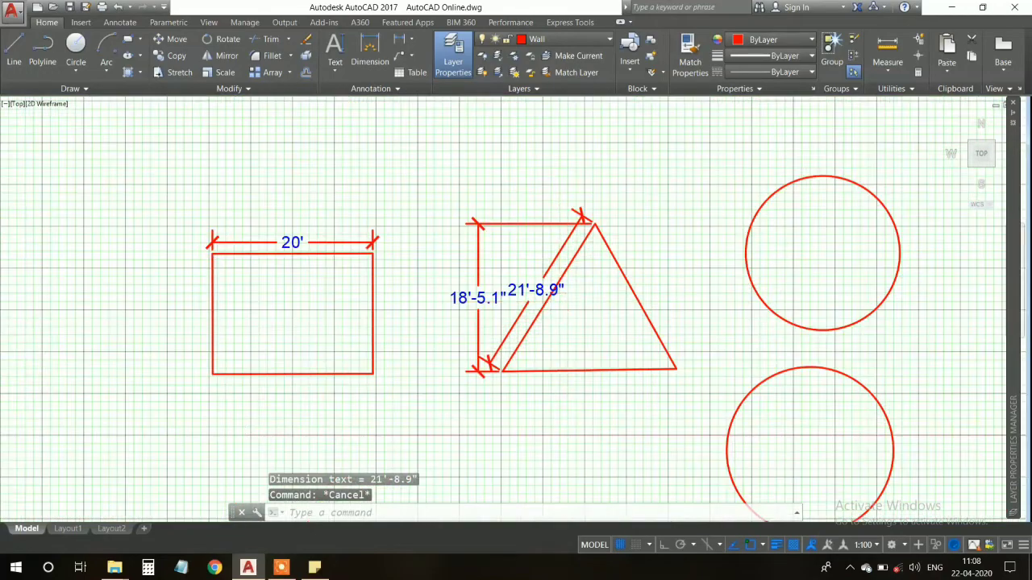
scroll(483, 294, "down", 2)
scroll(474, 291, "up", 4)
scroll(474, 292, "down", 2)
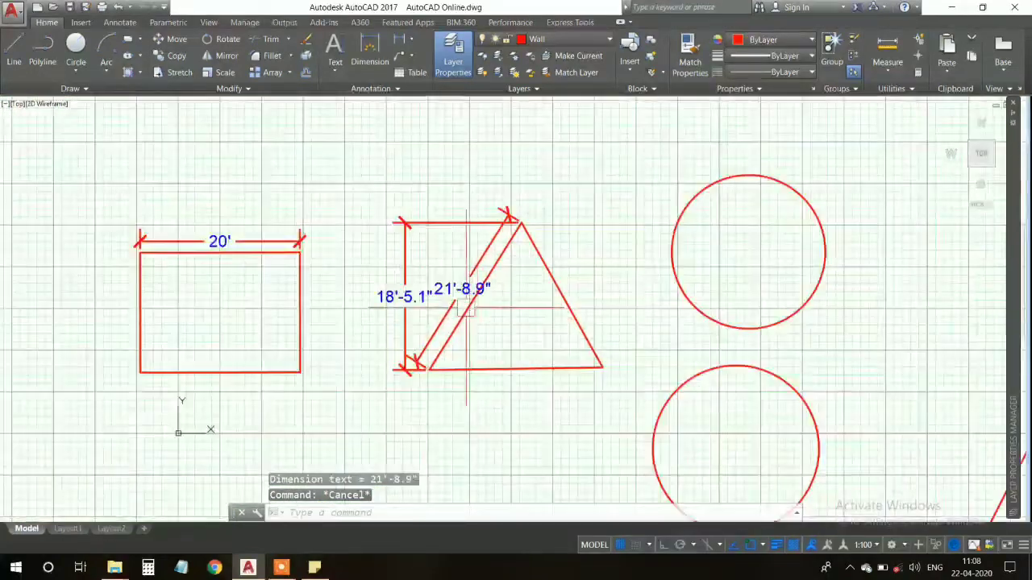
scroll(457, 296, "up", 4)
scroll(329, 293, "down", 2)
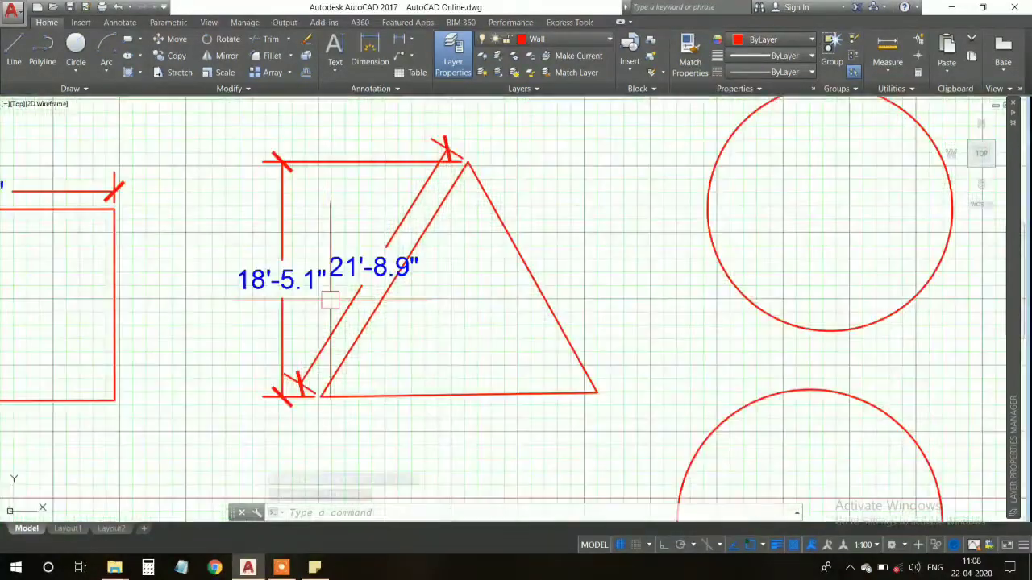
left_click(284, 226)
left_click(317, 275)
key("ctrl+x")
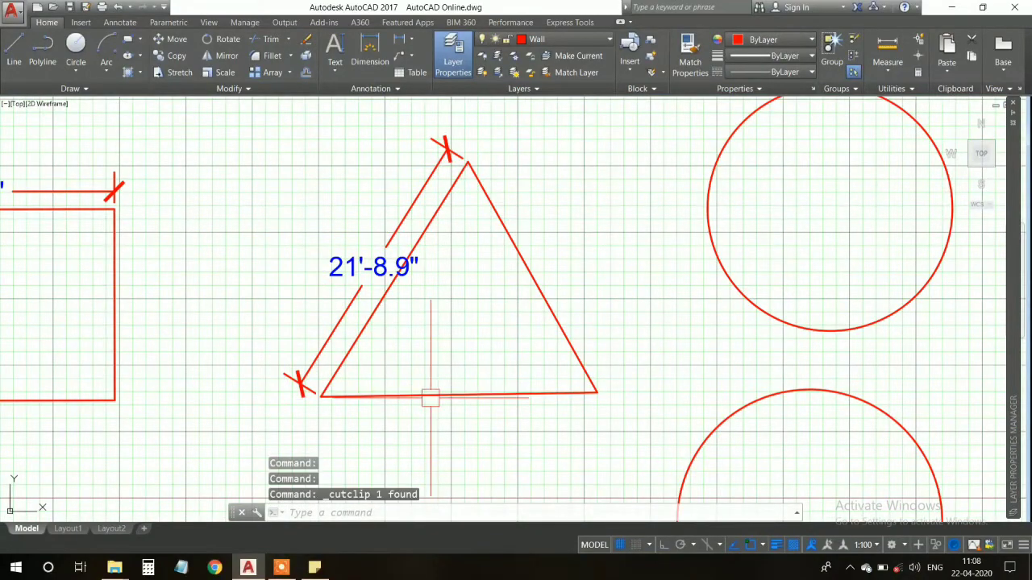
Step: Pan the view over to bring the two circles into view
scroll(379, 302, "down", 3)
scroll(371, 298, "up", 5)
scroll(373, 292, "up", 2)
scroll(372, 292, "down", 6)
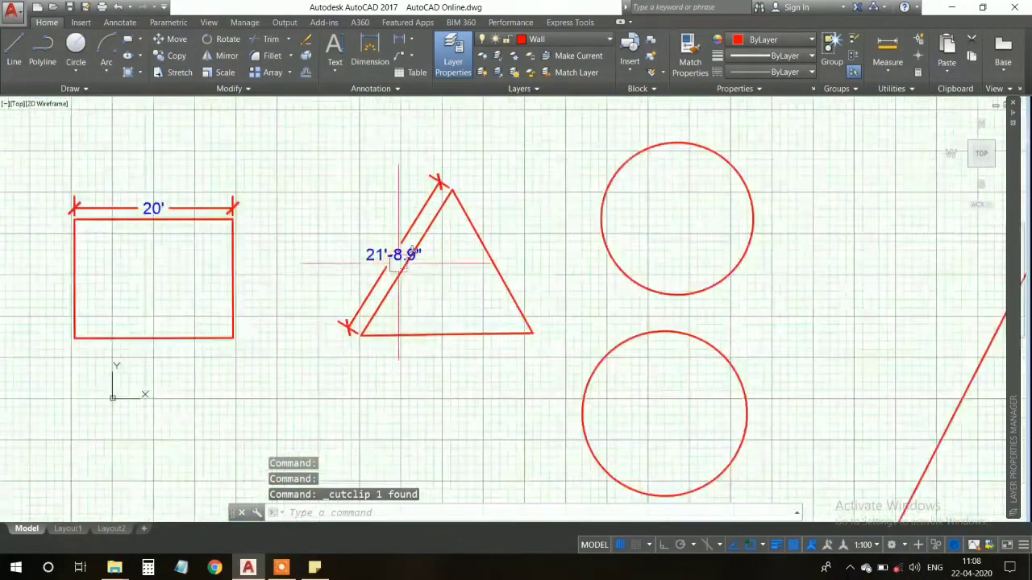
scroll(511, 326, "down", 2)
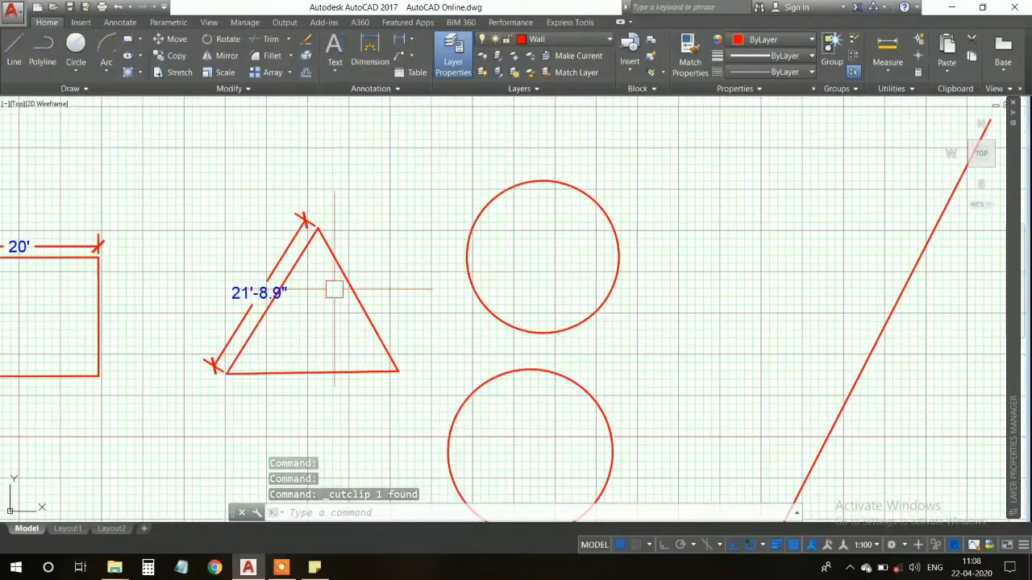
scroll(240, 246, "up", 2)
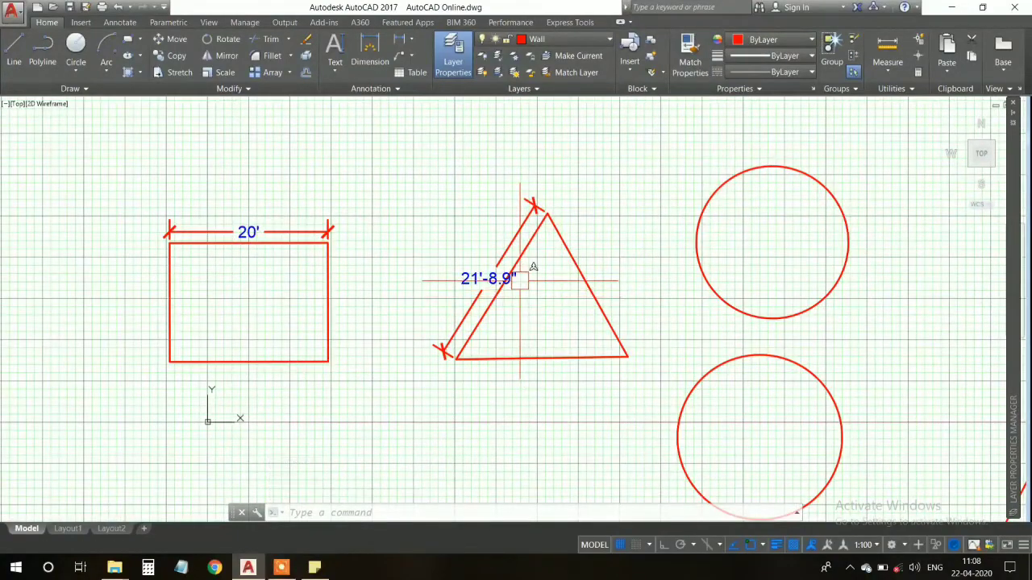
middle_click_drag(511, 278, 403, 299)
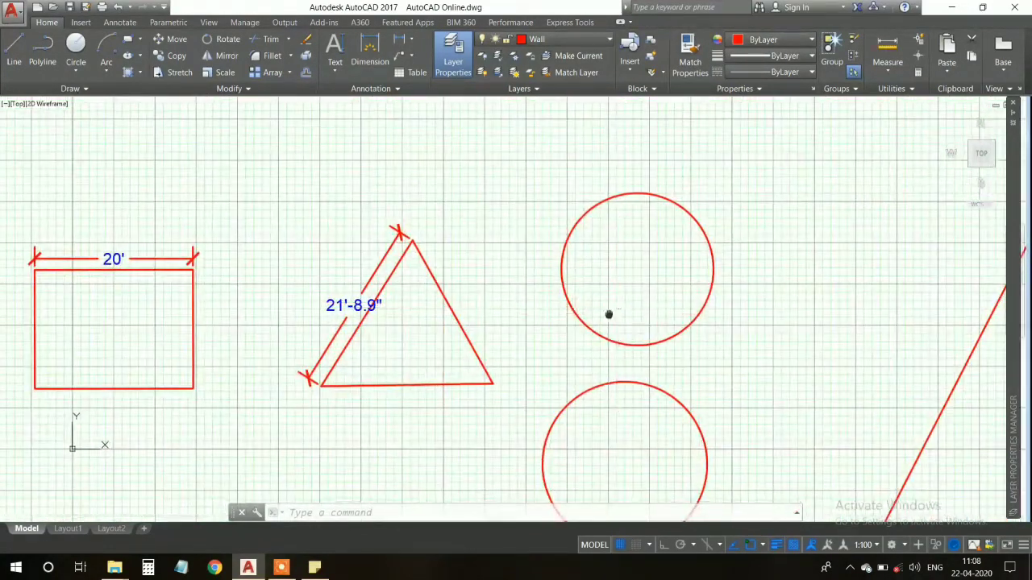
middle_click_drag(608, 316, 546, 224)
Step: Dimension the upper circle's diameter as Ø19'-2.6", with the label placed up and to the right
left_click(531, 206)
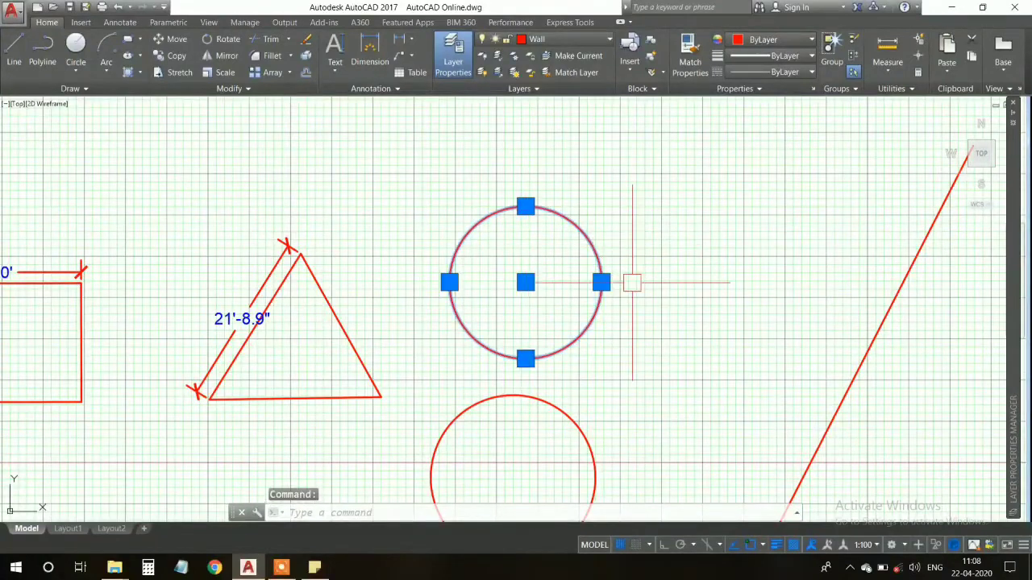
key("Escape")
left_click(549, 214)
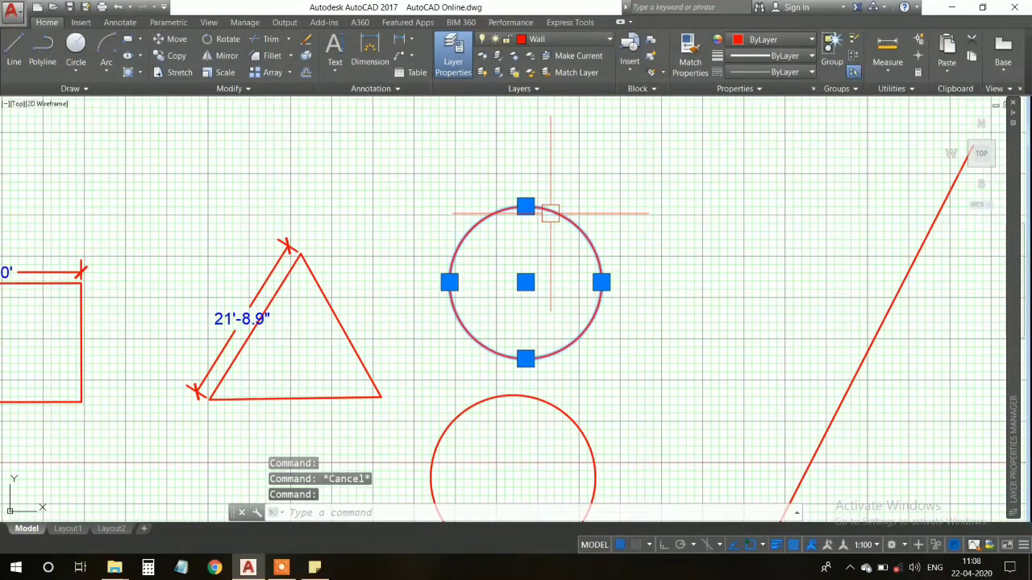
middle_click_drag(557, 282, 534, 296)
type("DIM")
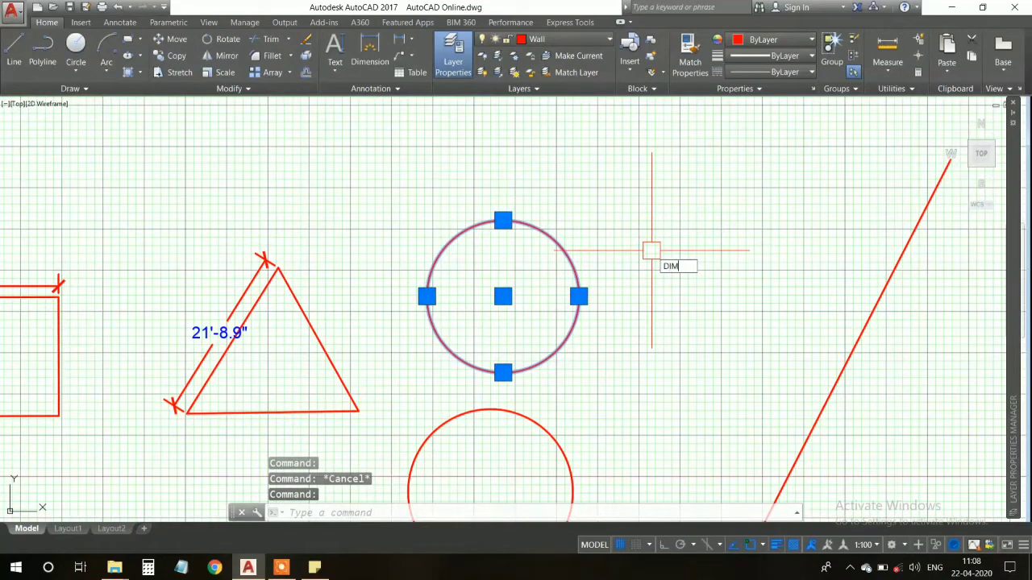
type("S")
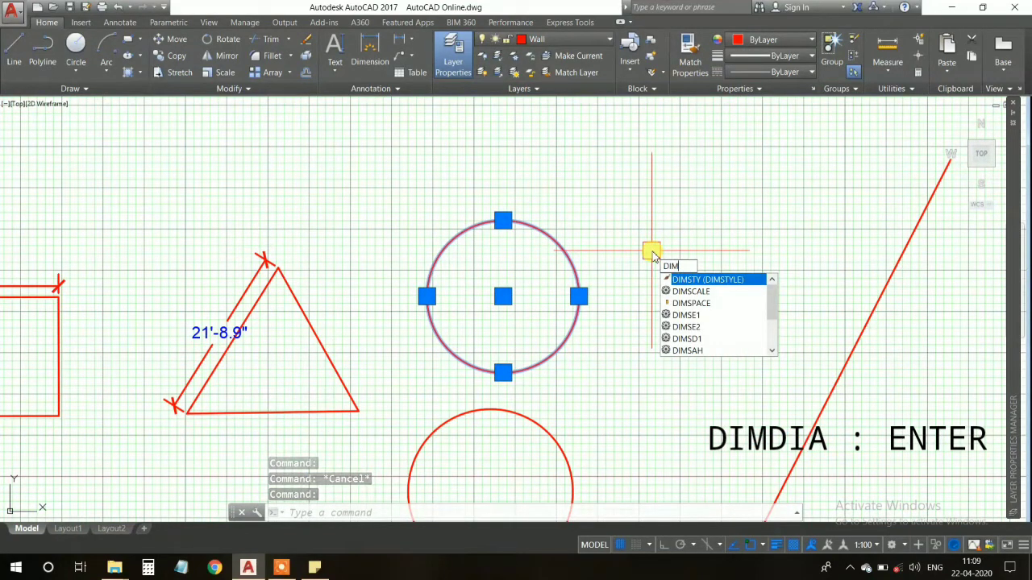
type("DIA")
key("Return")
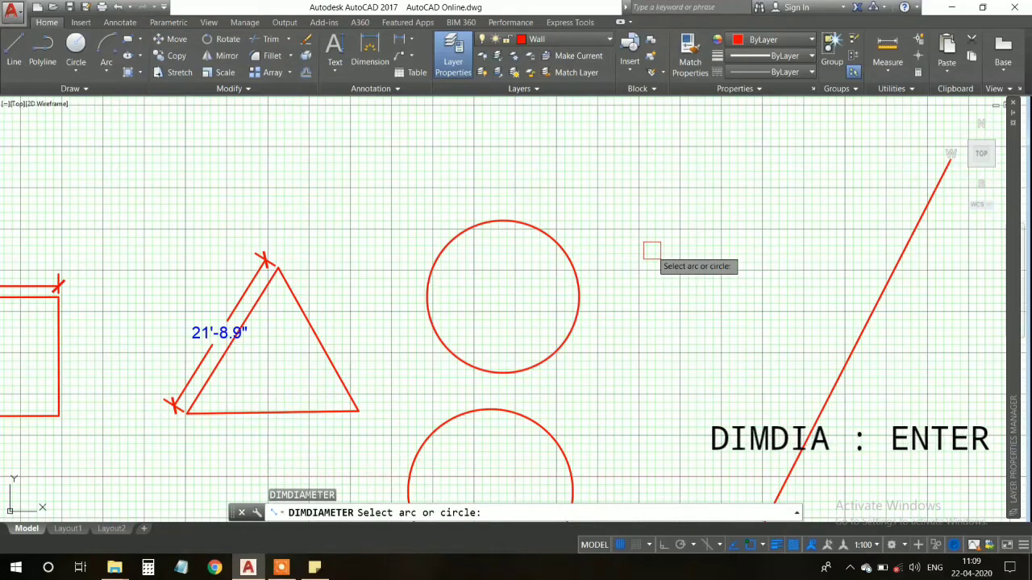
left_click(575, 268)
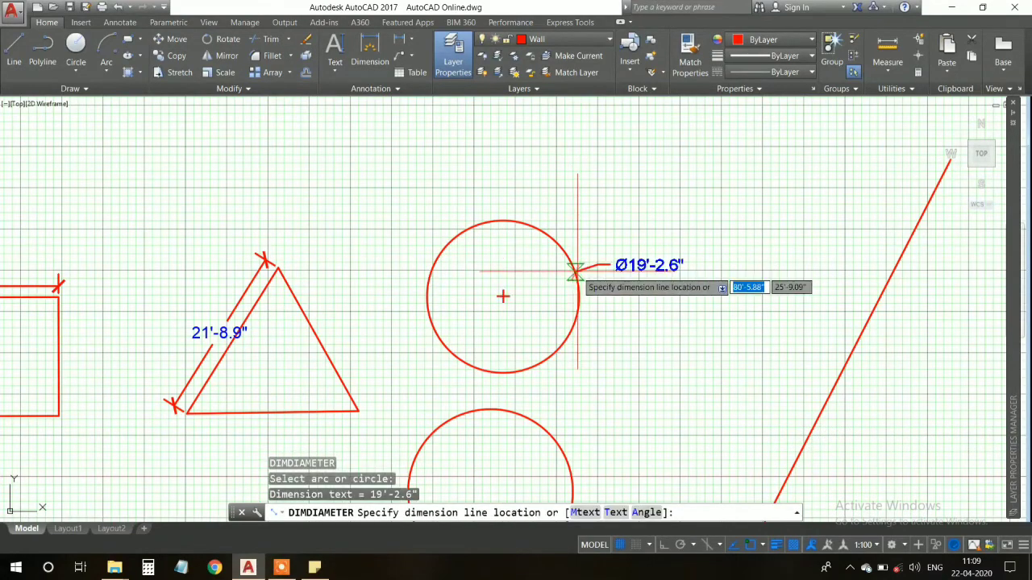
left_click(682, 137)
scroll(682, 137, "up", 2)
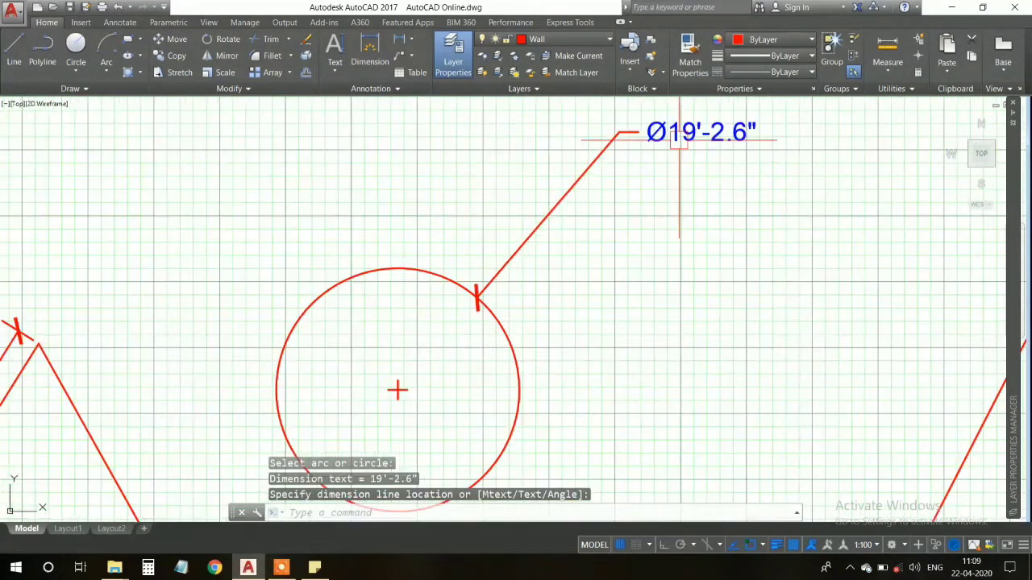
scroll(680, 138, "up", 2)
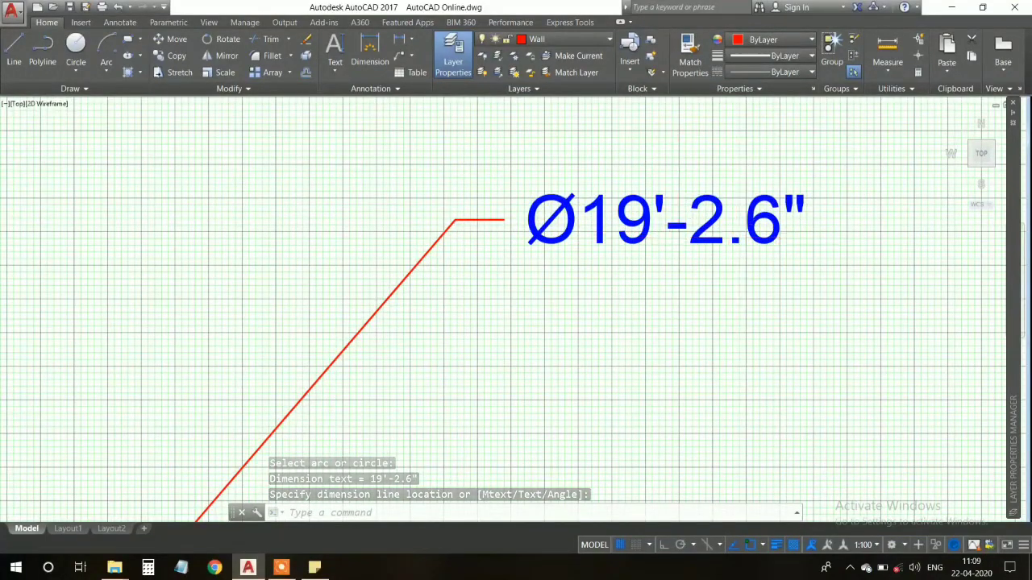
scroll(726, 264, "down", 5)
scroll(642, 249, "up", 3)
scroll(599, 299, "down", 2)
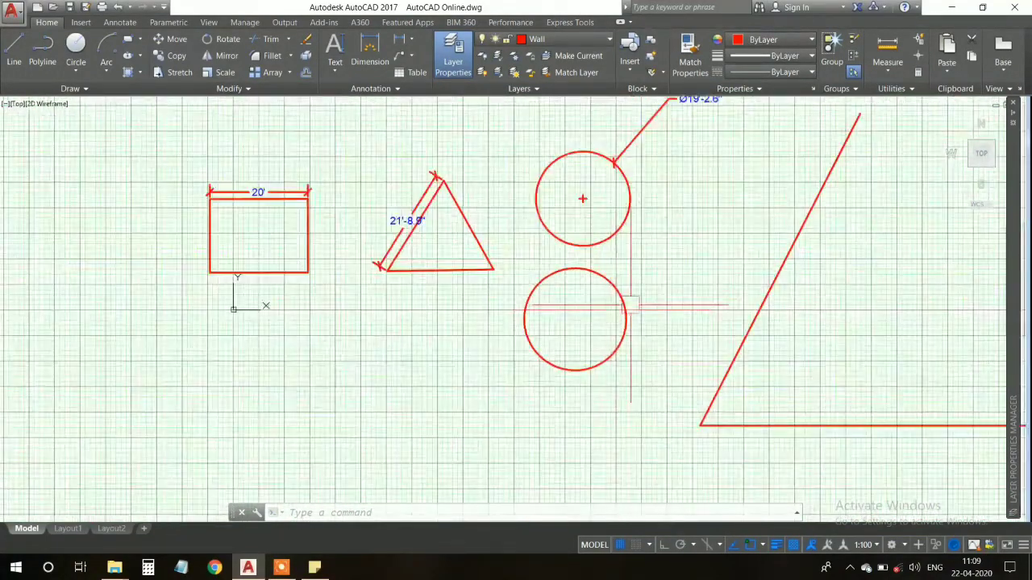
middle_click_drag(565, 326, 551, 339)
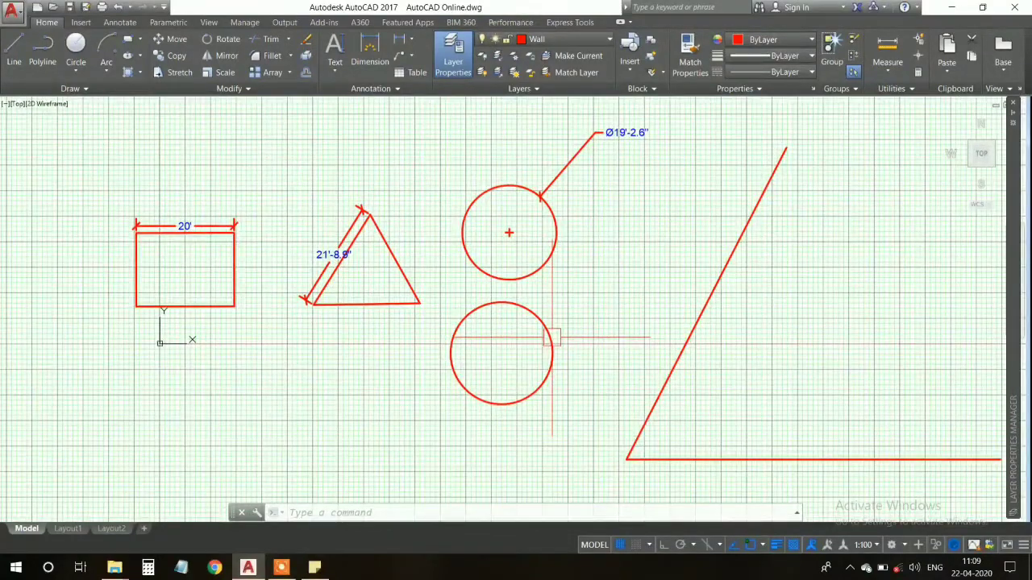
left_click(552, 339)
key("Escape")
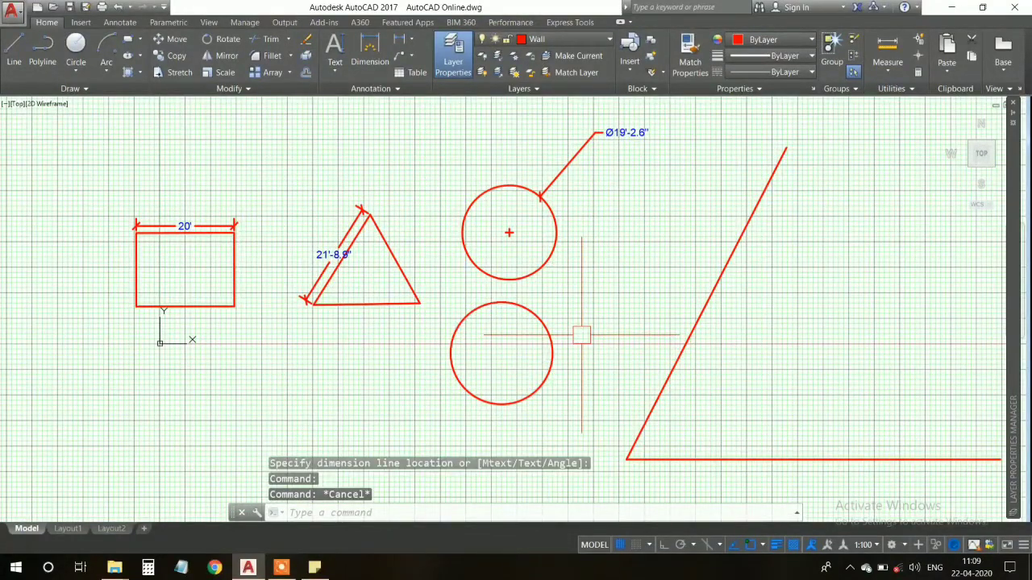
Step: Give the lower circle an R10'-4.8" radius dimension with its leader running up-right
type("DIMR")
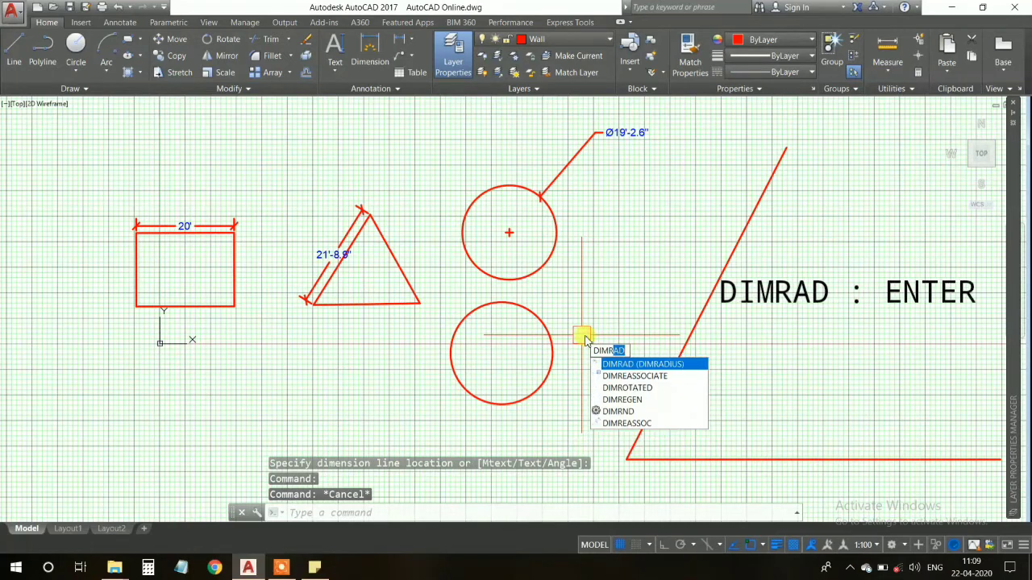
type("AD")
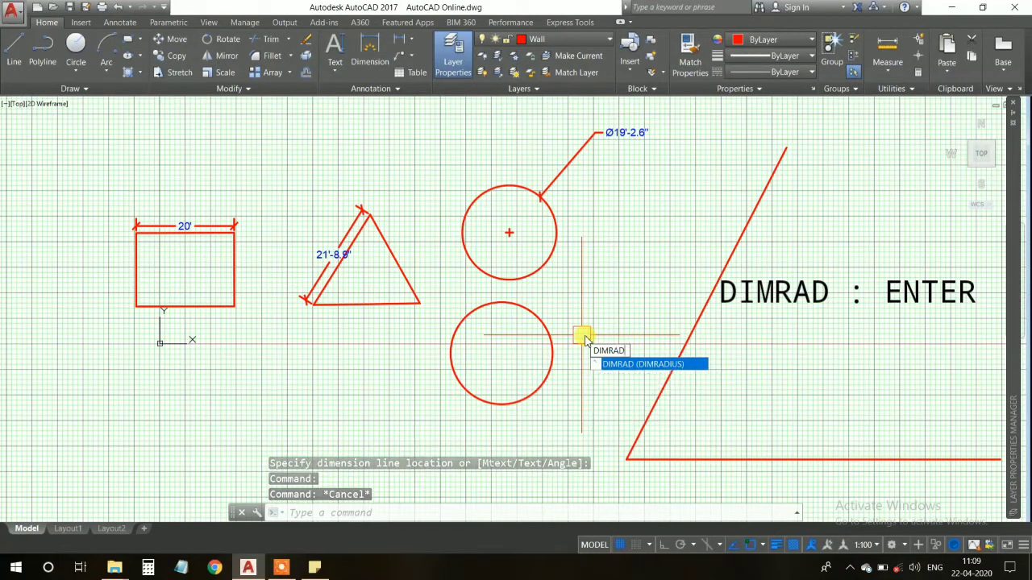
key("Return")
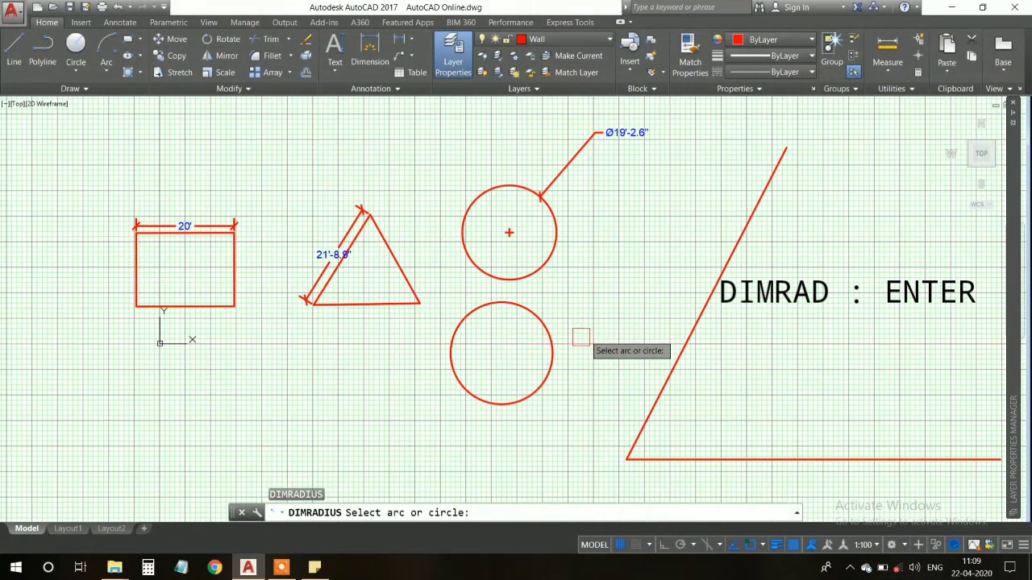
left_click(551, 355)
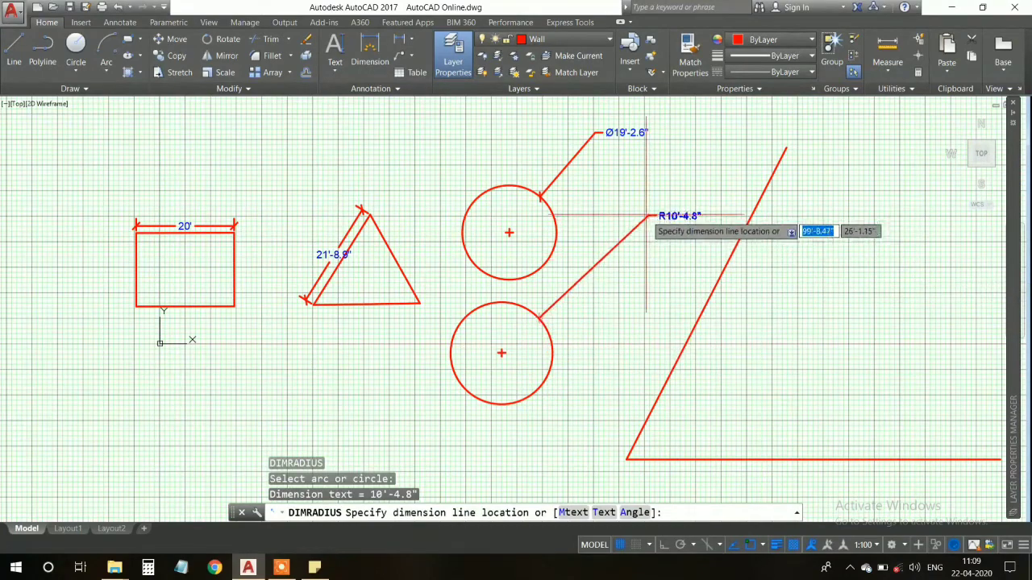
scroll(665, 214, "up", 6)
scroll(668, 214, "down", 2)
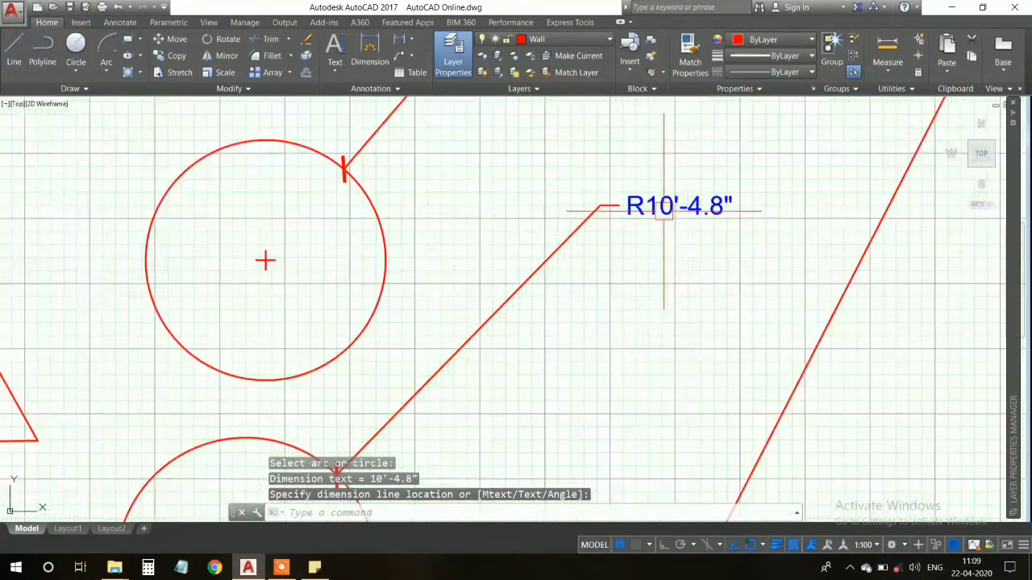
scroll(671, 214, "up", 2)
scroll(671, 214, "down", 3)
scroll(733, 278, "down", 2)
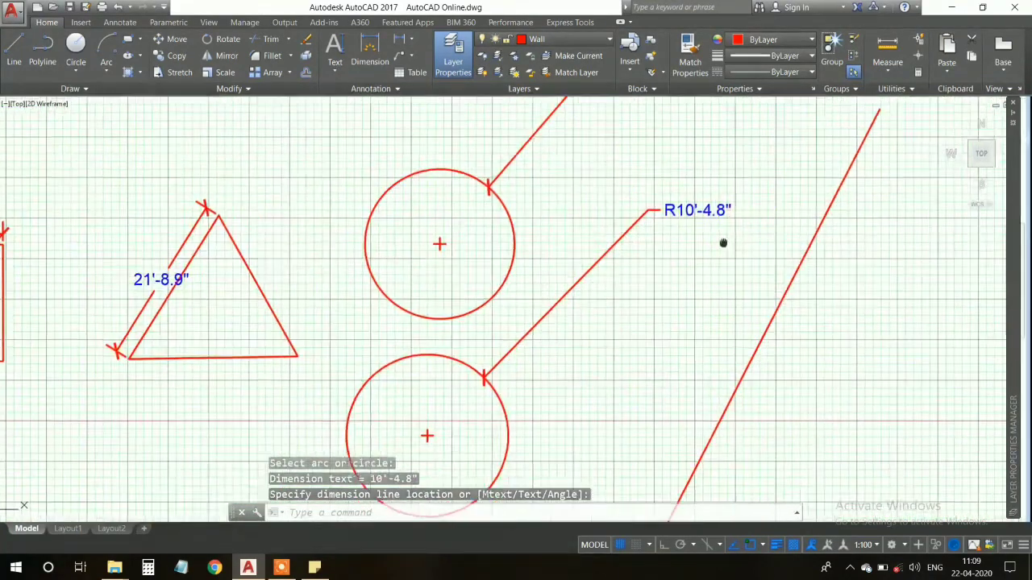
scroll(721, 242, "down", 2)
scroll(604, 249, "down", 4)
middle_click_drag(611, 312, 570, 287)
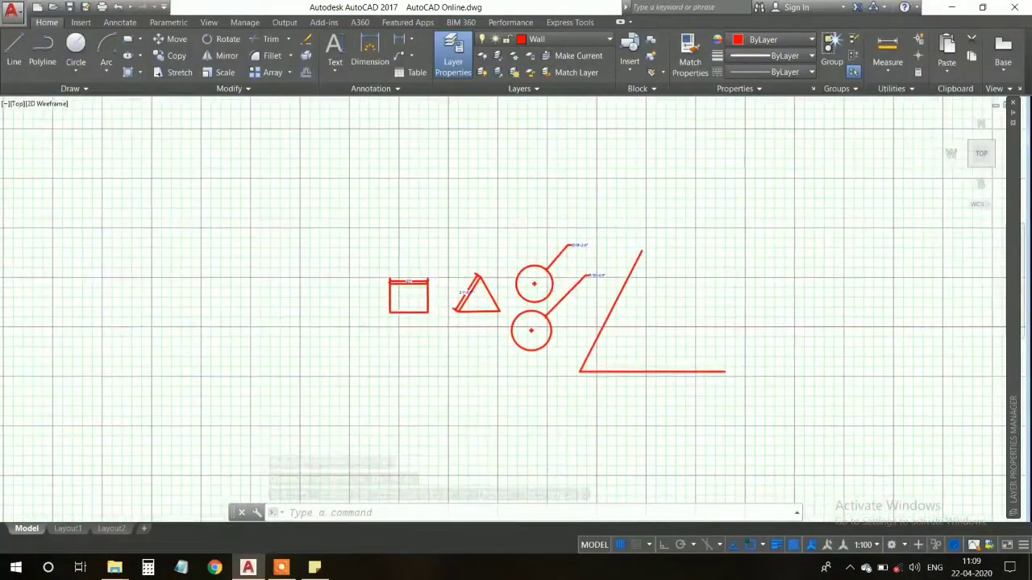
scroll(555, 270, "up", 5)
middle_click_drag(397, 303, 226, 283)
scroll(634, 394, "down", 3)
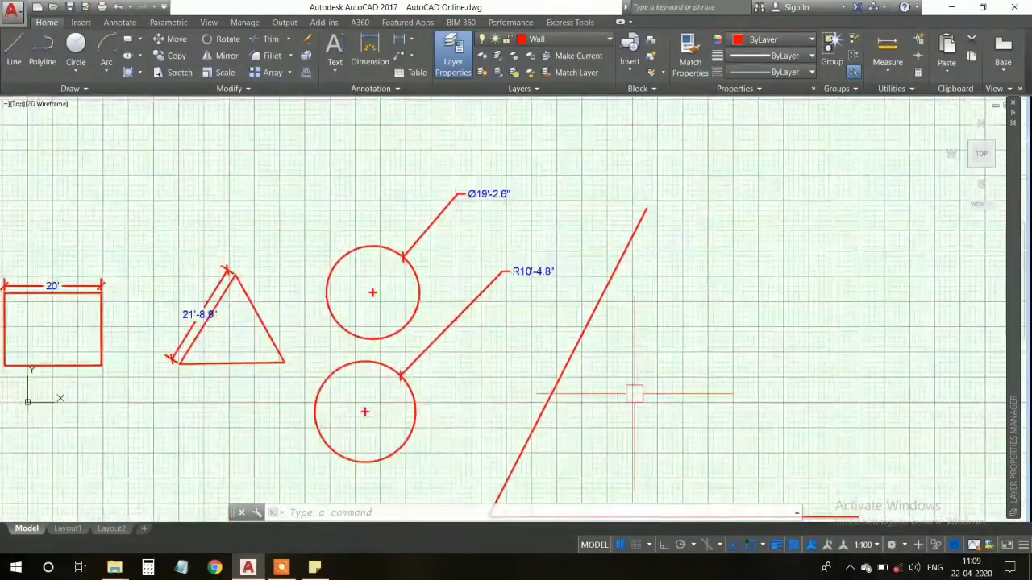
scroll(576, 284, "down", 3)
middle_click_drag(553, 314, 491, 305)
scroll(509, 299, "up", 3)
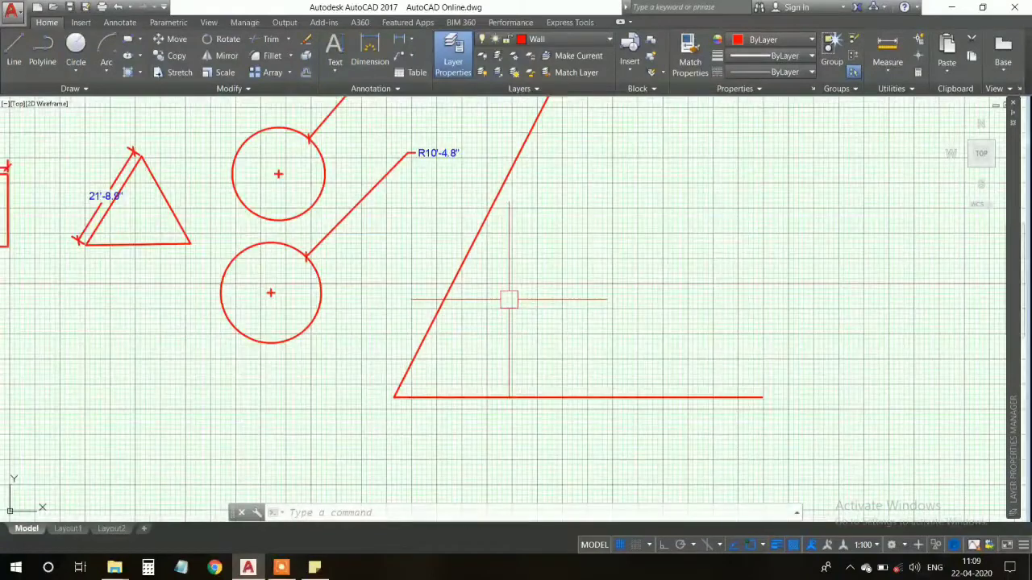
scroll(534, 322, "down", 2)
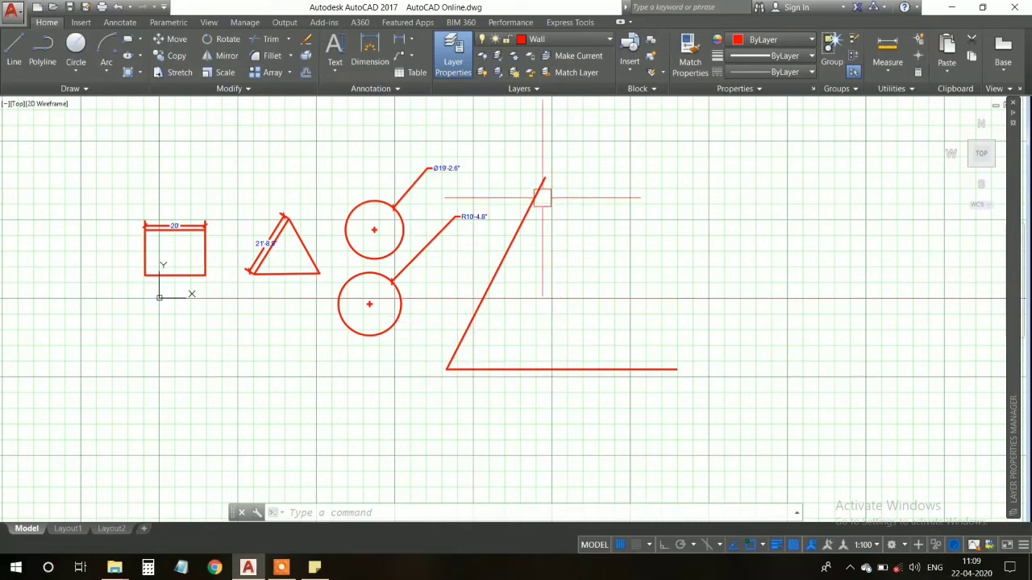
scroll(467, 357, "up", 4)
scroll(463, 330, "up", 2)
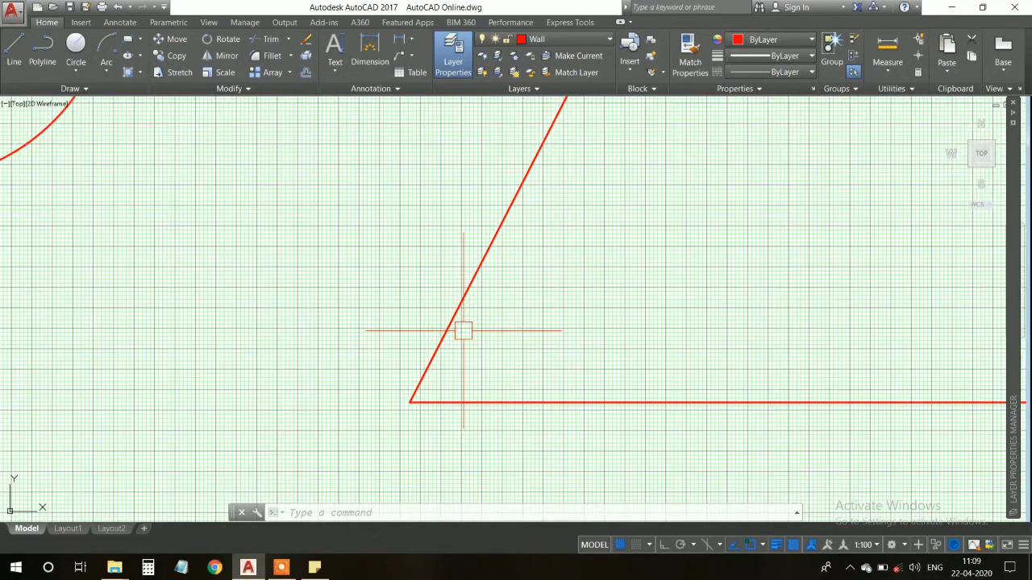
scroll(461, 330, "down", 2)
scroll(461, 330, "down", 2)
scroll(451, 343, "down", 4)
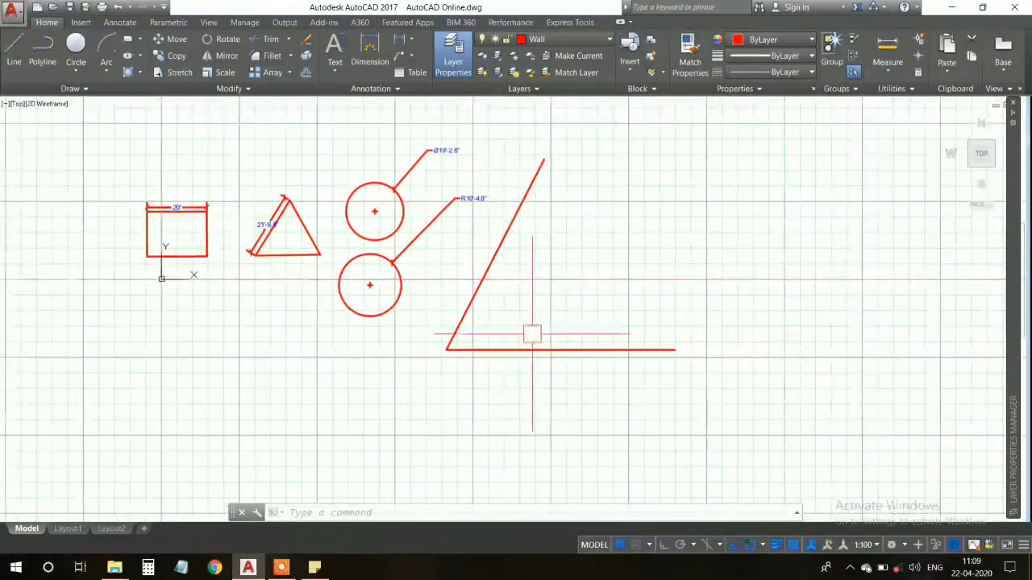
Step: Add a 63° angular dimension between the slanted and horizontal lines, arc near their corner
type("DIMAN")
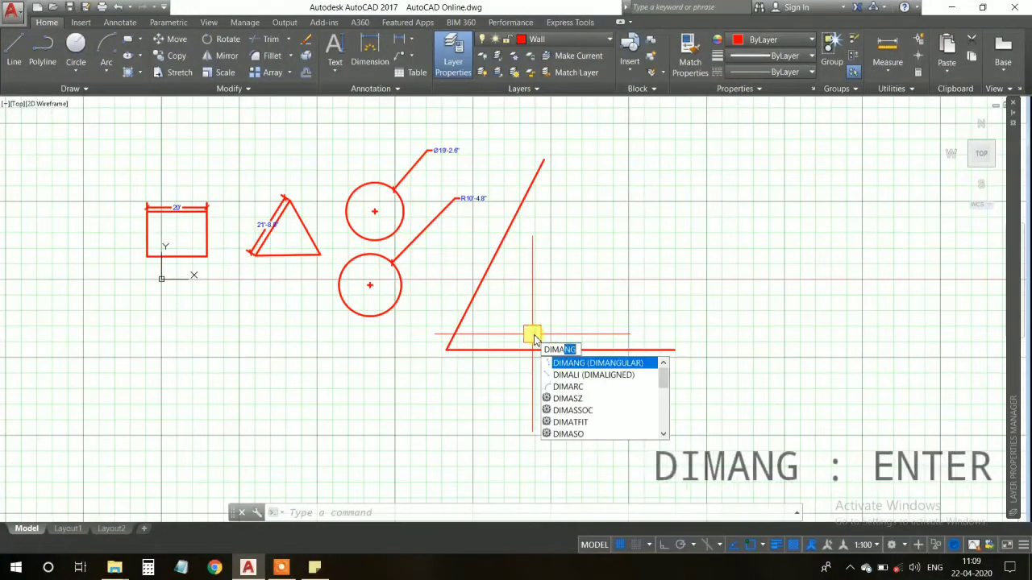
type("G")
key("Return")
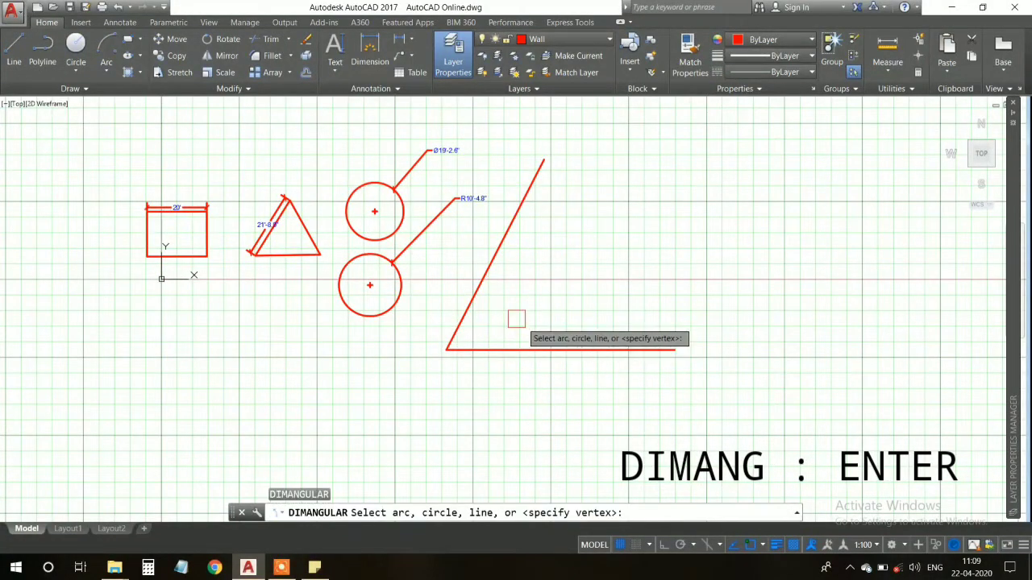
left_click(478, 284)
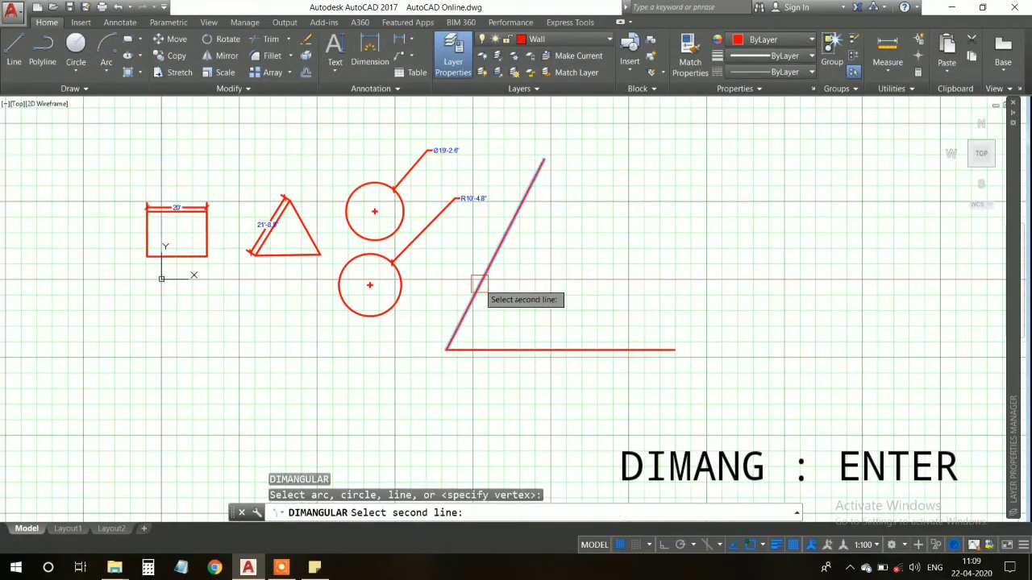
left_click(498, 348)
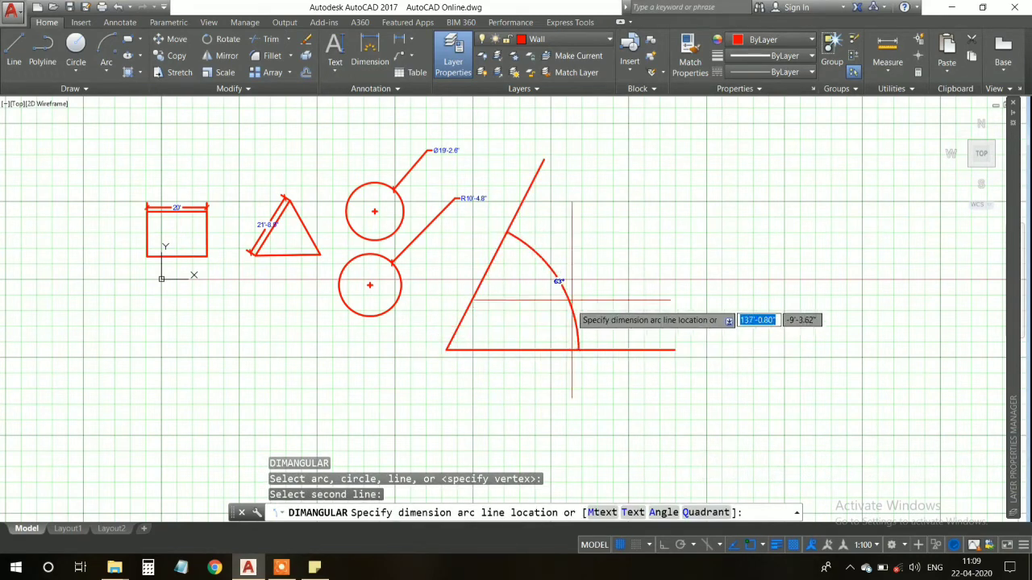
left_click(541, 291)
scroll(536, 296, "up", 6)
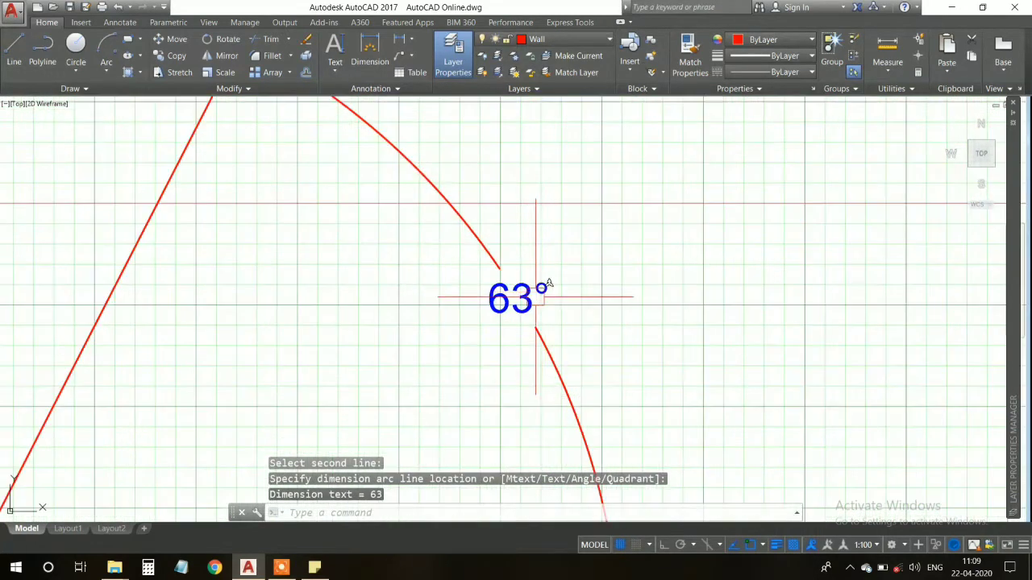
scroll(526, 306, "down", 3)
scroll(534, 317, "down", 3)
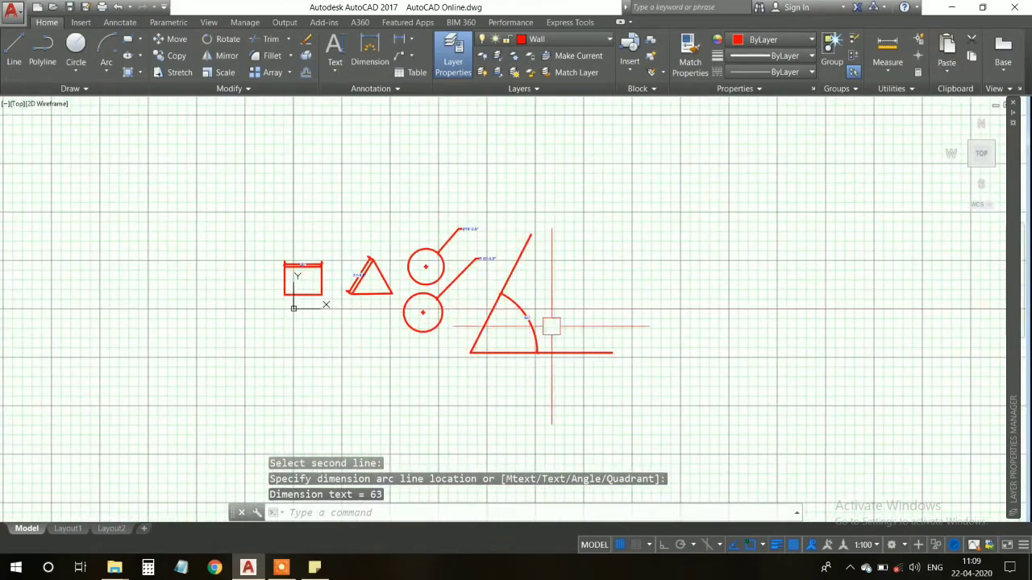
scroll(551, 327, "up", 4)
middle_click_drag(534, 295, 644, 331)
scroll(363, 254, "up", 5)
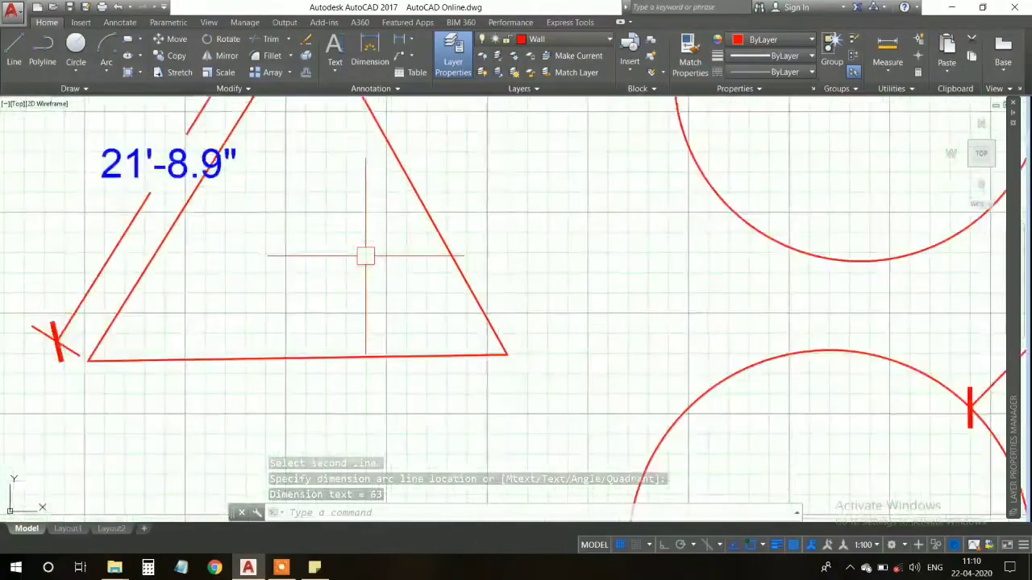
middle_click_drag(364, 253, 460, 290)
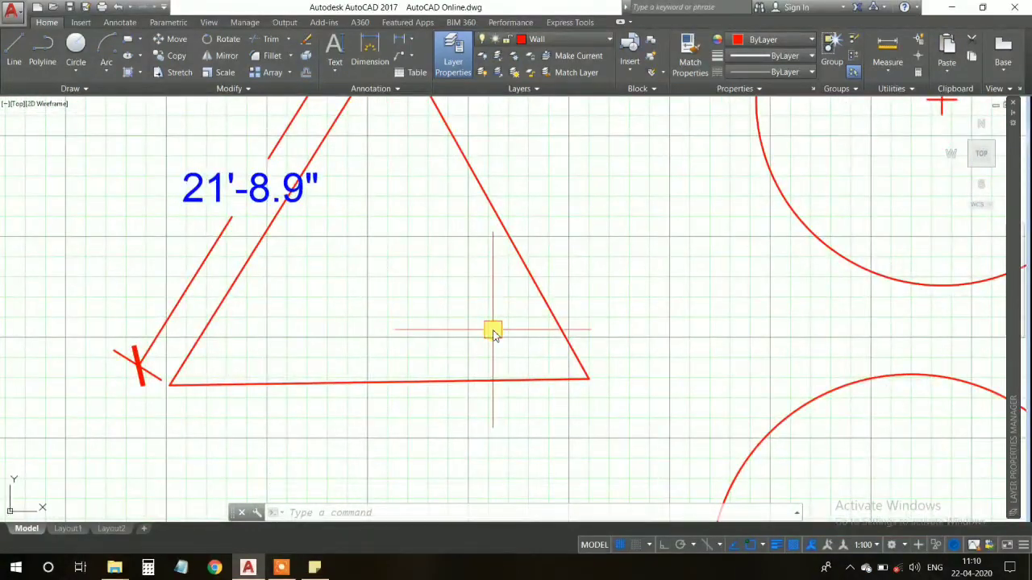
Step: Dimension the 62° angle between the triangle's right and bottom edges
type("DIMANG")
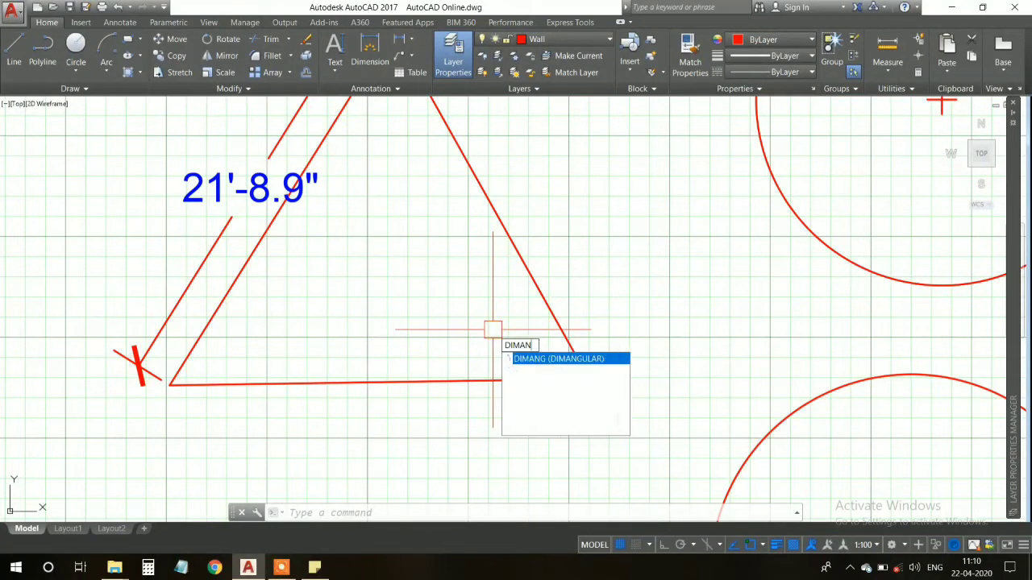
key("Return")
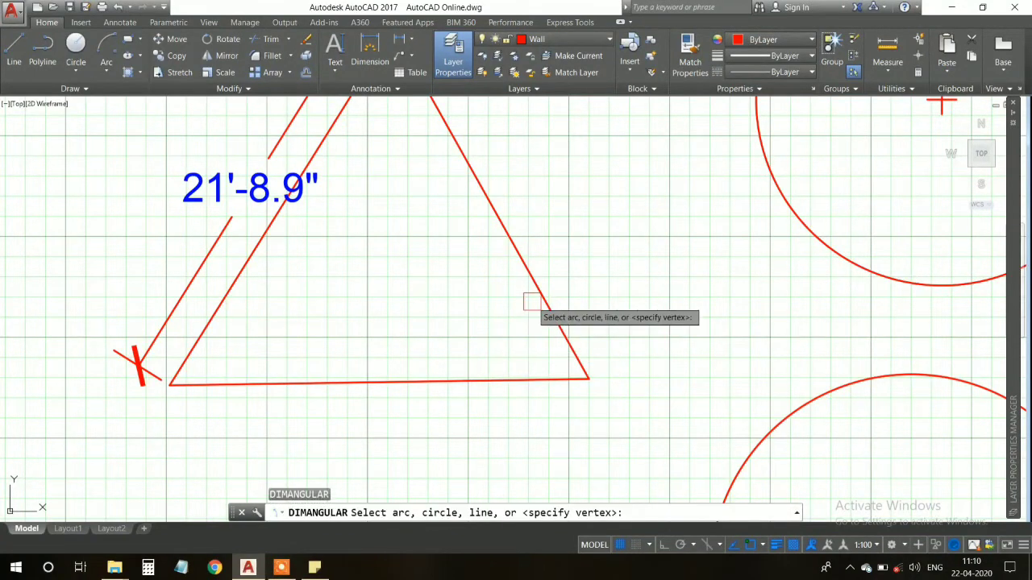
left_click(540, 297)
left_click(486, 380)
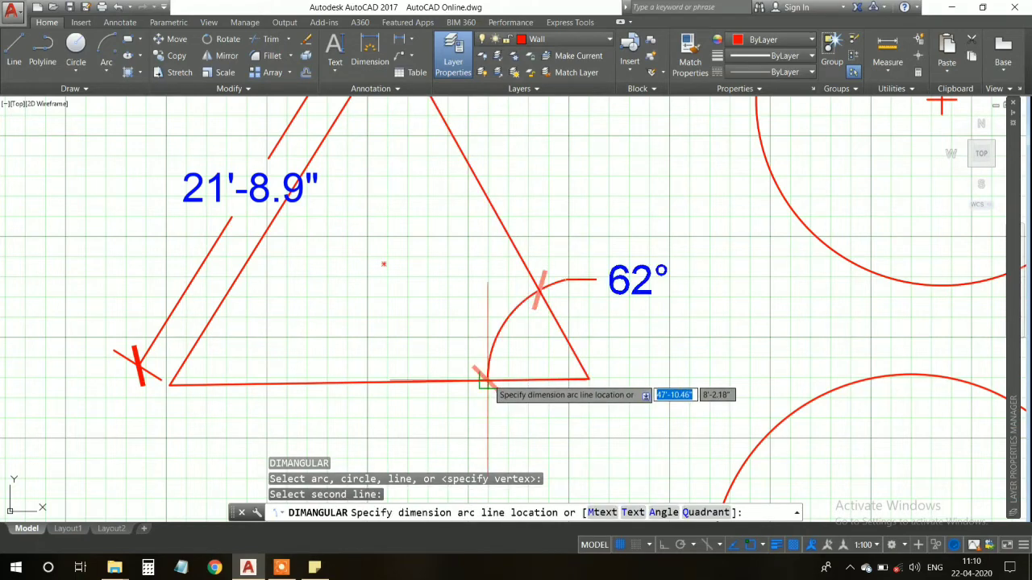
left_click(440, 332)
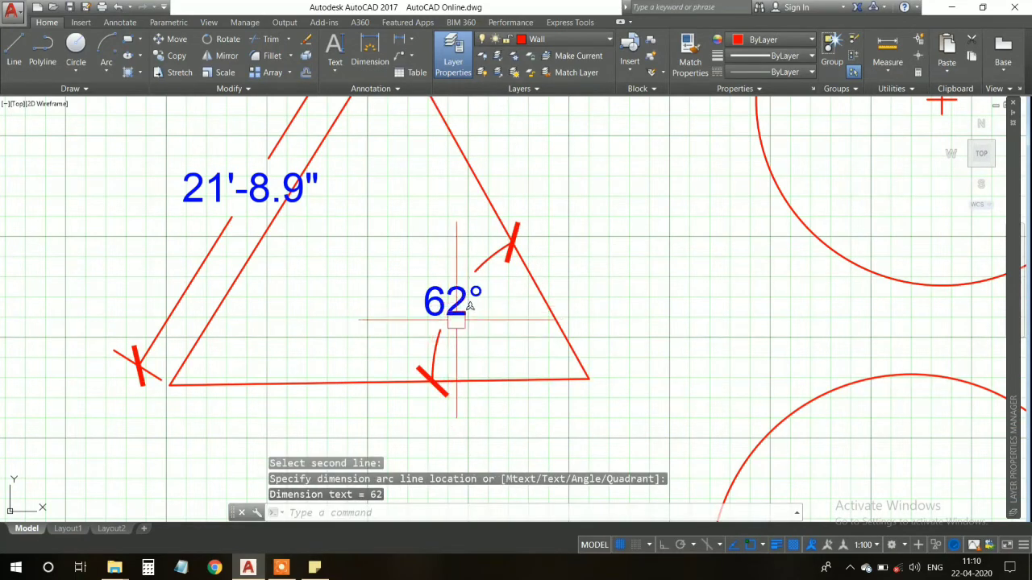
scroll(463, 315, "down", 2)
middle_click_drag(414, 309, 454, 299)
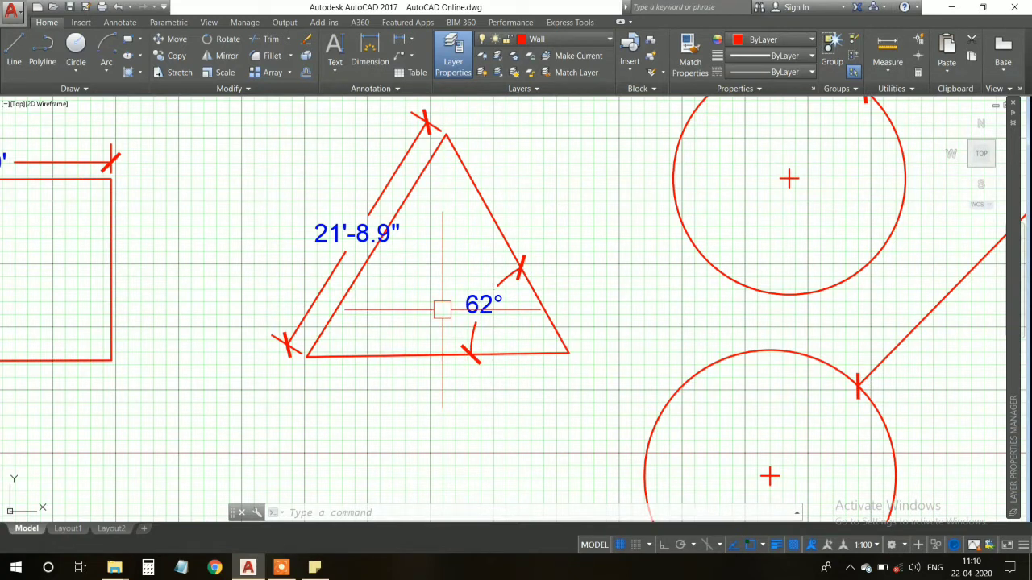
Step: Add the 57° lower-left and 61° top angle dimensions to the triangle
key("Return")
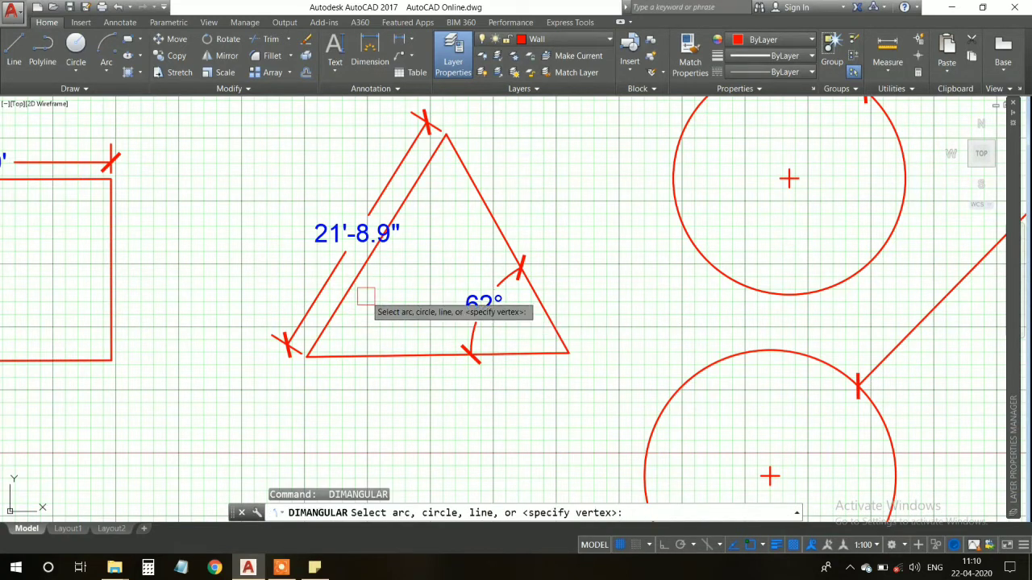
left_click(336, 300)
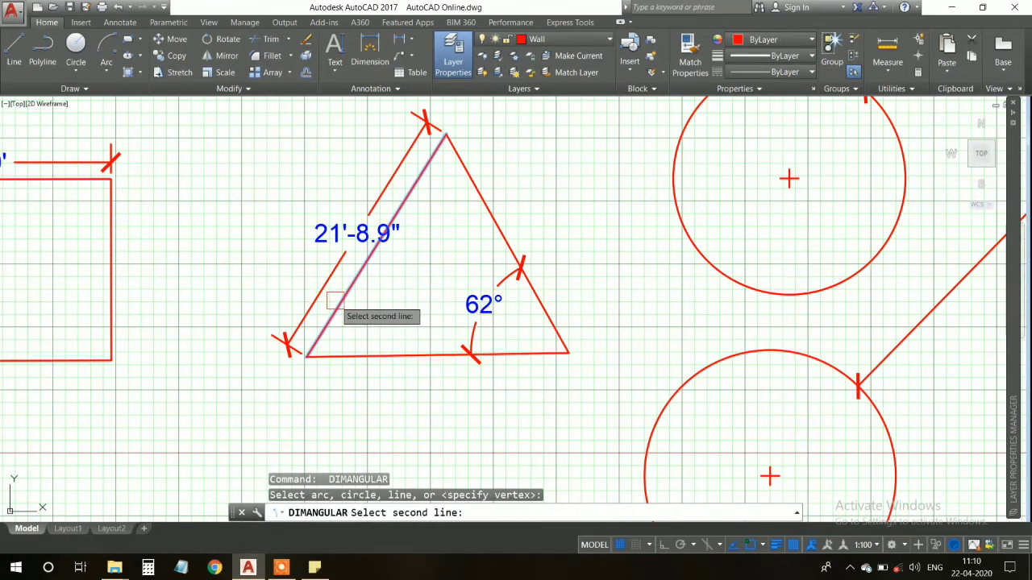
left_click(349, 355)
left_click(390, 311)
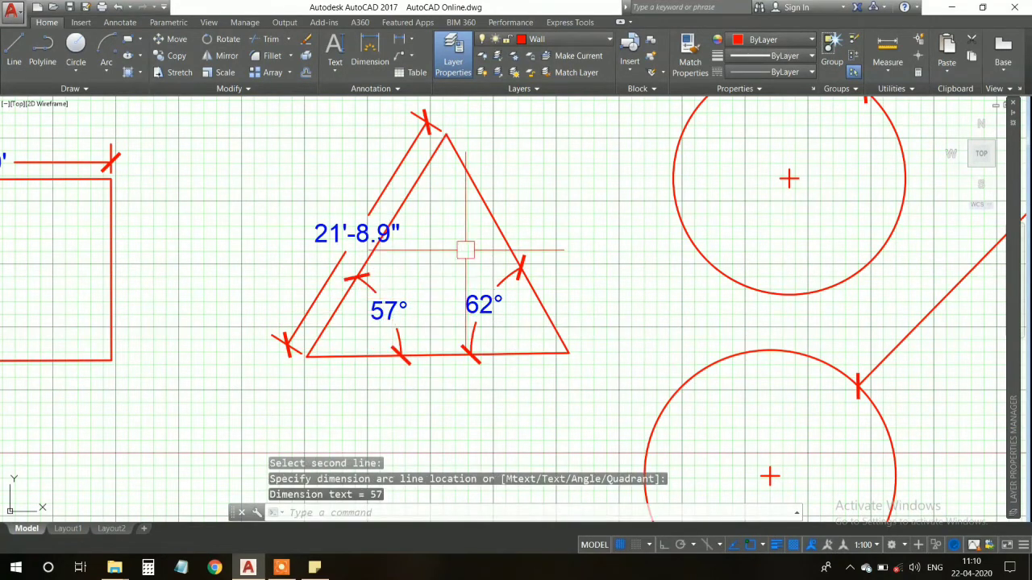
key("Return")
left_click(426, 170)
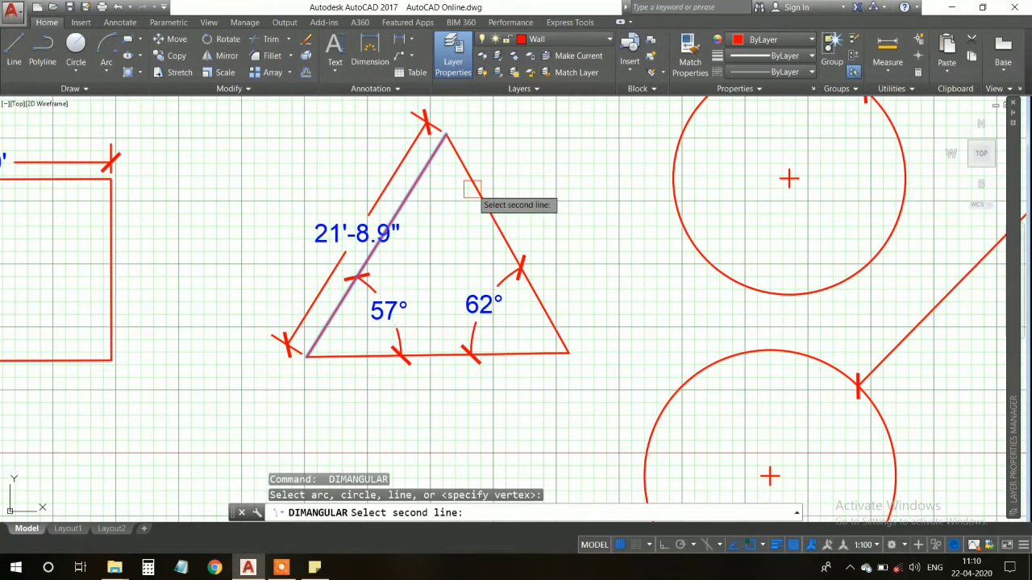
left_click(476, 196)
left_click(443, 244)
Step: Pan and zoom out so all the dimensioned shapes are centred in view
scroll(443, 244, "up", 1)
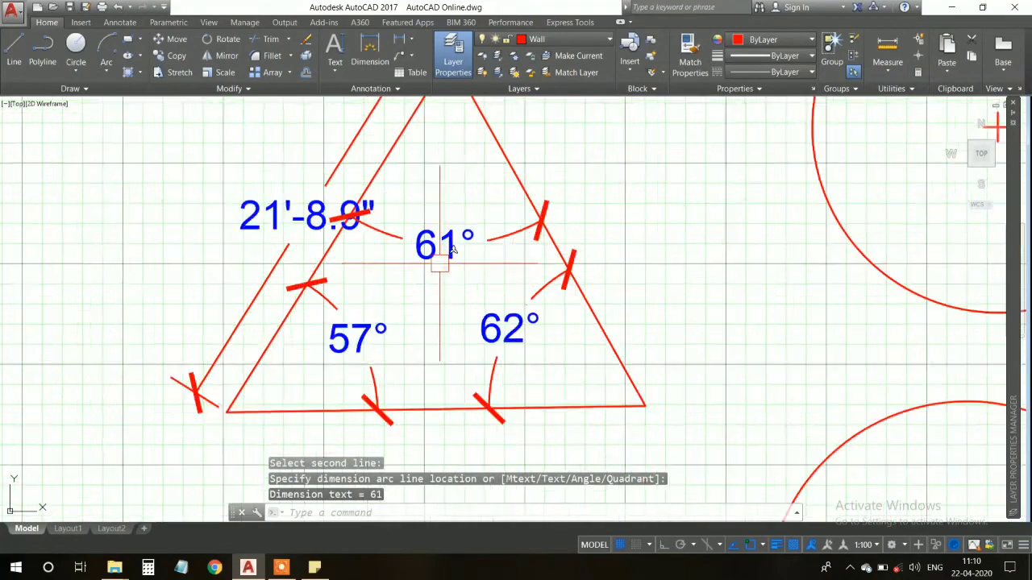
scroll(451, 274, "down", 4)
scroll(464, 310, "up", 1)
scroll(281, 242, "up", 6)
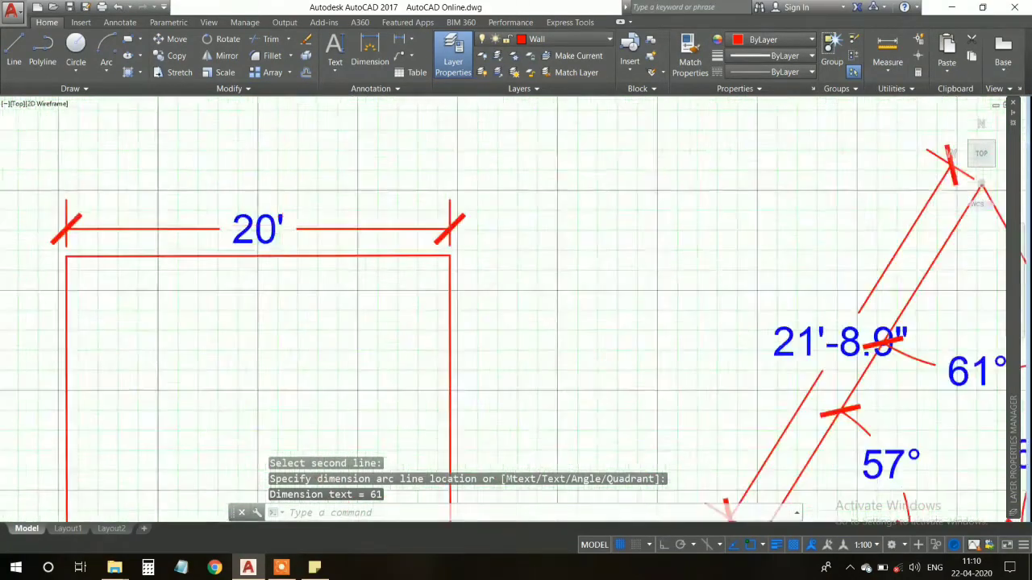
scroll(308, 256, "down", 4)
middle_click_drag(307, 257, 213, 252)
scroll(425, 284, "up", 7)
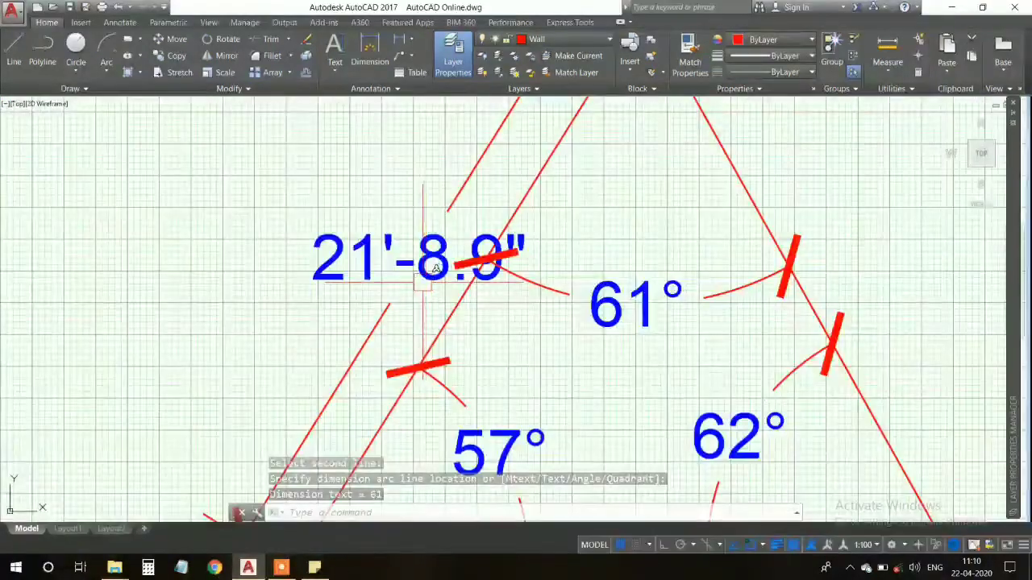
scroll(500, 343, "down", 3)
middle_click_drag(510, 347, 426, 311)
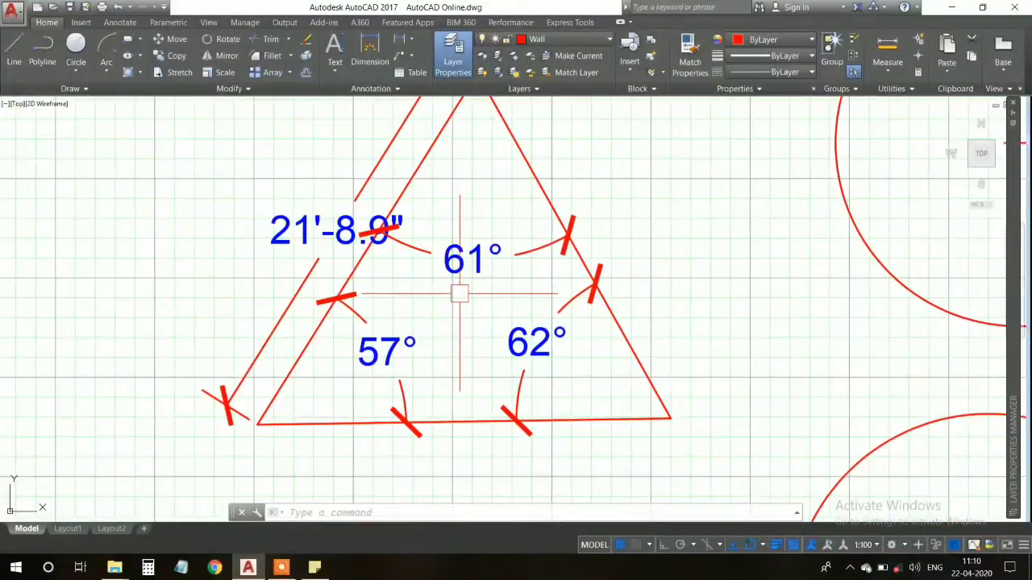
scroll(461, 292, "down", 4)
middle_click_drag(617, 313, 547, 300)
scroll(551, 226, "up", 4)
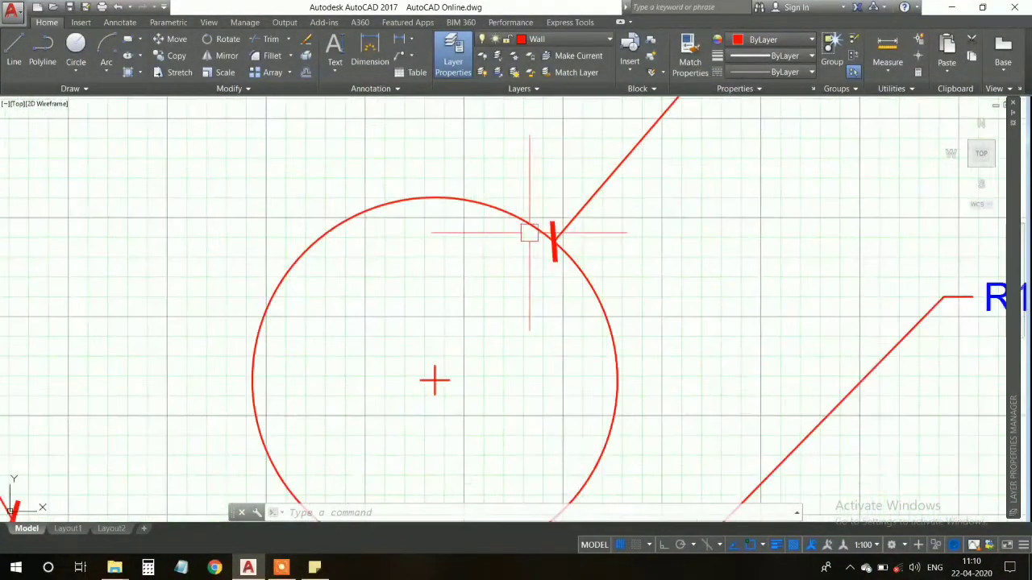
scroll(536, 230, "down", 4)
middle_click_drag(661, 353, 411, 258)
scroll(511, 376, "down", 2)
mouse_move(580, 409)
middle_mouse_down()
mouse_move(564, 341)
mouse_move(561, 349)
middle_mouse_up()
scroll(556, 351, "down", 4)
Step: Window-select all 13 shapes and dimensions and cut them, leaving an empty canvas
left_click(309, 229)
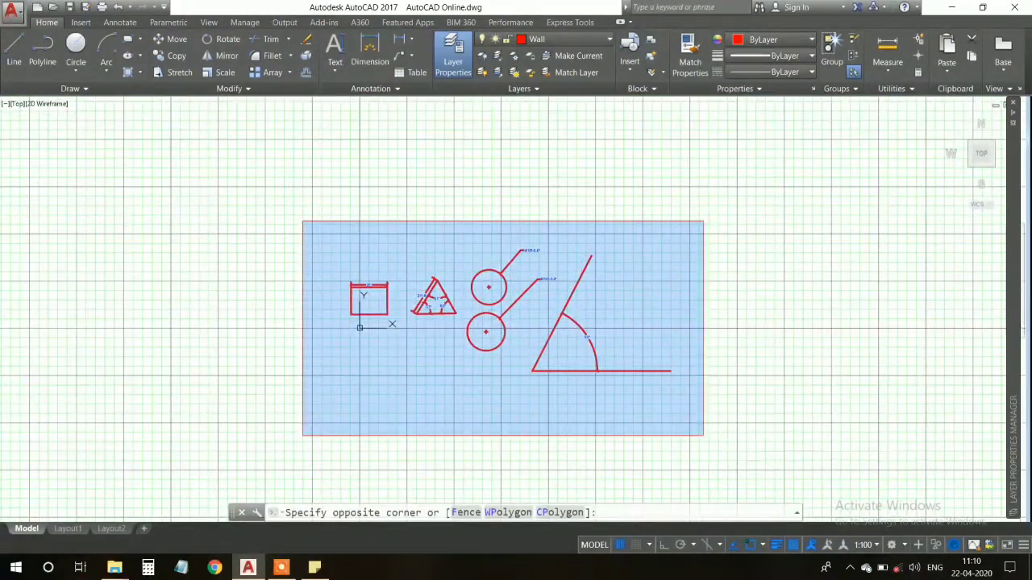
left_click(705, 431)
key("ctrl+x")
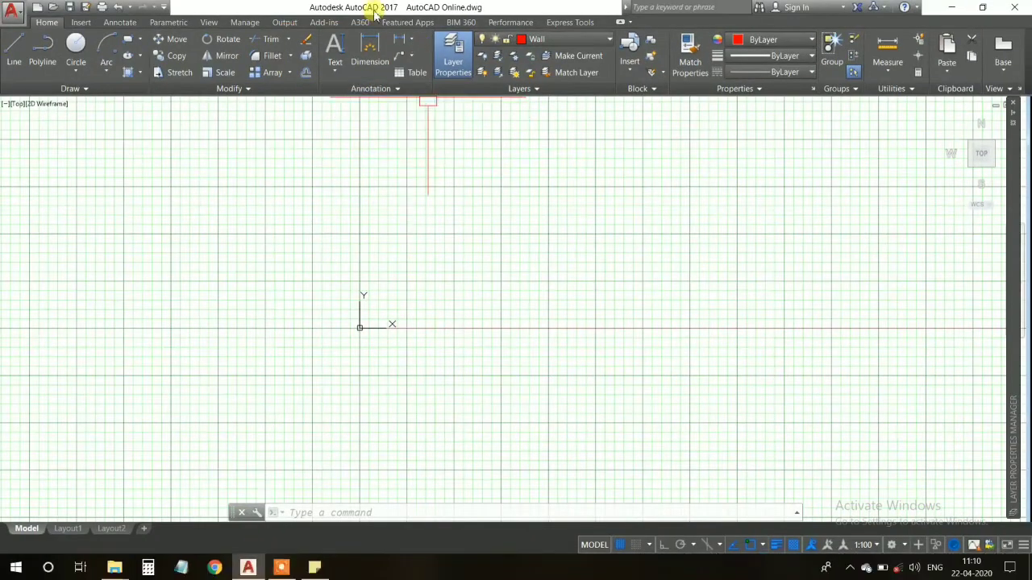
Step: Zoom All to show the entire drawing area
type("z")
key("Return")
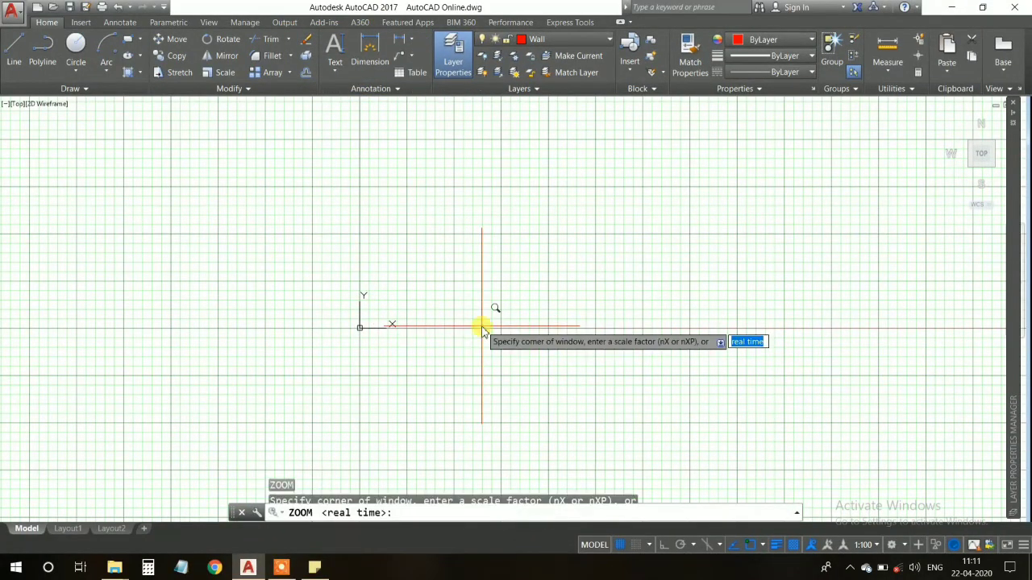
type("a")
key("Return")
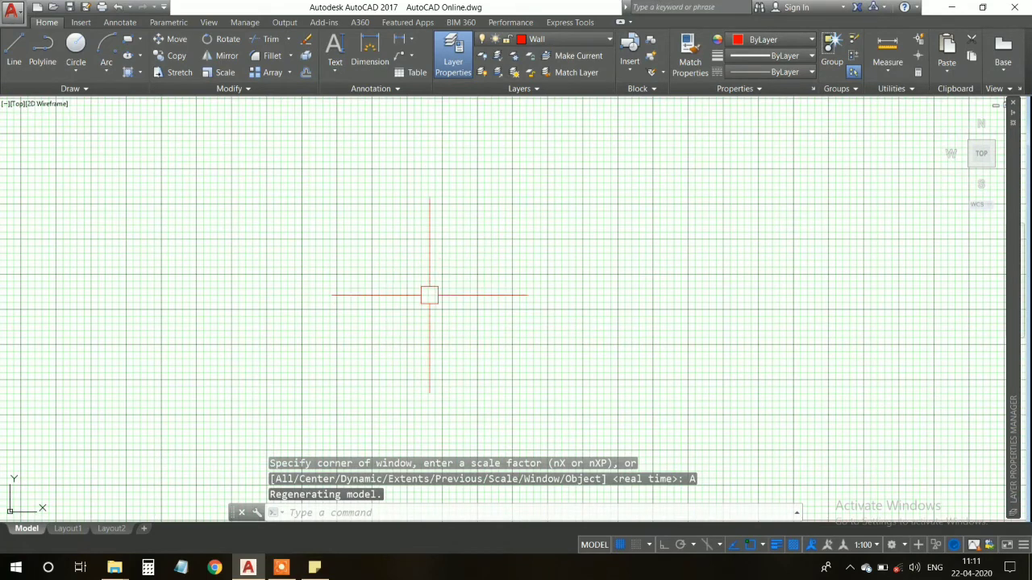
Step: Draw a small red rectangle on the empty canvas and select it
left_click(128, 40)
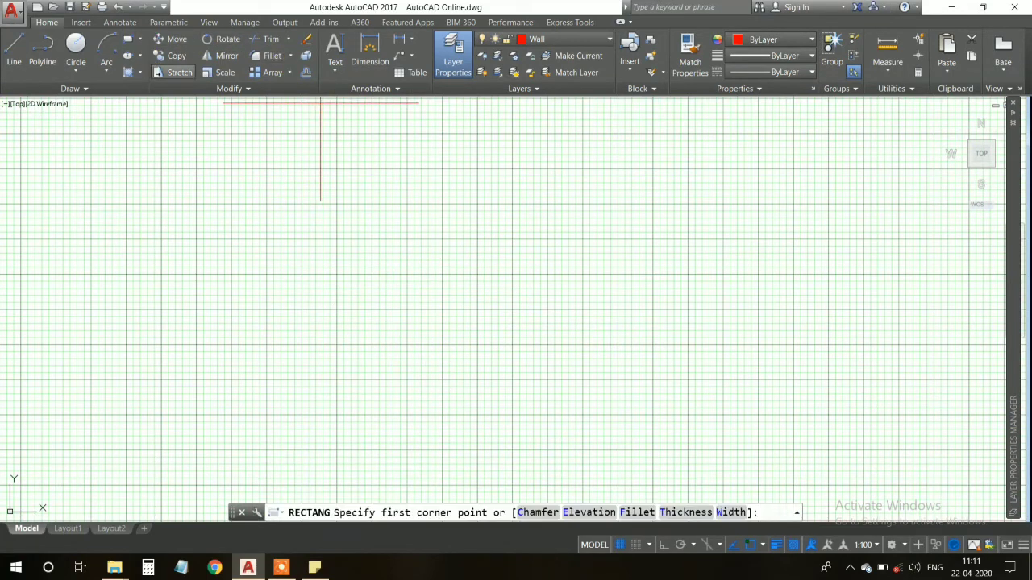
left_click(452, 197)
left_click(489, 229)
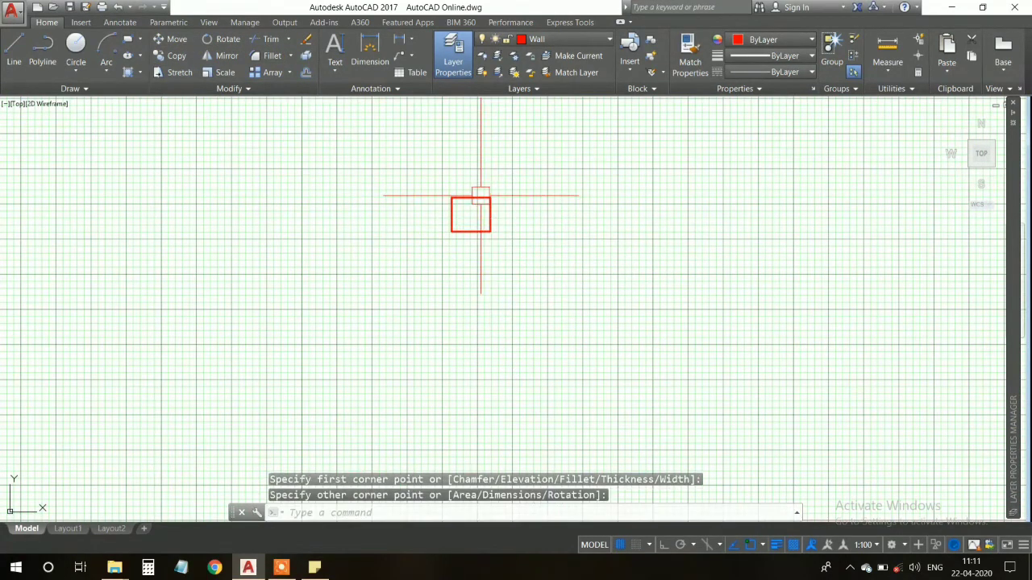
scroll(477, 218, "up", 5)
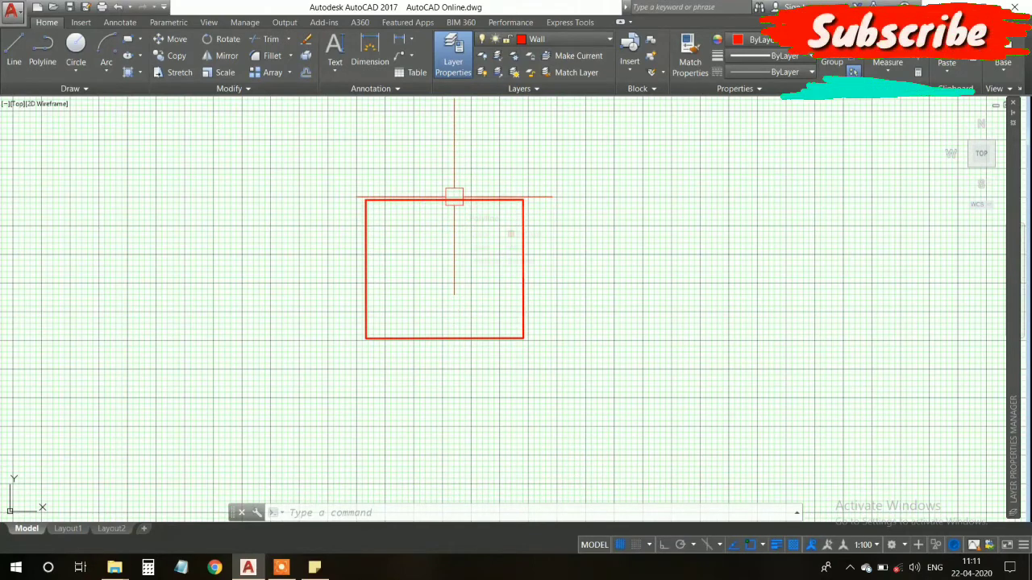
left_click(454, 196)
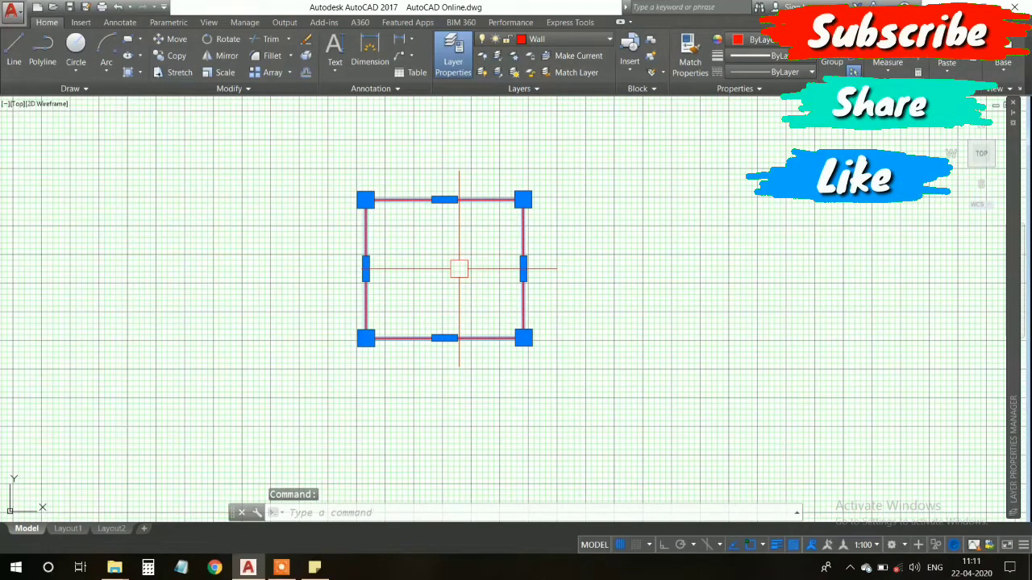
type("MOCORO")
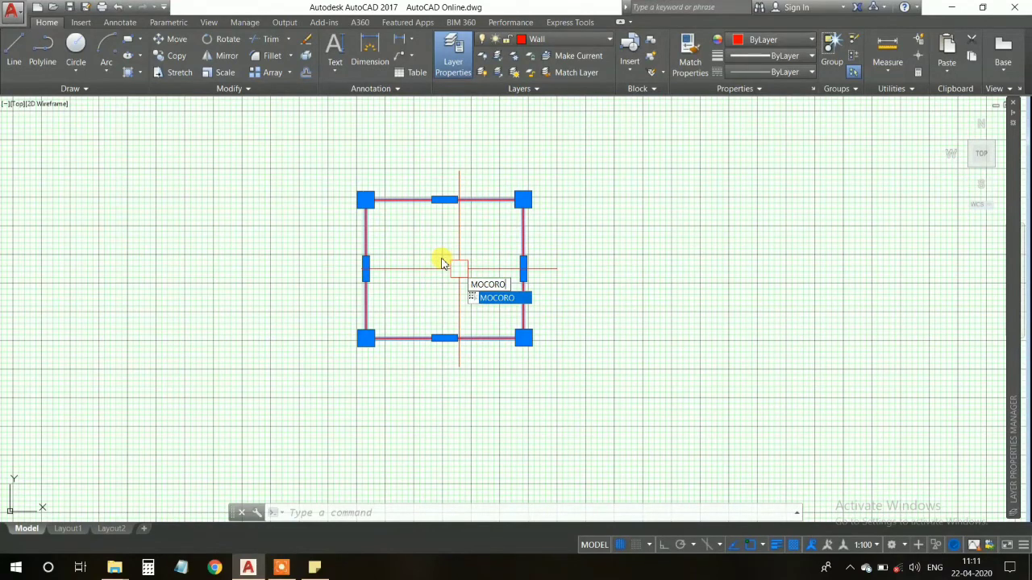
Step: Run MOCORO on the selected square with its base point near the square's centre
key("Return")
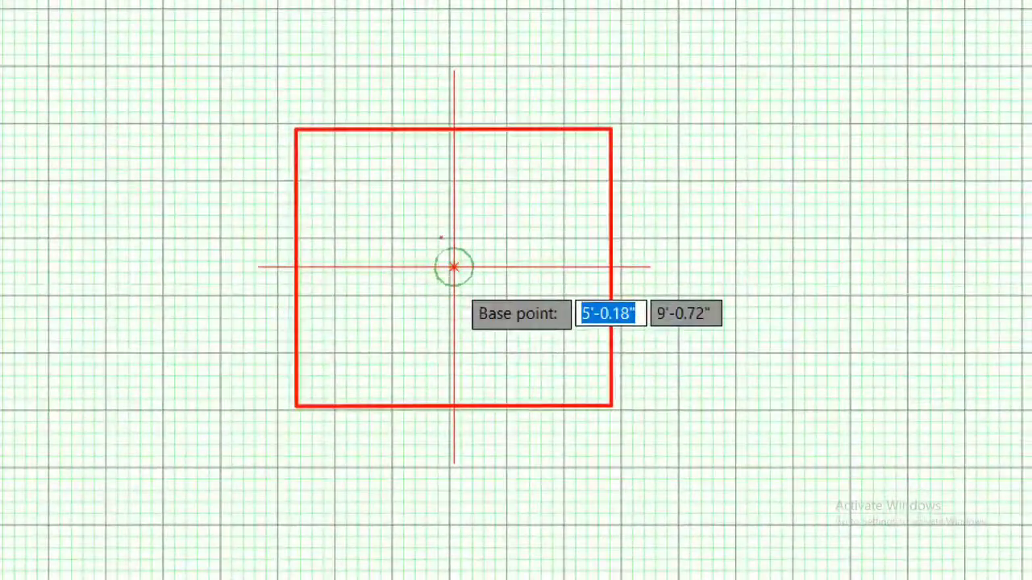
left_click_drag(440, 239, 579, 363)
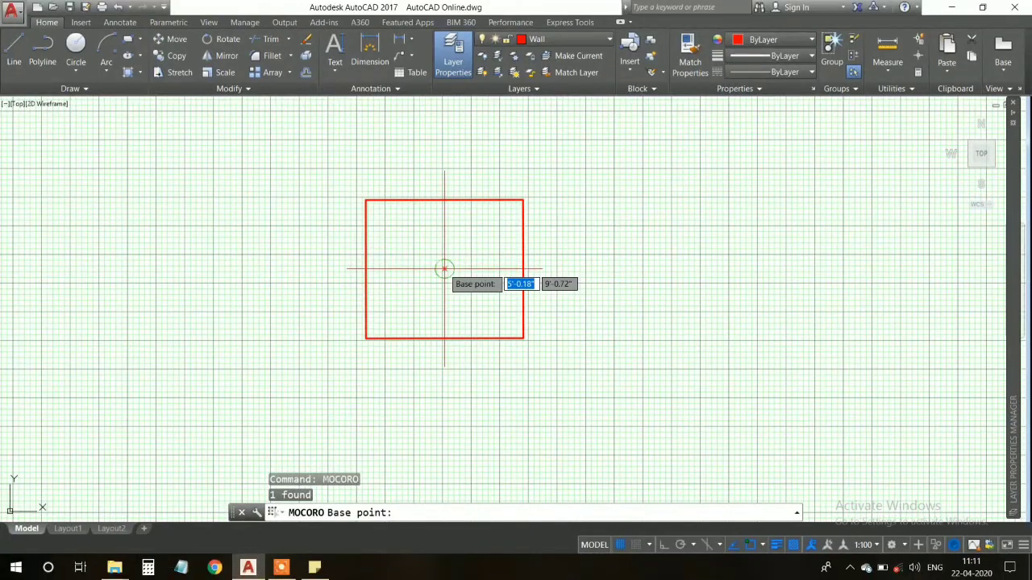
left_click(444, 268)
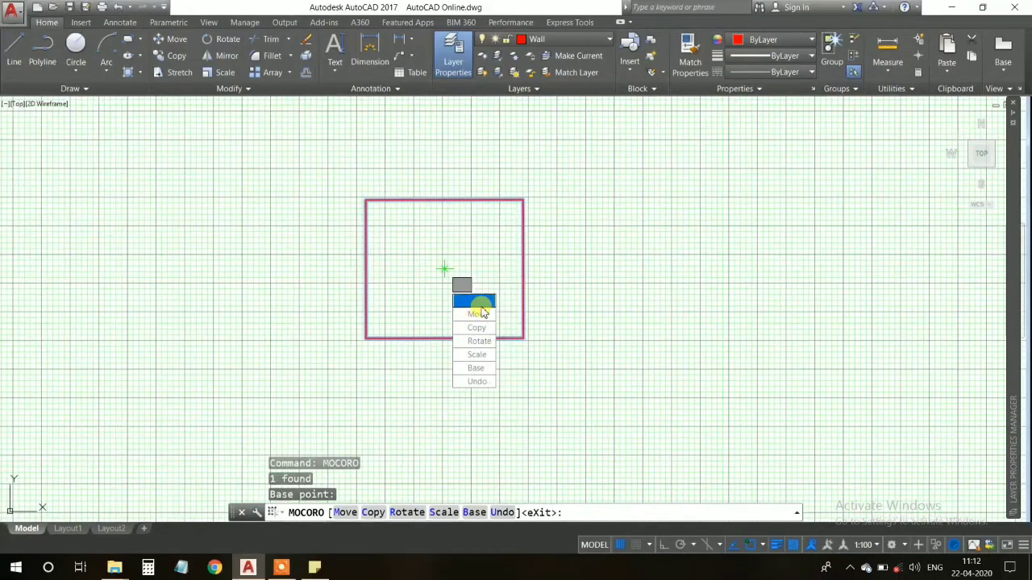
Step: With MOCORO, move the red square to the right, then copy it to the lower left and above
left_click(481, 314)
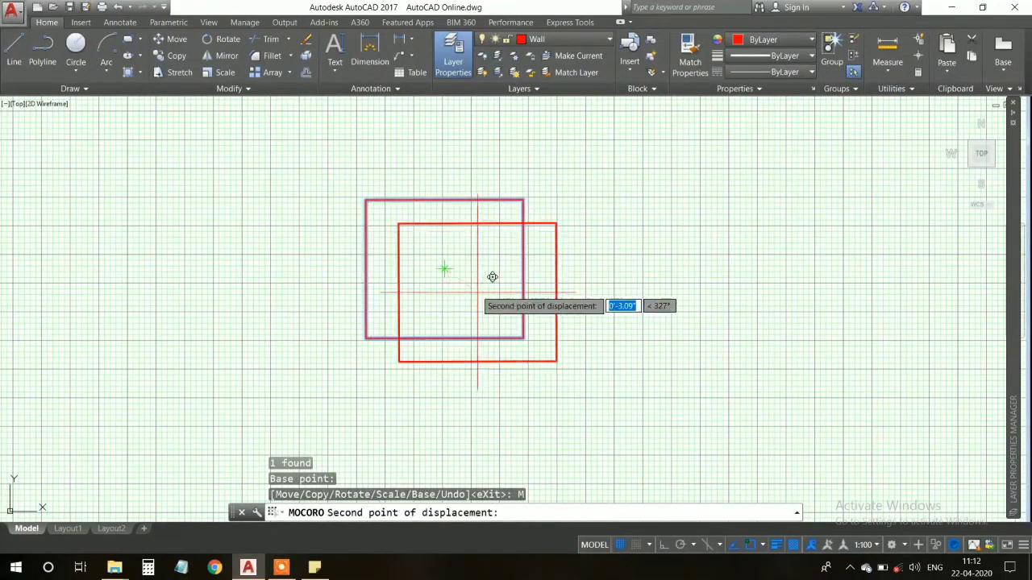
left_click(617, 275)
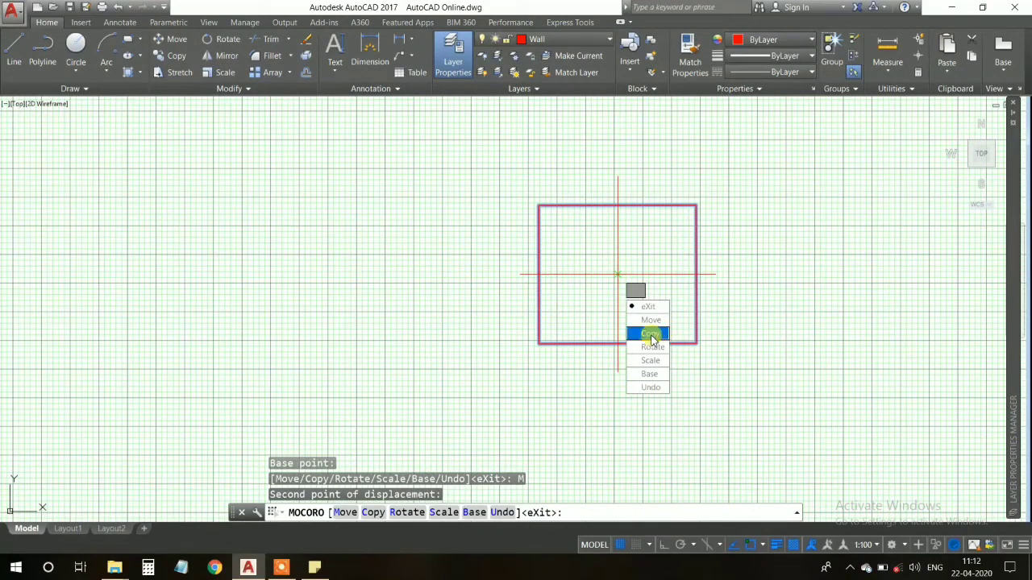
left_click(650, 334)
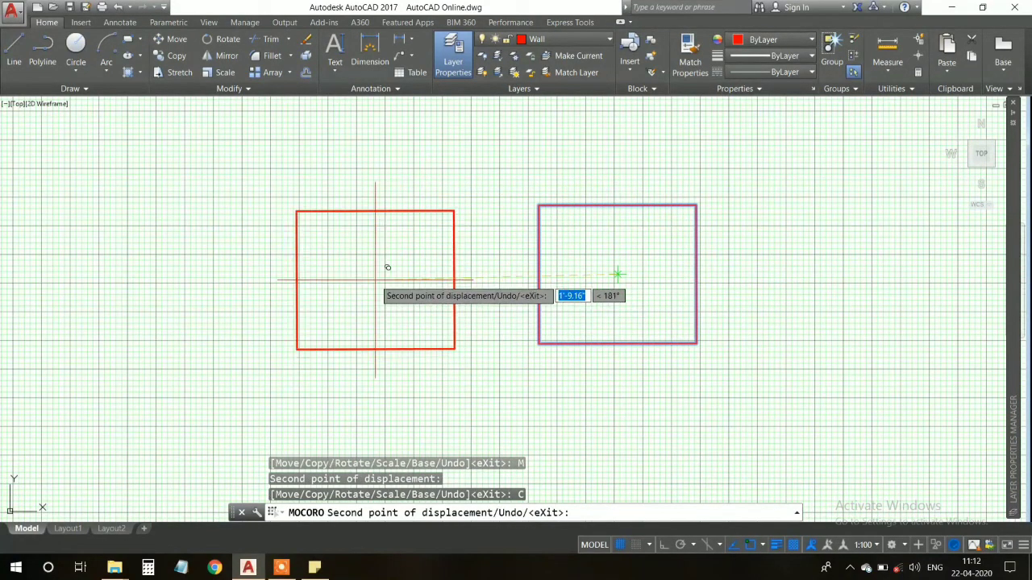
left_click(374, 281)
scroll(517, 236, "down", 3)
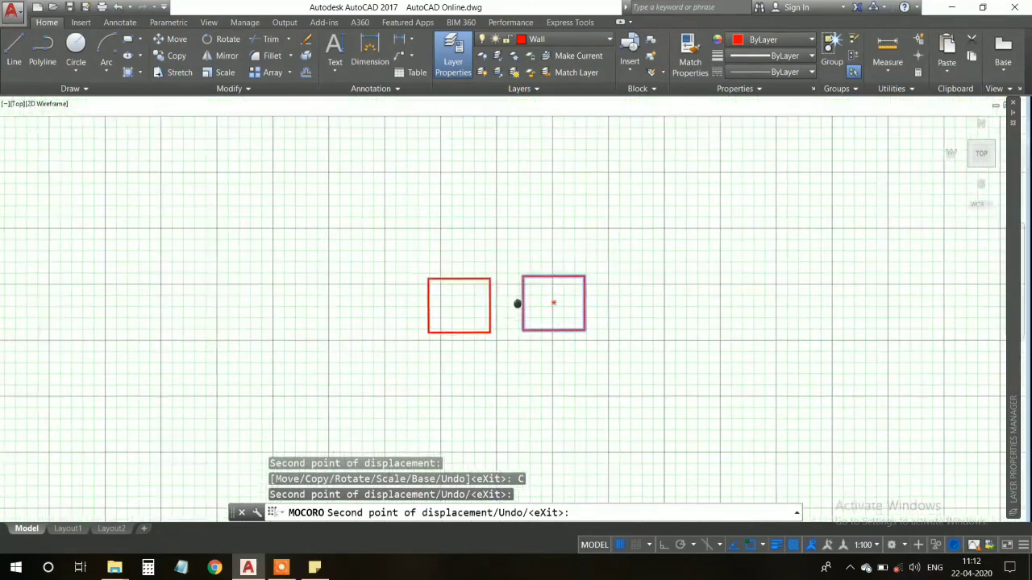
scroll(506, 266, "up", 4)
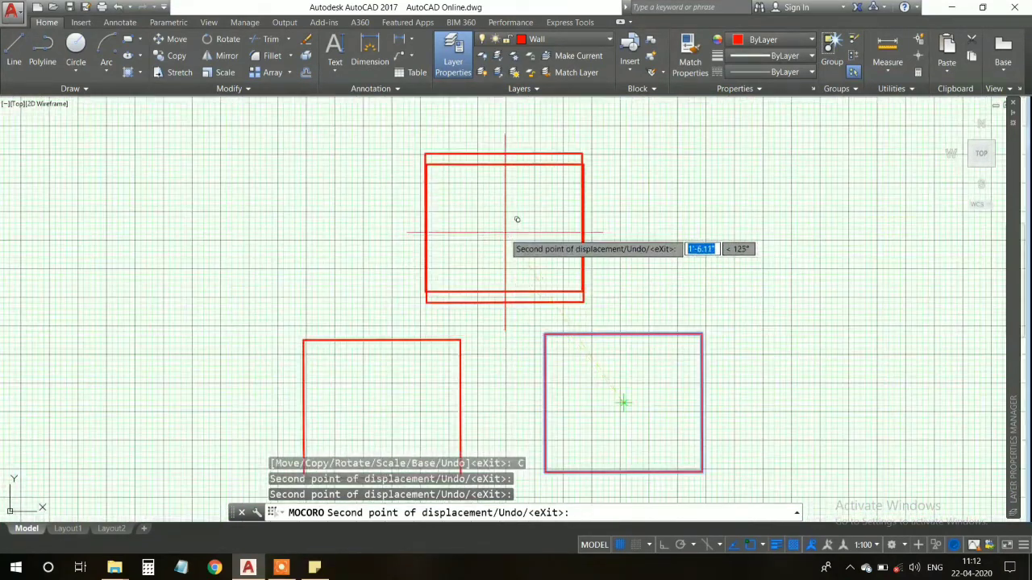
left_click(516, 207)
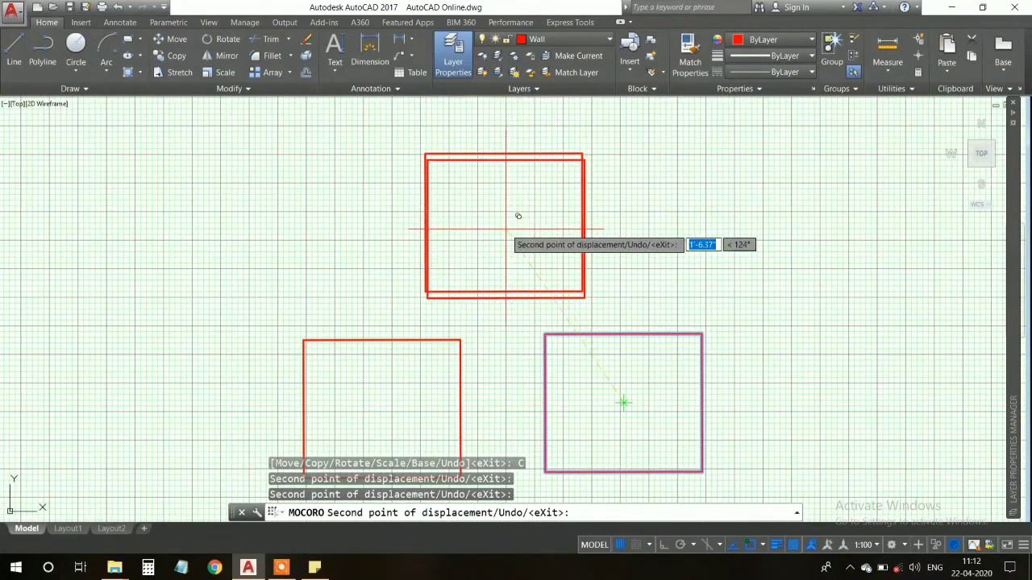
right_click(518, 233)
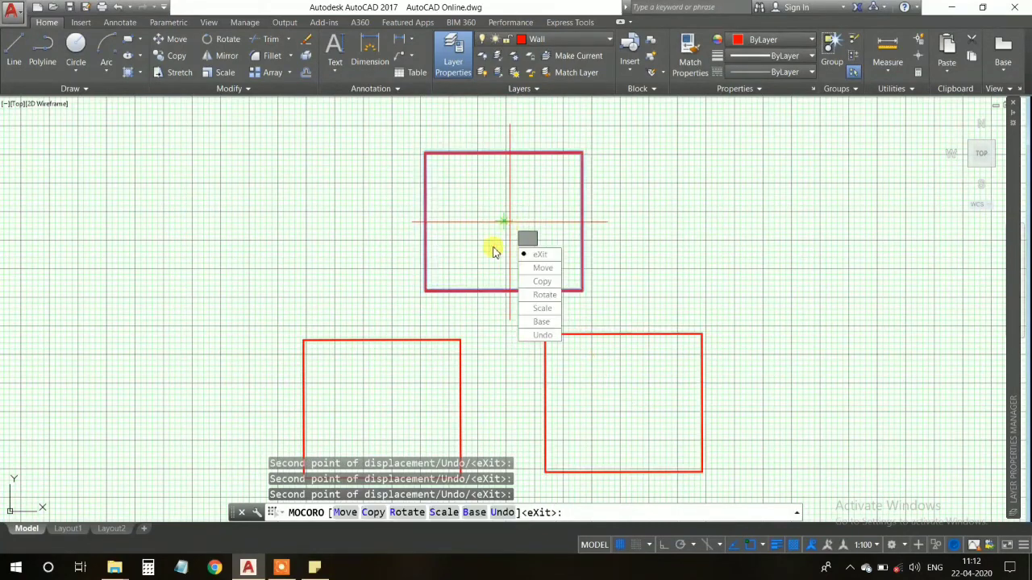
Step: Rotate the top square twice to a new tilt angle with MOCORO, then switch to Copy
left_click(546, 296)
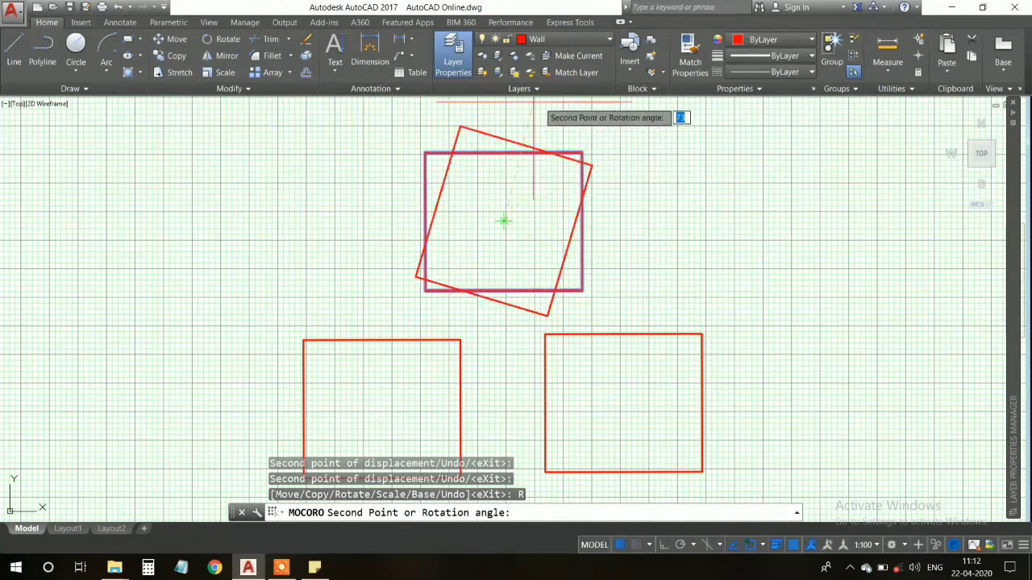
scroll(526, 159, "down", 2)
middle_click_drag(524, 159, 504, 236)
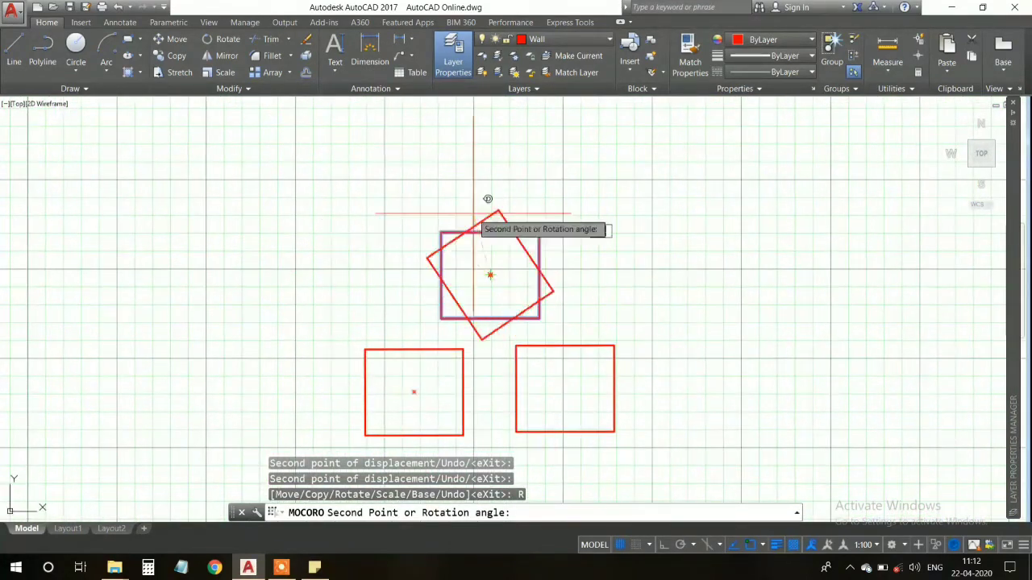
left_click(598, 299)
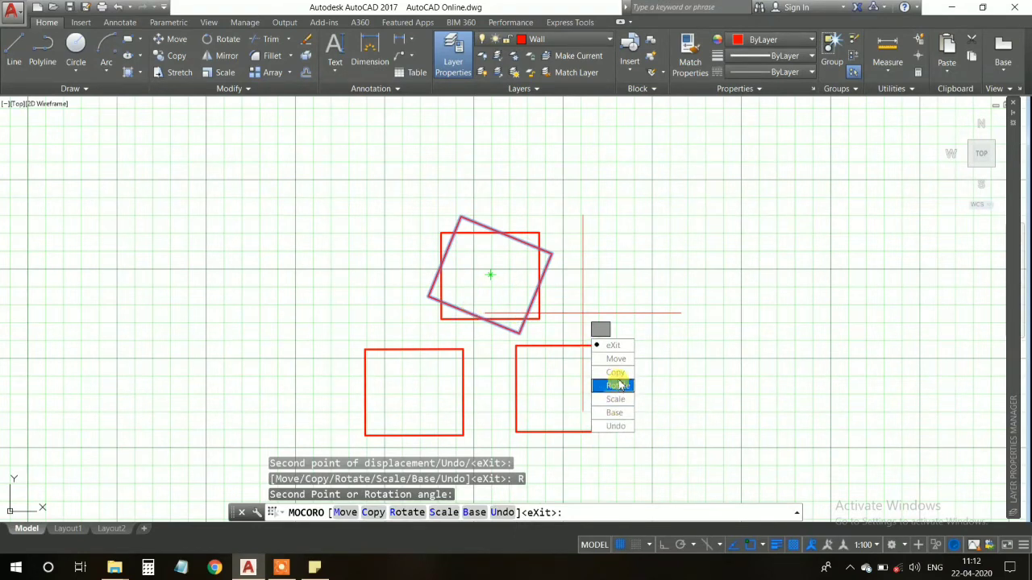
left_click(618, 385)
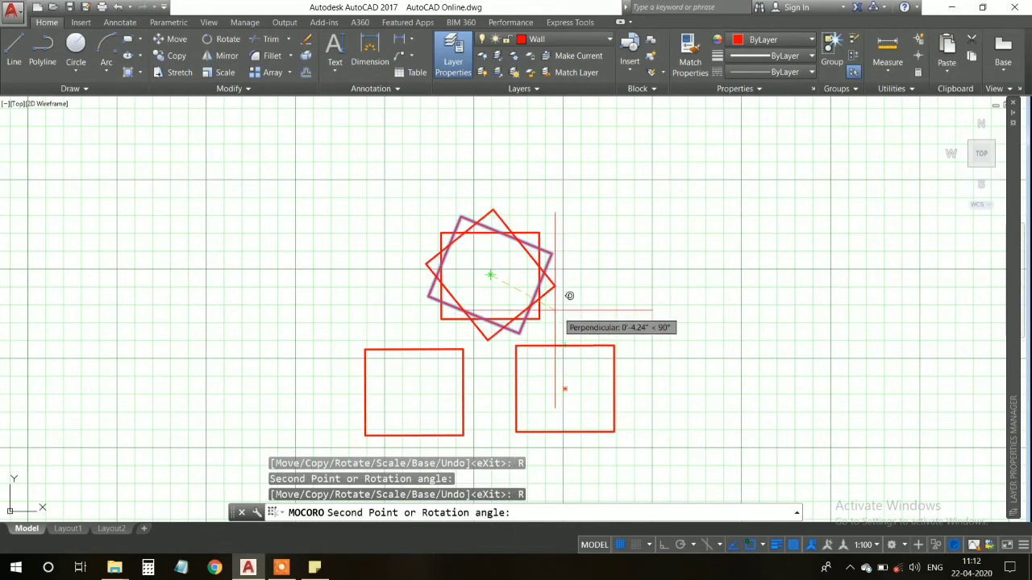
left_click(533, 300)
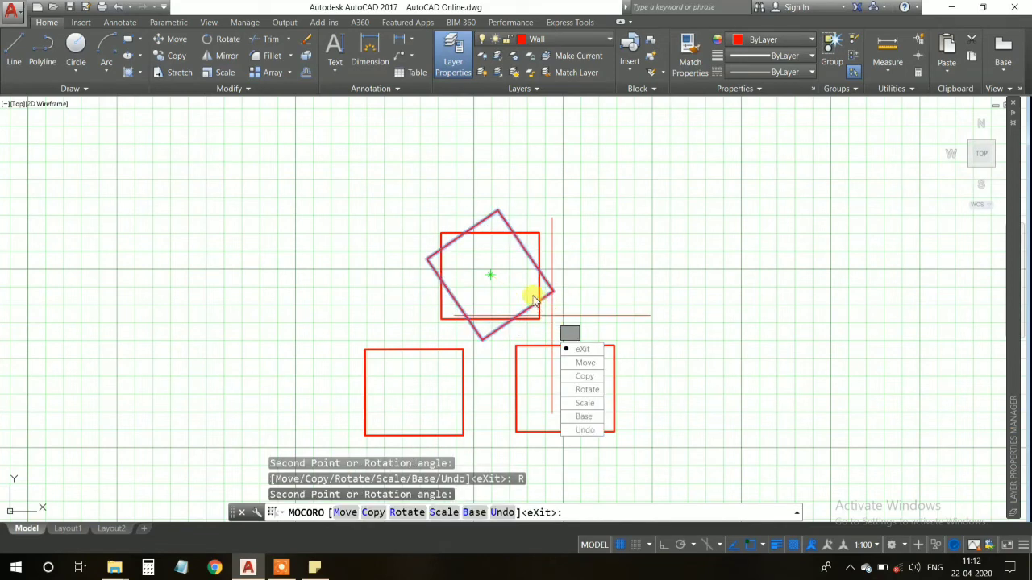
left_click(584, 376)
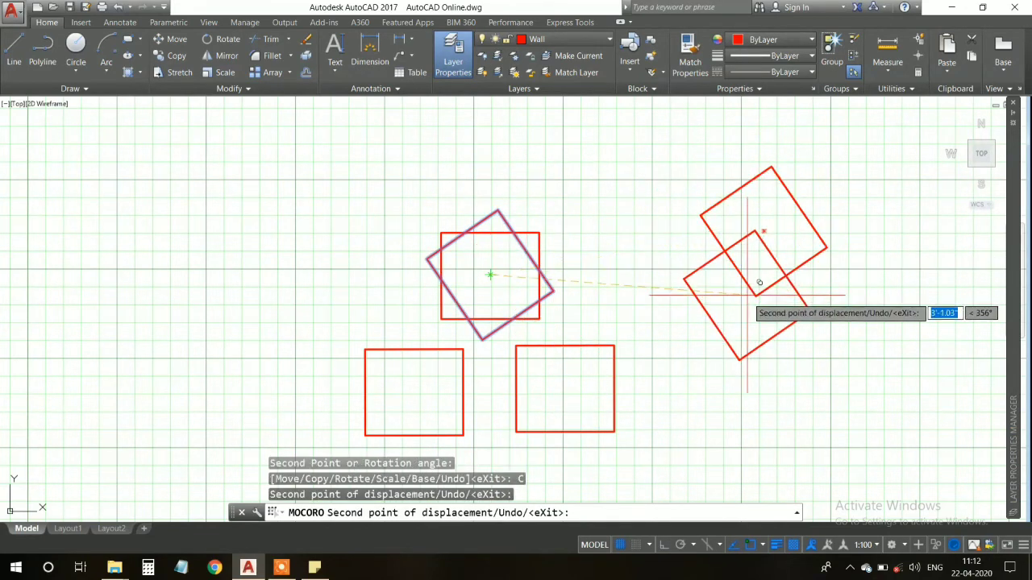
middle_click_drag(749, 242, 549, 241)
Step: Place the tilted copy to the right, scale it up, and exit MOCORO
left_click(563, 233)
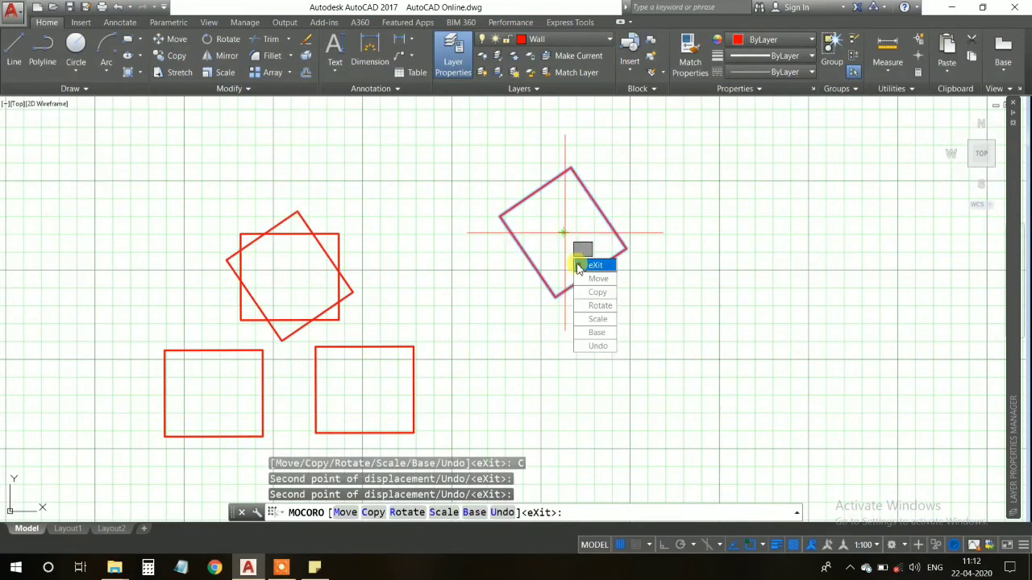
left_click(597, 319)
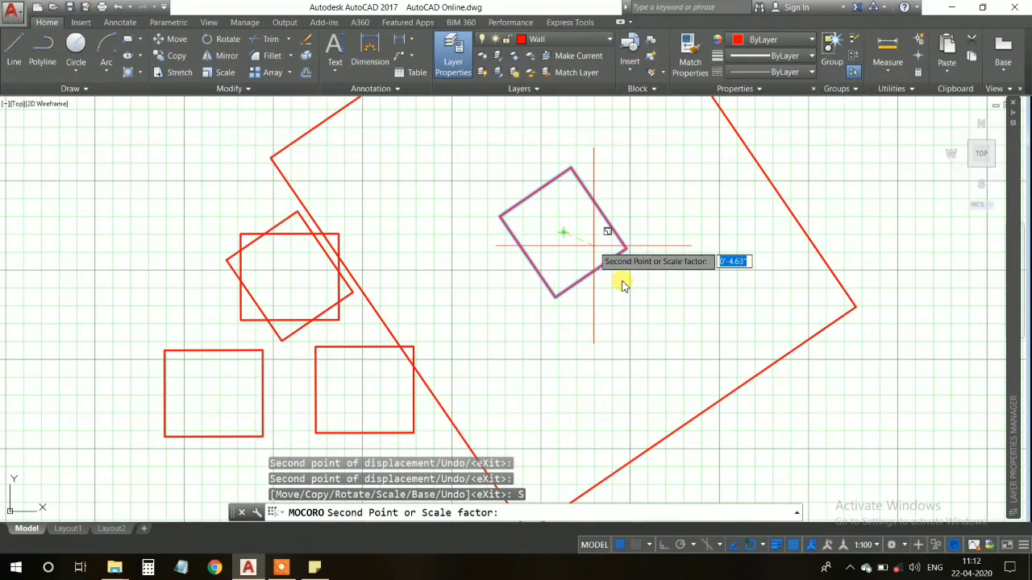
left_click(566, 274)
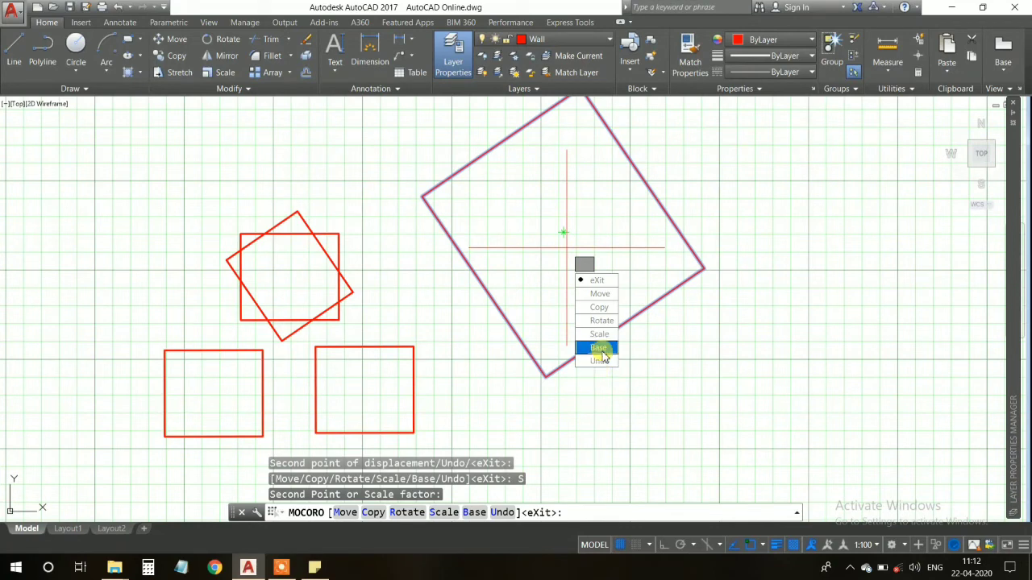
left_click(597, 280)
Step: Select the lower left and lower right squares
scroll(507, 355, "down", 4)
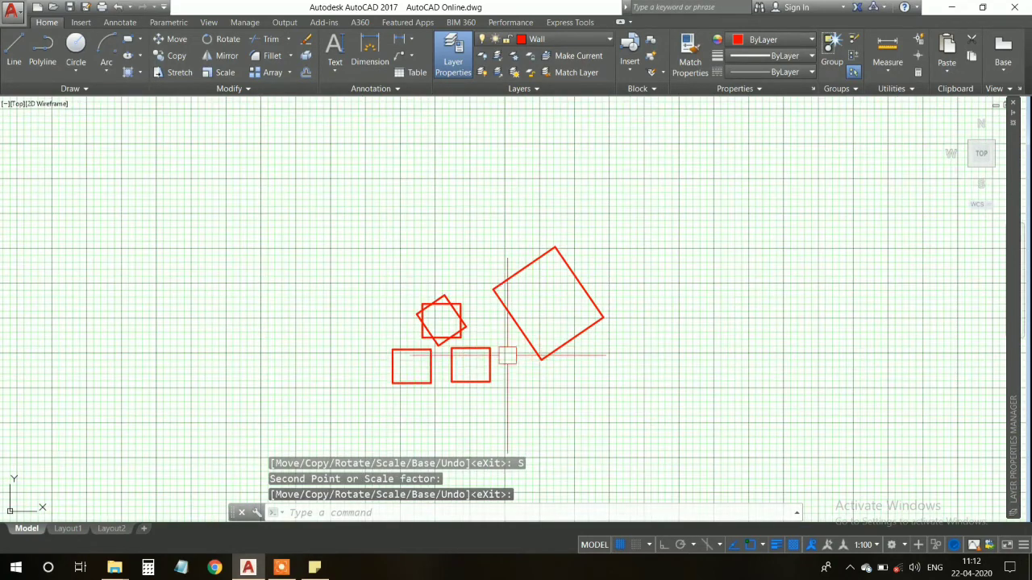
scroll(435, 209, "up", 4)
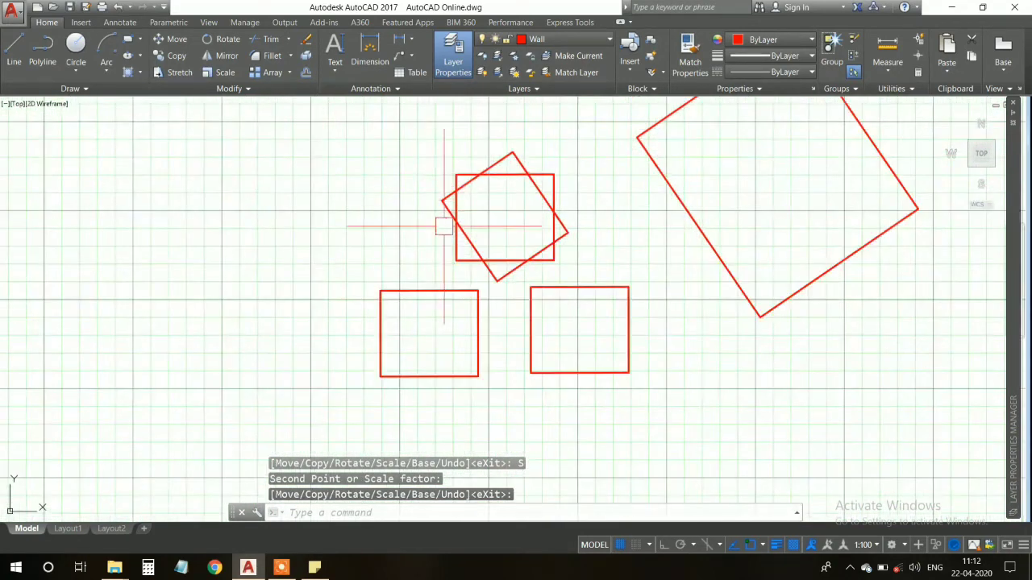
left_click(428, 294)
left_click(576, 369)
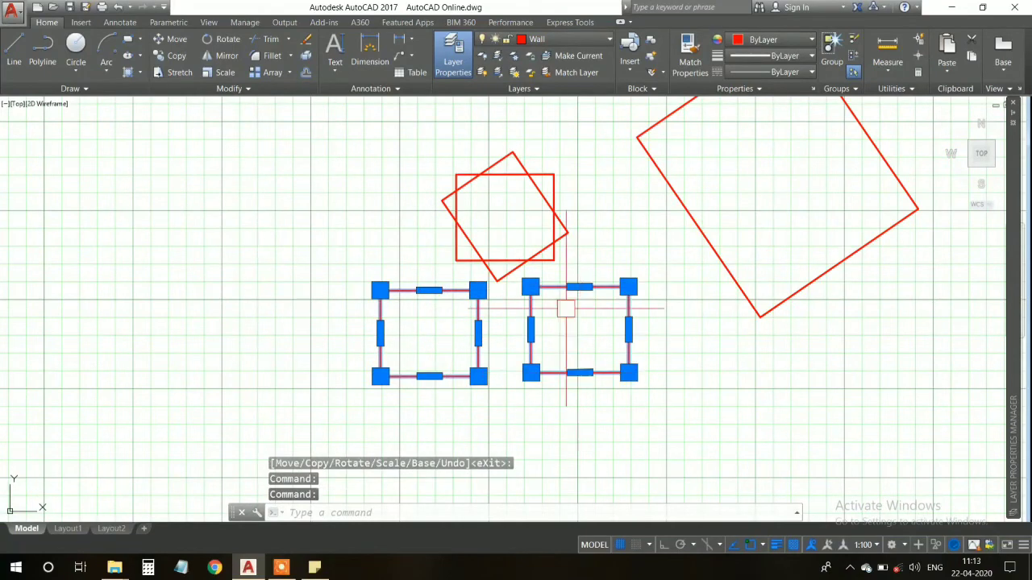
Step: Select all five squares, including the tilted ones, and cut them with Ctrl+X
left_click(547, 203)
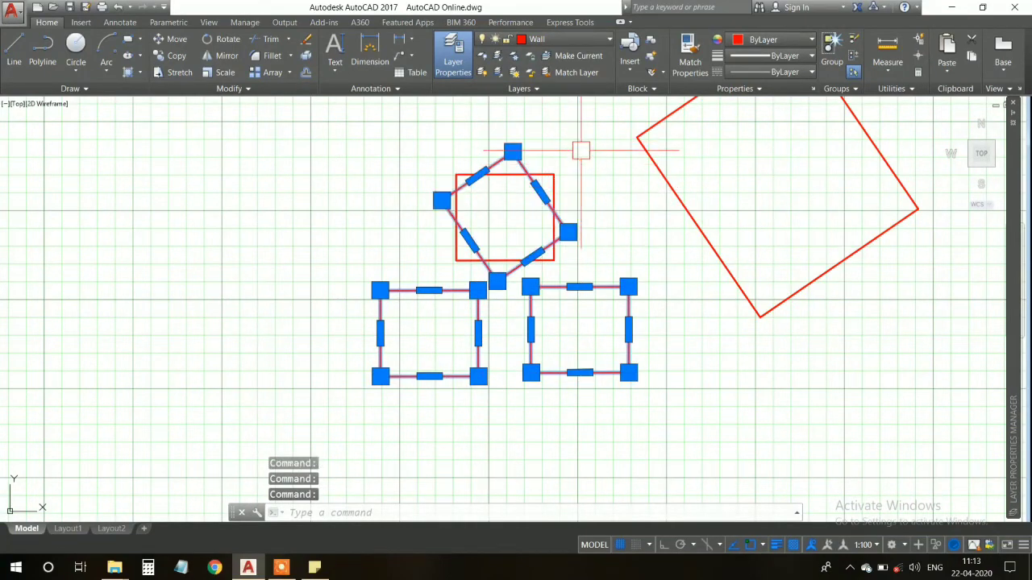
key("Escape")
middle_click_drag(680, 207, 583, 292)
left_click(574, 196)
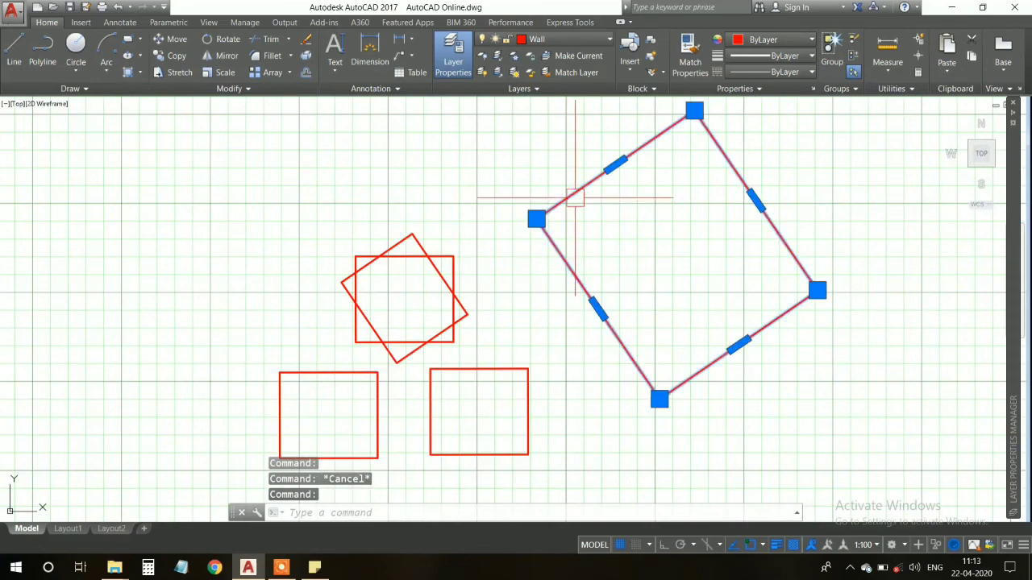
scroll(645, 262, "down", 4)
middle_click_drag(645, 262, 525, 258)
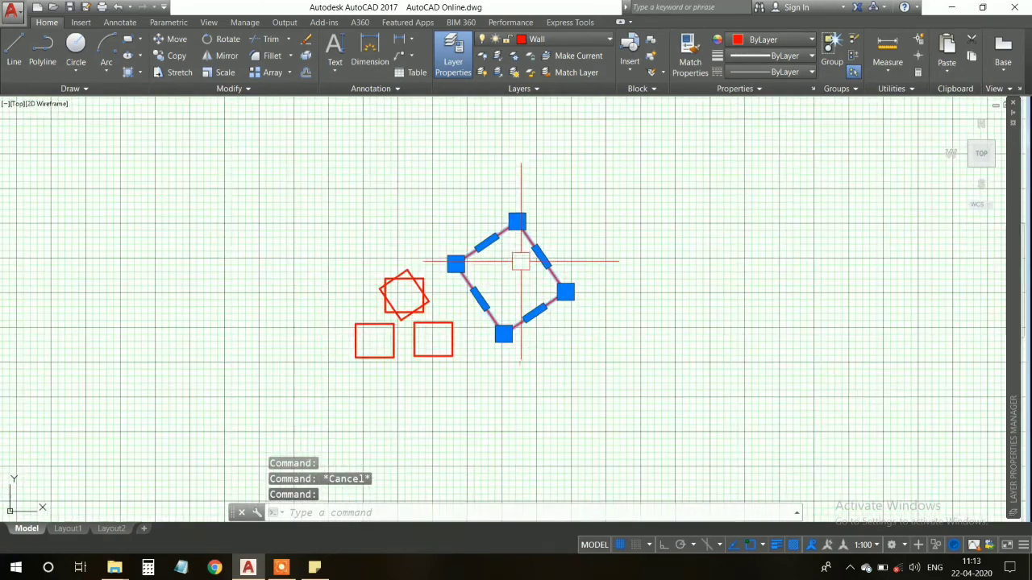
middle_click_drag(509, 291, 525, 242)
left_click(274, 139)
left_click(556, 318)
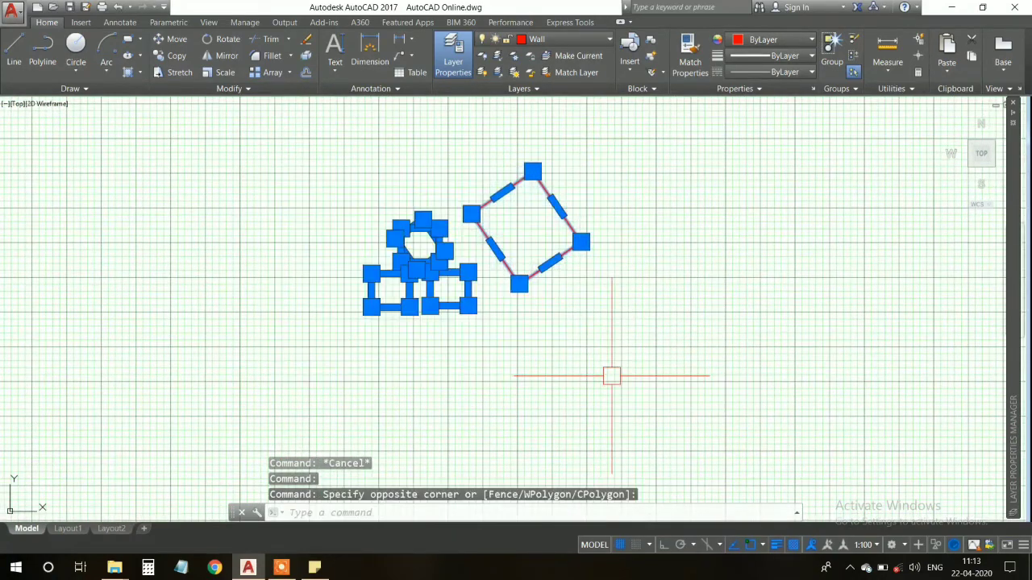
key("ctrl+x")
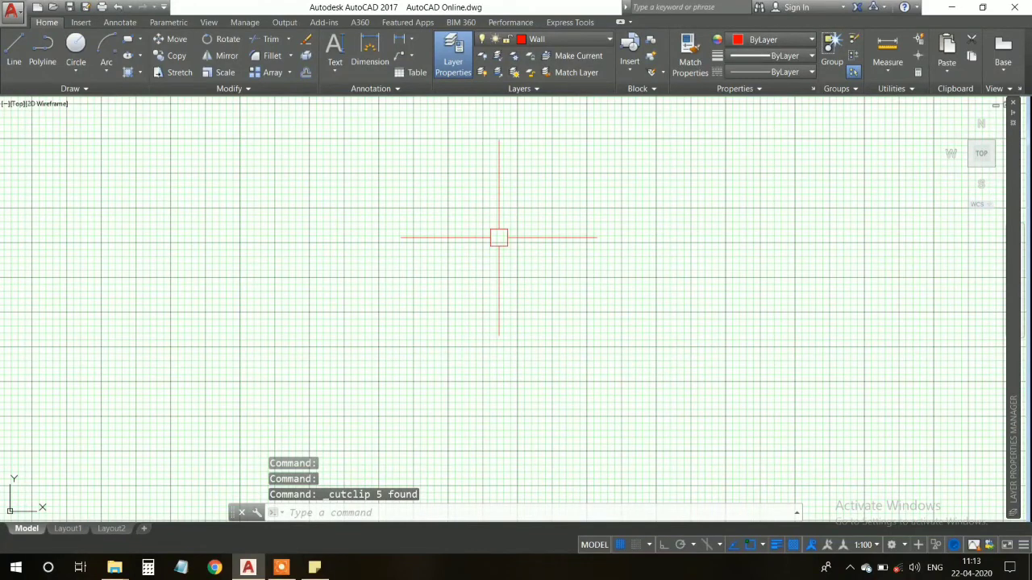